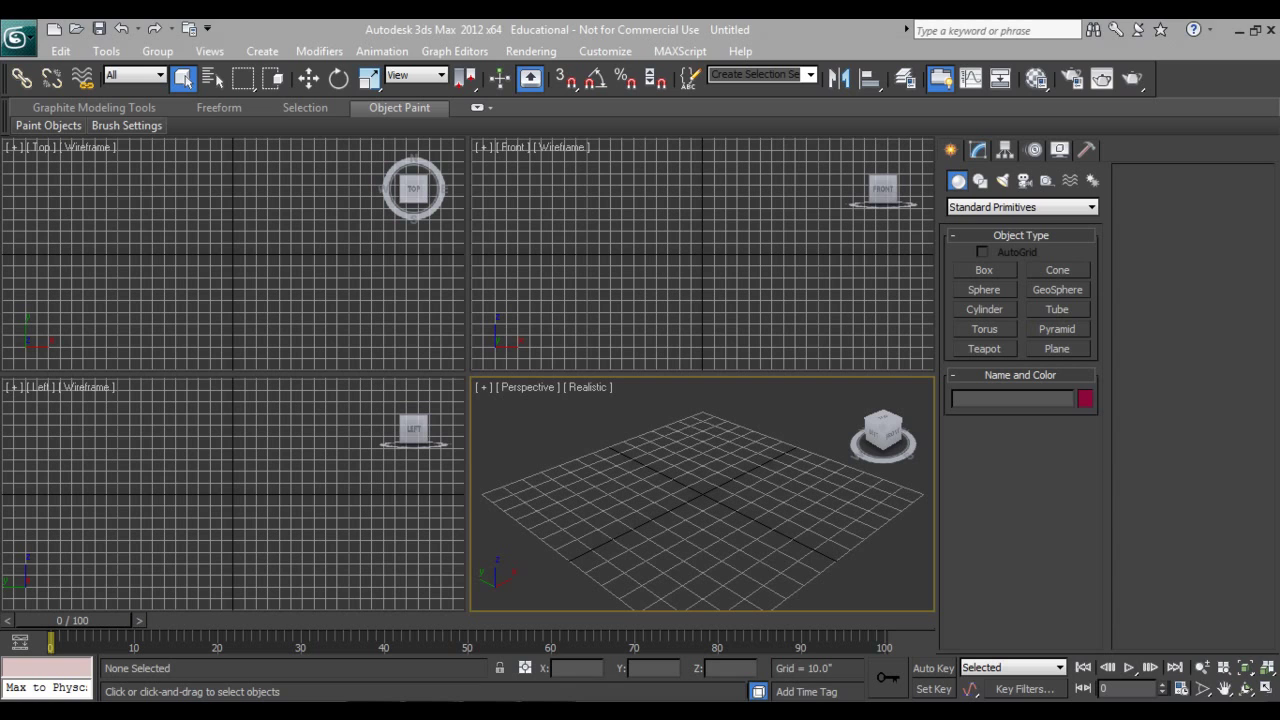
left_click(1003, 269)
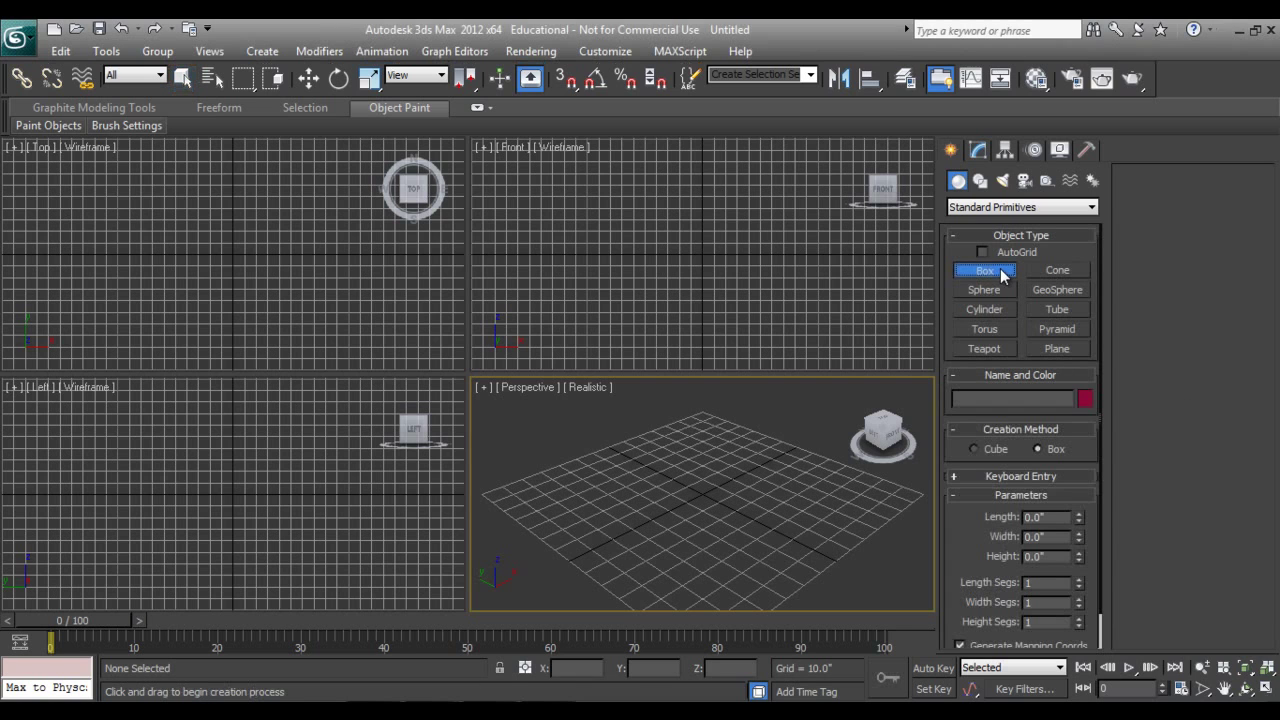
left_click_drag(105, 244, 388, 270)
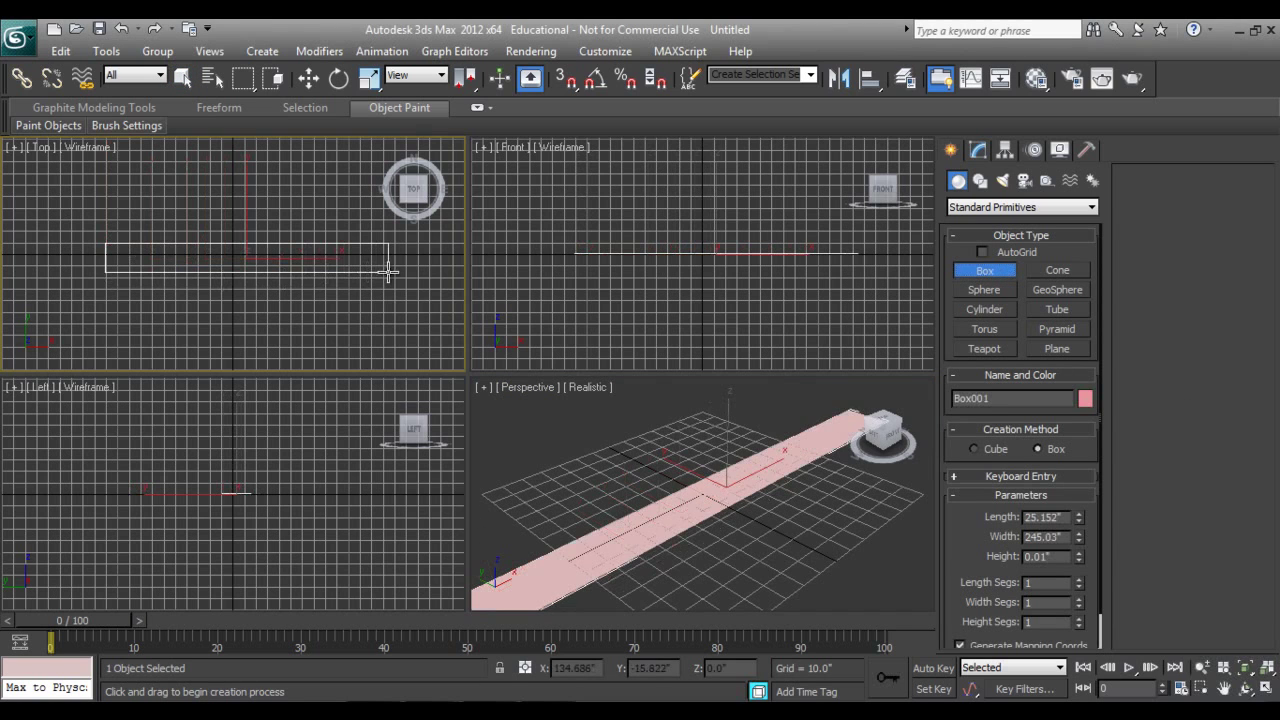
left_click(386, 229)
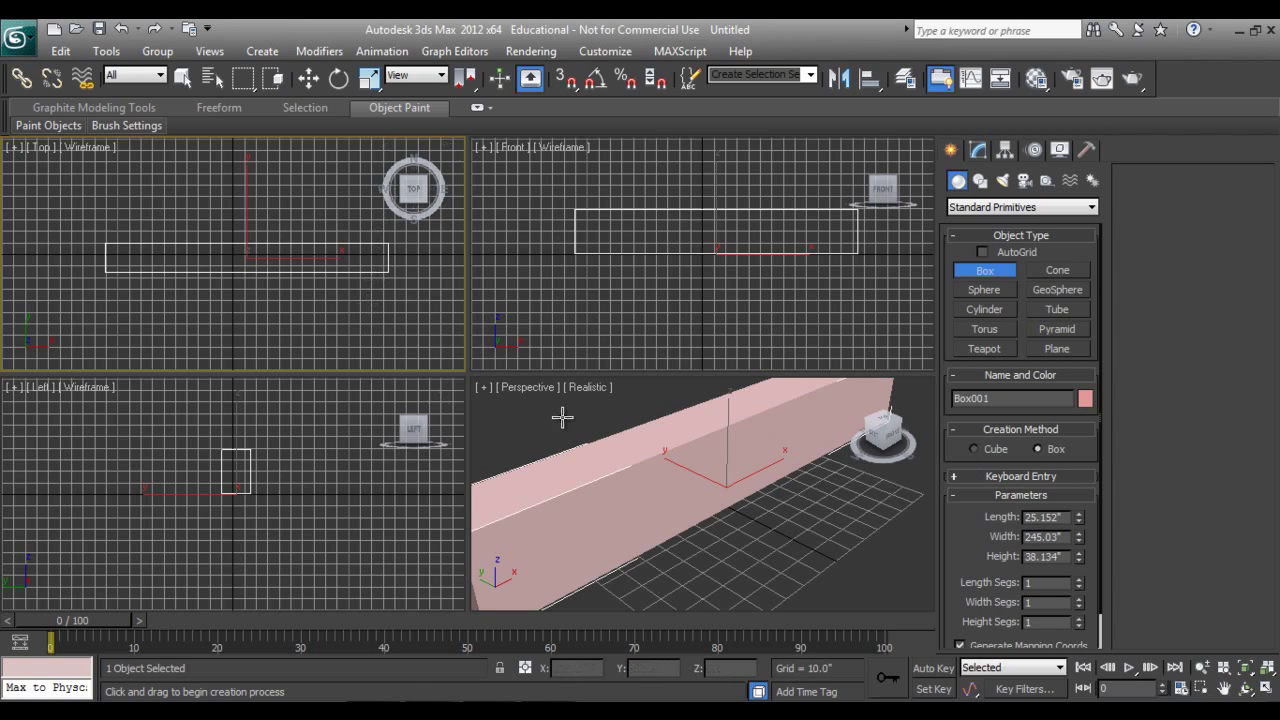
right_click(597, 466)
key("Delete")
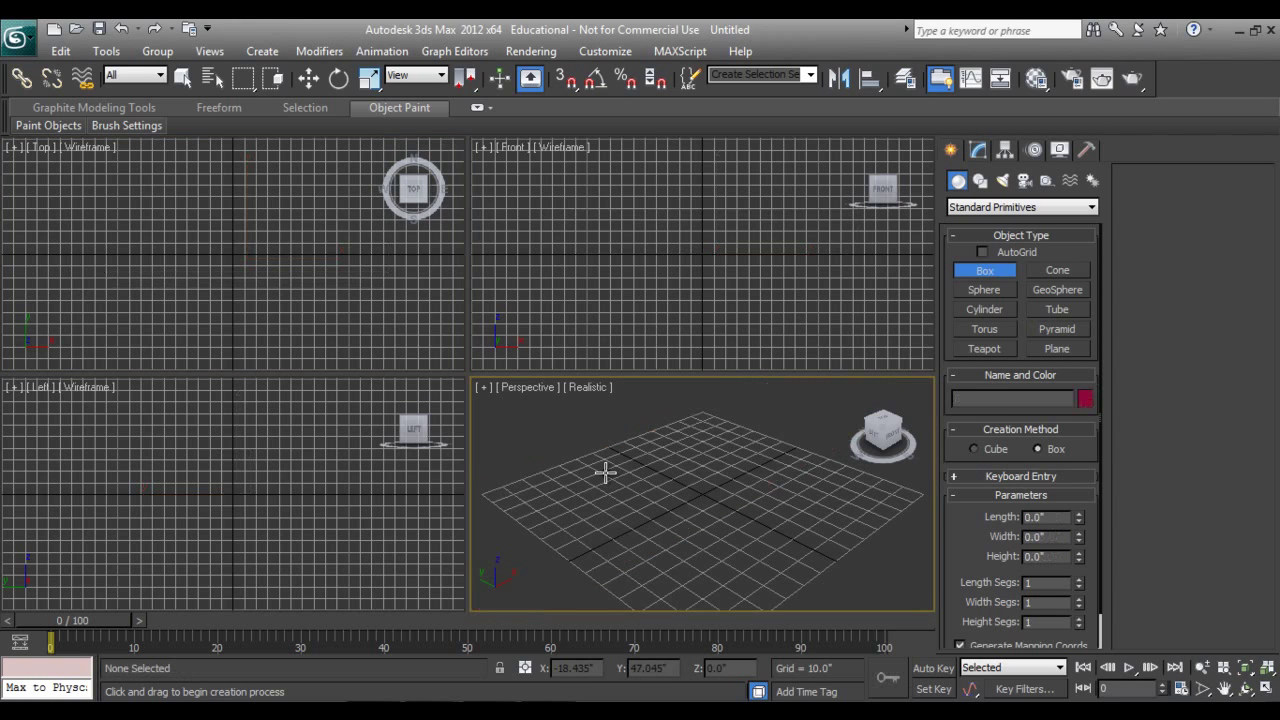
- Set the display units to US Standard Decimal Inches in the units setup
left_click(605, 51)
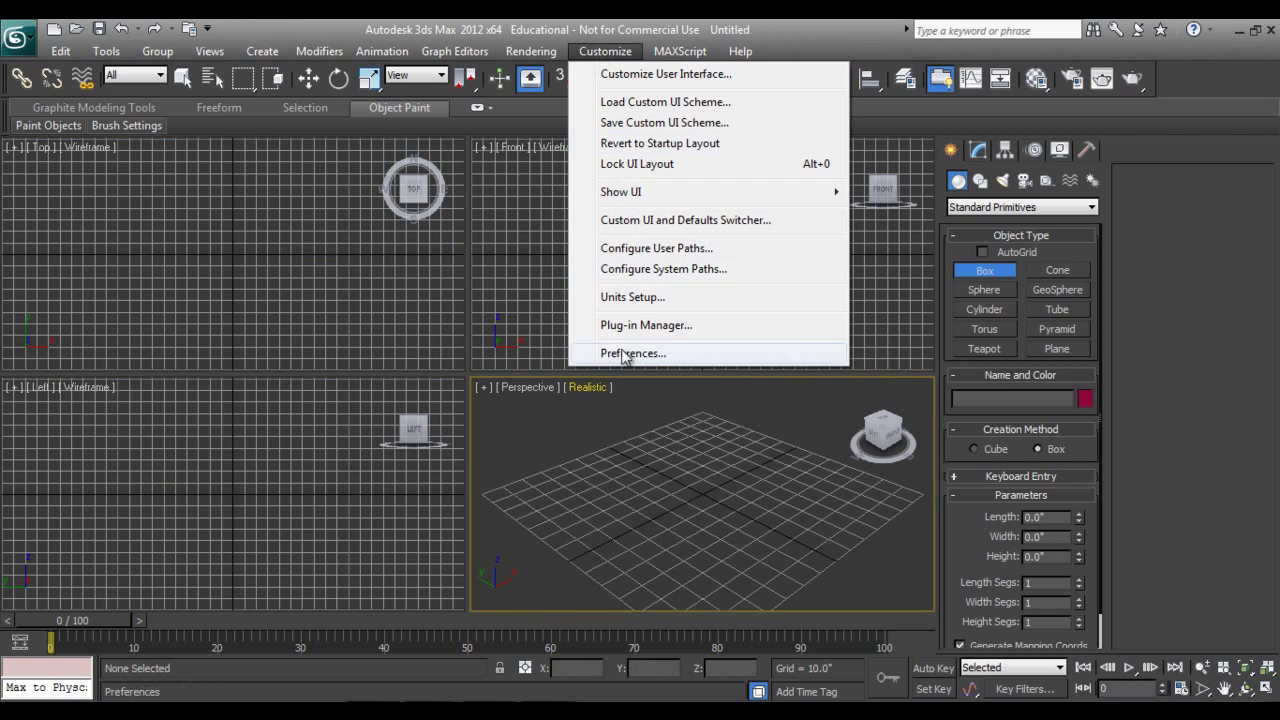
left_click(646, 296)
left_click(600, 350)
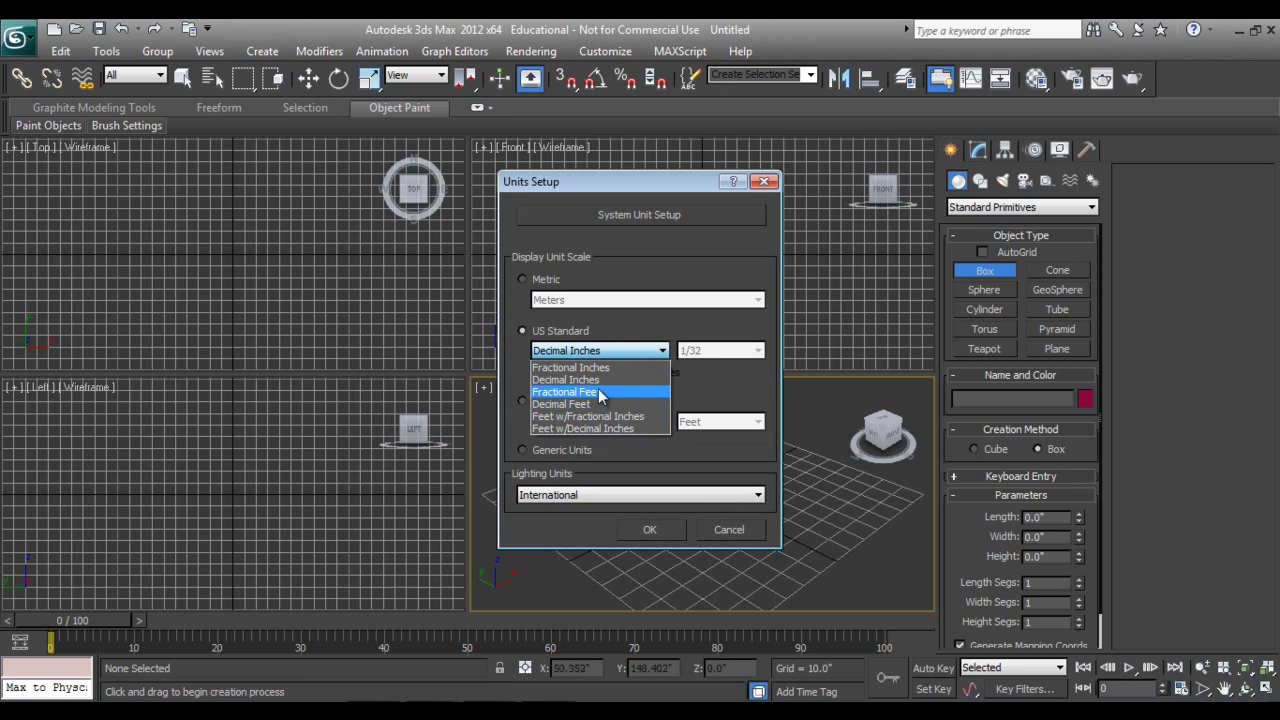
left_click(598, 381)
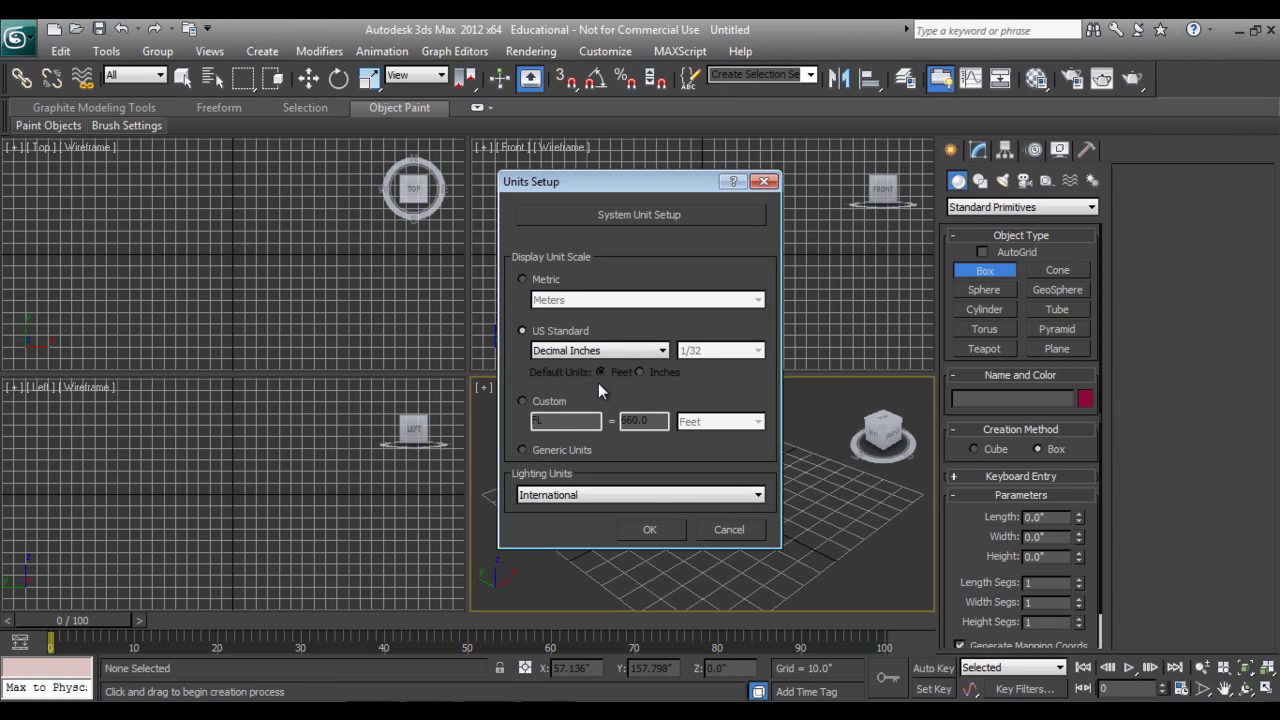
left_click(649, 529)
- Draw a long, narrow box in the Top view, about 320 in wide, 18 in long and 50 in high
left_click_drag(89, 242, 458, 259)
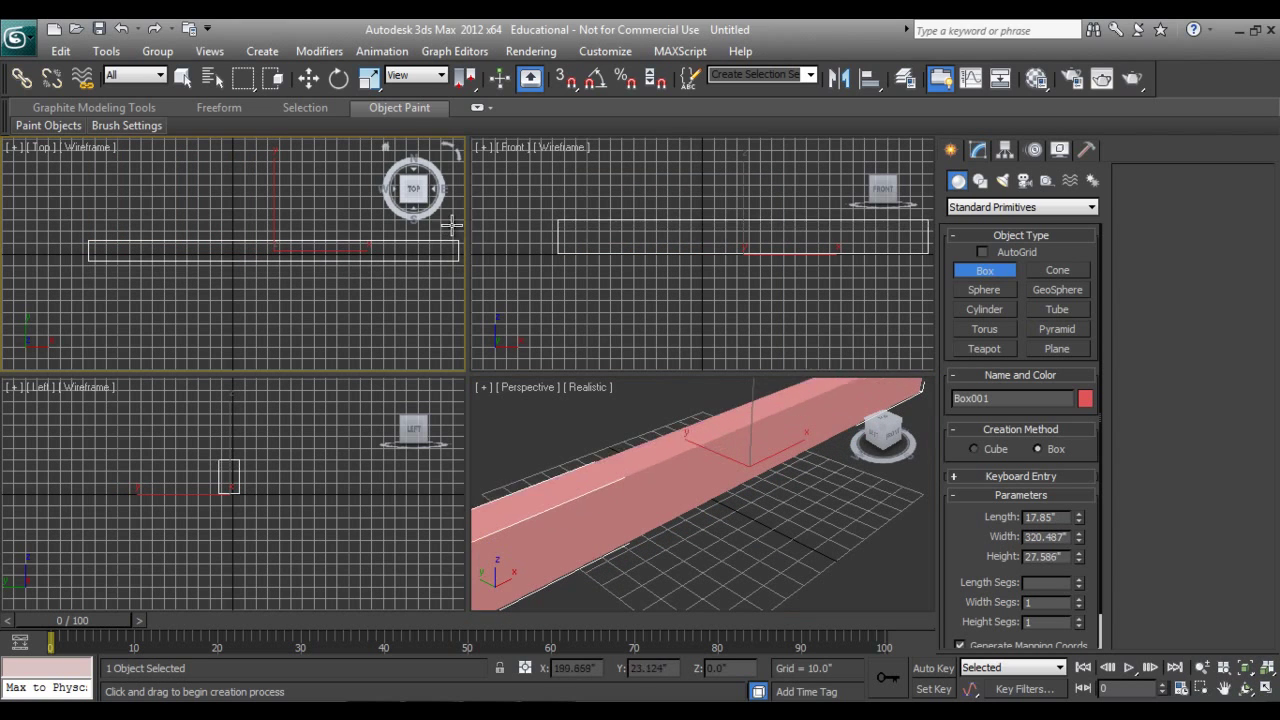
left_click(450, 220)
left_click(978, 149)
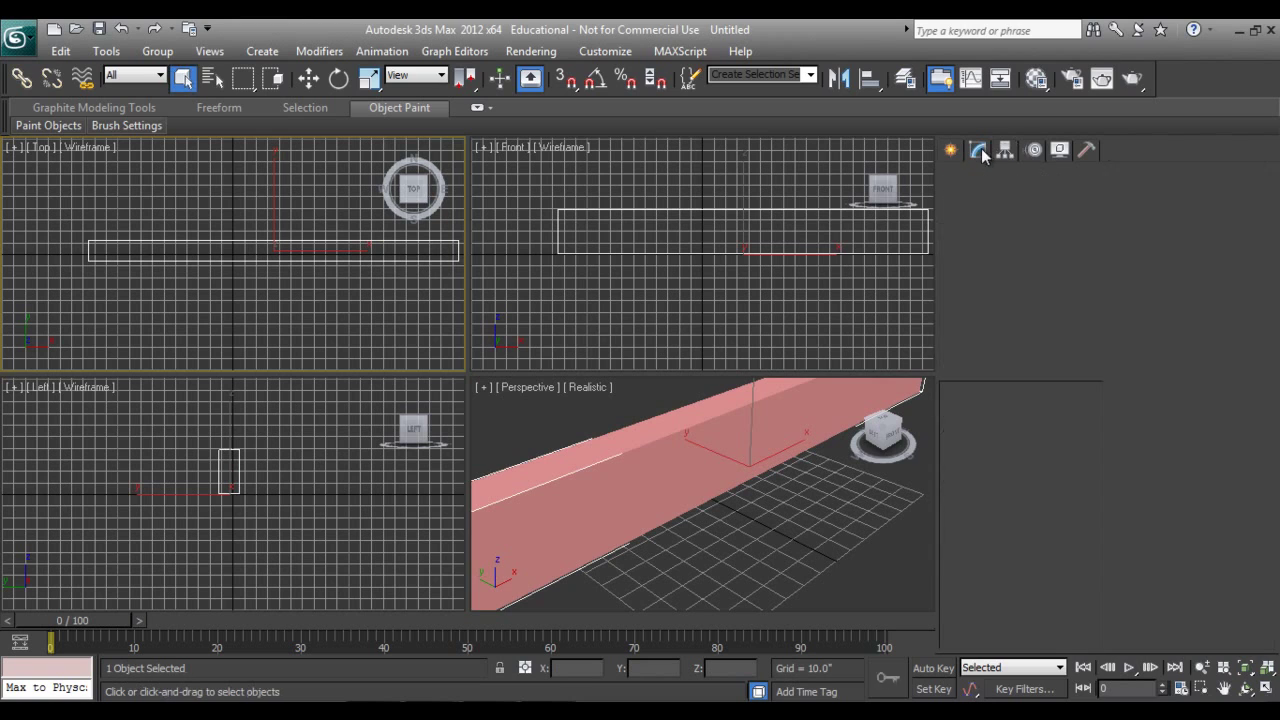
mouse_move(1062, 434)
left_mouse_down()
mouse_move(1015, 455)
mouse_move(1078, 458)
mouse_move(1078, 478)
mouse_move(1078, 436)
mouse_move(1063, 456)
left_mouse_up()
right_click(1078, 476)
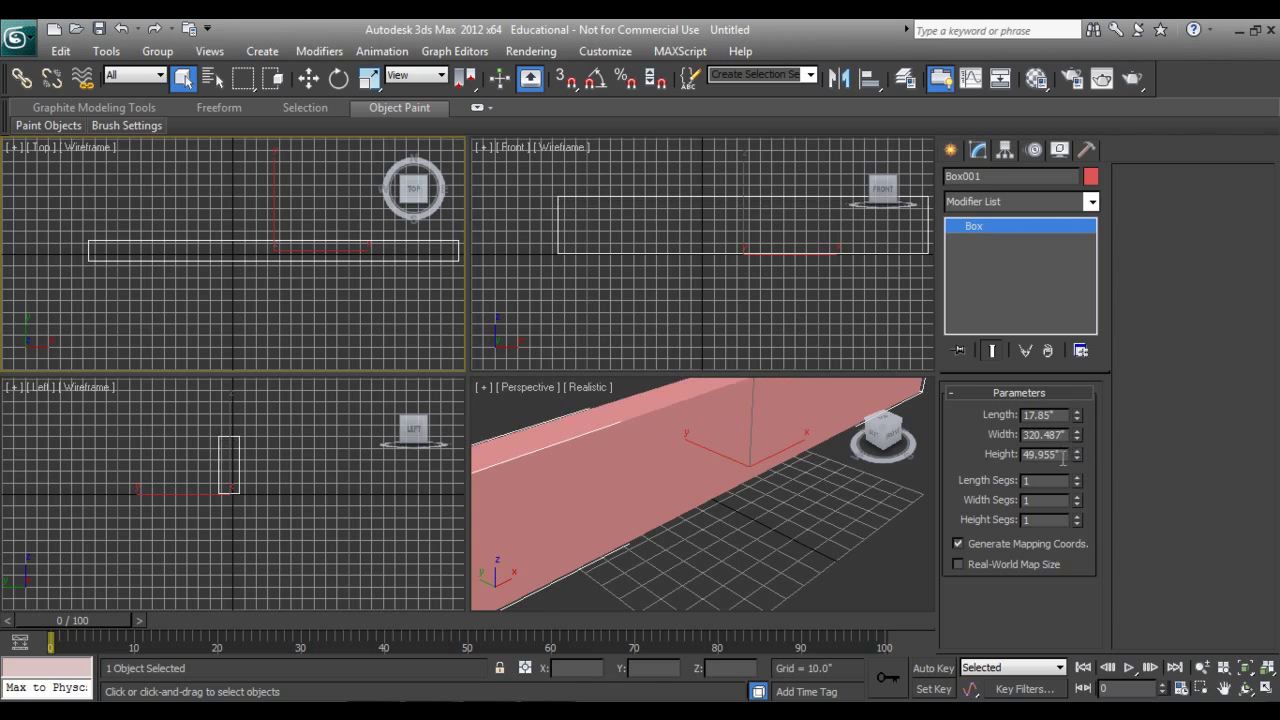
- Set the box's height to 120 in and its length to 9 in
double_click(1057, 456)
type("120")
key("Return")
left_click_drag(1077, 415, 1079, 477)
right_click(1079, 477)
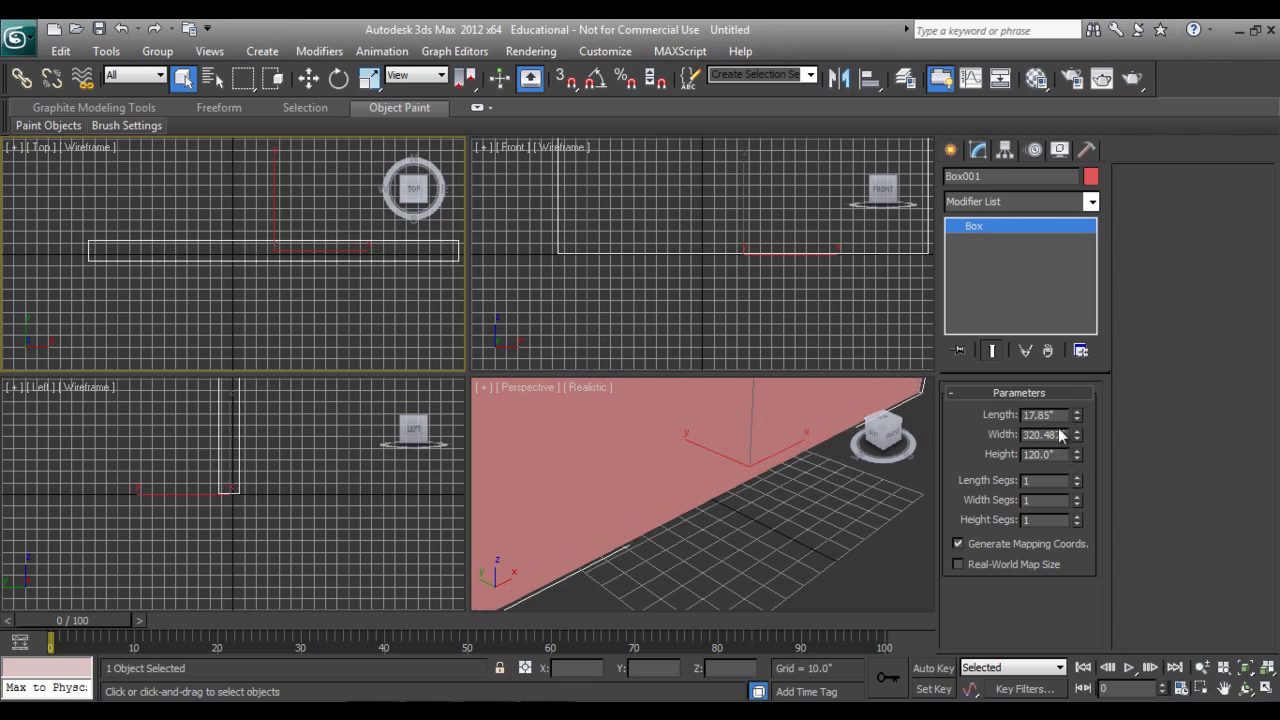
left_click_drag(1051, 418, 1015, 424)
type("9")
key("Return")
- Maximize the Perspective viewport with the whole wall box in view
right_click(702, 504)
scroll(703, 508, "down", 4)
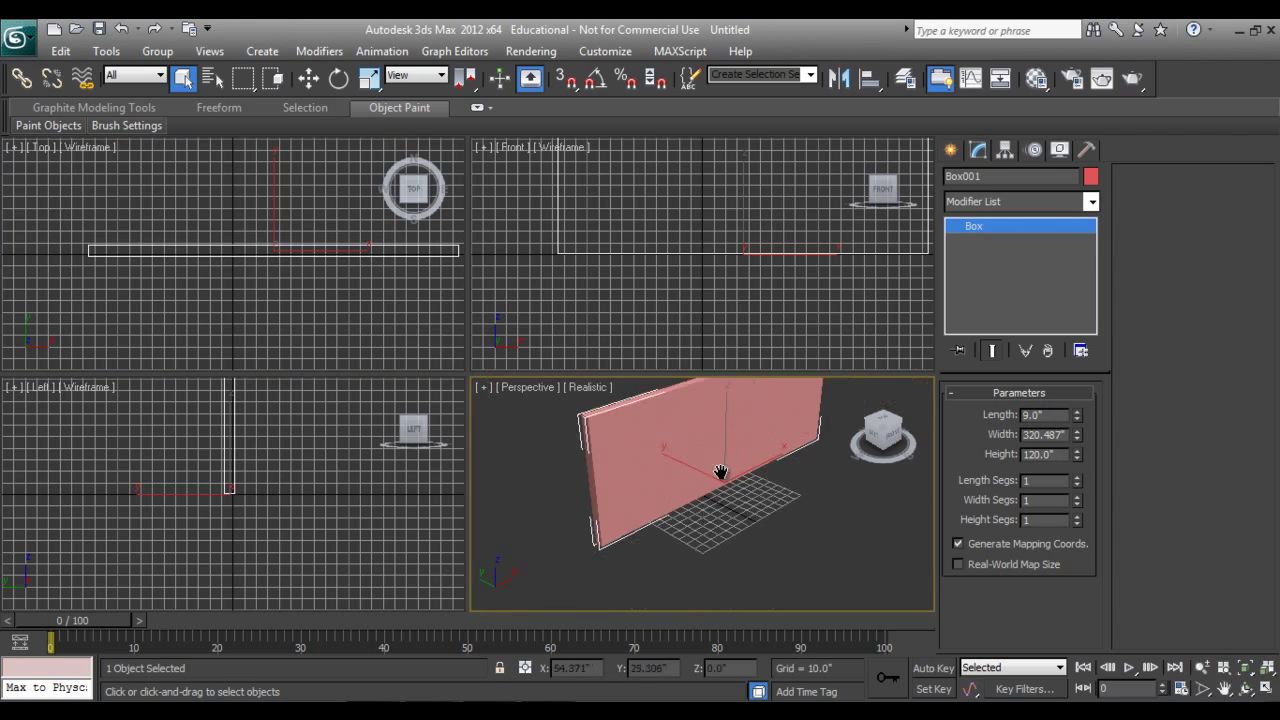
middle_click_drag(720, 466, 724, 507)
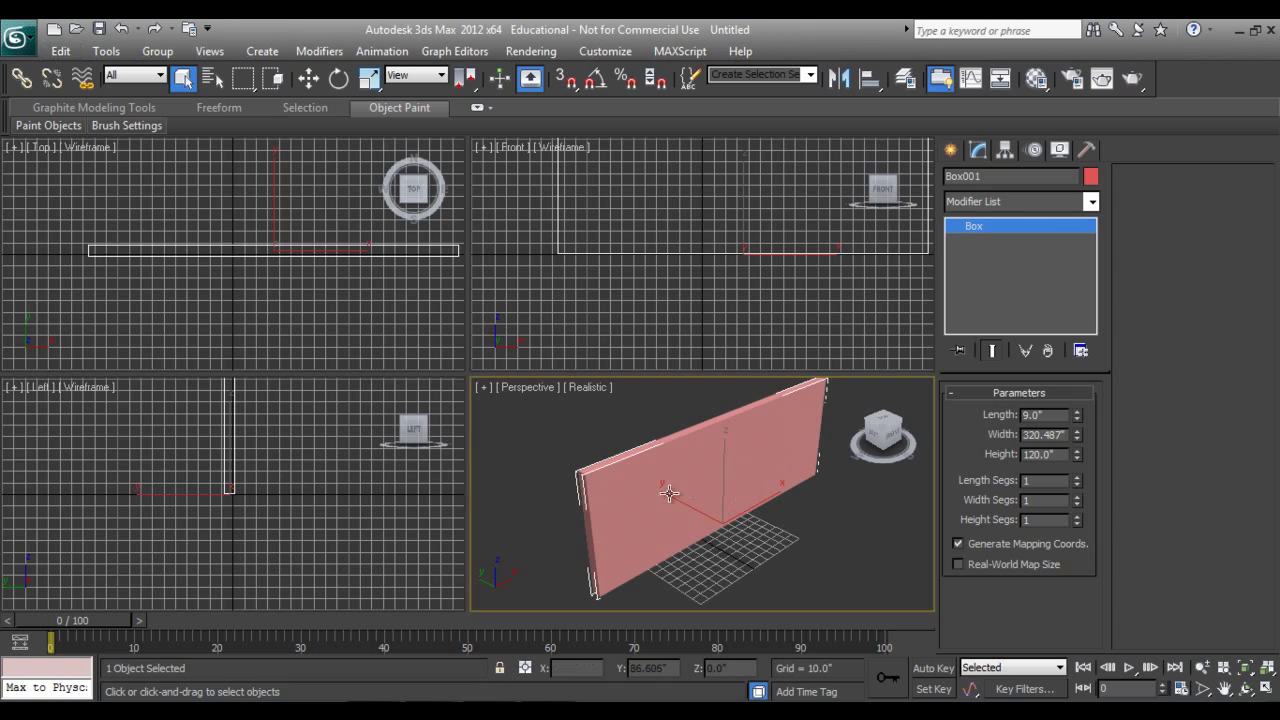
left_click(1245, 688)
left_click_drag(695, 505, 594, 498)
key("alt+w")
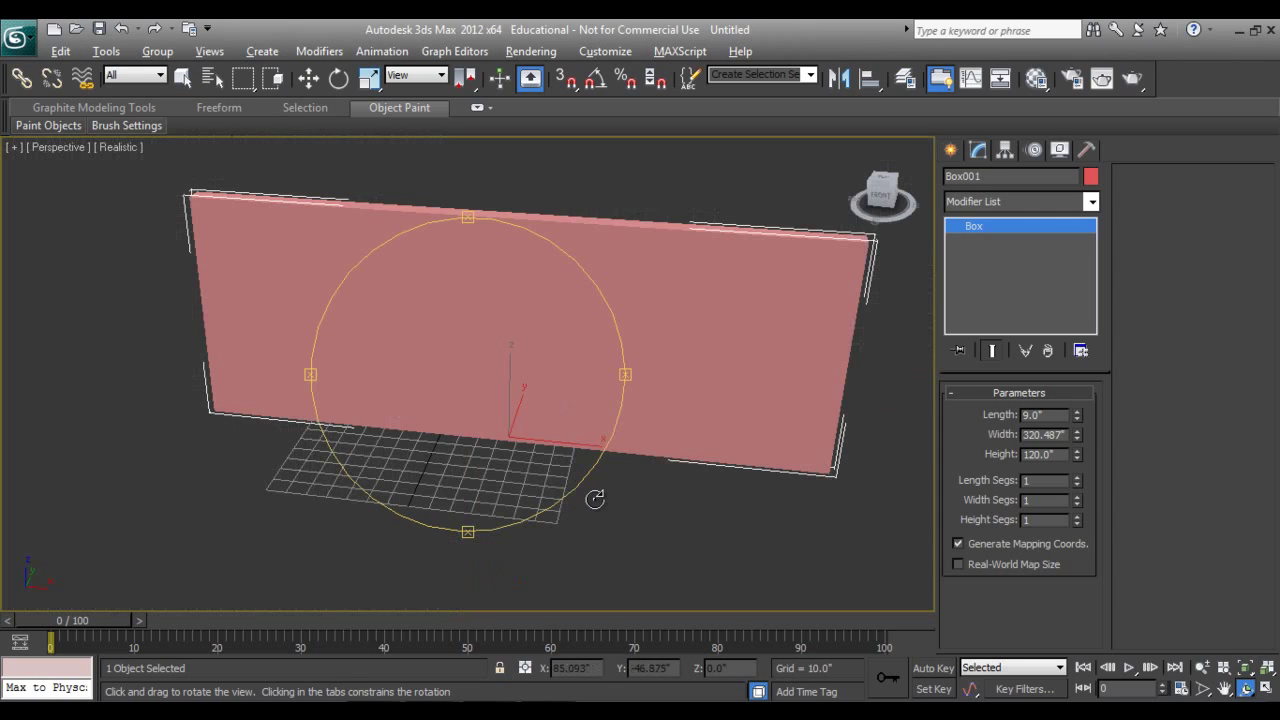
left_click_drag(502, 405, 449, 368)
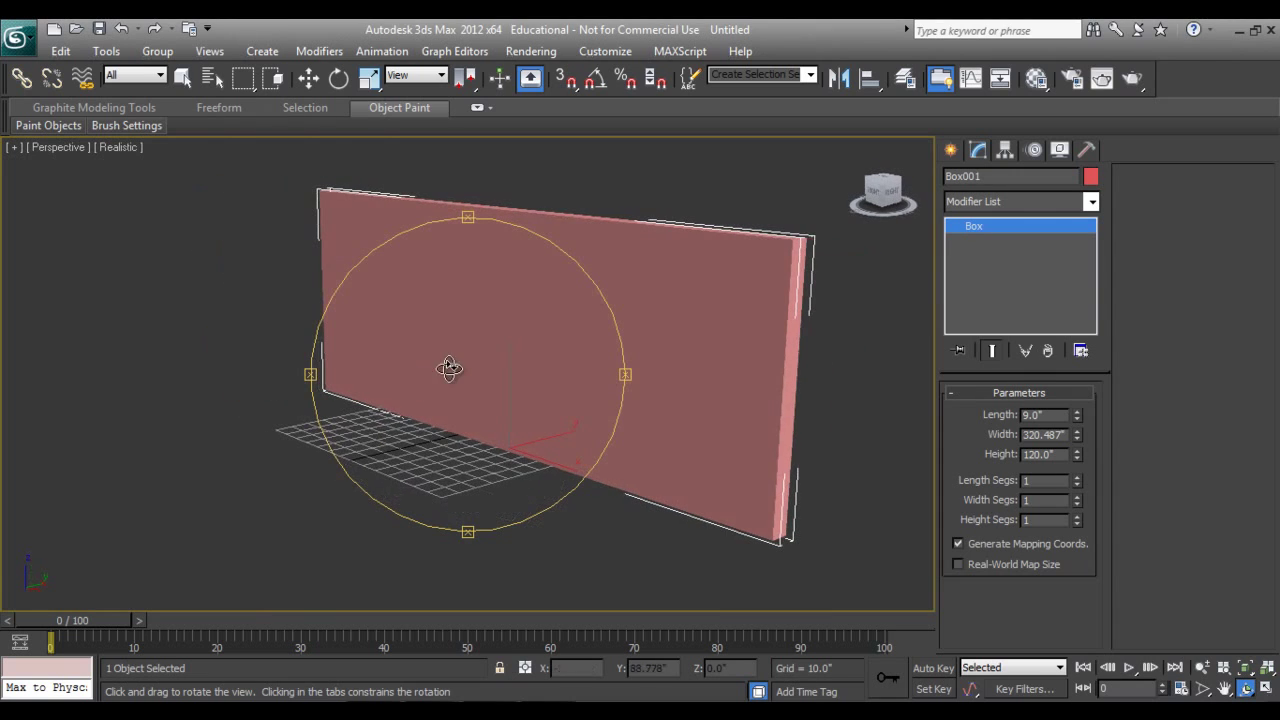
- Turn on edged-faces display in the Perspective viewport and frame the wall from its opposite side
left_click(1222, 688)
left_click_drag(563, 409, 449, 449)
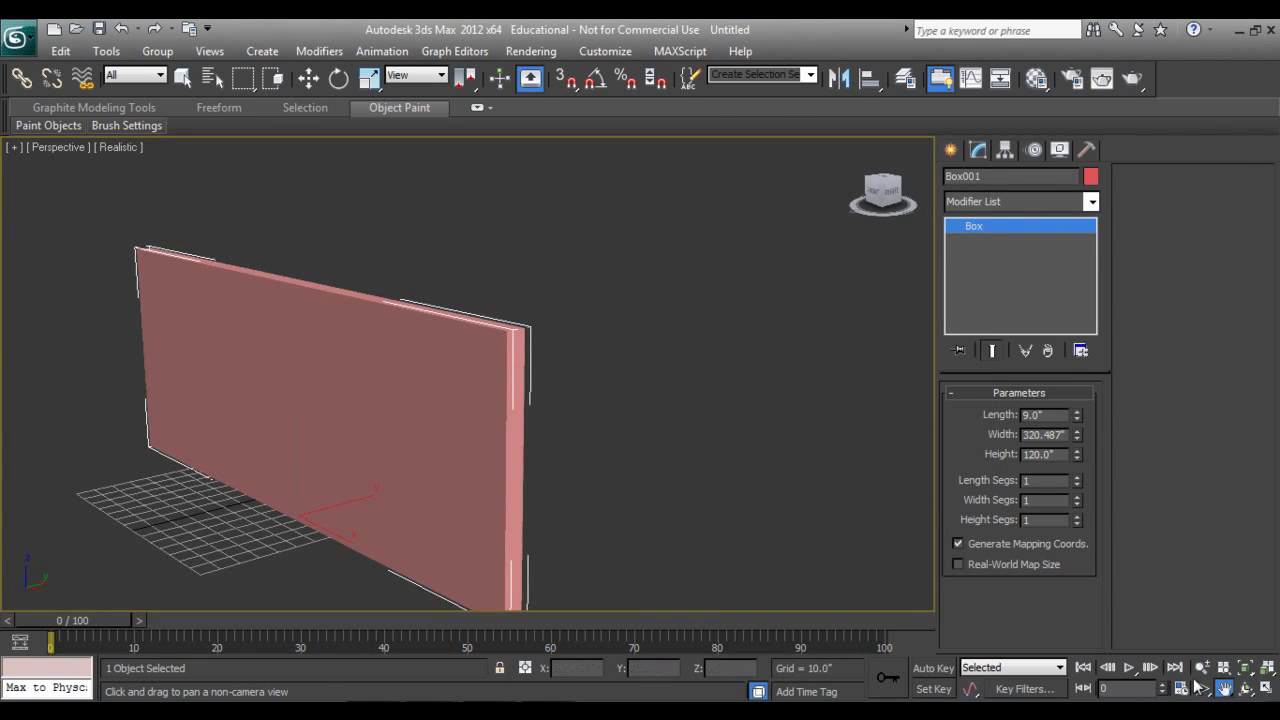
left_click(1246, 688)
left_click_drag(371, 411, 217, 414)
key("F4")
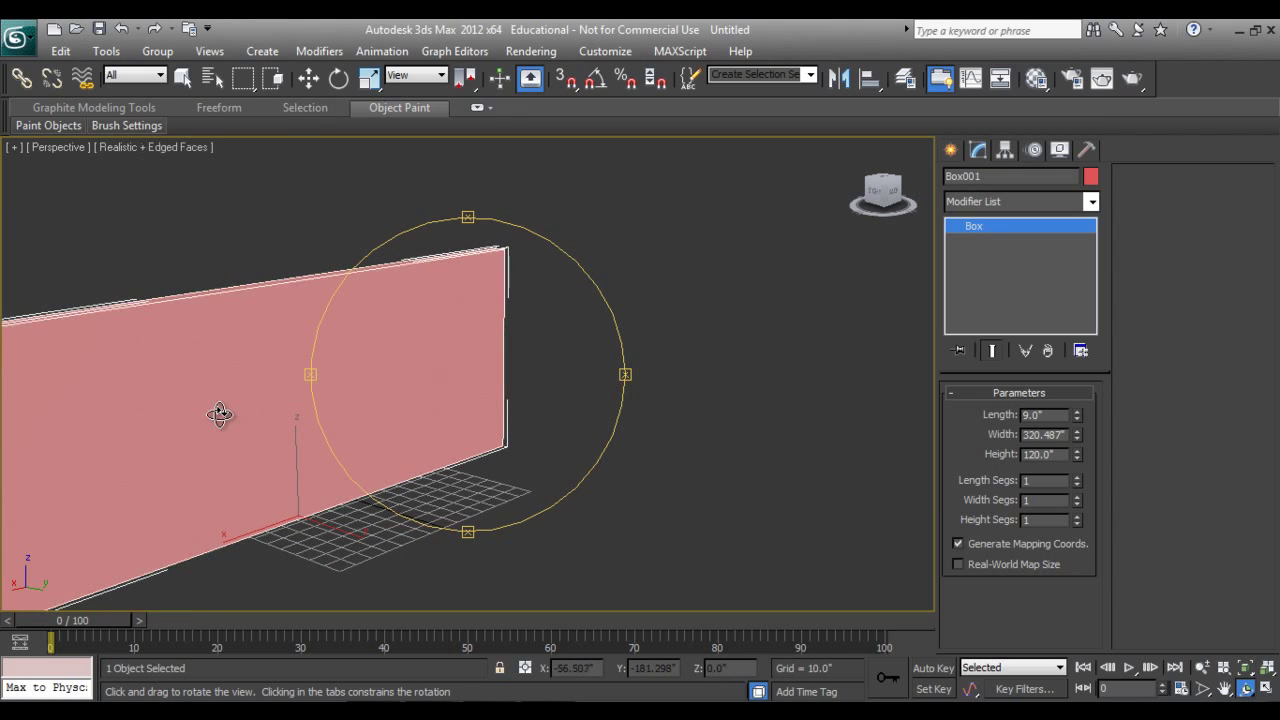
left_click(1222, 688)
left_click_drag(483, 420, 703, 371)
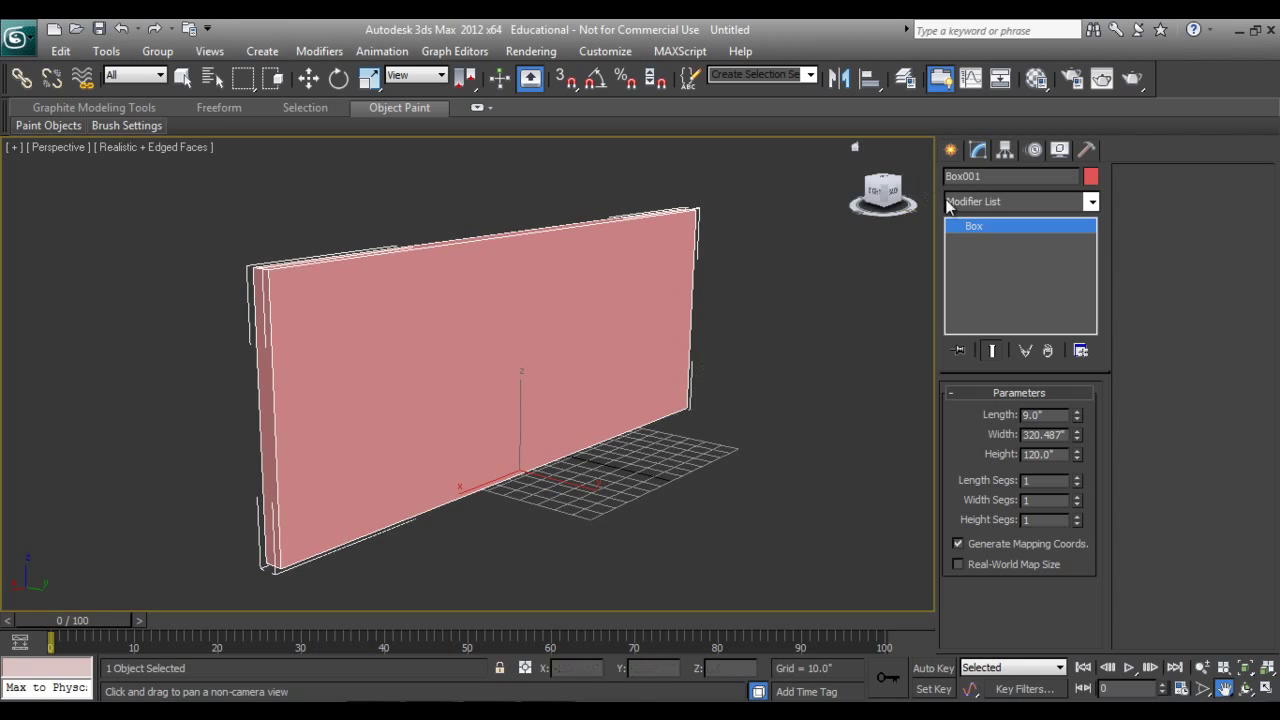
left_click(996, 208)
key("e")
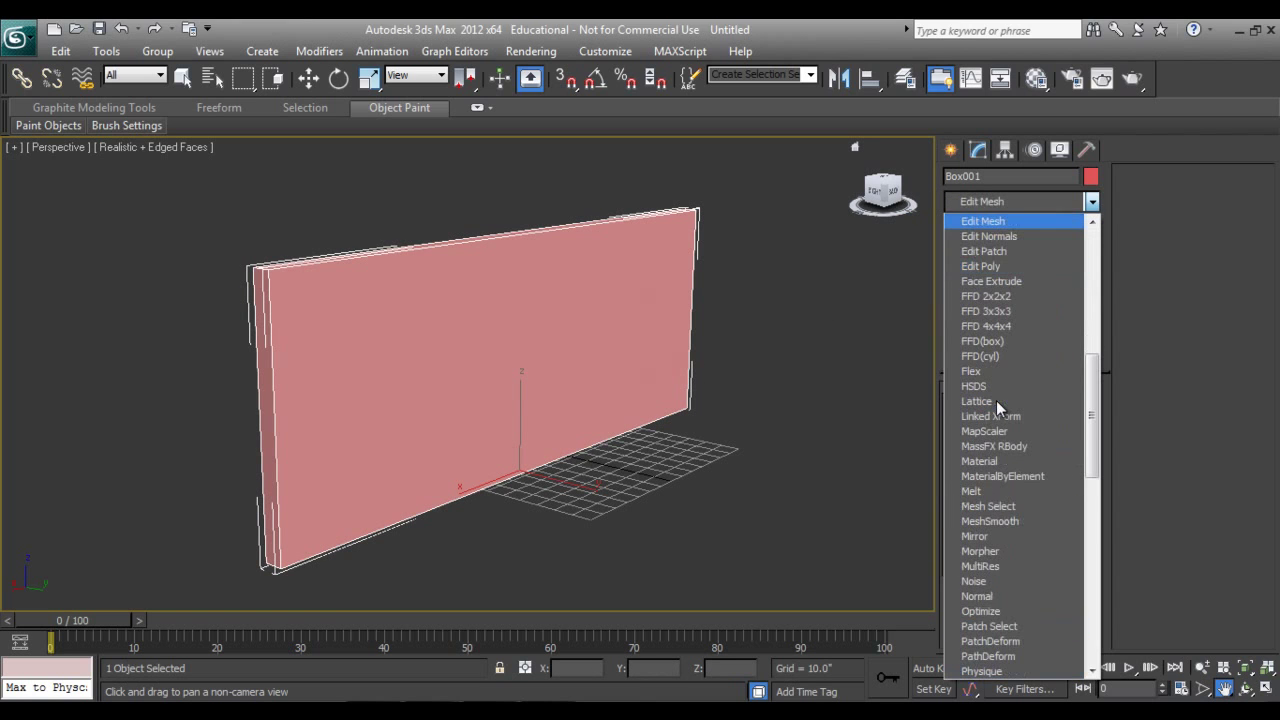
left_click(1013, 254)
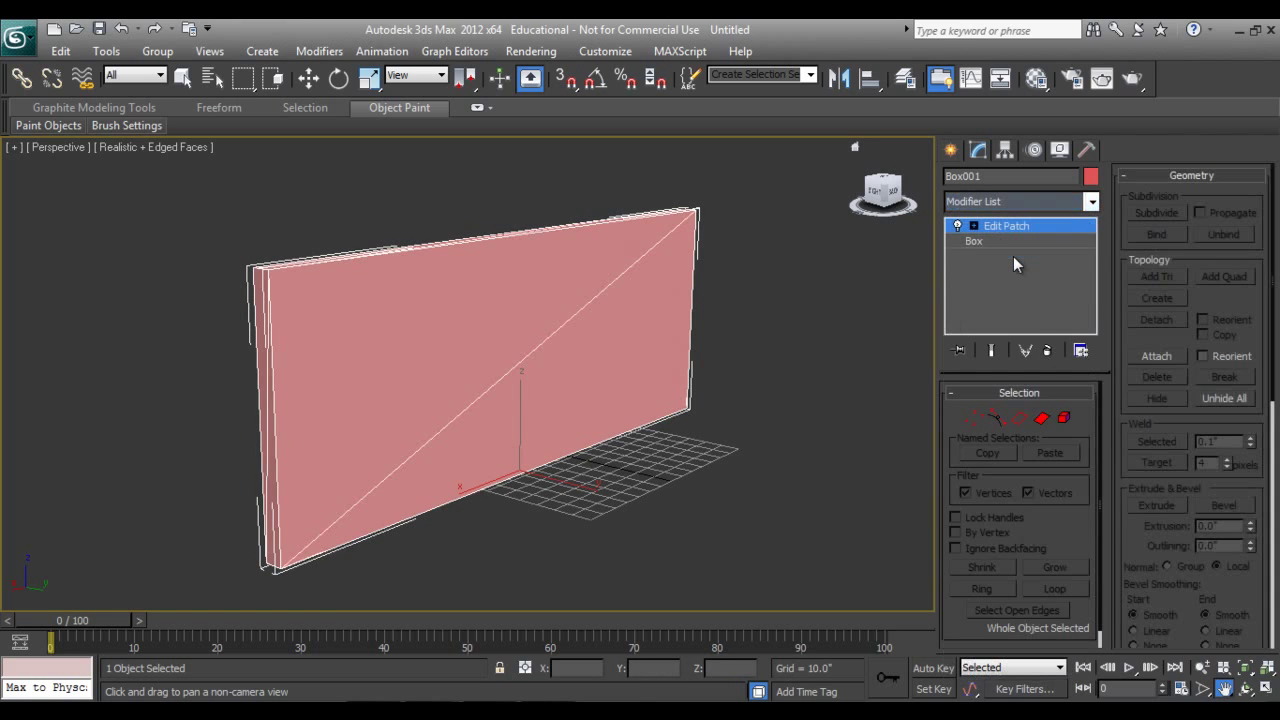
left_click(1046, 349)
- Add an Edit Poly modifier to the wall box
left_click(1020, 203)
scroll(1008, 346, "up", 1)
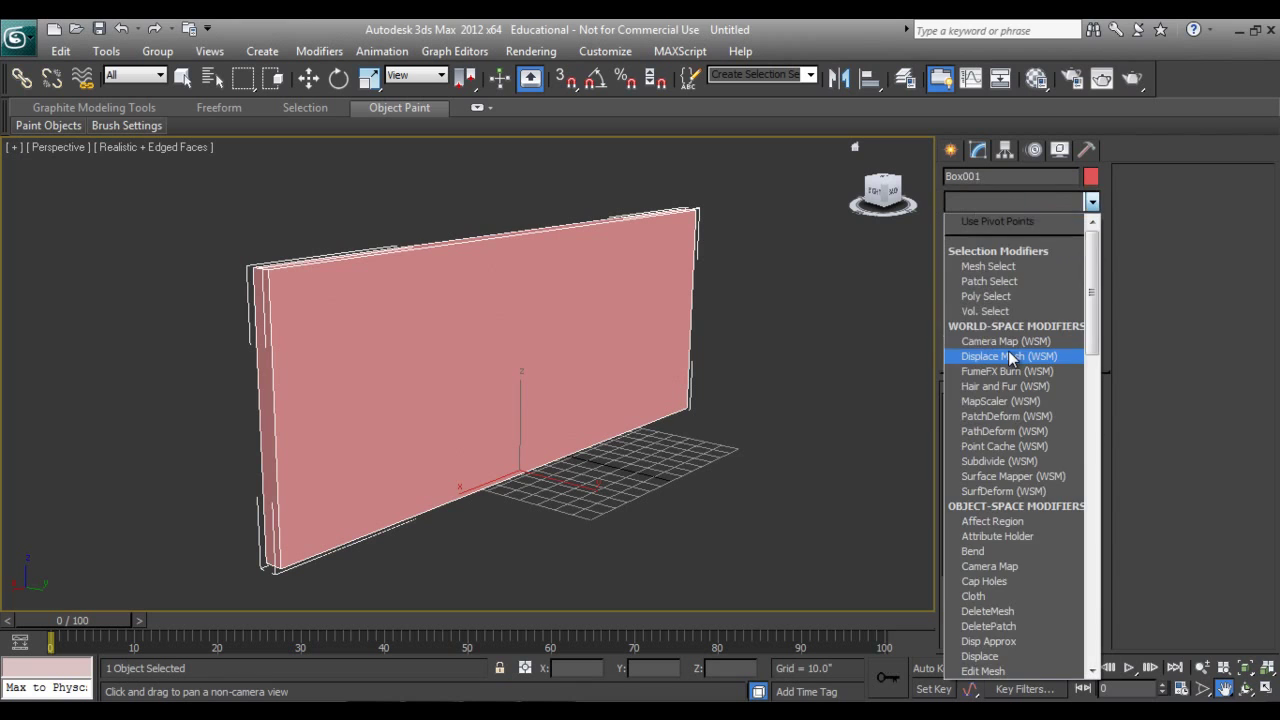
key("e")
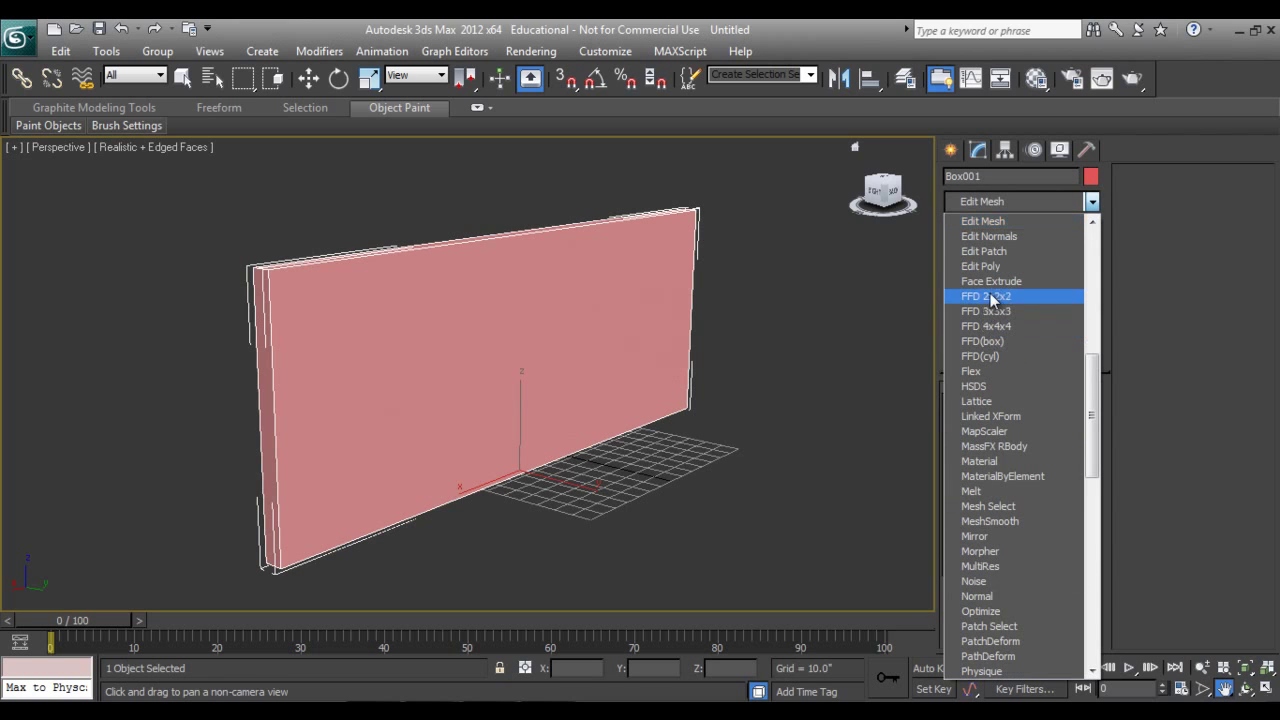
left_click(988, 267)
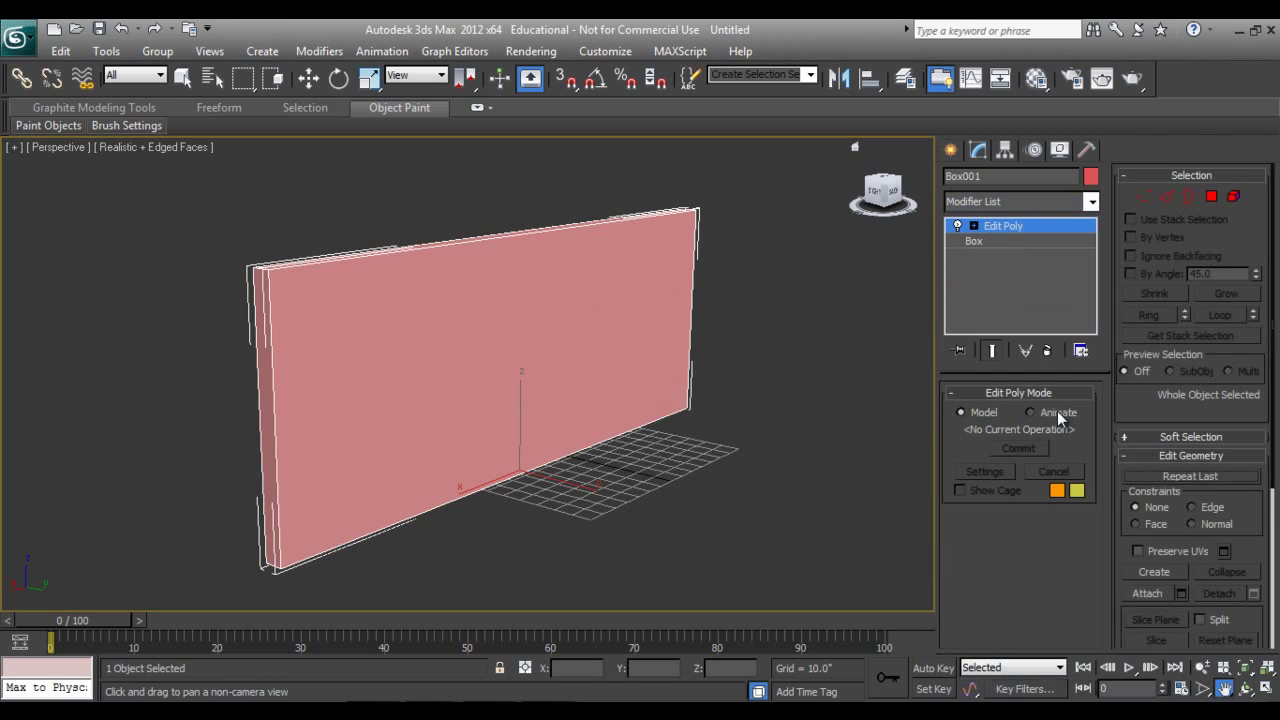
- Connect the wall's four long horizontal edges with 2 segments and a pinch of 94, placing vertical edge loops near both ends
left_click(1168, 196)
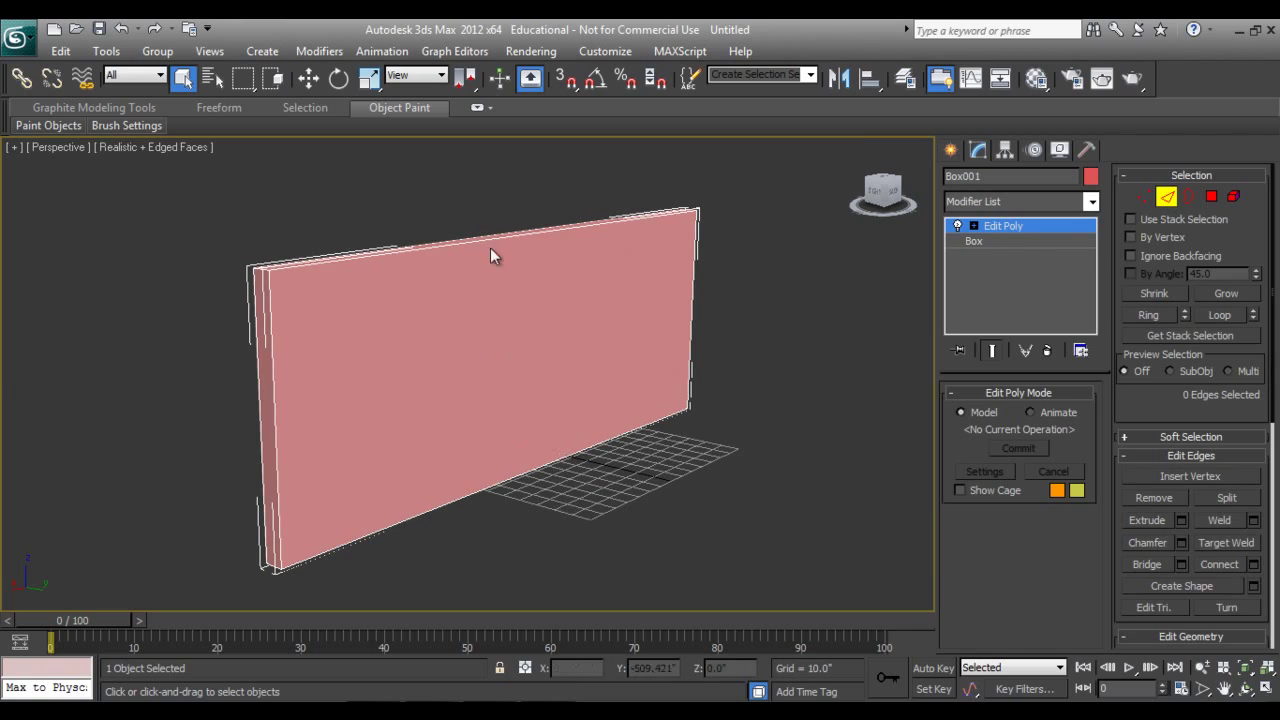
left_click_drag(480, 370, 490, 668)
right_click(575, 543)
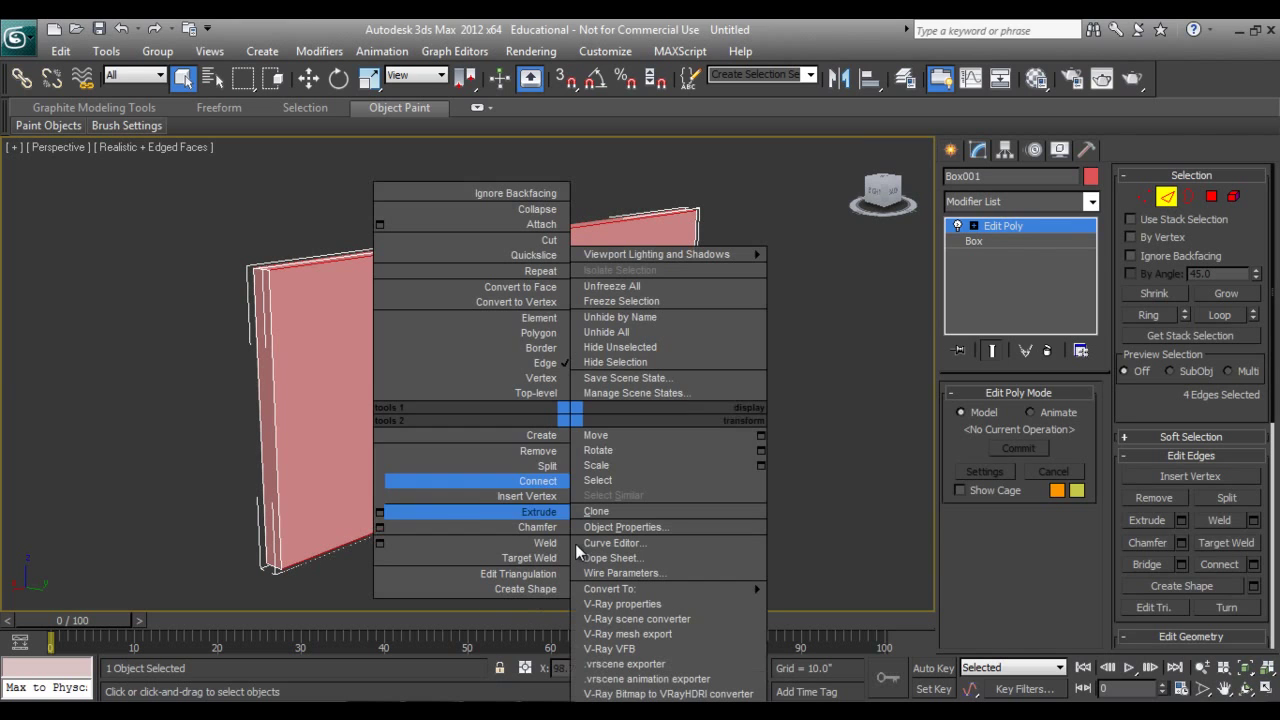
left_click(380, 480)
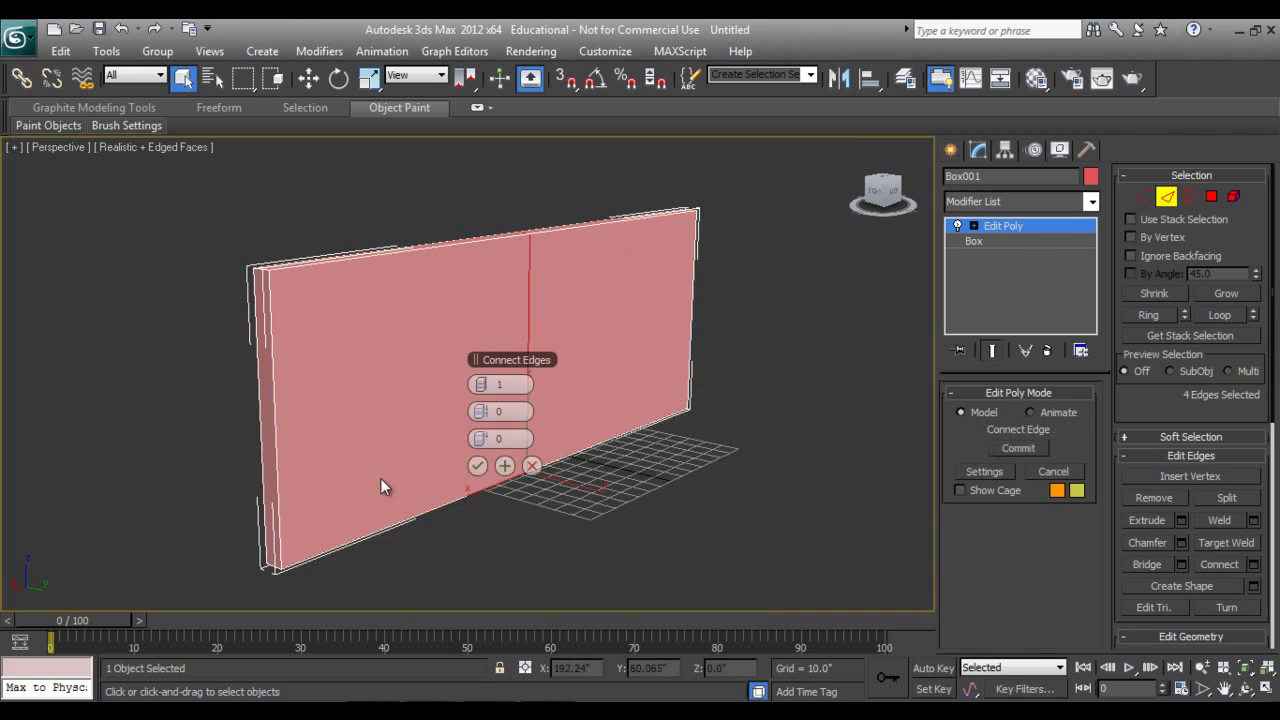
left_click(489, 385)
left_click_drag(484, 412, 836, 430)
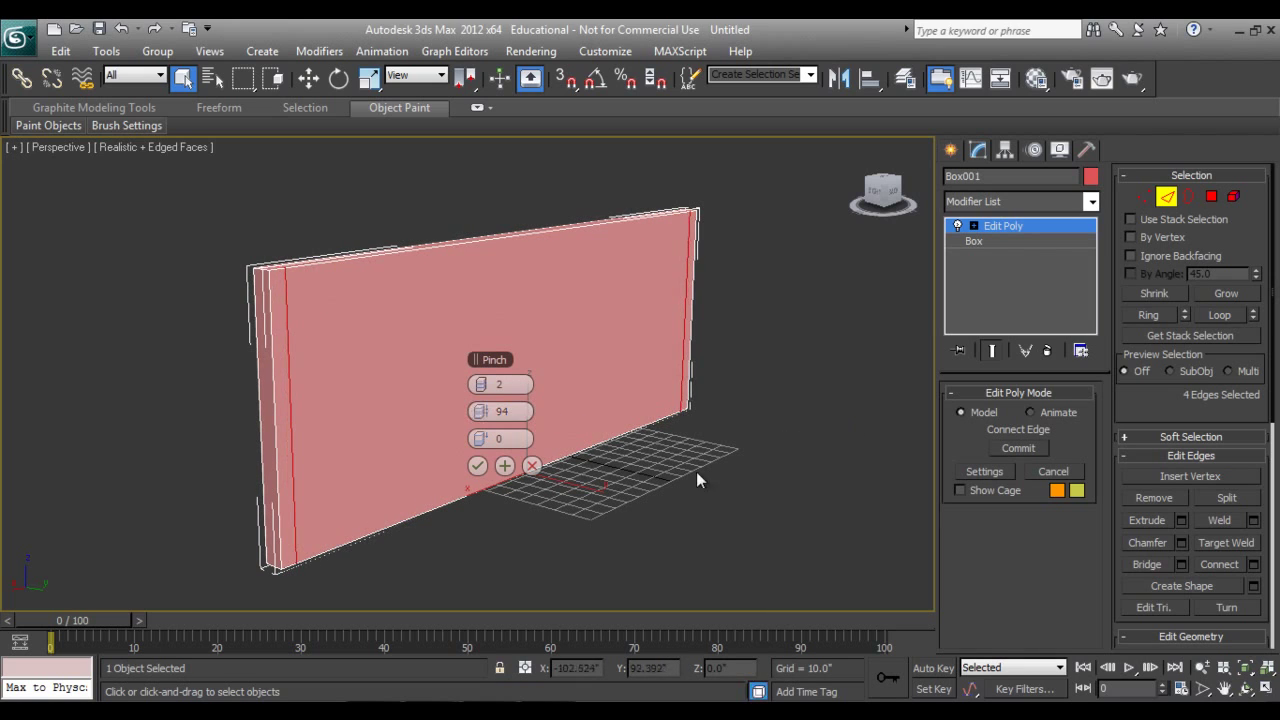
left_click(477, 466)
- Extrude the narrow polygon at the near end of the wall's front face by 140 in to form a side wall
left_click(1210, 197)
left_click(290, 515)
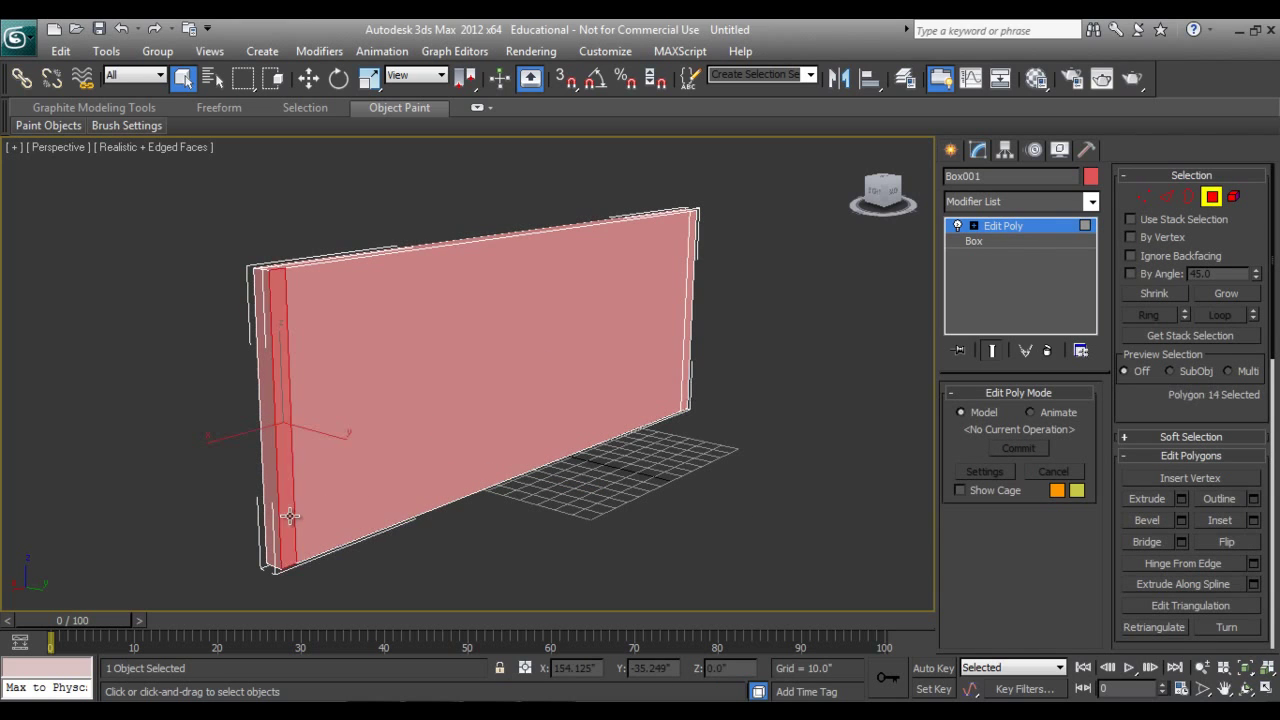
right_click(290, 516)
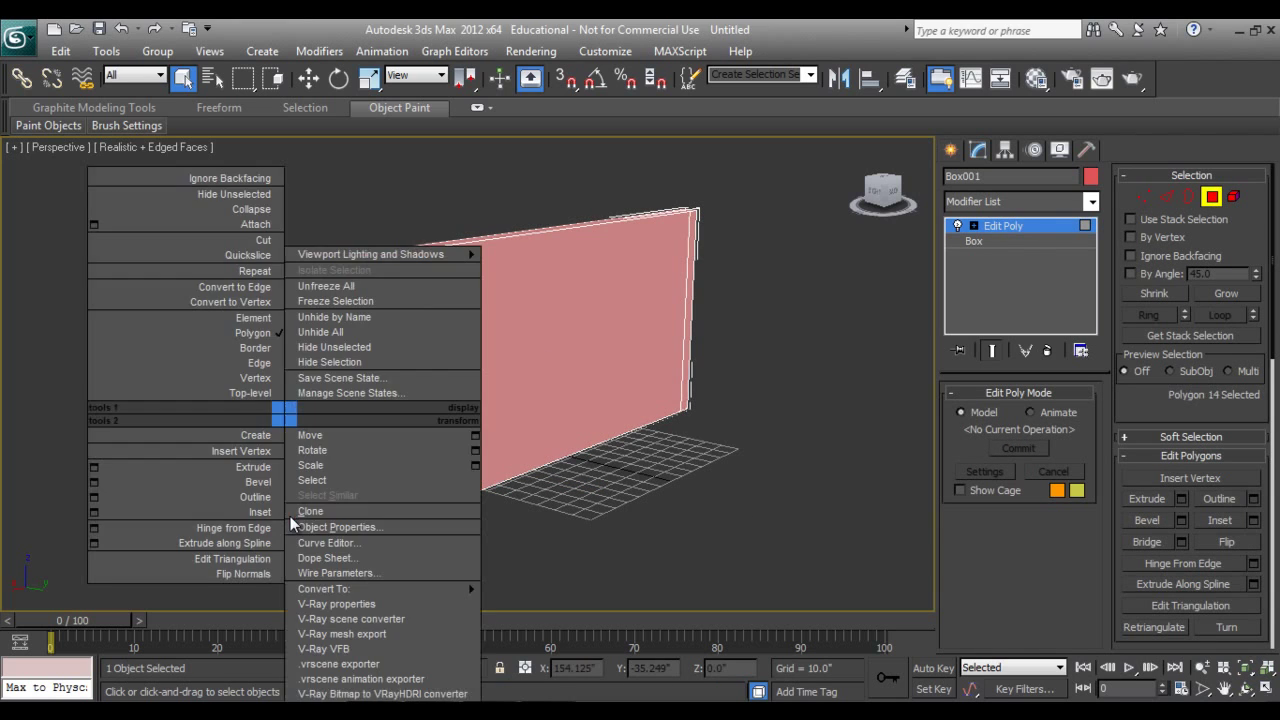
left_click(97, 467)
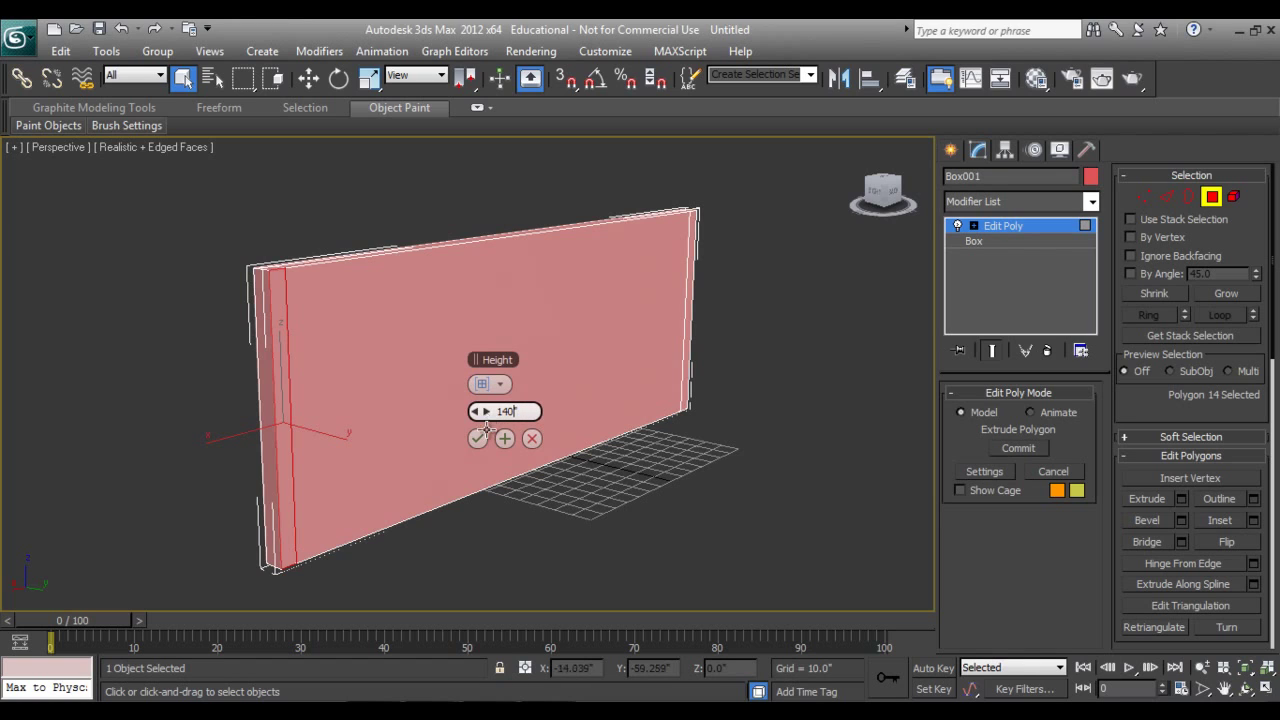
left_click(478, 442)
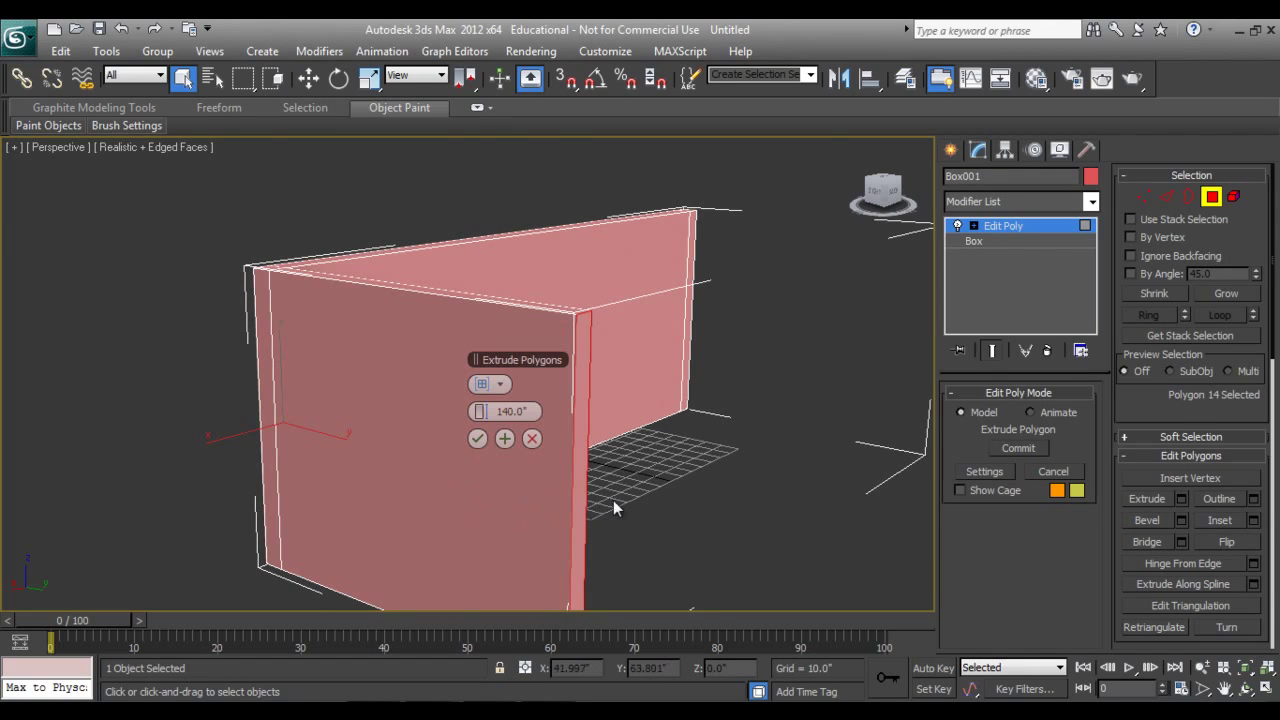
left_click(1246, 689)
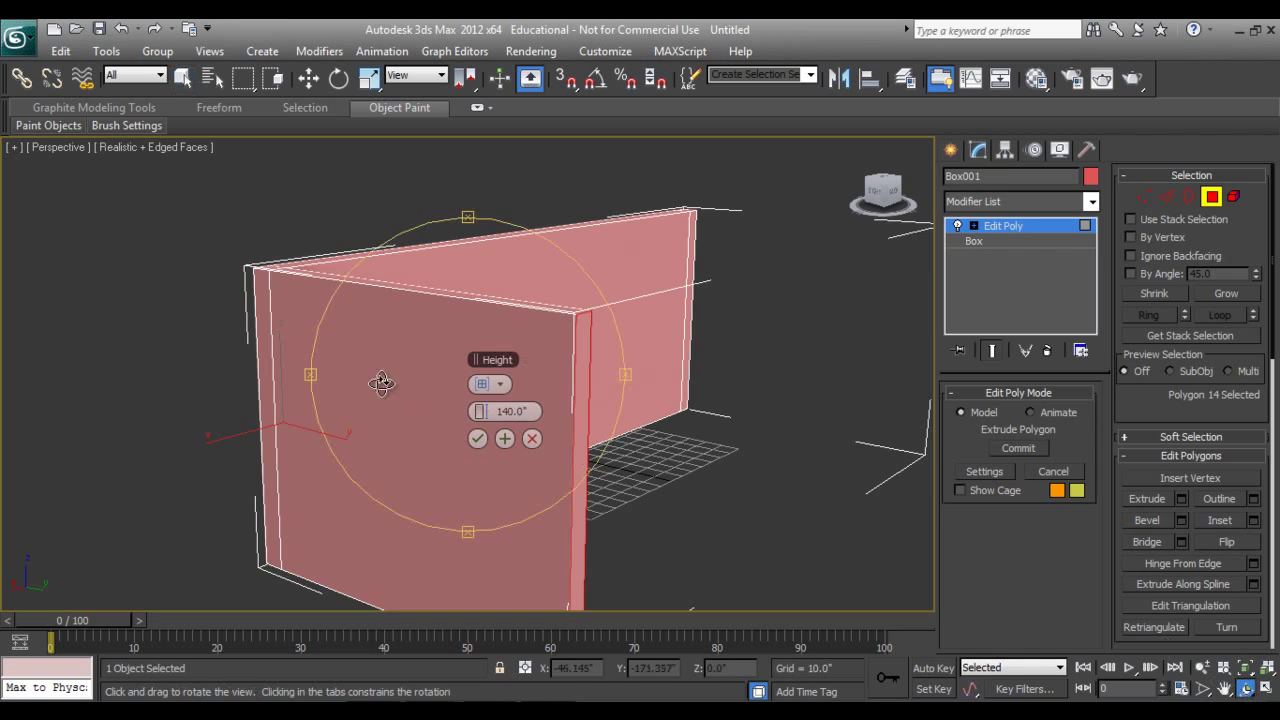
left_click_drag(393, 385, 543, 439)
middle_click_drag(541, 438, 429, 476, "alt")
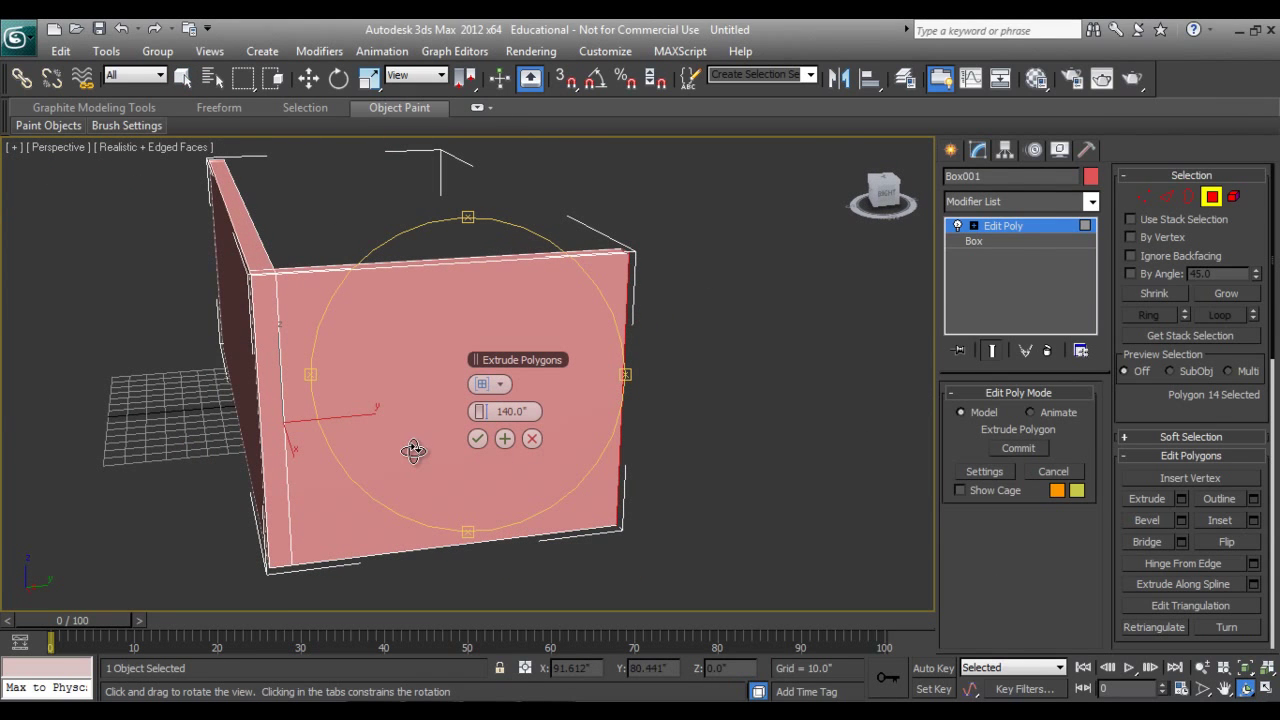
middle_click_drag(423, 443, 434, 449, "alt")
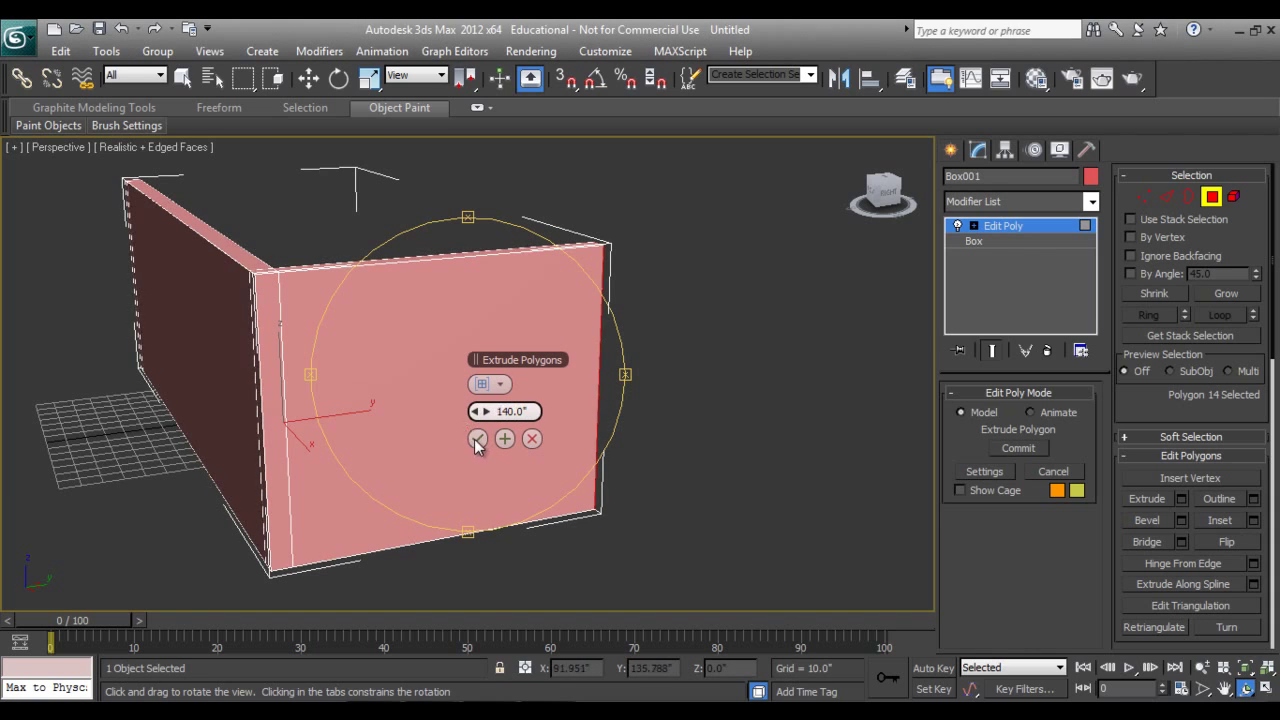
type("1")
key("Return")
left_click(478, 440)
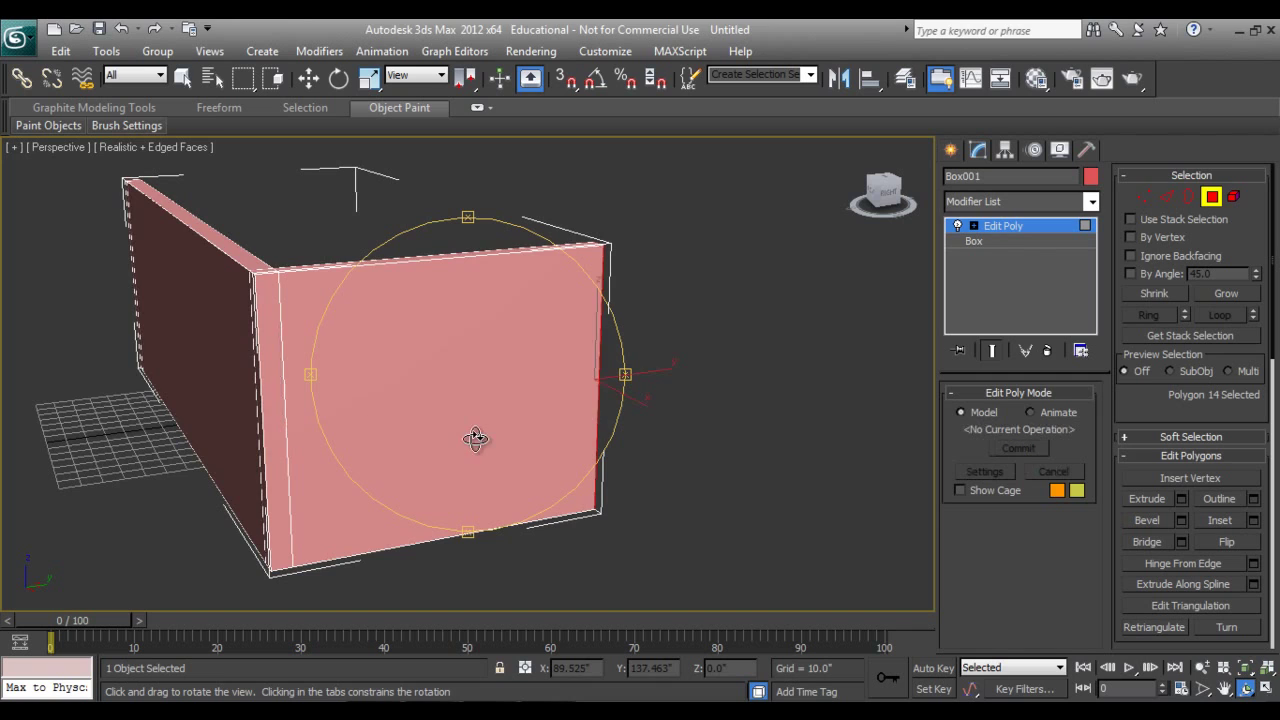
- Select the four vertices at the side wall's free end and move them outward along Y to about 343.6 in
left_click_drag(510, 419, 463, 434)
right_click(463, 434)
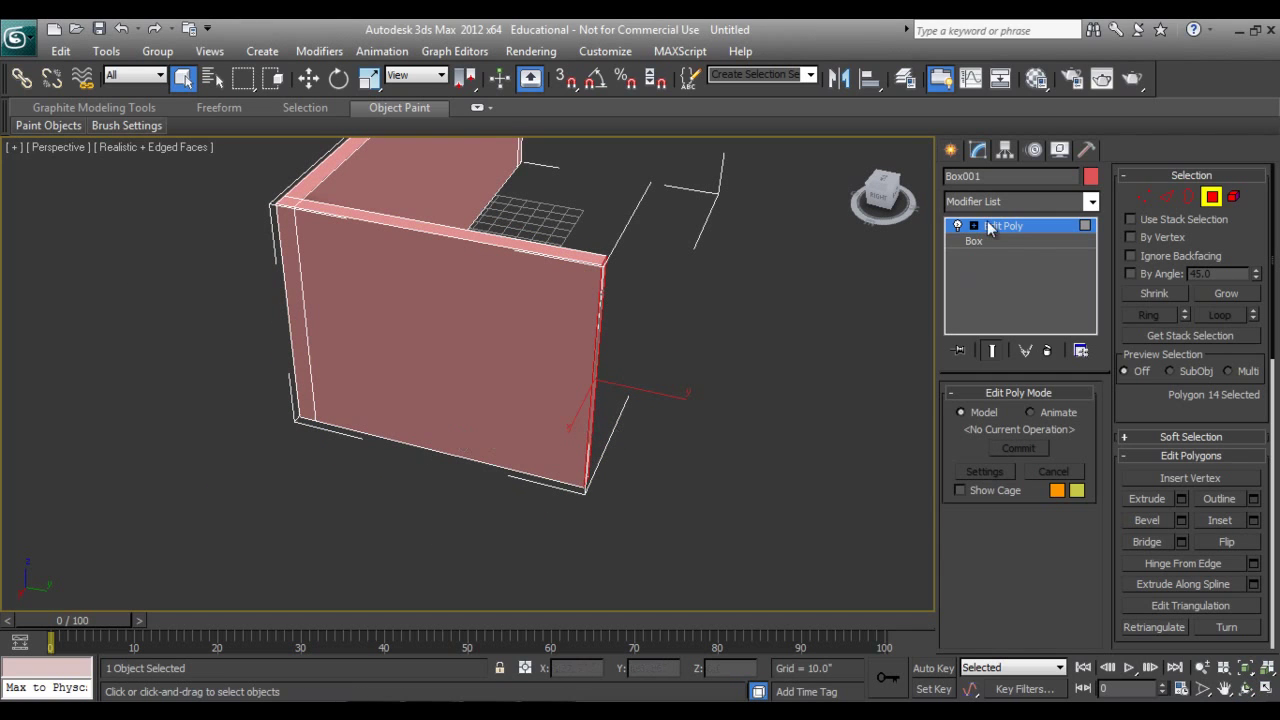
left_click(1142, 198)
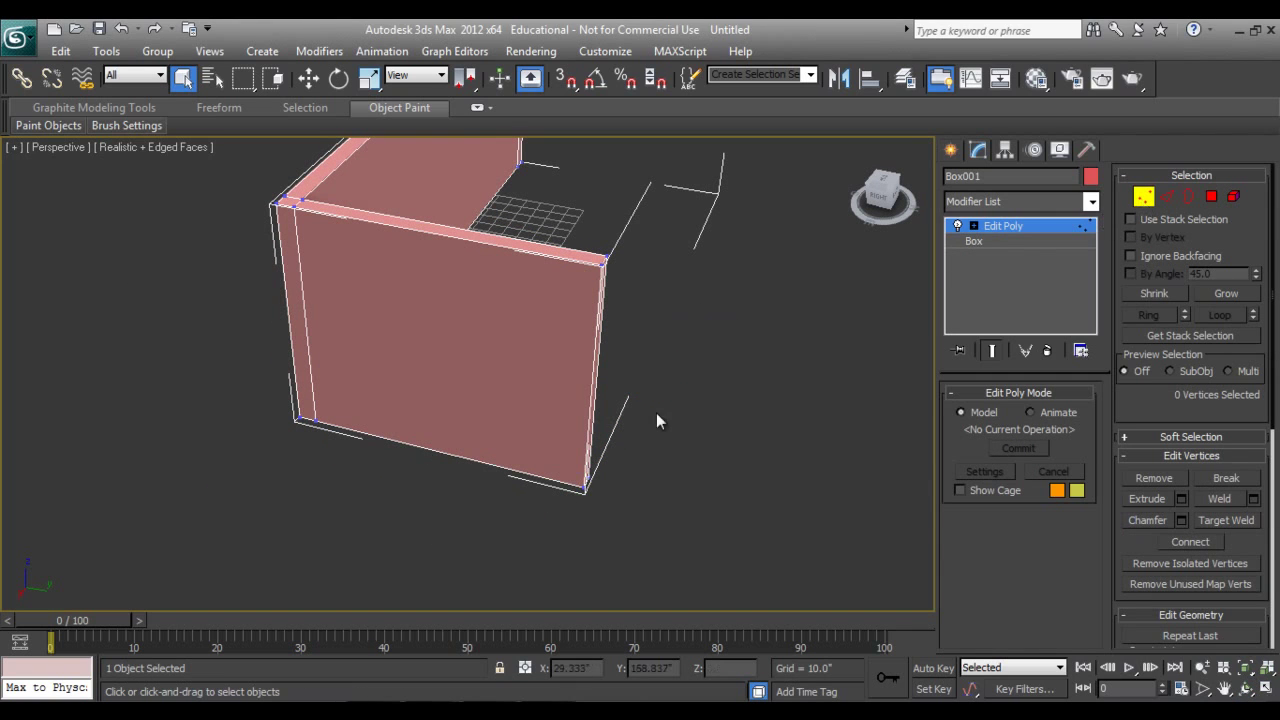
left_click(1245, 688)
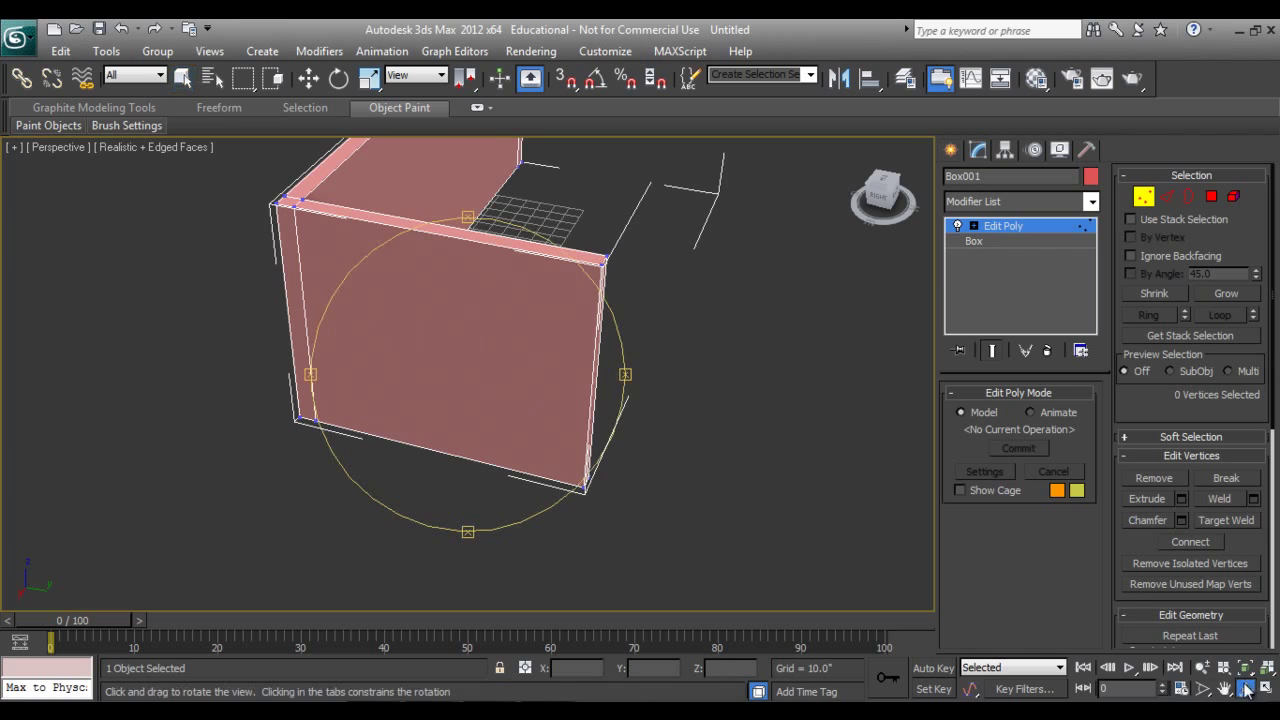
mouse_move(463, 443)
left_mouse_down()
mouse_move(503, 471)
mouse_move(491, 448)
mouse_move(462, 455)
left_mouse_up()
right_click(462, 455)
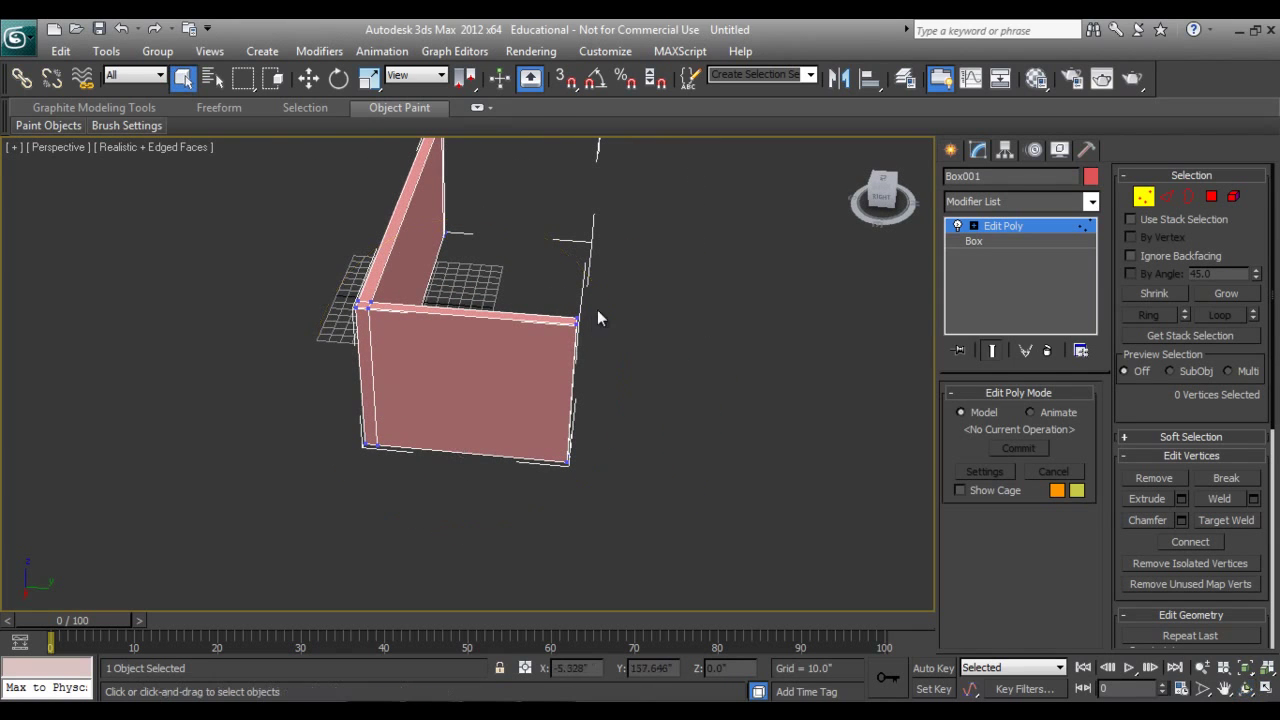
left_click_drag(530, 515, 531, 513)
key("w")
left_click_drag(634, 408, 915, 440)
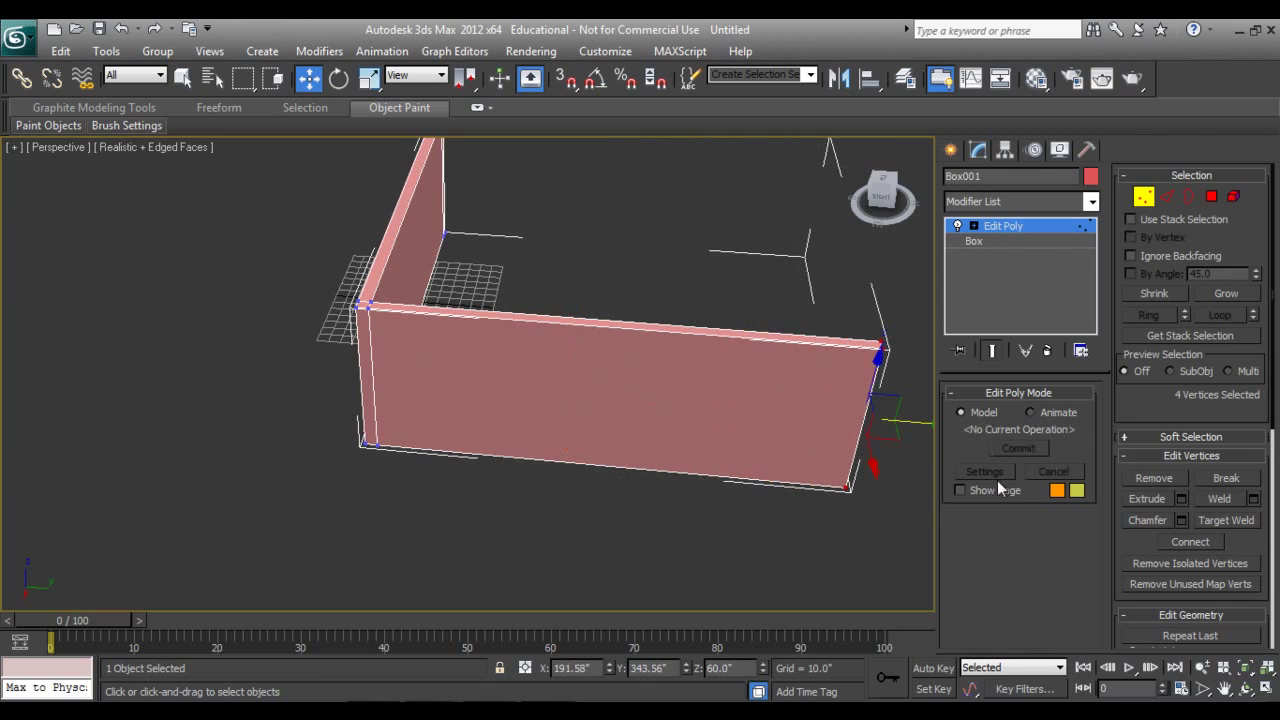
- Clone the walls as one copy raised about 12.7 in, and scale the copy's Z down to about 7.7% to form a baseboard
left_click(1246, 690)
left_click_drag(491, 420, 583, 351)
left_click_drag(505, 401, 513, 443)
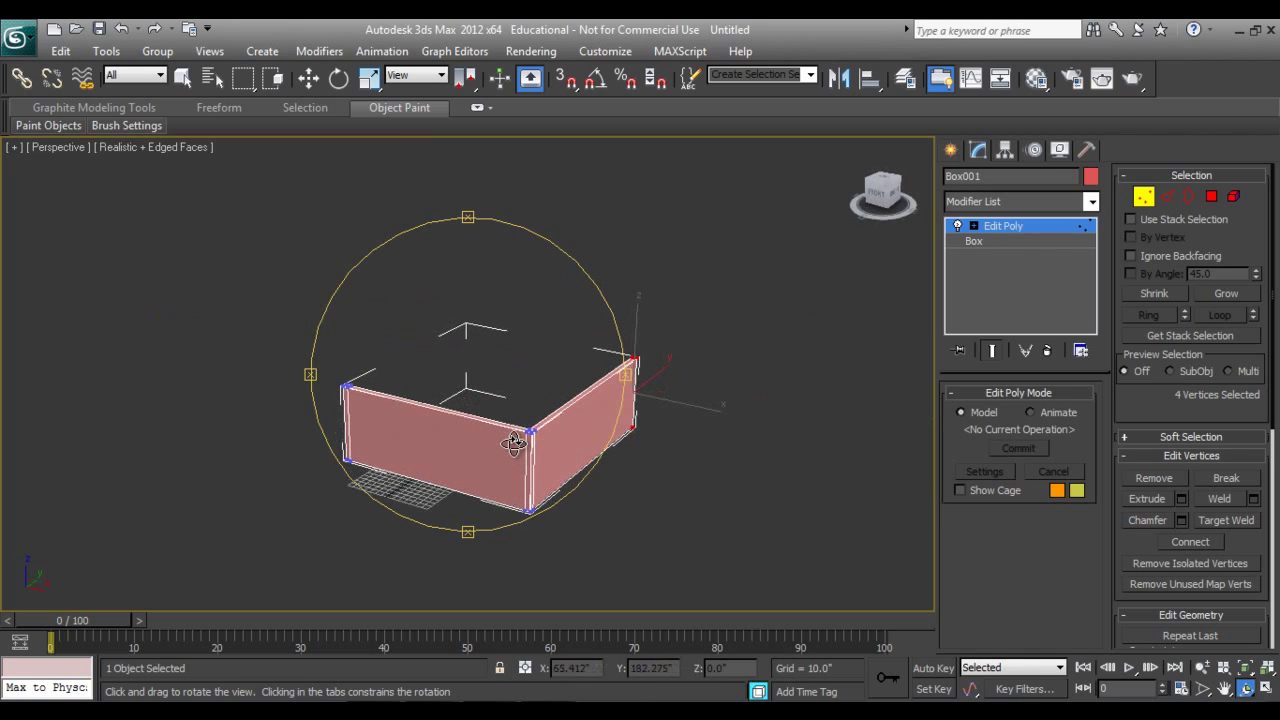
right_click(372, 376)
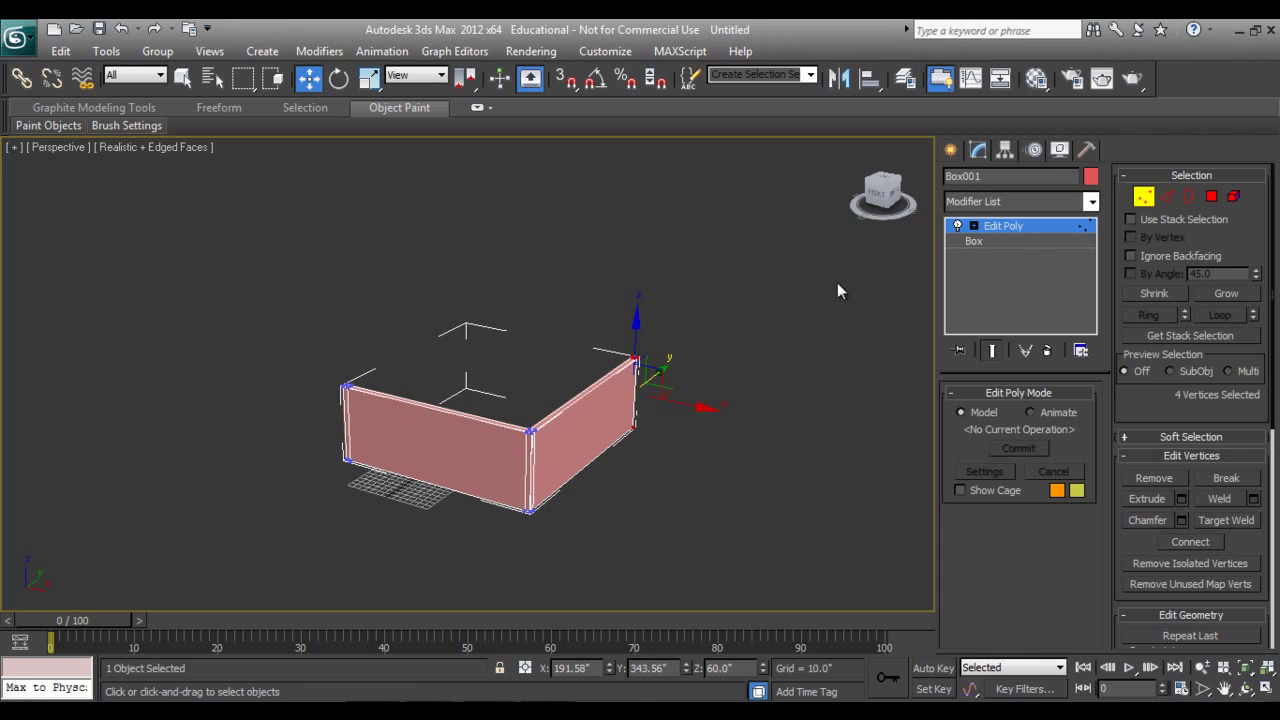
left_click(1246, 690)
left_click_drag(521, 437, 515, 389)
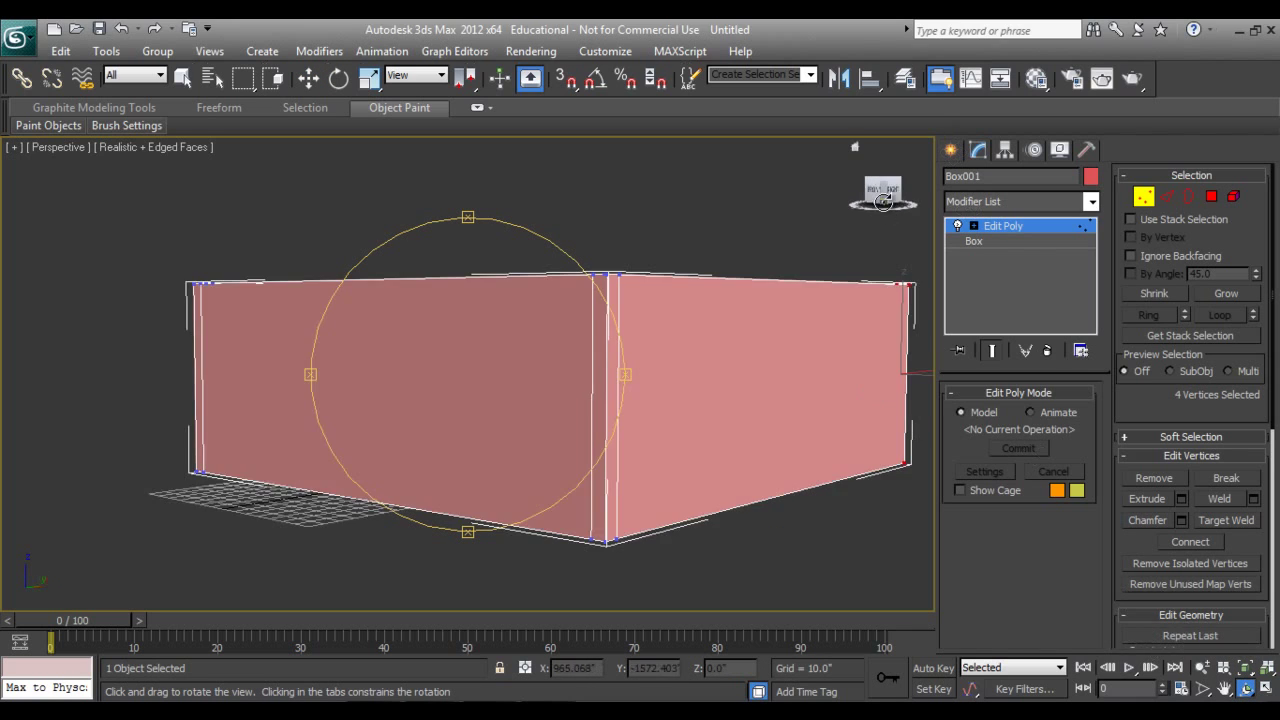
left_click(950, 149)
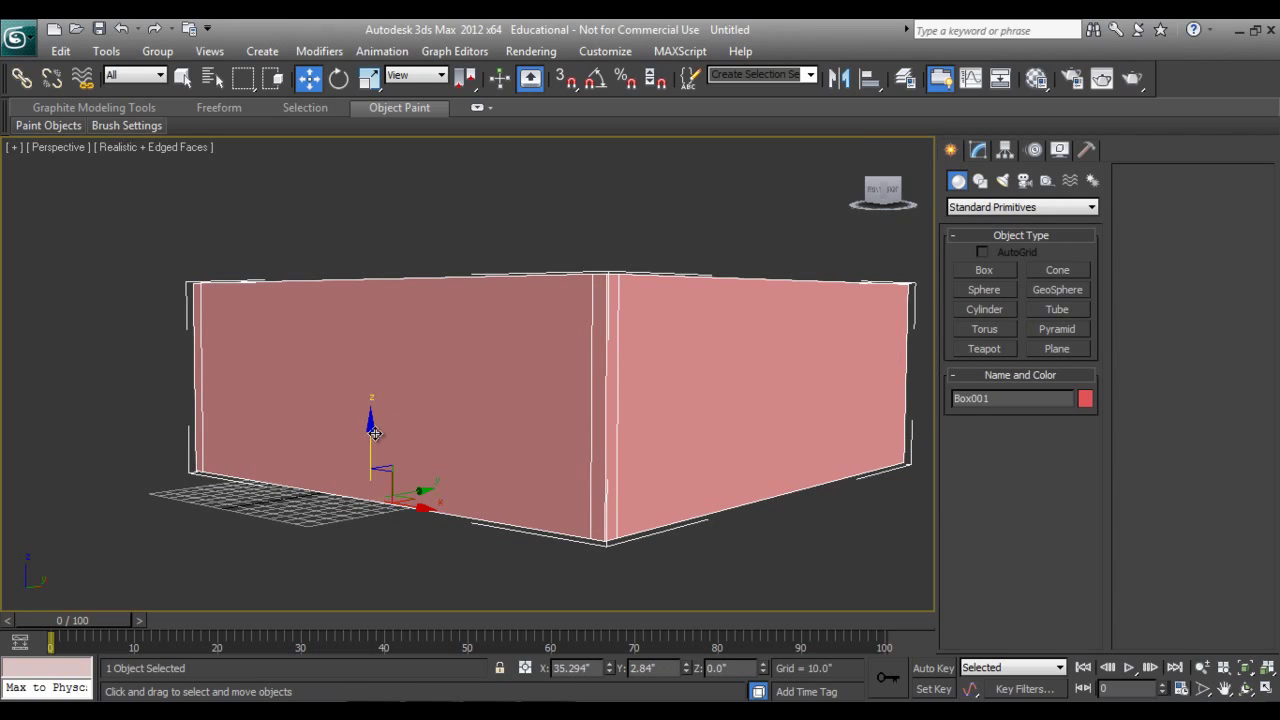
left_click_drag(372, 432, 372, 411, "shift")
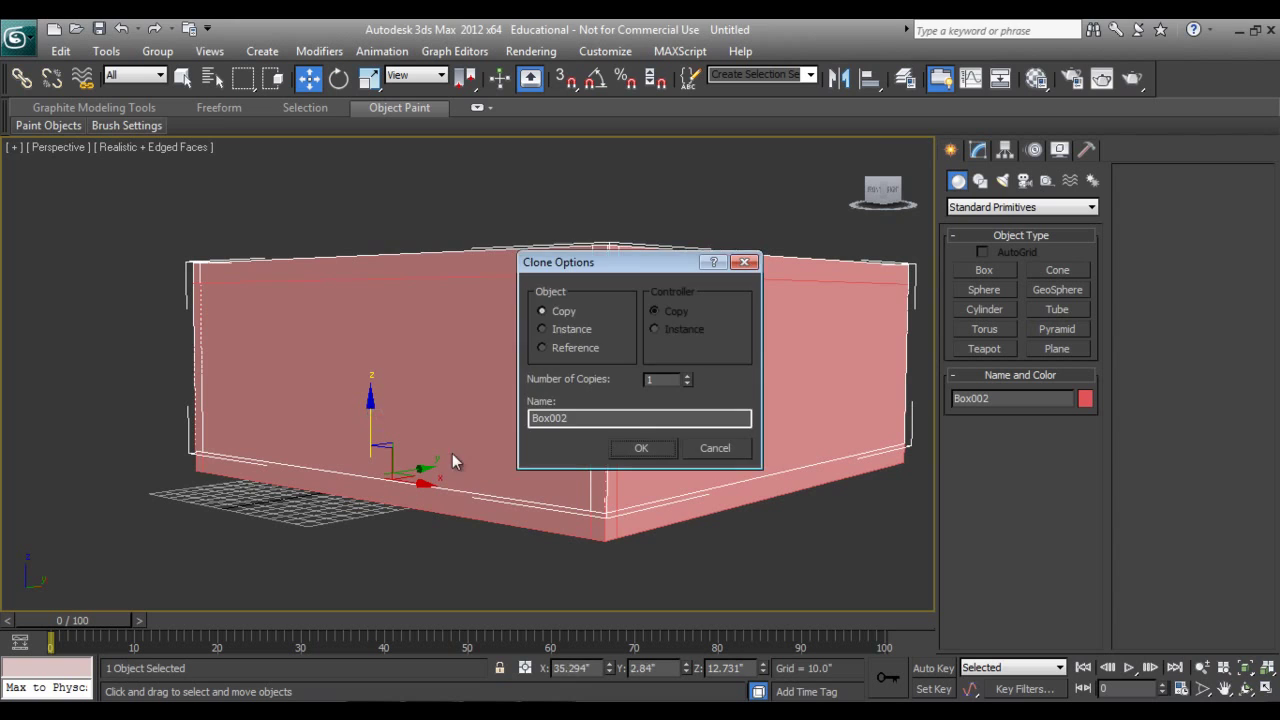
left_click(641, 450)
key("r")
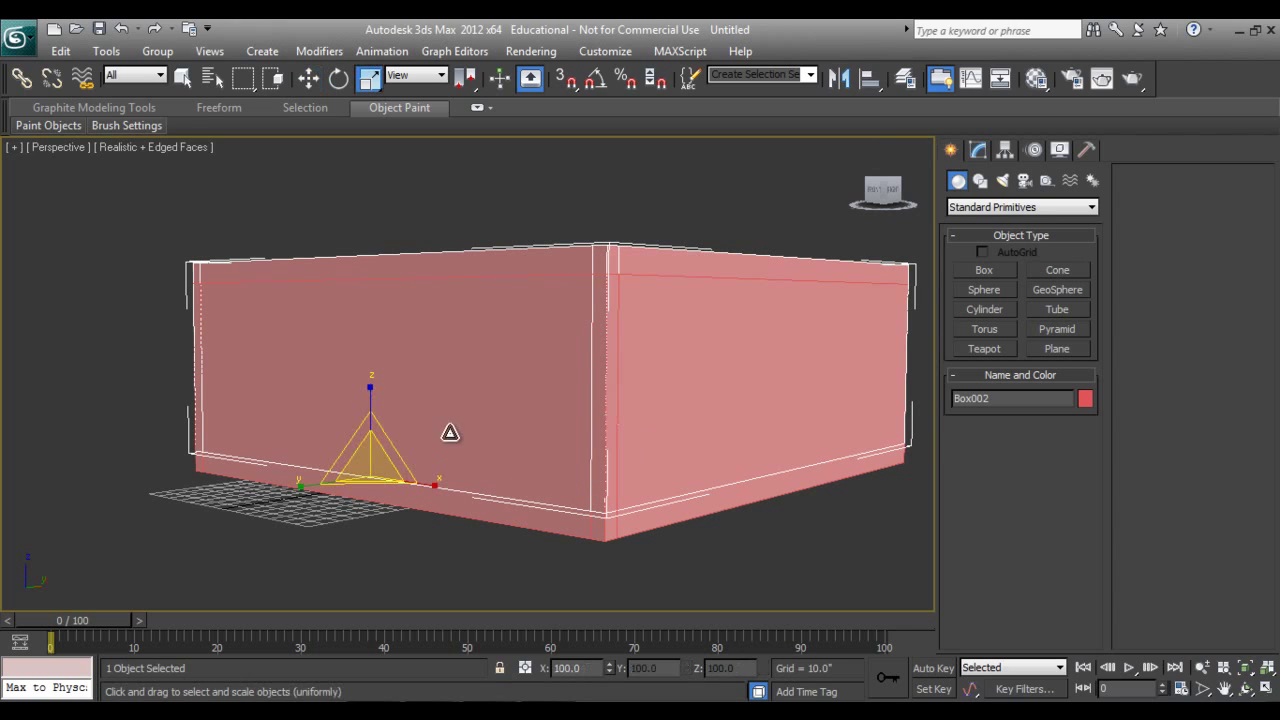
mouse_move(373, 384)
left_mouse_down()
mouse_move(376, 690)
mouse_move(373, 281)
mouse_move(400, 420)
left_mouse_up()
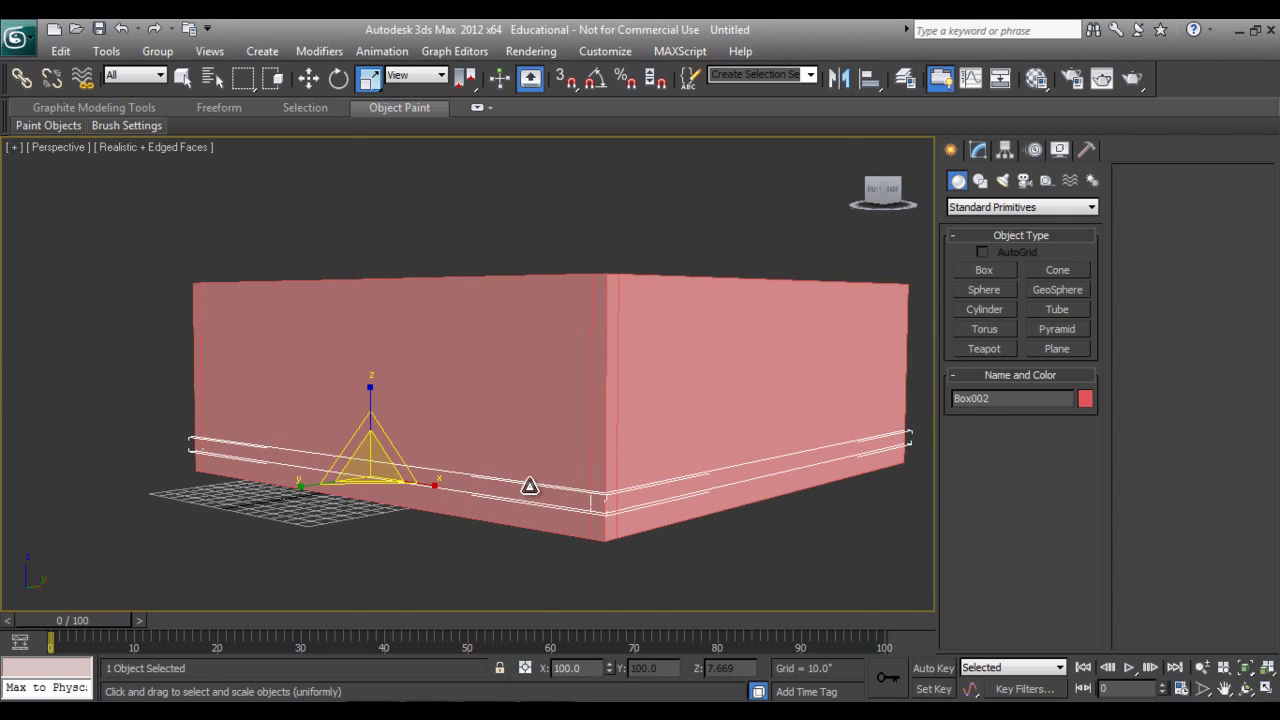
- Shift the baseboard copy in the Top view to about X 36.6 in and Y 1.1 in, against the walls' outline
key("t")
middle_click_drag(632, 388, 586, 445)
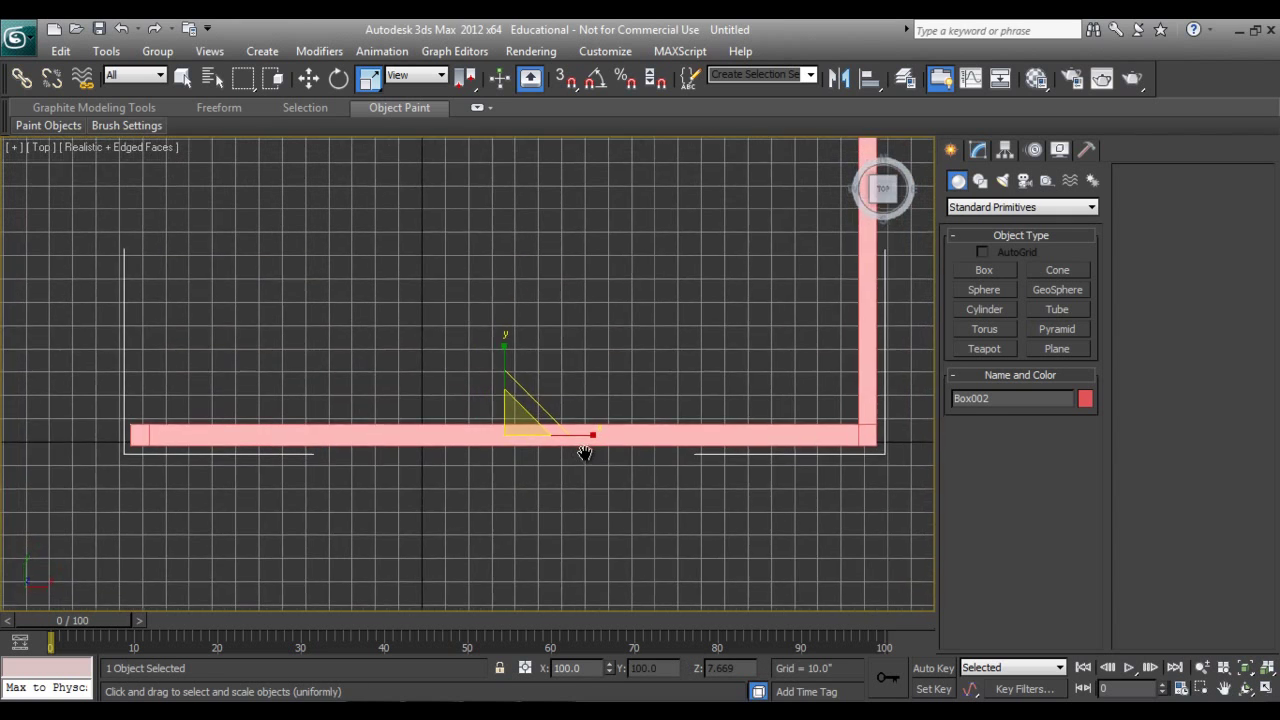
scroll(585, 451, "down", 3)
key("w")
left_click_drag(518, 390, 525, 395)
scroll(525, 395, "up", 5)
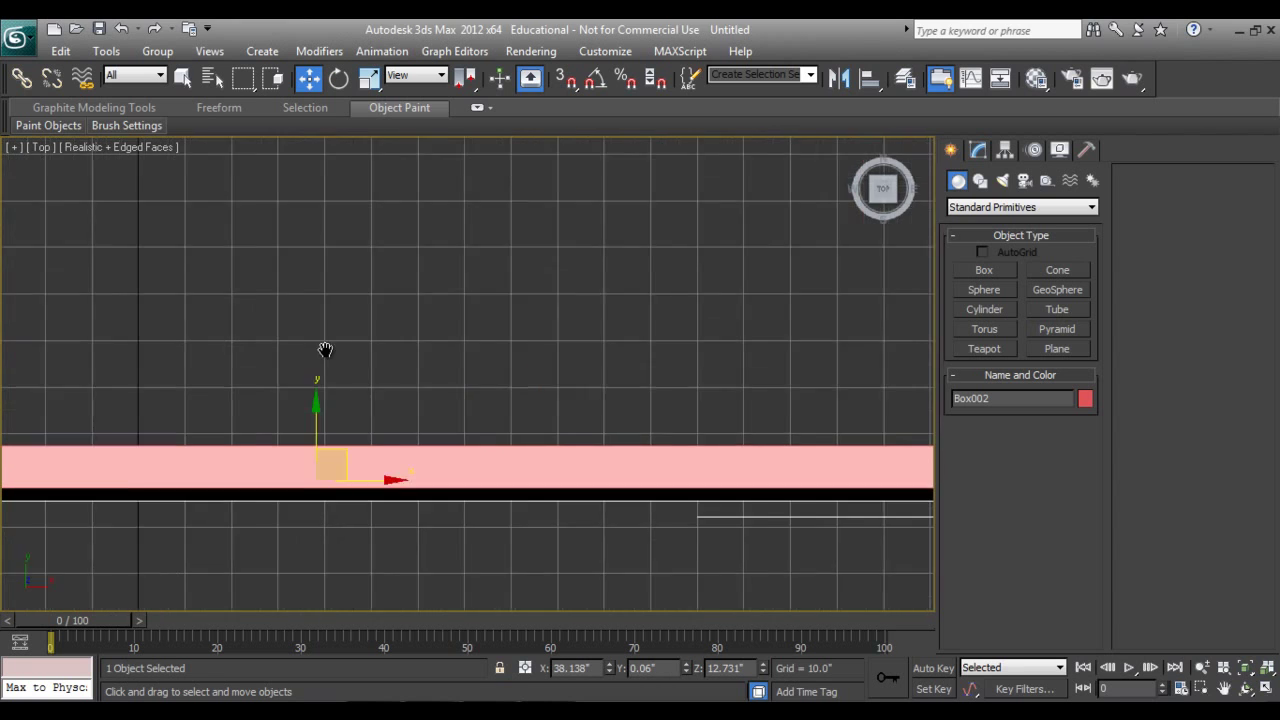
middle_click_drag(218, 419, 472, 364)
left_click_drag(200, 363, 230, 372)
middle_click_drag(345, 339, 333, 381)
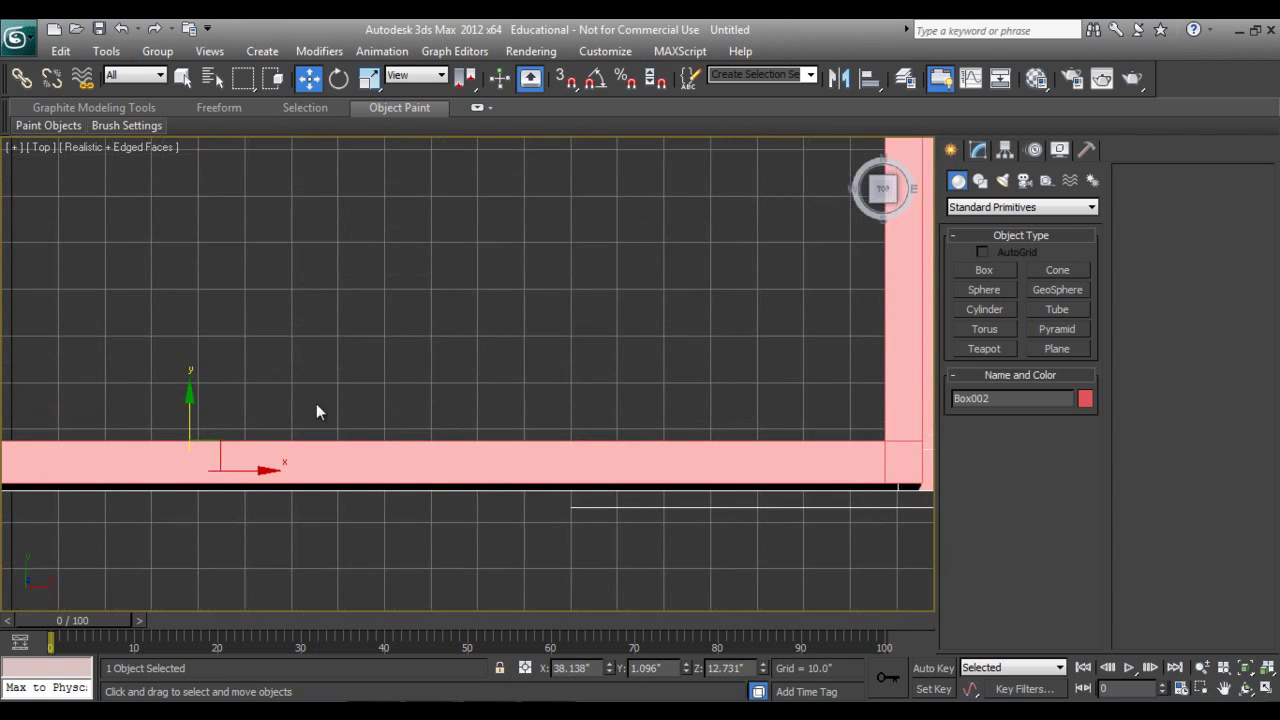
middle_click_drag(329, 432, 300, 456)
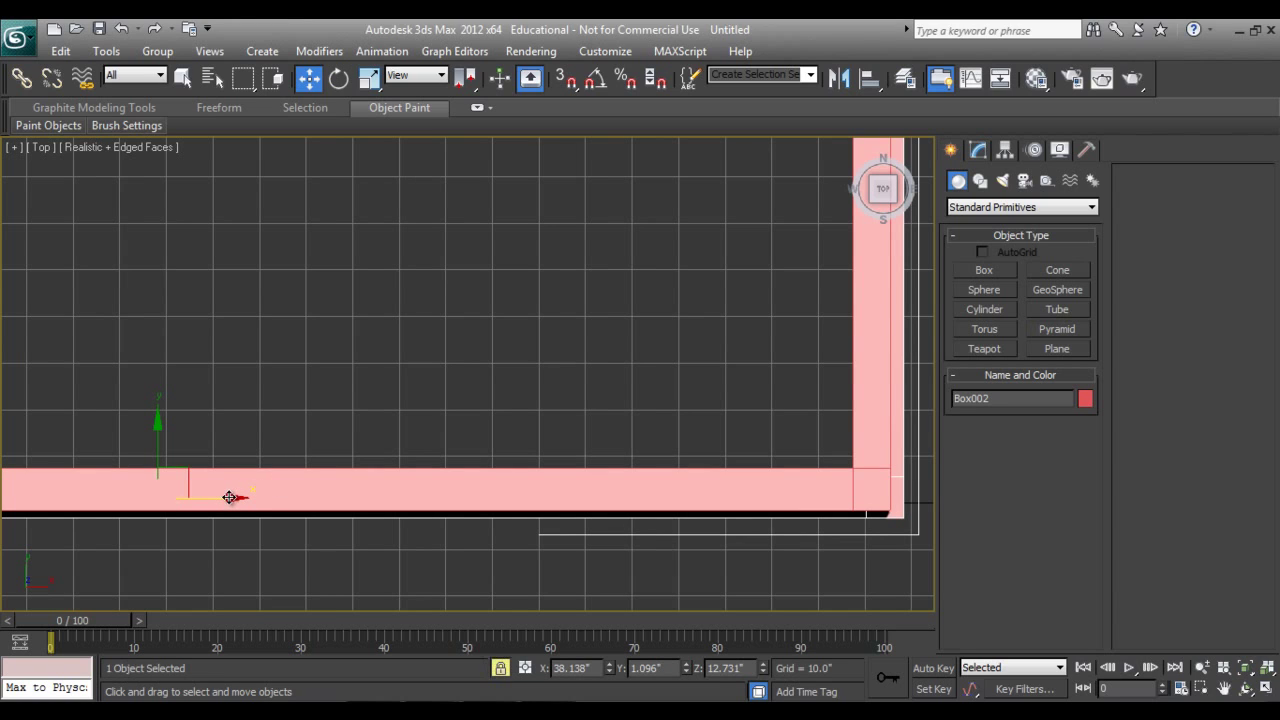
mouse_move(226, 497)
left_mouse_down()
mouse_move(212, 495)
mouse_move(227, 497)
left_mouse_up()
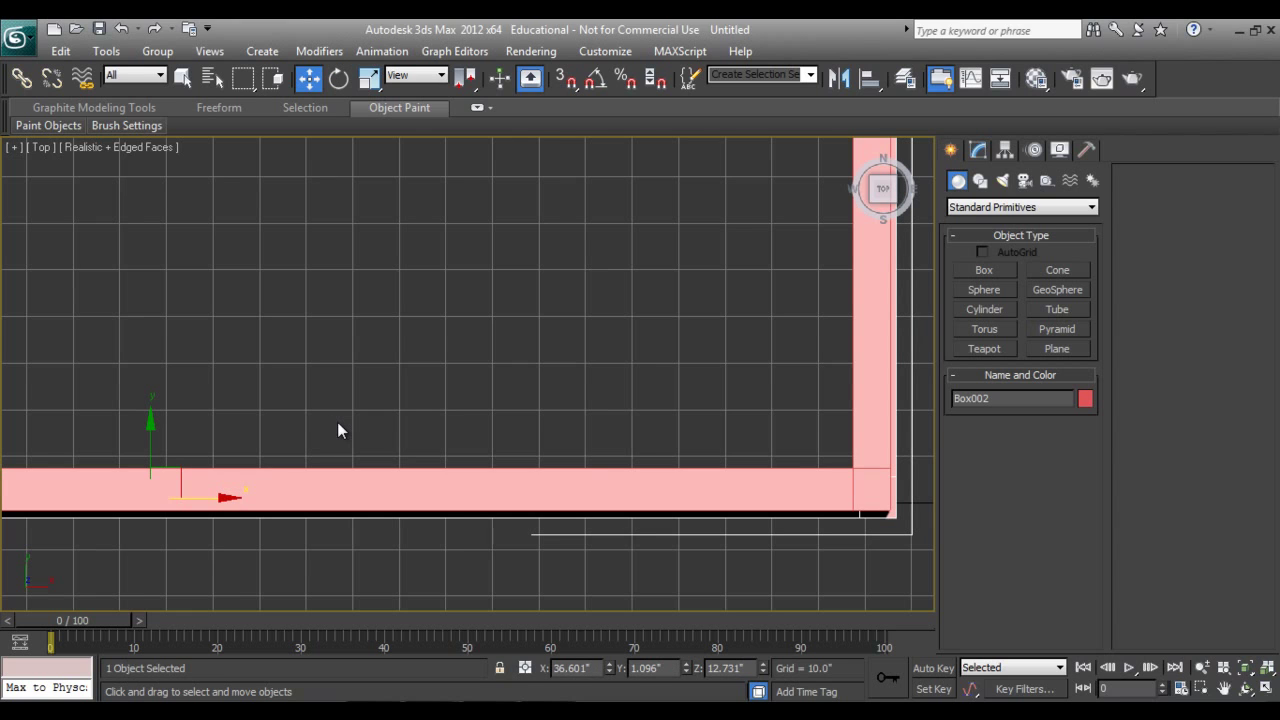
- Lower the baseboard copy to the foot of the walls, at about Z 0, in a wireframe Left view
key("p")
scroll(496, 437, "down", 3)
middle_click_drag(496, 460, 575, 420, "alt")
key("l")
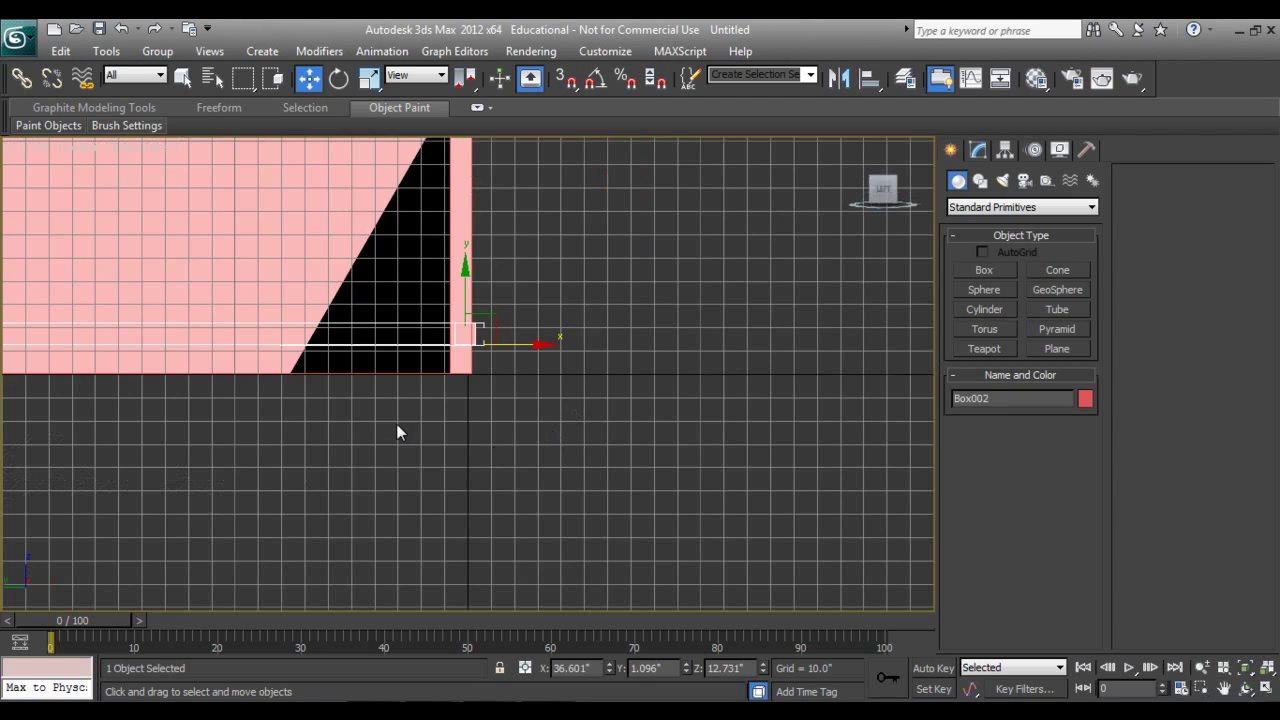
scroll(538, 453, "up", 5)
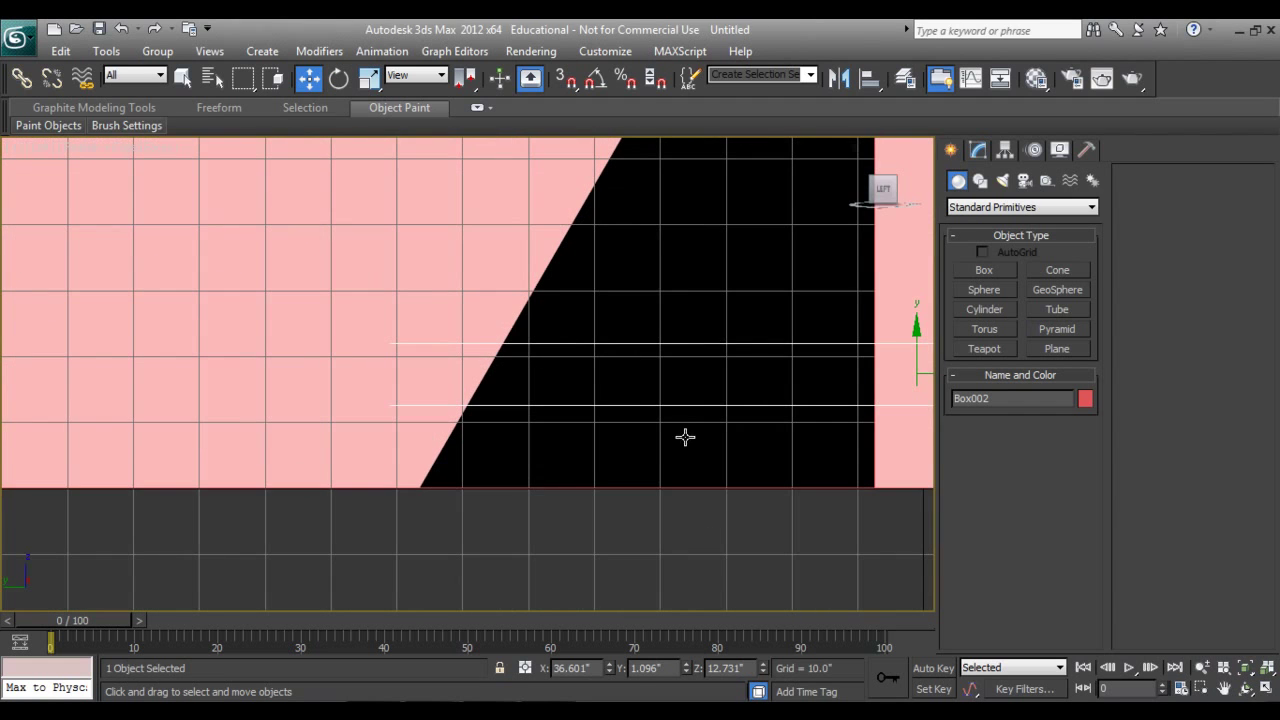
scroll(500, 494, "down", 2)
key("F3")
left_click_drag(790, 378, 793, 463)
scroll(733, 494, "down", 3)
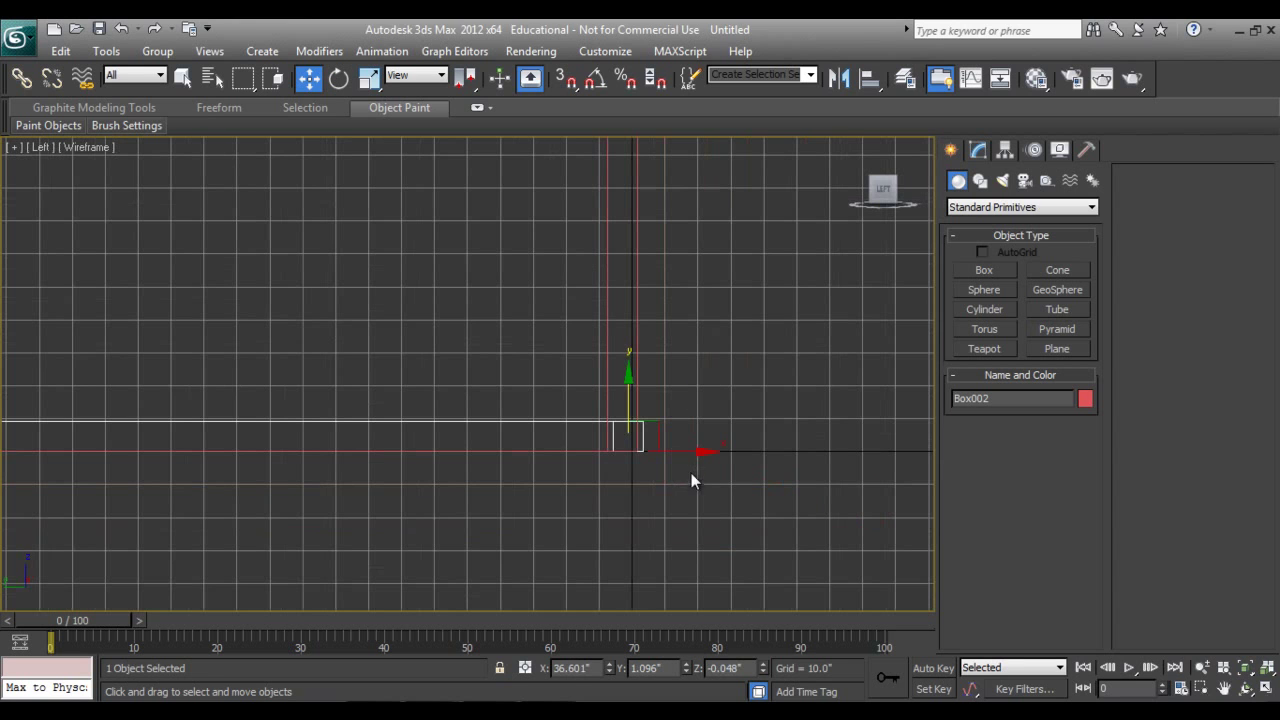
- Create a box over the middle of the wall in a wireframe Front view, about 82 in long, 188 in wide and 33 in high
key("p")
middle_click_drag(680, 491, 532, 467, "alt")
scroll(578, 488, "down", 5)
key("F3")
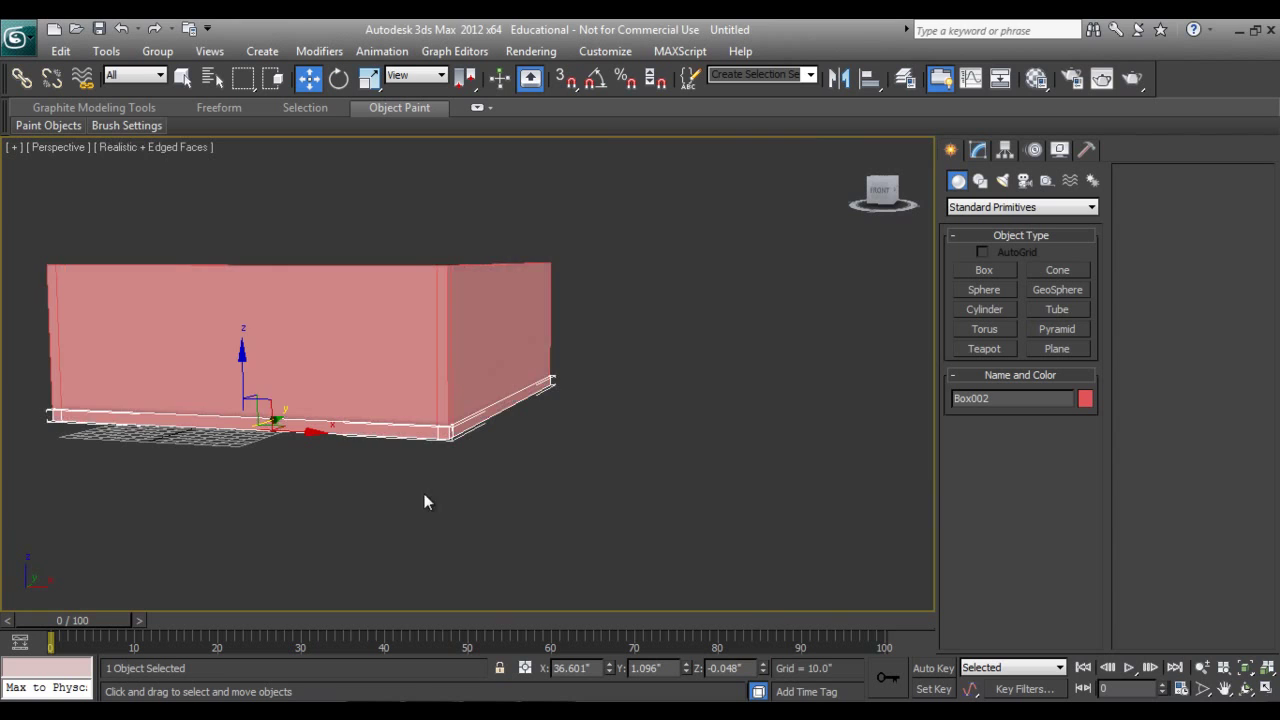
middle_click_drag(382, 490, 819, 317, "alt")
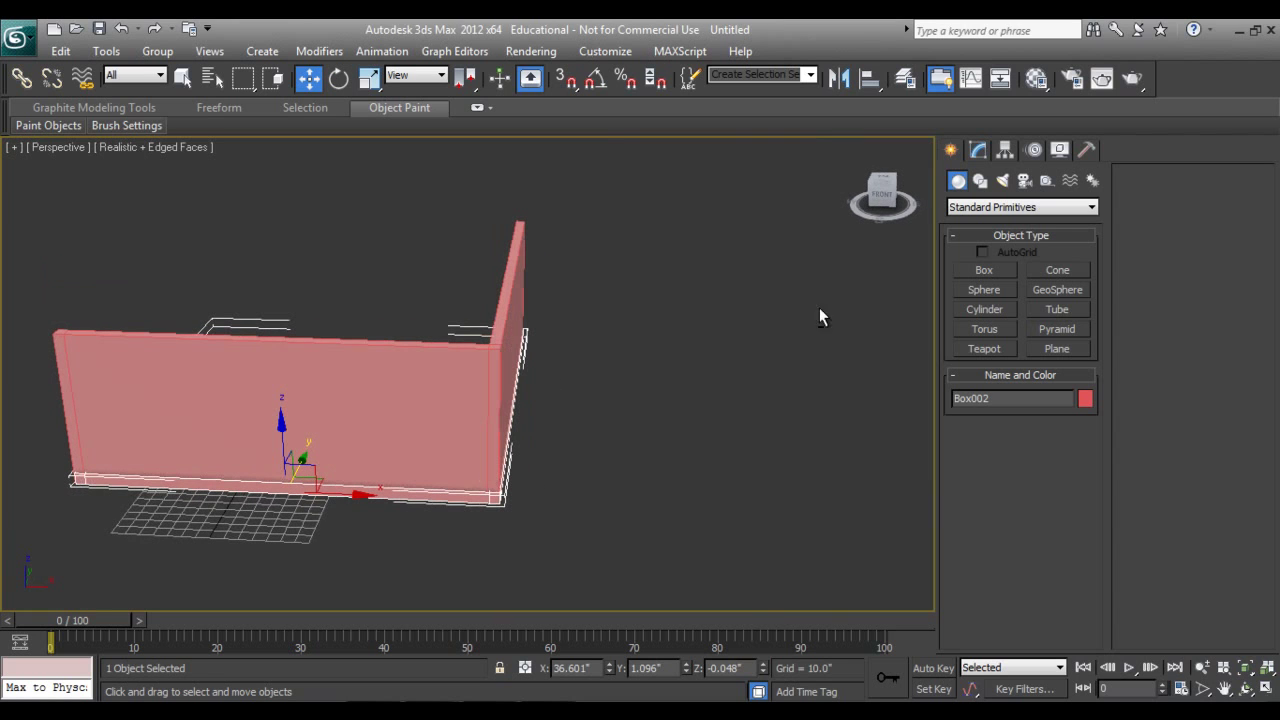
key("f")
middle_click_drag(660, 364, 547, 471)
left_click(985, 270)
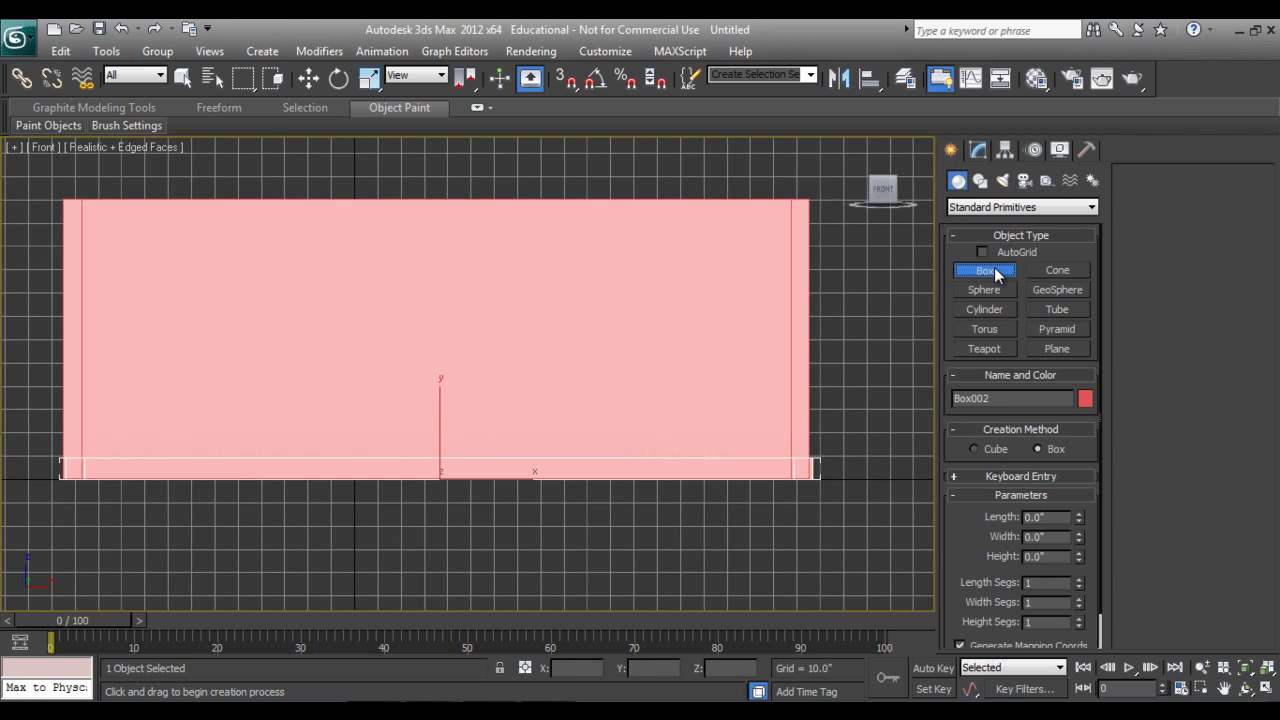
key("F3")
left_click_drag(274, 277, 694, 449)
left_click(677, 377)
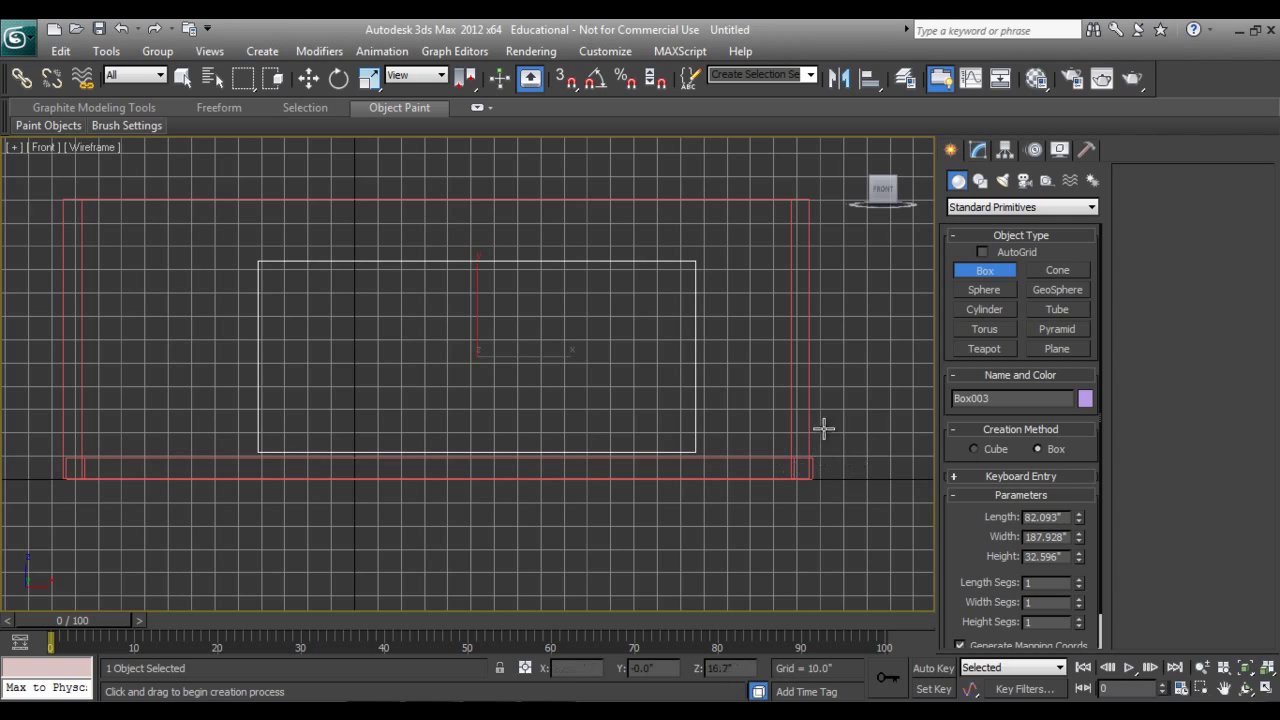
- Increase the new box's length to about 92 in and raise the box to about Z 58.1 in
left_click_drag(1078, 540, 1078, 503)
right_click(1073, 514)
key("w")
right_click(510, 360)
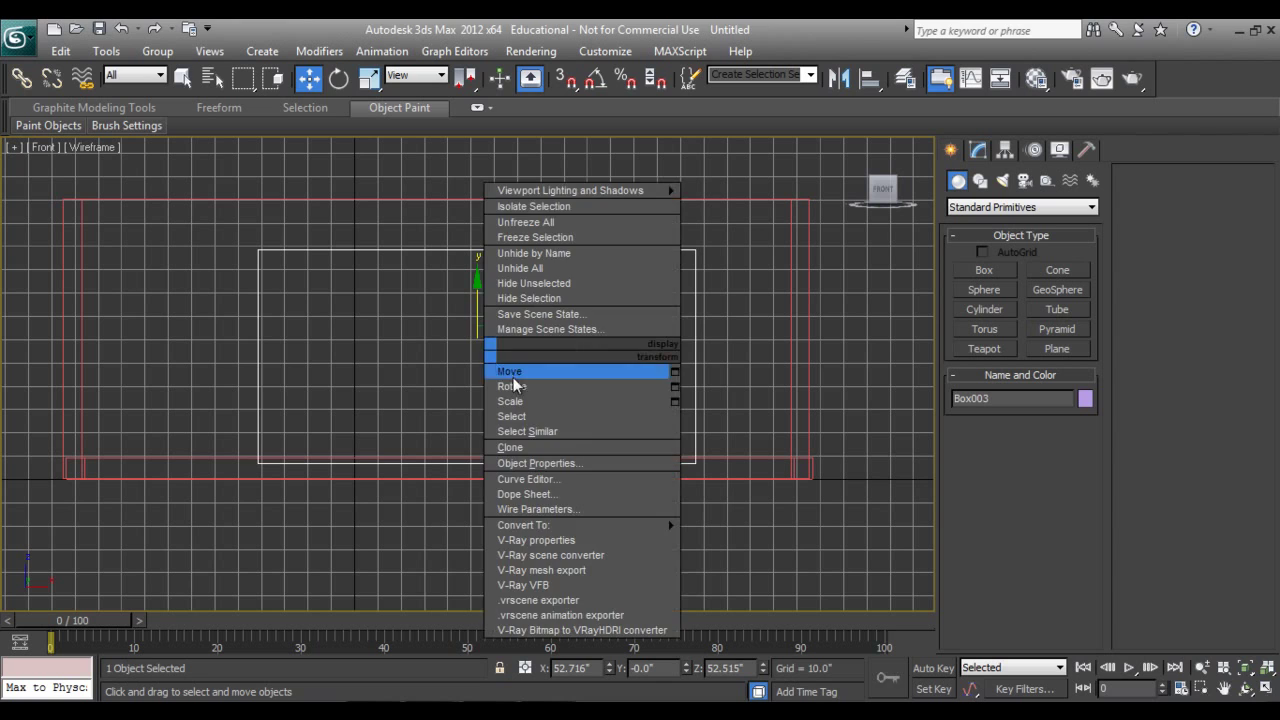
left_click(514, 374)
right_click(512, 362)
left_click(508, 366)
left_click_drag(500, 345, 500, 332)
left_click(978, 150)
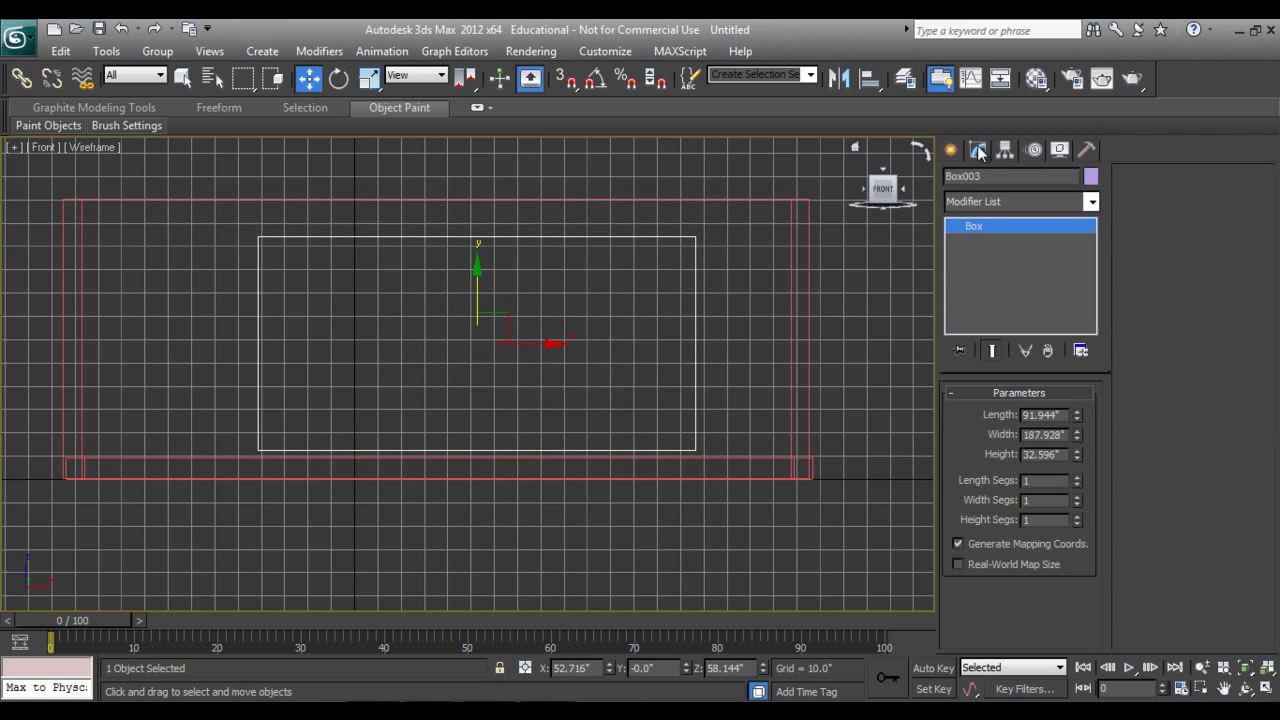
double_click(1056, 454)
left_click_drag(1078, 452, 1117, 214)
right_click(1117, 214)
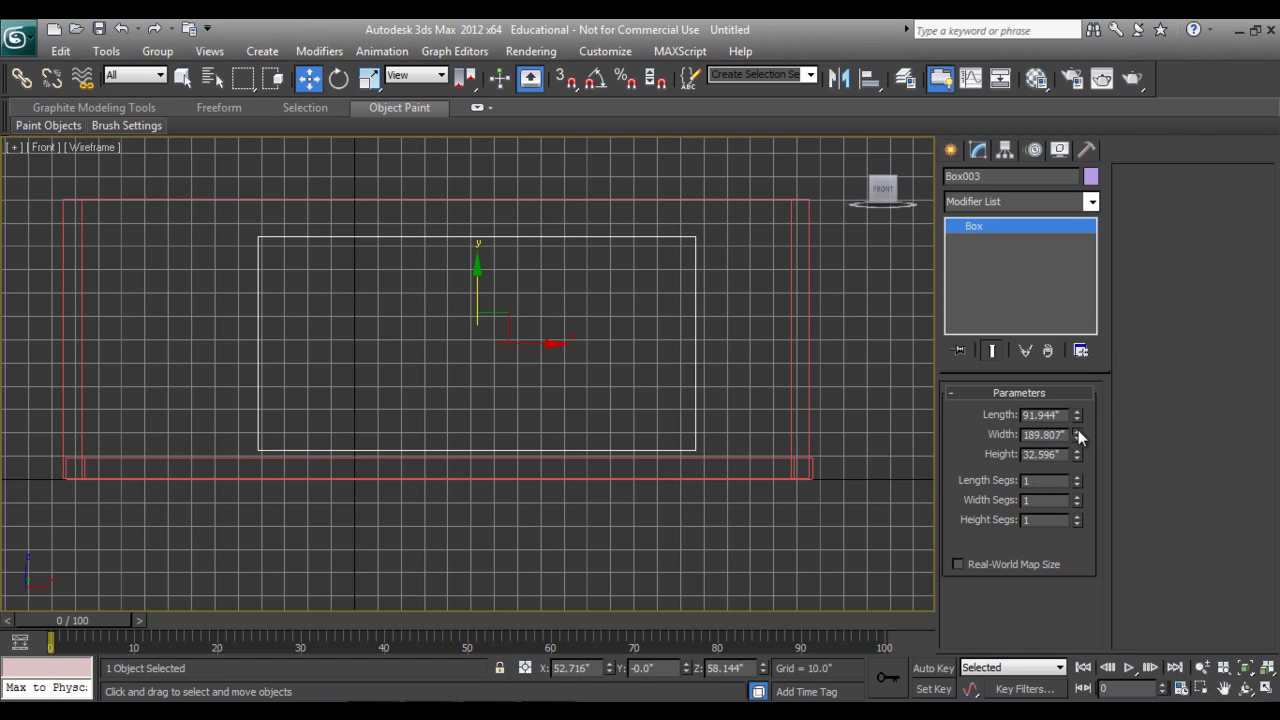
- Set the box's length to 90 in and raise the box to about Z 60.9 in
left_click_drag(1077, 414, 1077, 421)
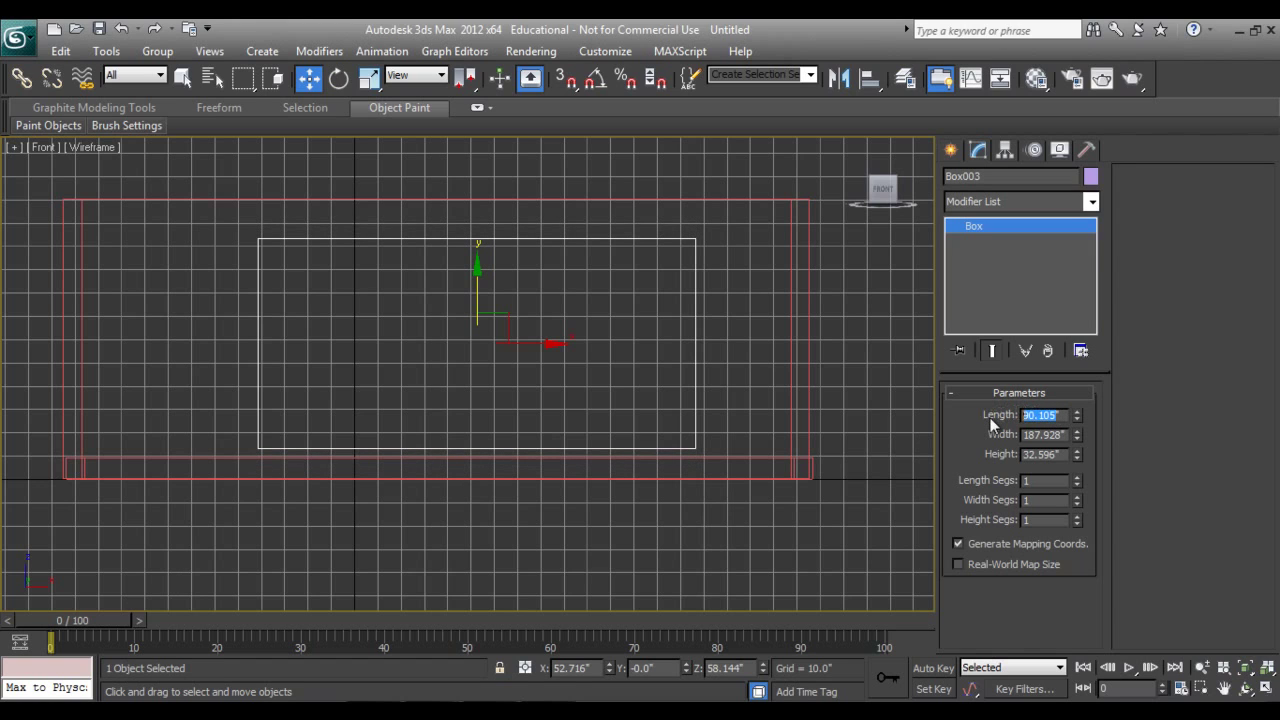
type("9")
mouse_move(473, 294)
left_mouse_down()
mouse_move(476, 272)
mouse_move(481, 281)
left_mouse_up()
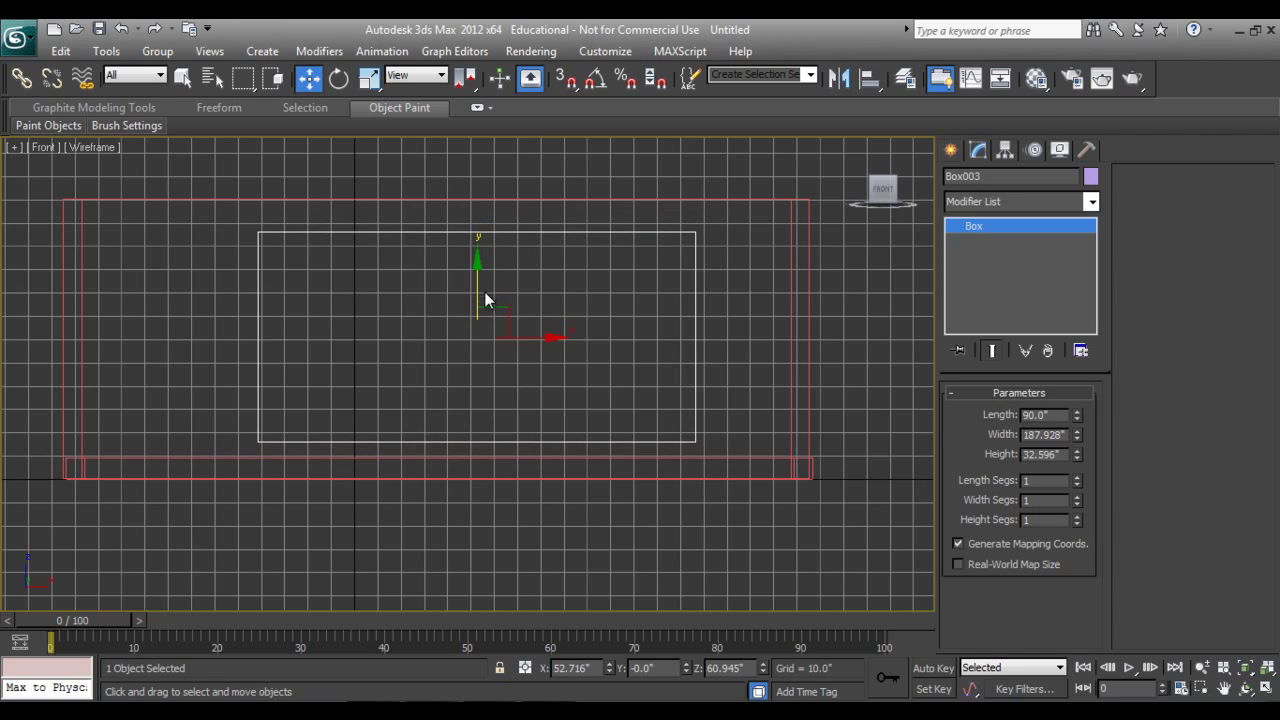
- Display the scene in the Perspective viewport as Shaded with edged faces
key("p")
scroll(546, 371, "down", 5)
middle_click_drag(564, 369, 506, 417, "alt")
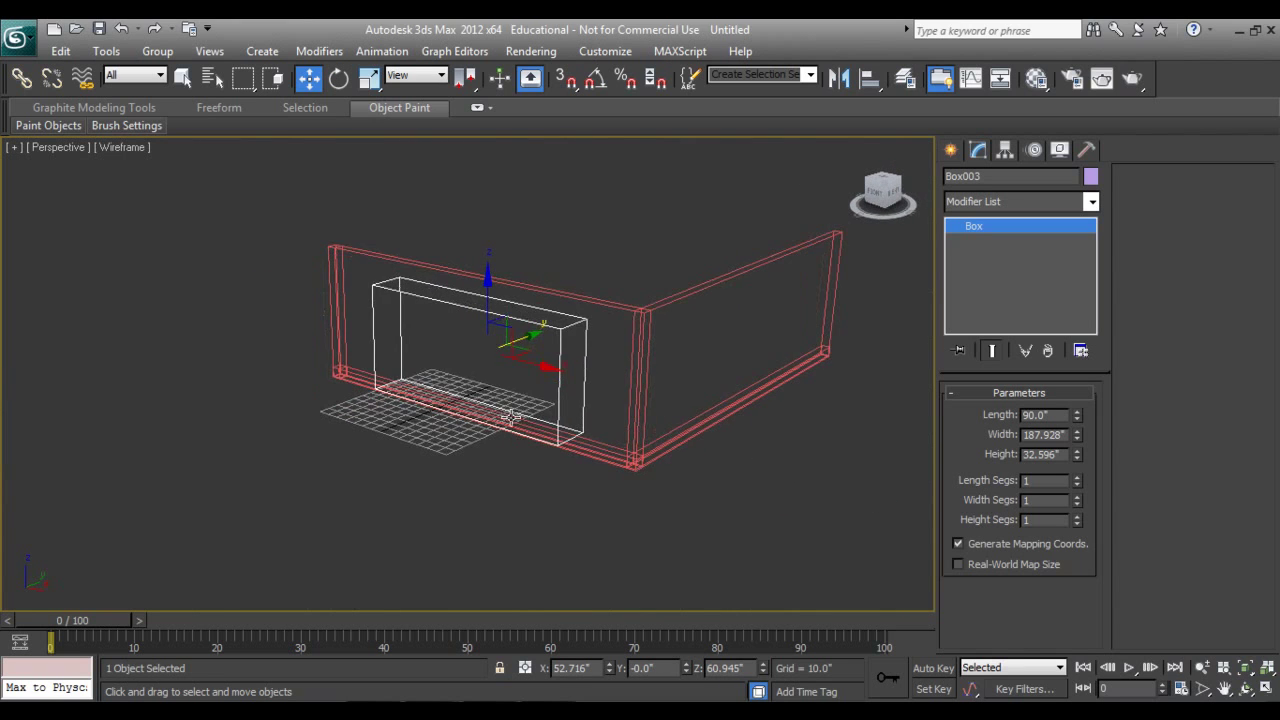
key("F3")
scroll(522, 432, "up", 3)
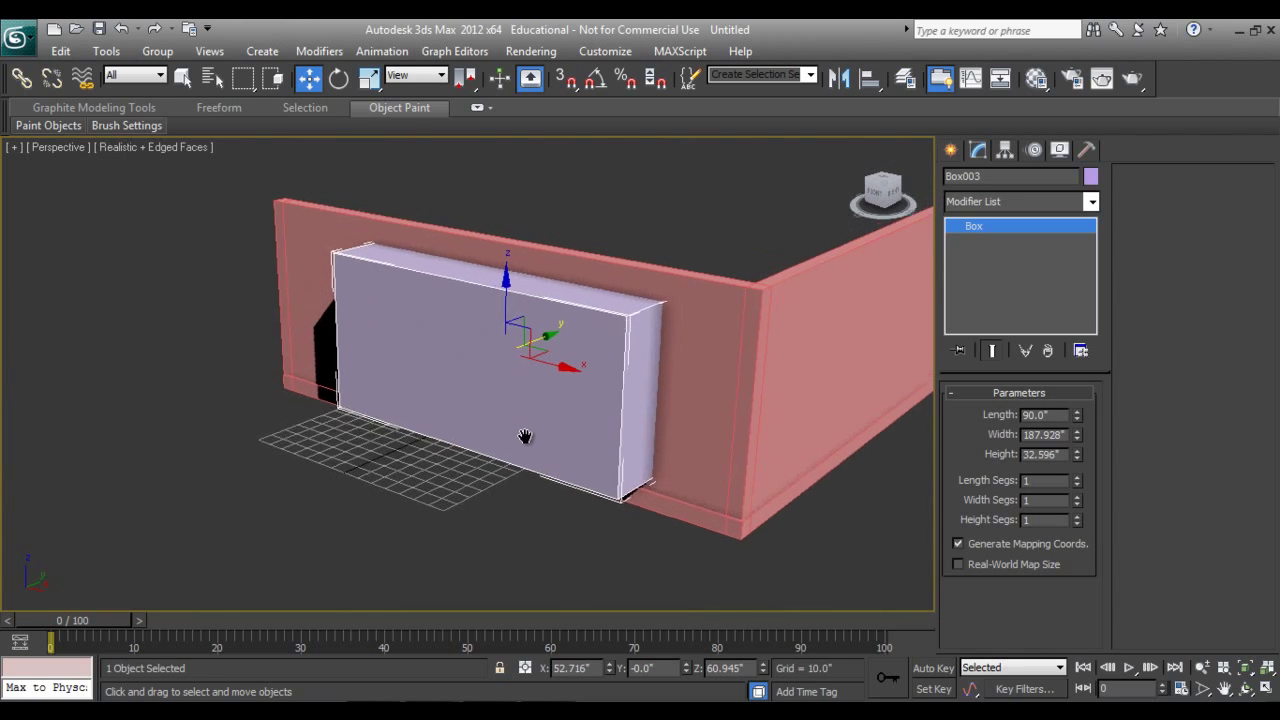
left_click(113, 147)
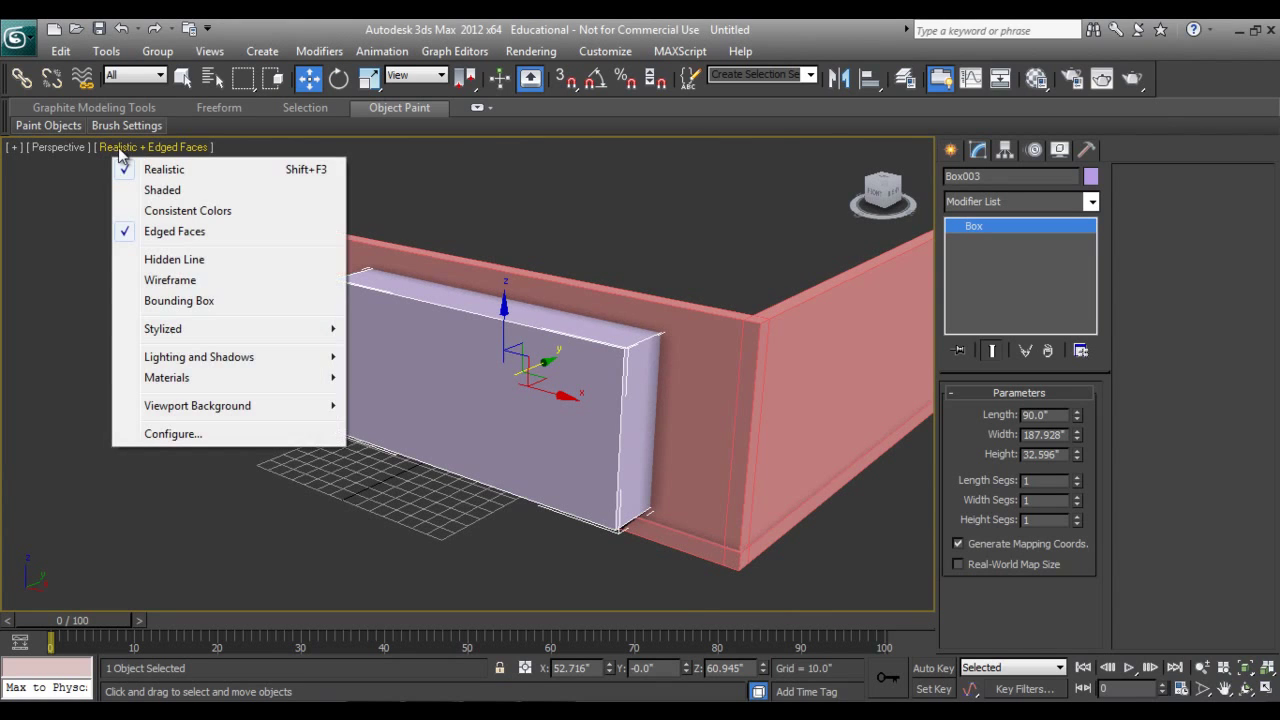
left_click(148, 198)
- Move the box along Y to about 16.6 in so that it passes through the wall
middle_click_drag(548, 435, 539, 343, "alt")
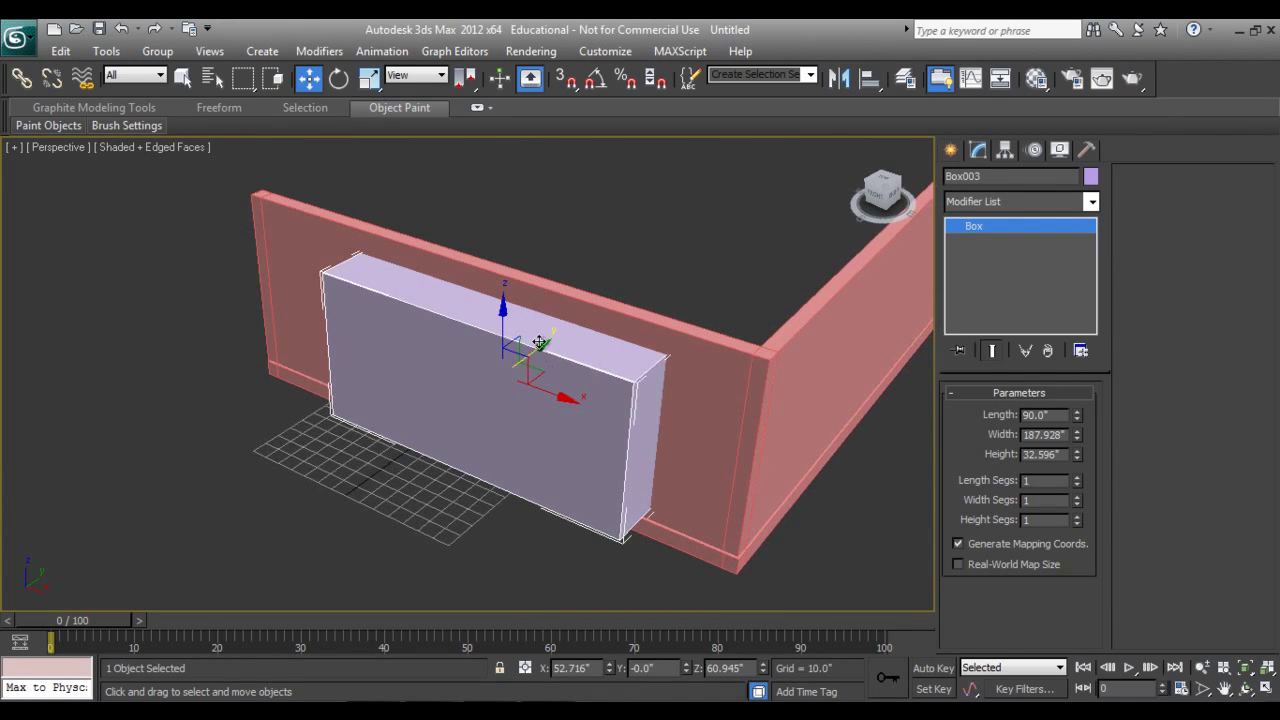
left_click_drag(543, 347, 563, 338)
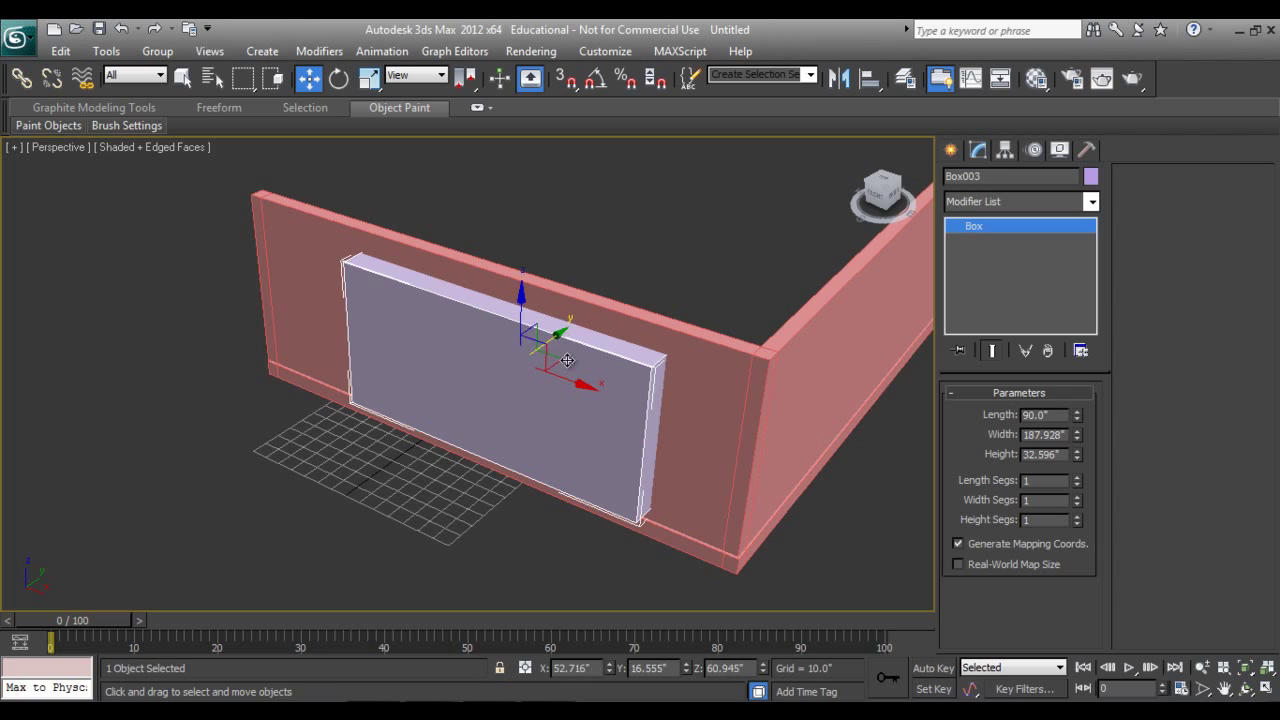
middle_click_drag(700, 466, 605, 465, "alt")
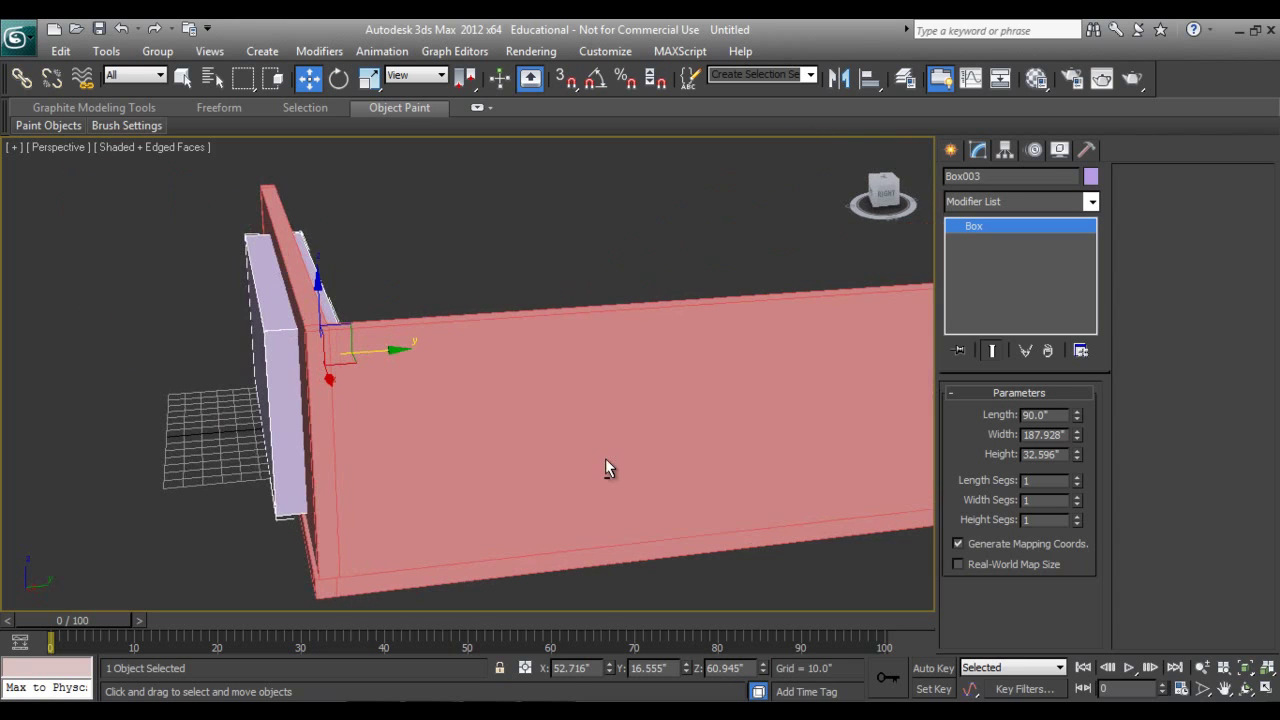
- Draw a box about 89 in long, 52 in wide and 12 in high against the long wall in the wireframe Left view
key("f")
middle_click_drag(655, 390, 613, 487)
key("l")
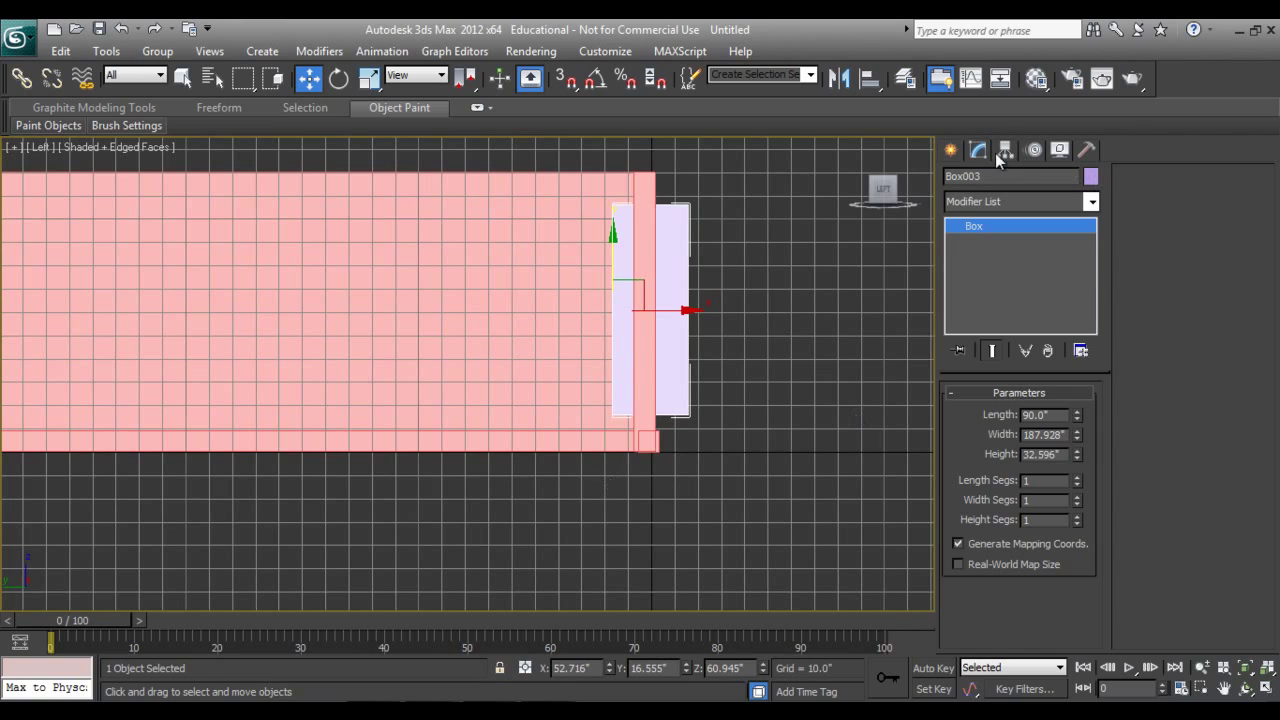
left_click(946, 150)
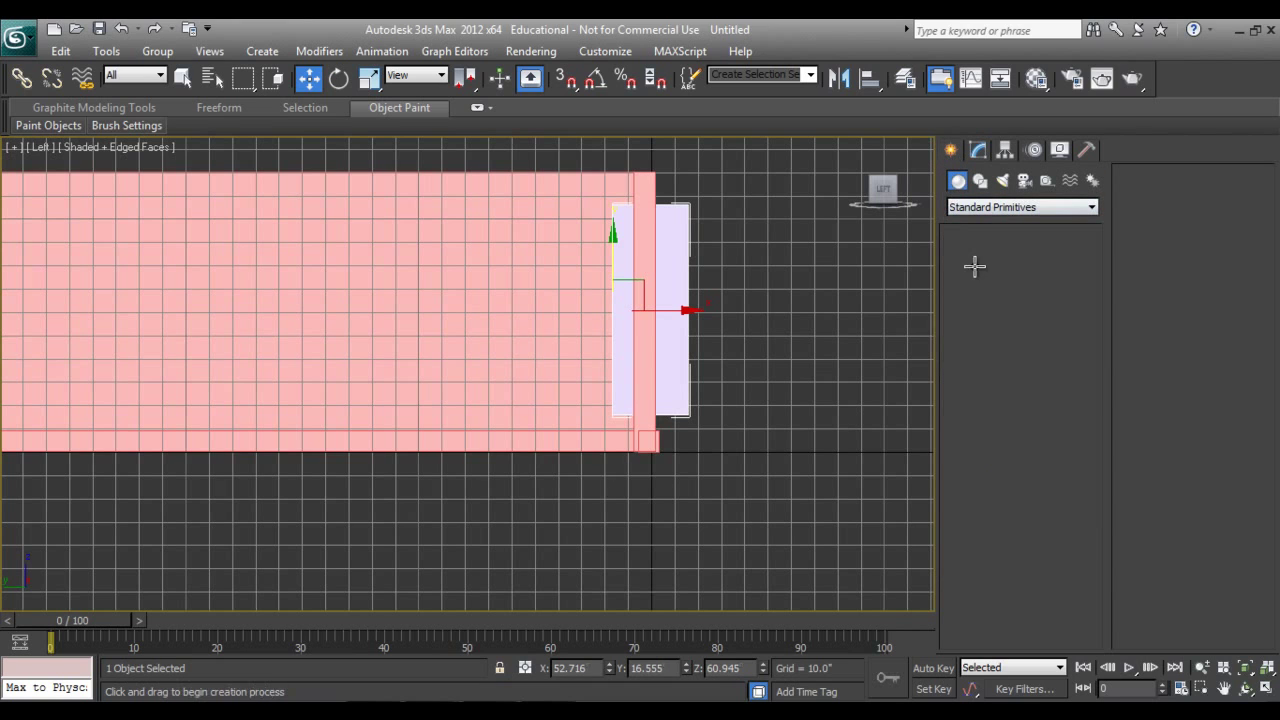
left_click(982, 270)
key("F3")
left_click_drag(316, 213, 437, 421)
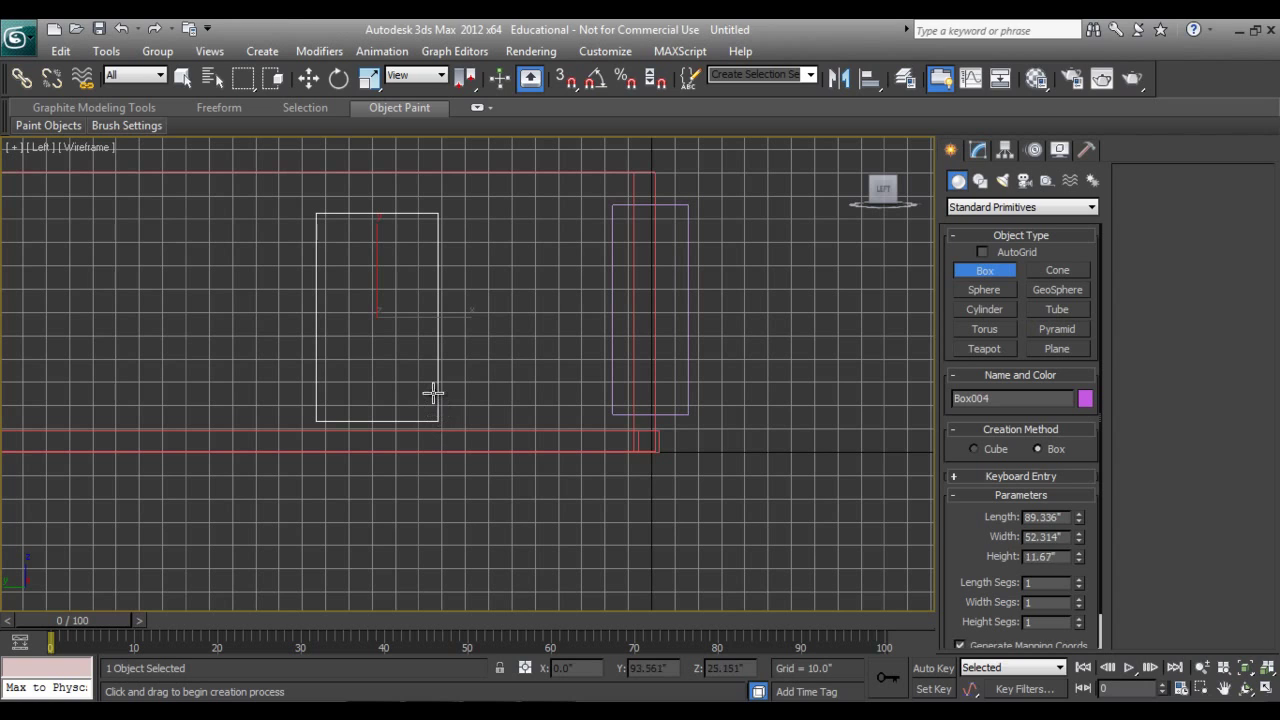
left_click(443, 389)
left_click(979, 152)
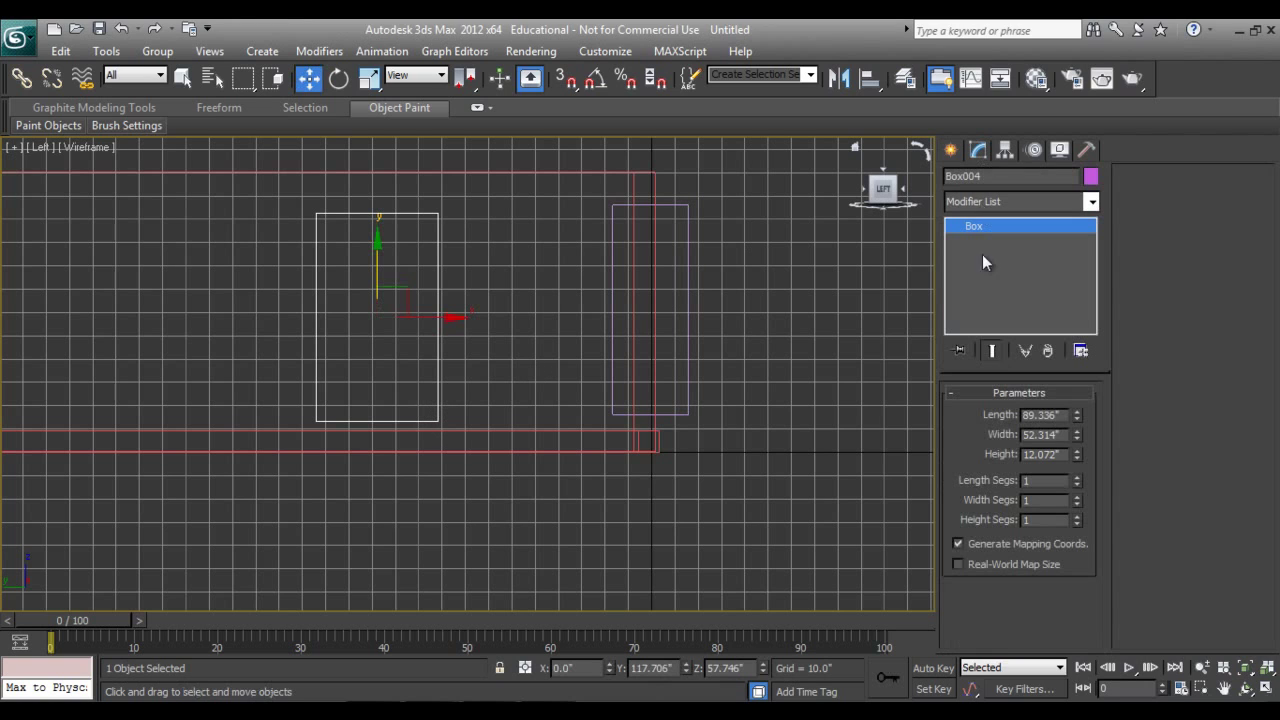
- Try widths of 30, 35 and 40 in for the new box
left_click_drag(1077, 456, 1077, 437)
double_click(1057, 434)
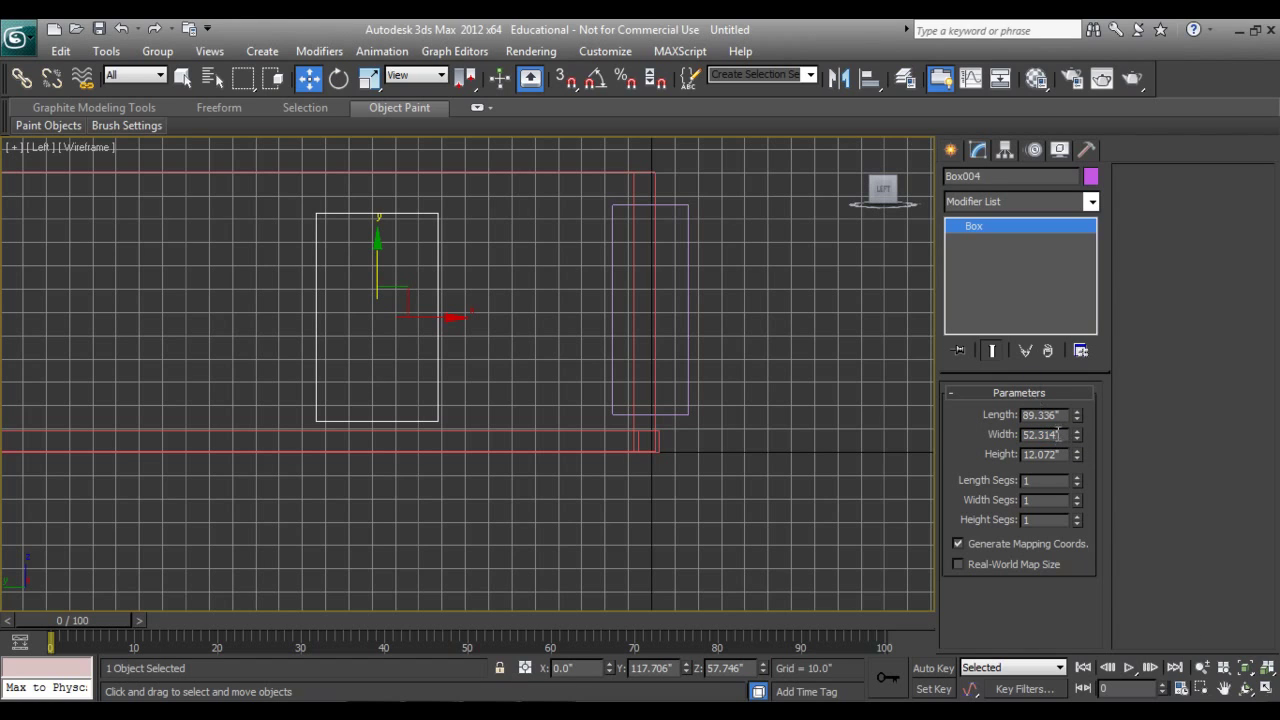
double_click(1057, 434)
type("30")
key("Return")
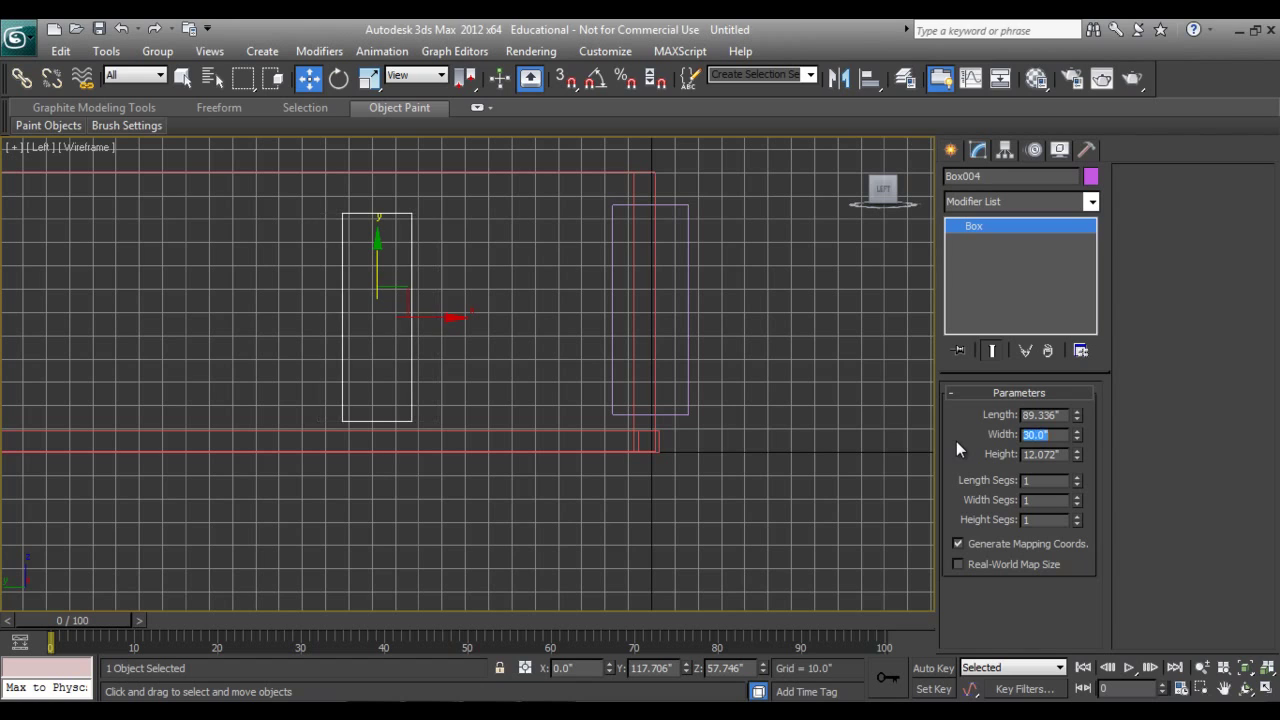
type("35")
key("Return")
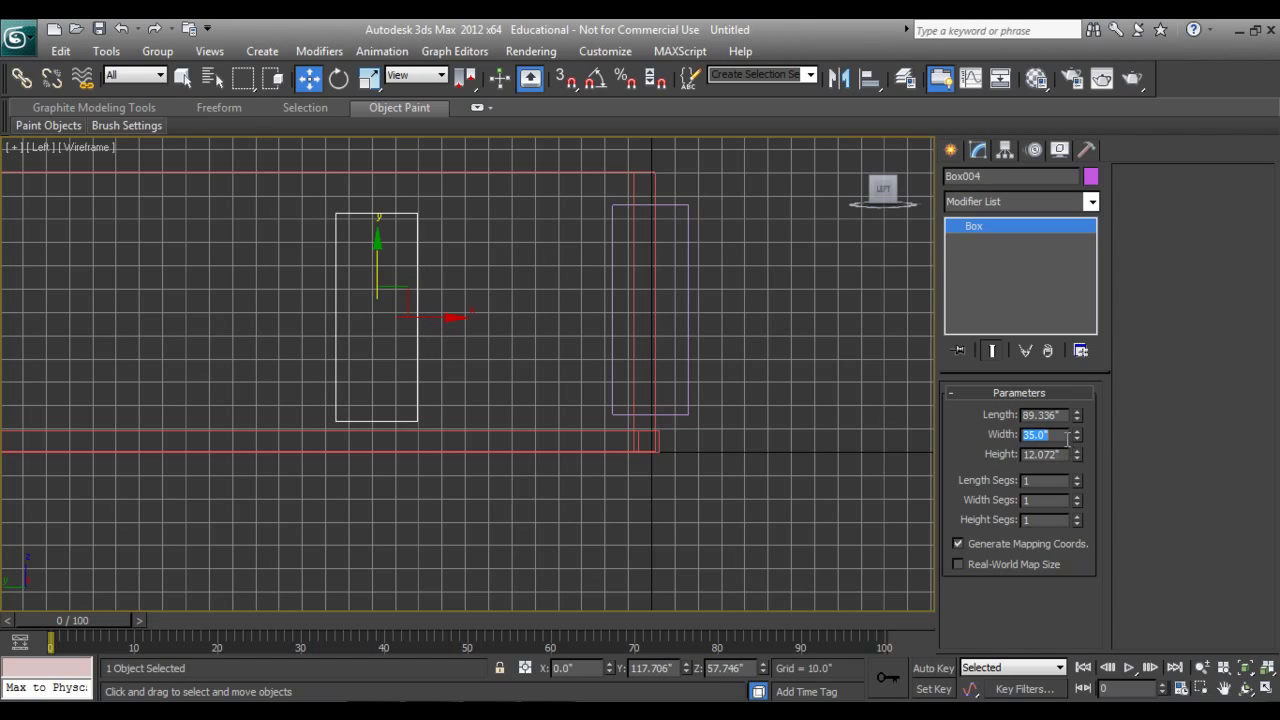
type("40")
key("Return")
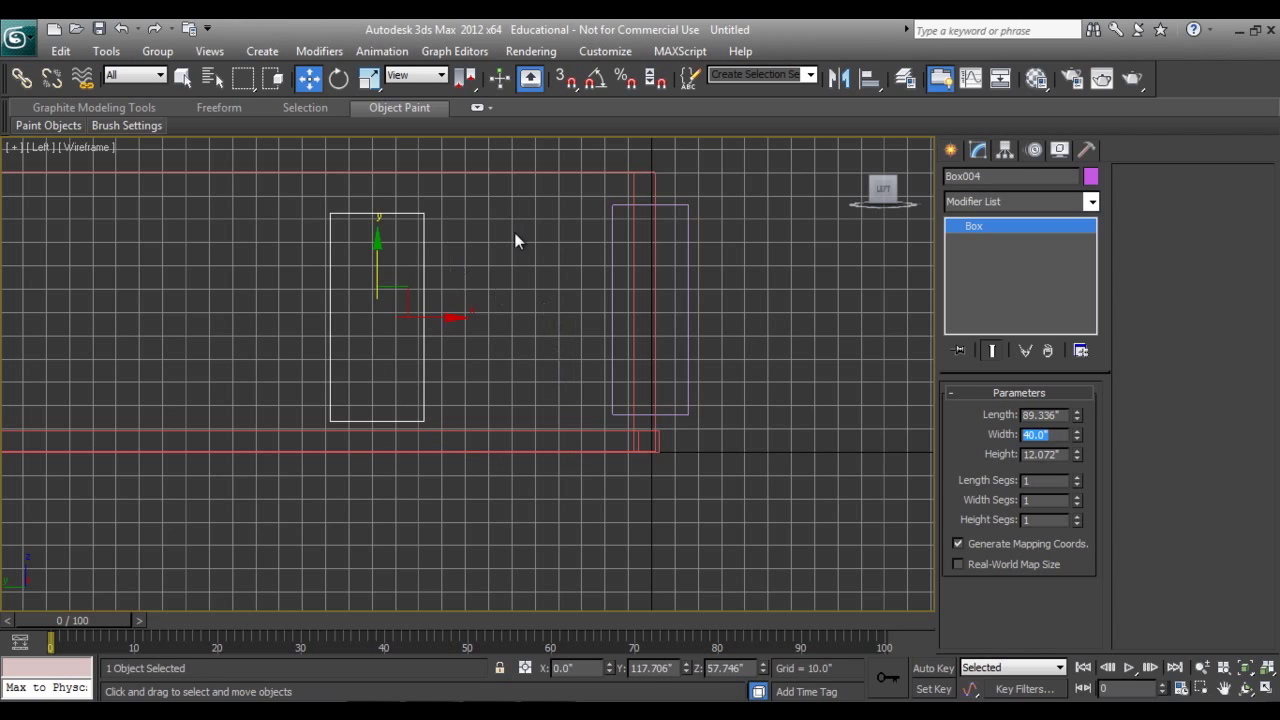
- Draw a horizontal guide line with 2.5D snap from the large opening box's upper corner across and beyond the new box
scroll(660, 252, "up", 3)
middle_click_drag(666, 269, 637, 369)
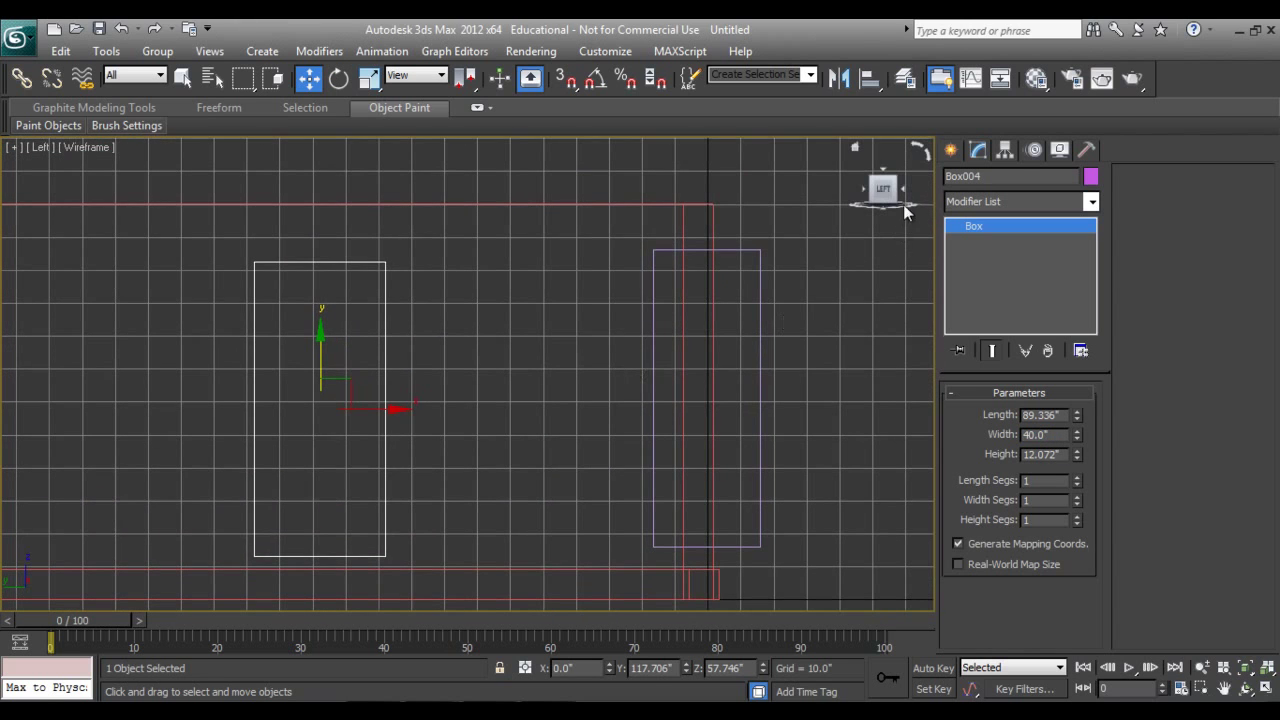
left_click(952, 150)
left_click(980, 181)
left_click(985, 285)
left_click_drag(566, 78, 567, 126)
left_click(653, 250)
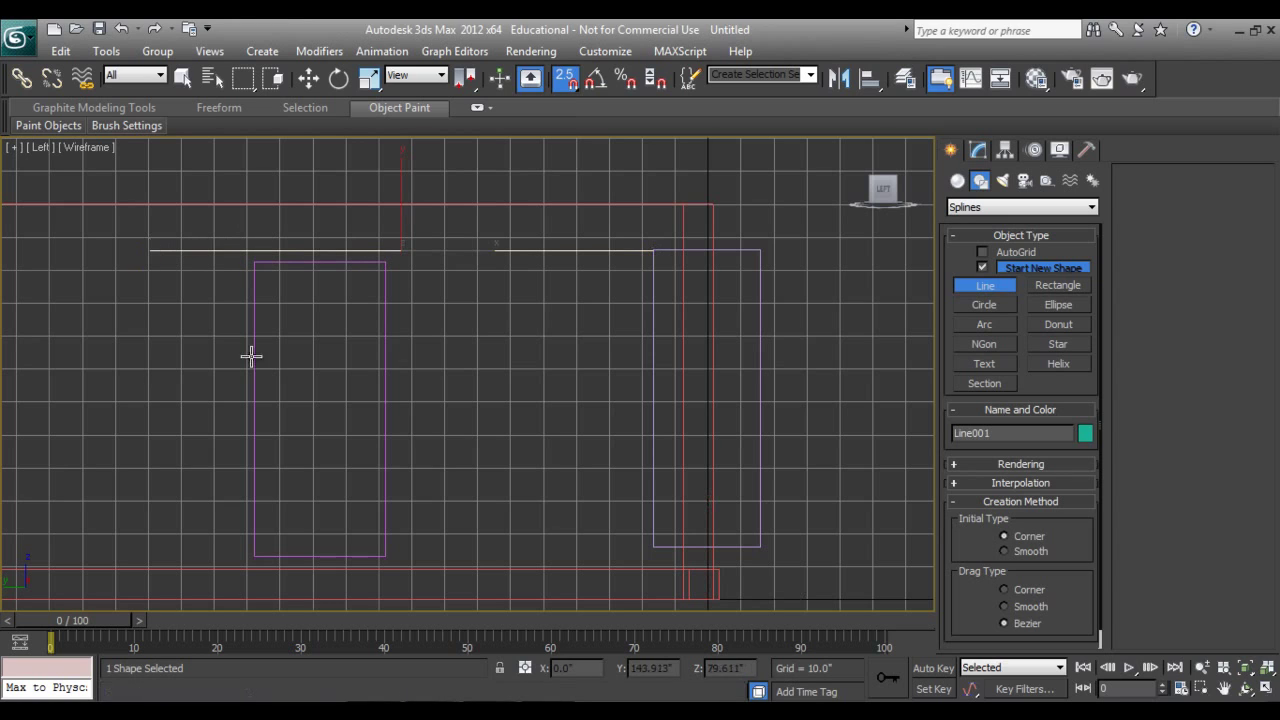
left_click(148, 250)
right_click(148, 250)
key("w")
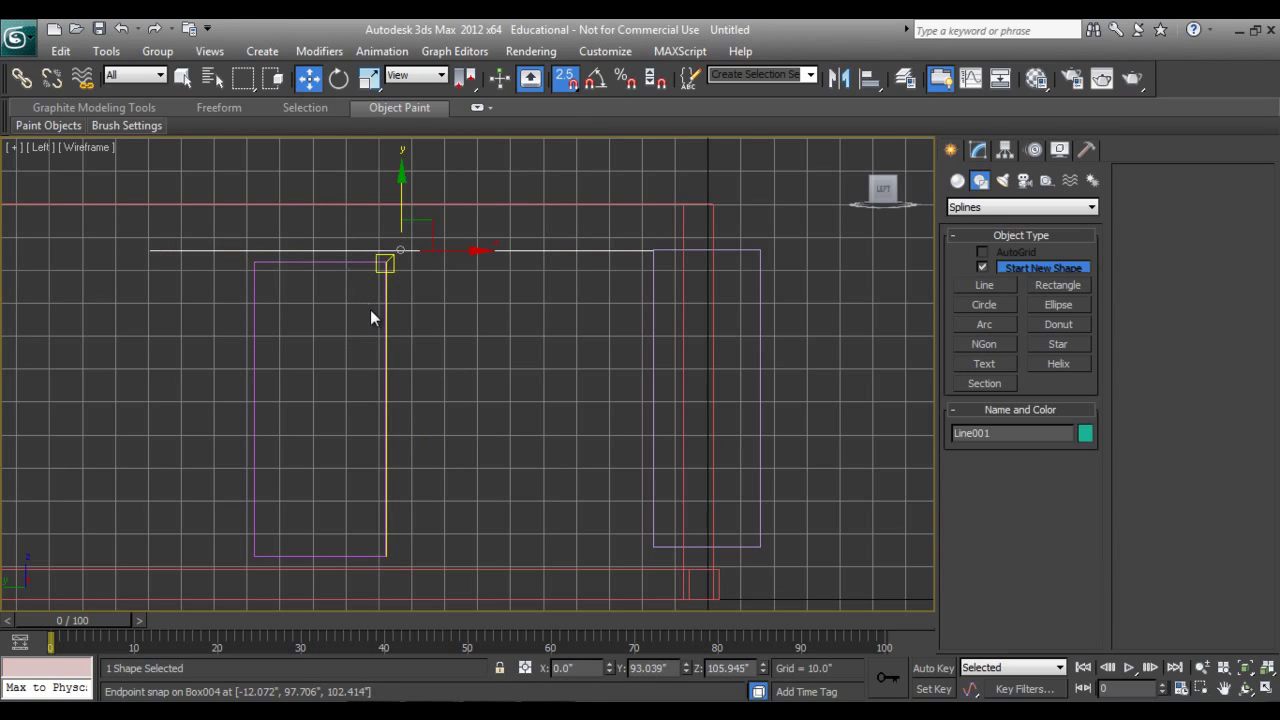
key("s")
- Set the narrow box's length to 90 in
left_click(386, 357)
left_click(979, 150)
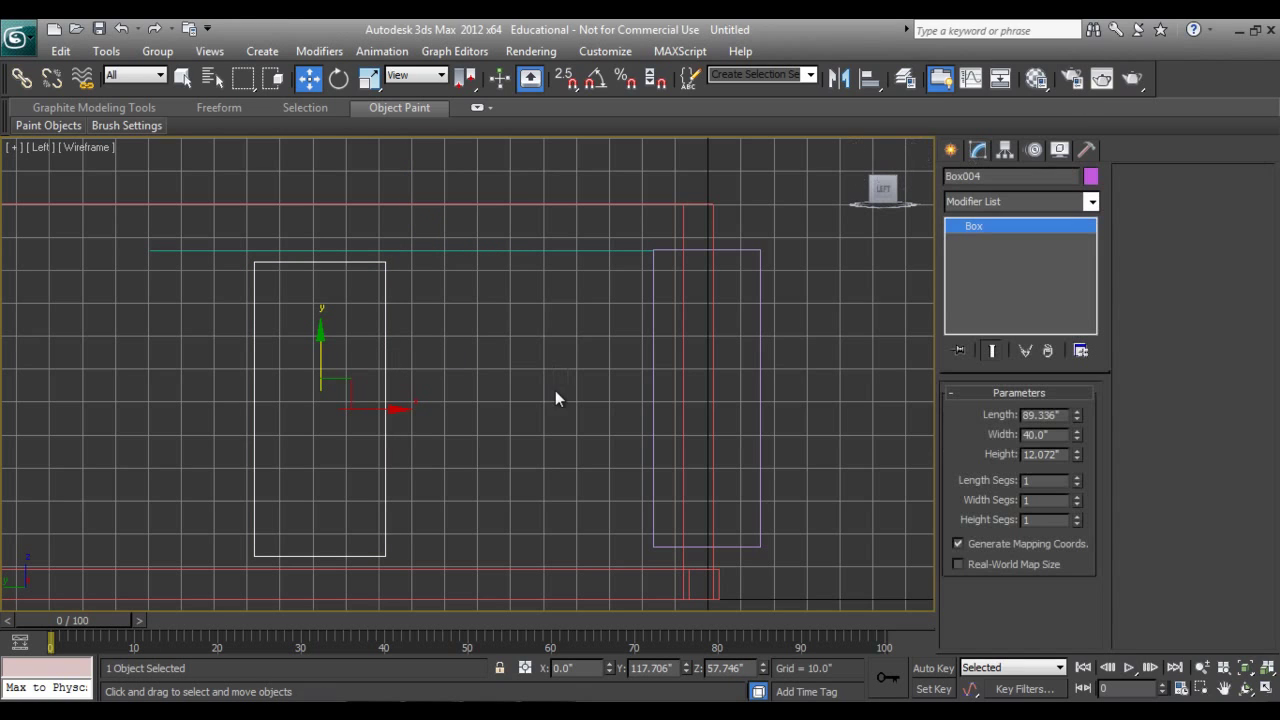
left_click_drag(1076, 413, 1078, 408)
double_click(1059, 414)
type("90")
key("Return")
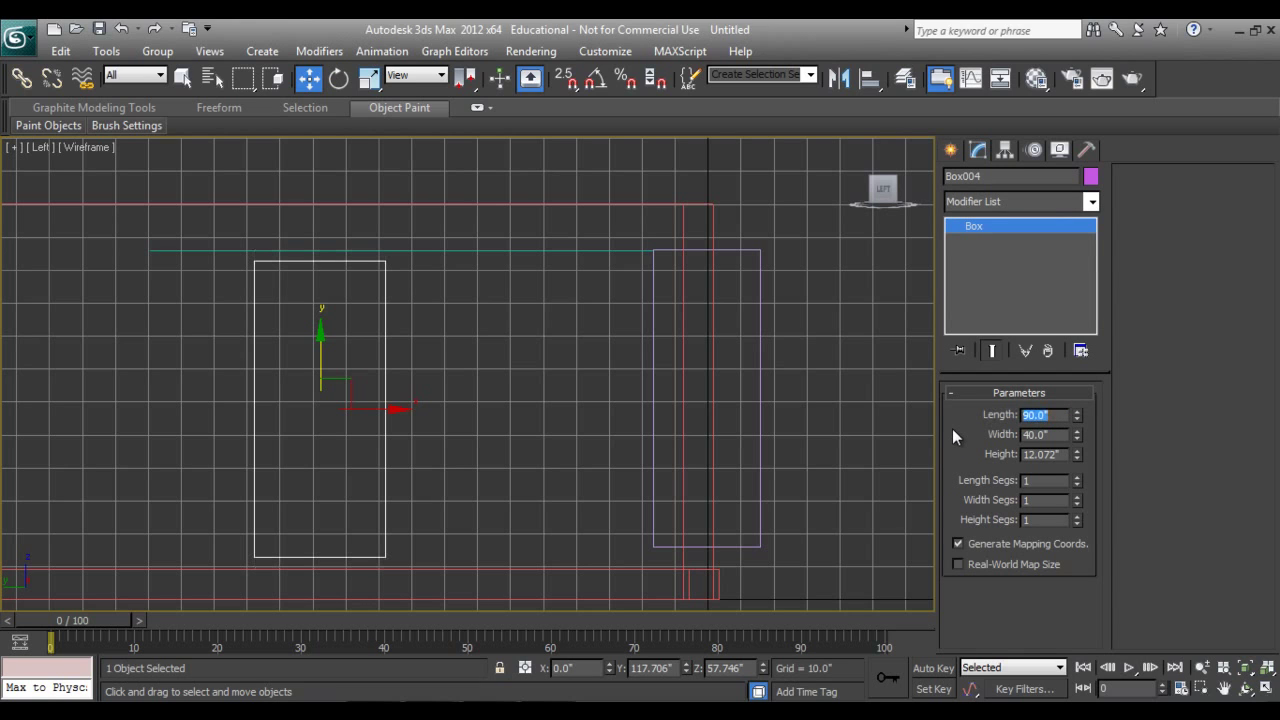
- Increase the narrow box's height to about 31.6 in and move it through the long wall at about X 206.8, Z 60.6 in
key("p")
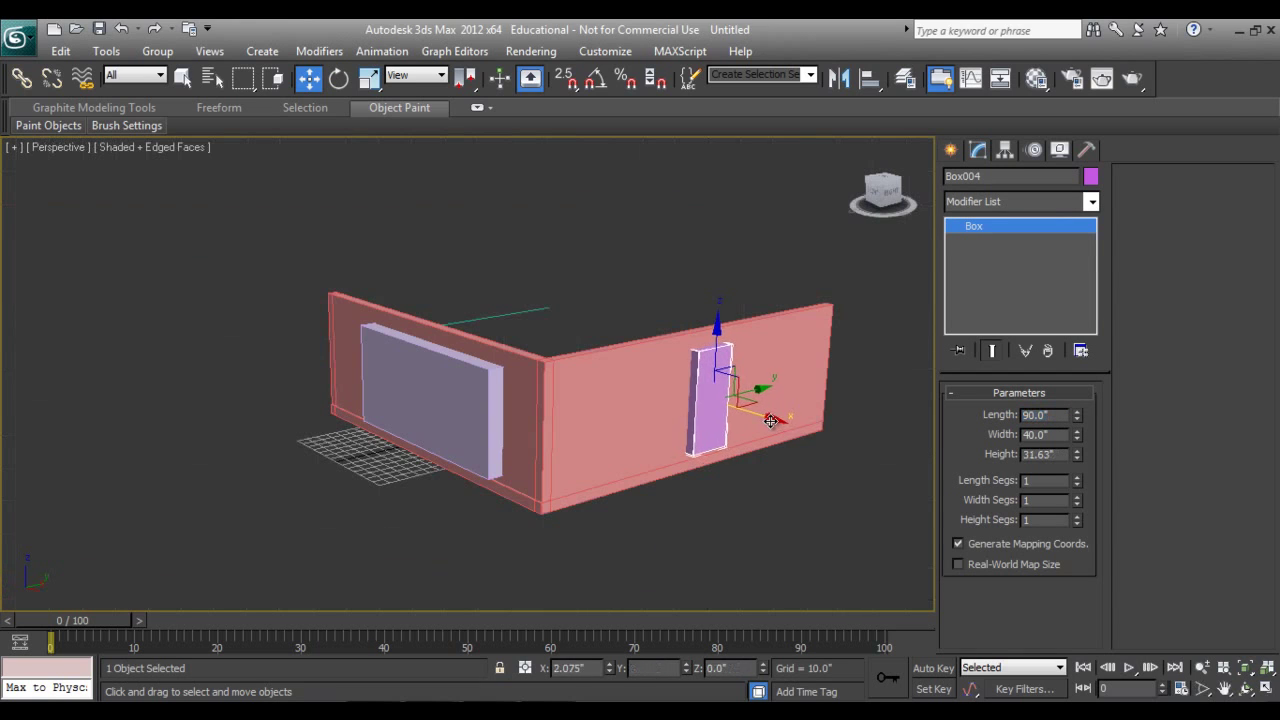
scroll(766, 420, "up", 5)
middle_click_drag(680, 446, 575, 432)
scroll(388, 505, "down", 4)
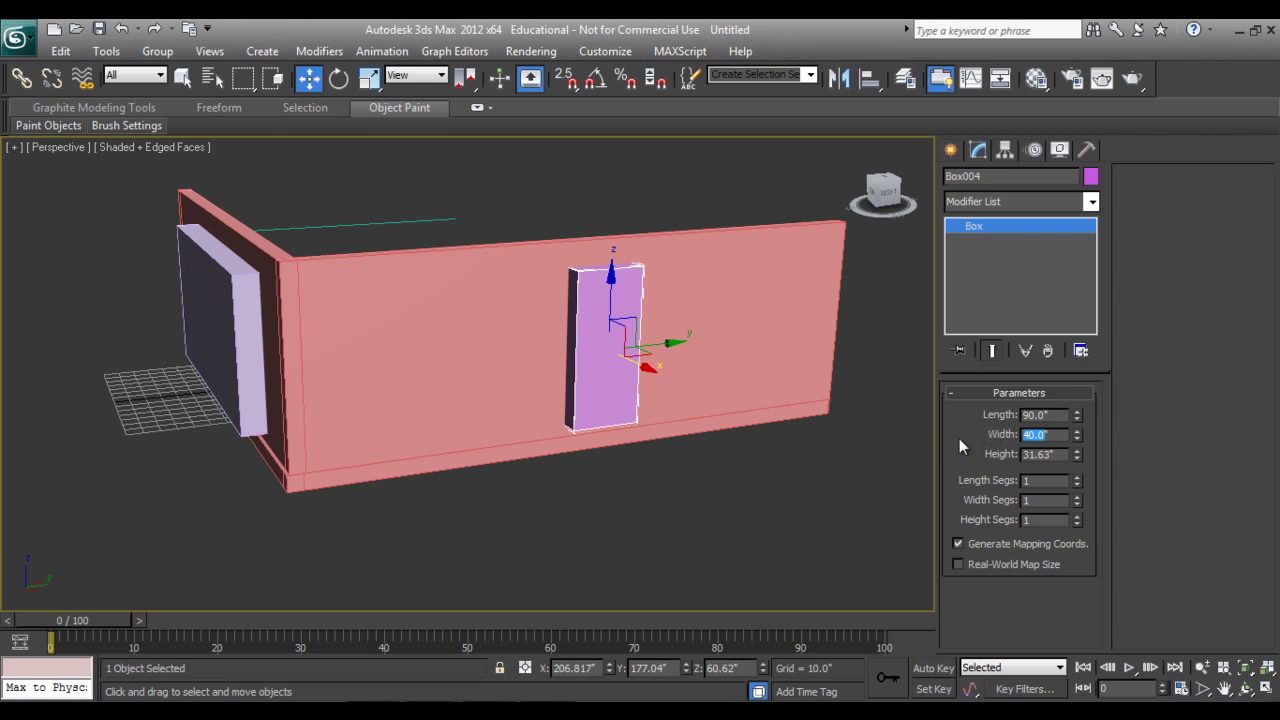
- Set the narrow box's width to 45 in
type("45")
key("Return")
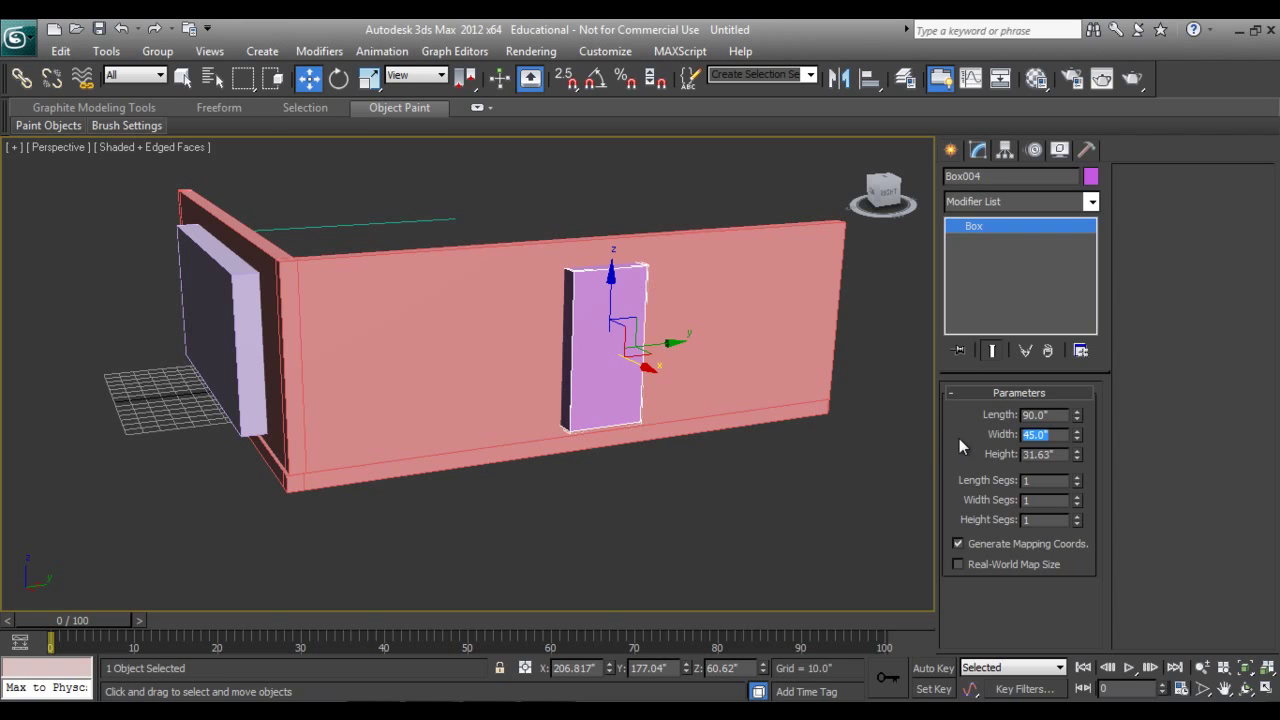
middle_click_drag(577, 423, 585, 471, "alt")
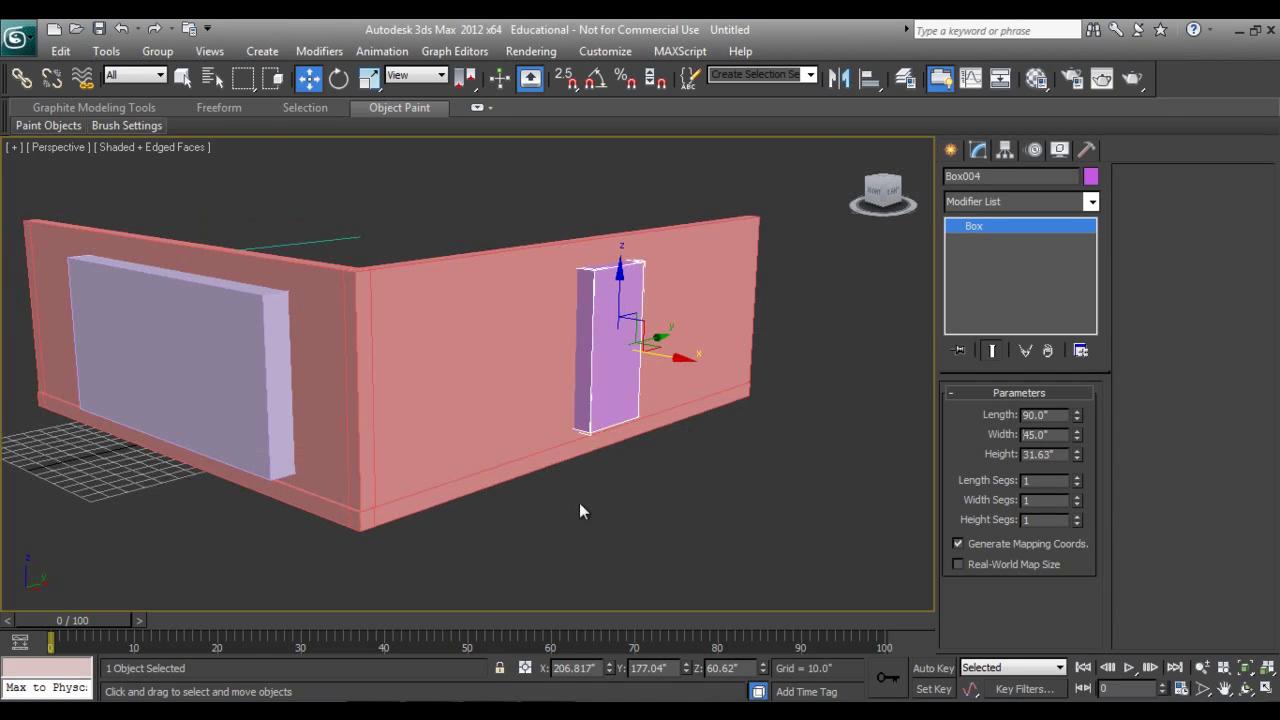
- Convert the narrow box to an Editable Poly and attach the large opening box to it
left_click(582, 524)
left_click(597, 363)
right_click(640, 366)
mouse_move(715, 541)
left_click(899, 556)
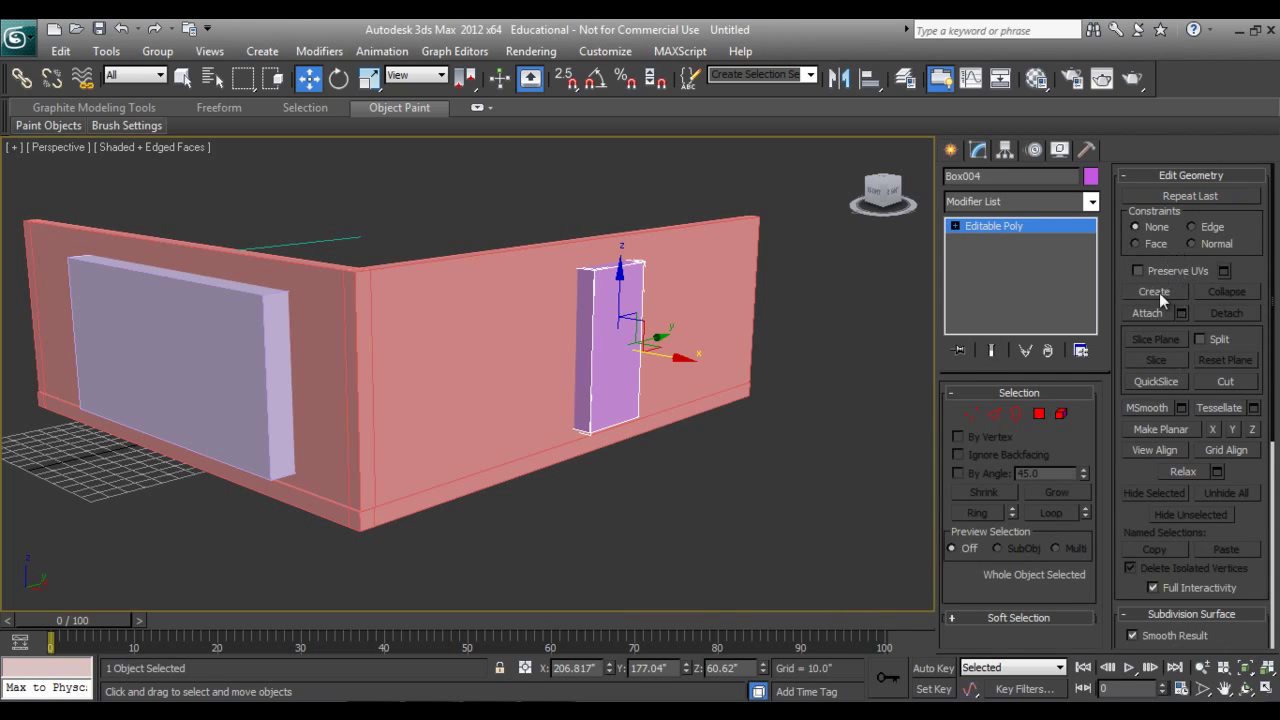
left_click(198, 395)
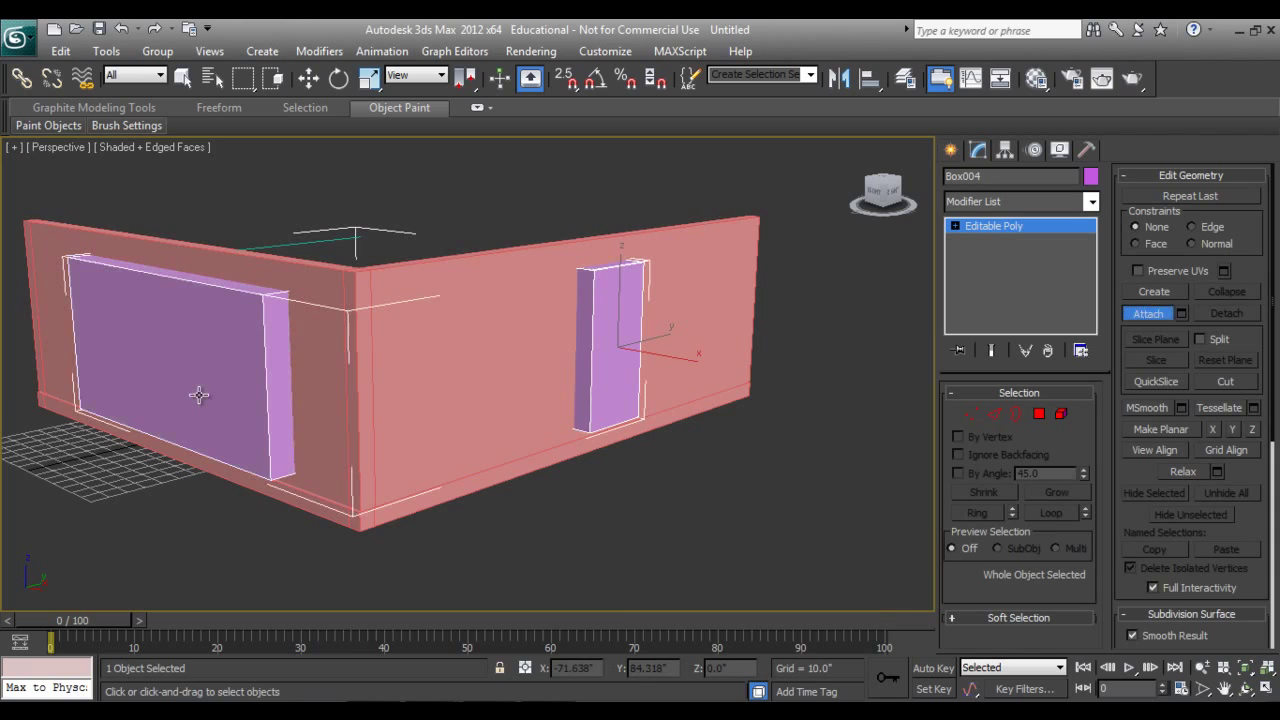
- Cut both openings into the walls by subtracting the attached boxes with a Boolean compound object, Subtraction (A-B)
left_click(950, 150)
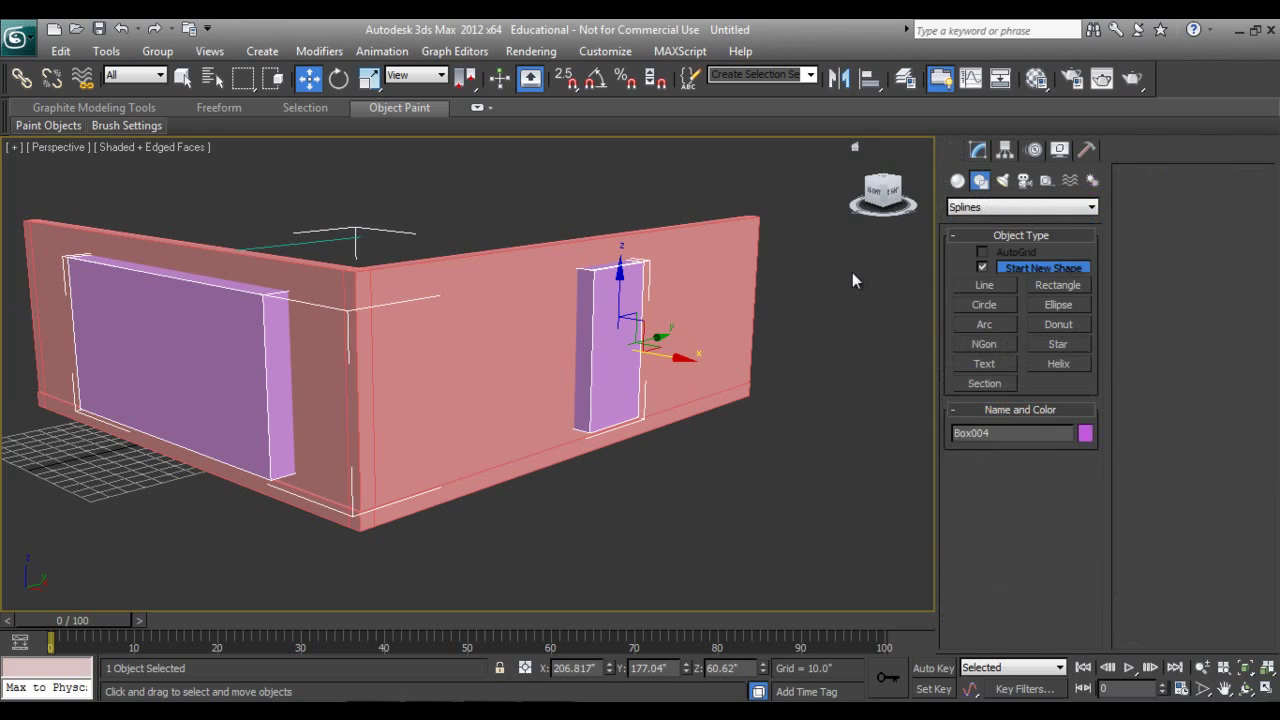
left_click(752, 450)
left_click(712, 364)
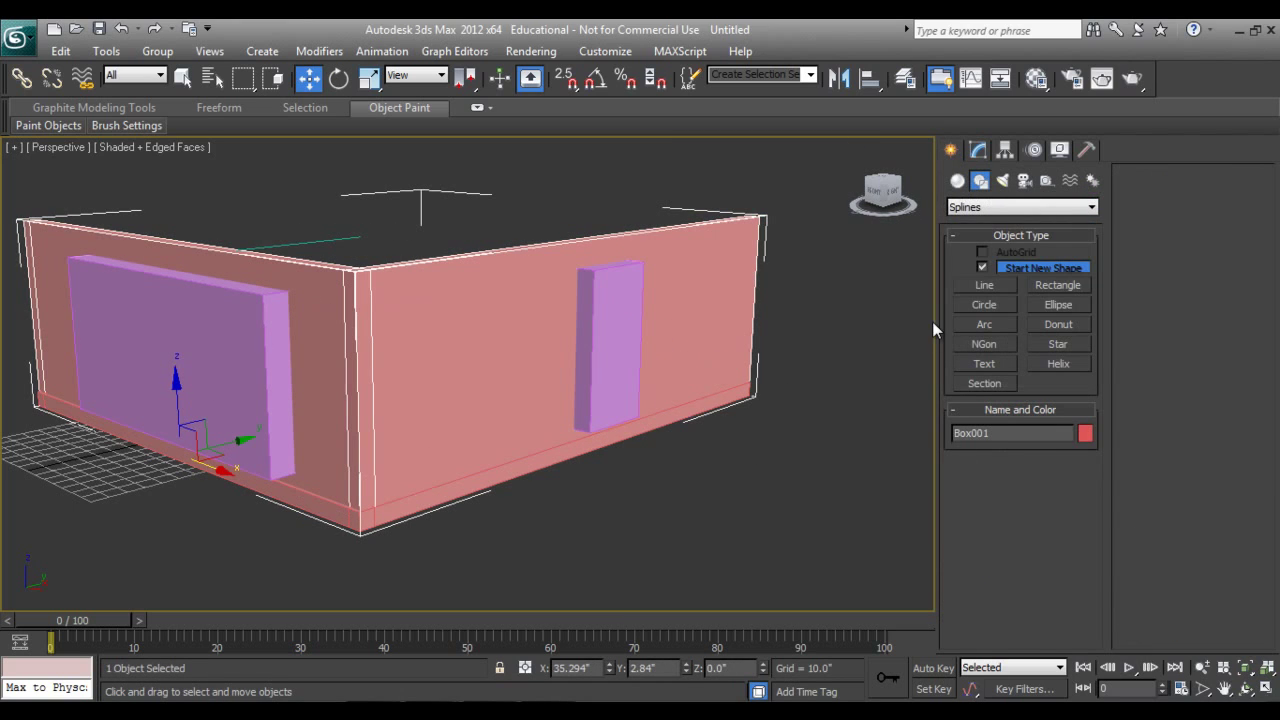
left_click(958, 181)
left_click(1000, 207)
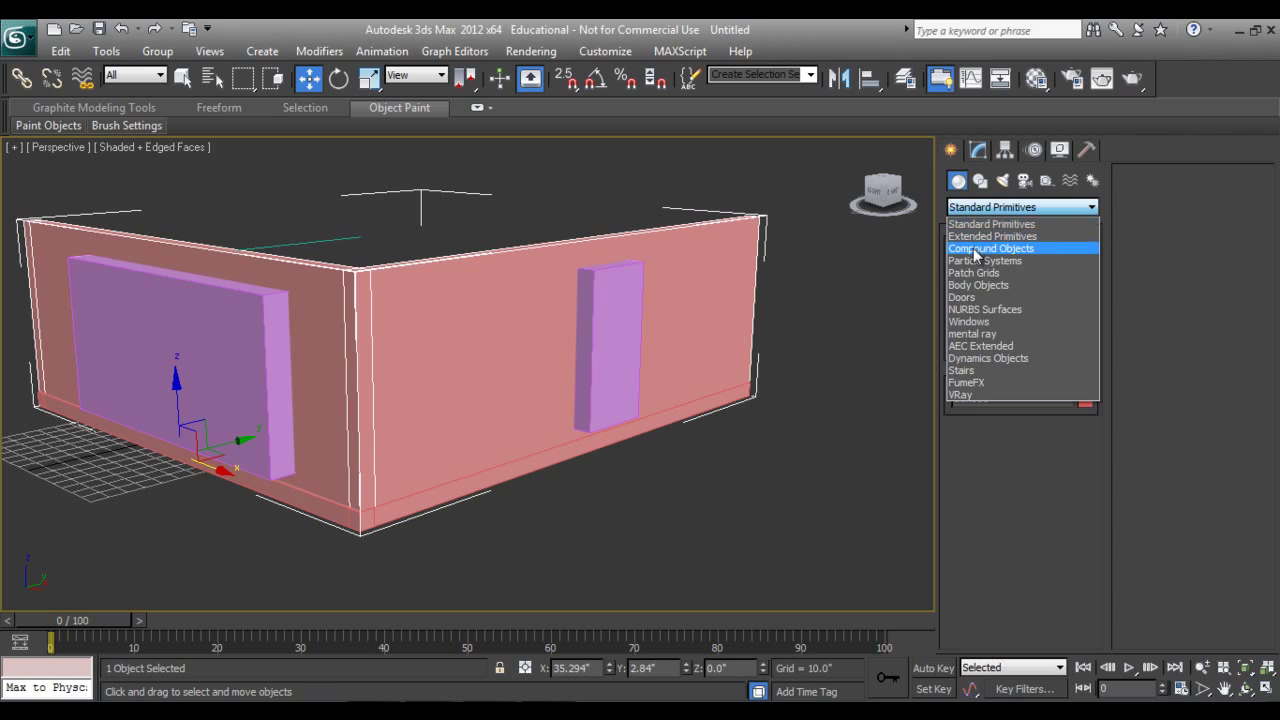
left_click(976, 255)
left_click(989, 327)
left_click(1004, 475)
left_click(611, 339)
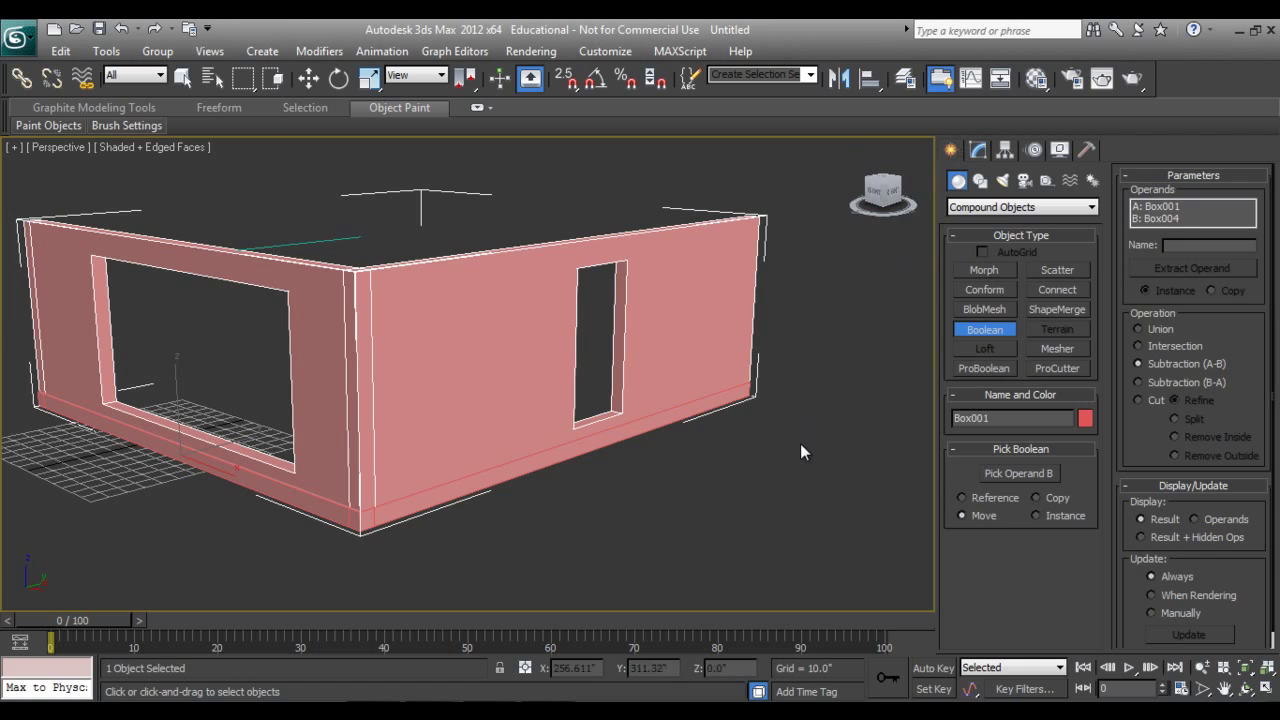
key("w")
- Convert the walls with the cut openings to an Editable Poly
mouse_move(616, 488)
middle_mouse_down("alt")
mouse_move(651, 488)
mouse_move(586, 504)
mouse_move(601, 487)
middle_mouse_up("alt")
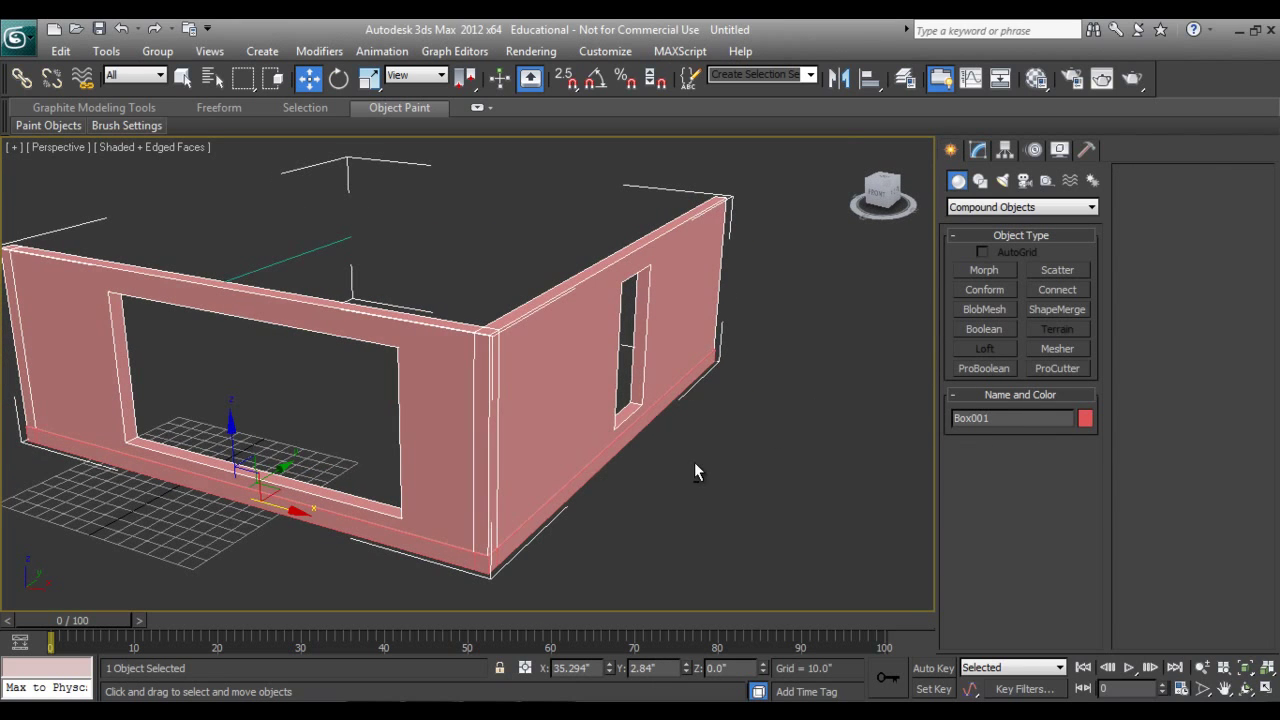
middle_click_drag(685, 456, 651, 450, "alt")
scroll(651, 450, "down", 3)
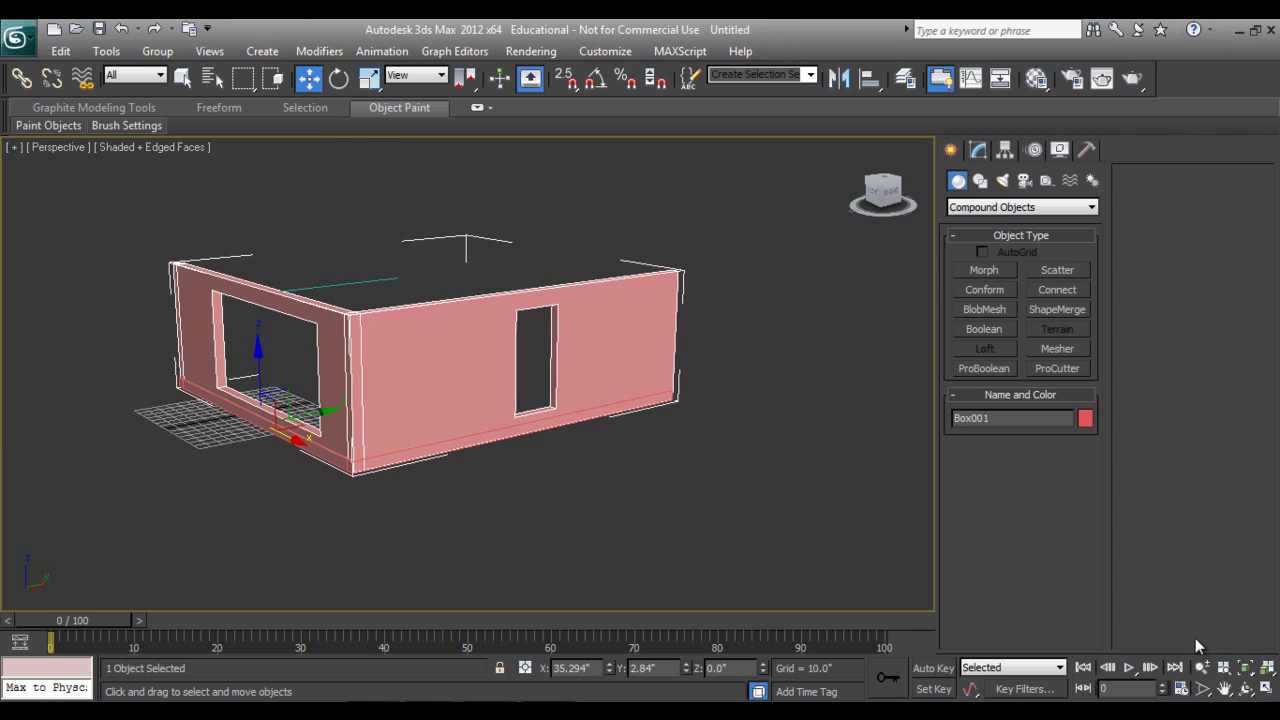
left_click(977, 150)
right_click(560, 345)
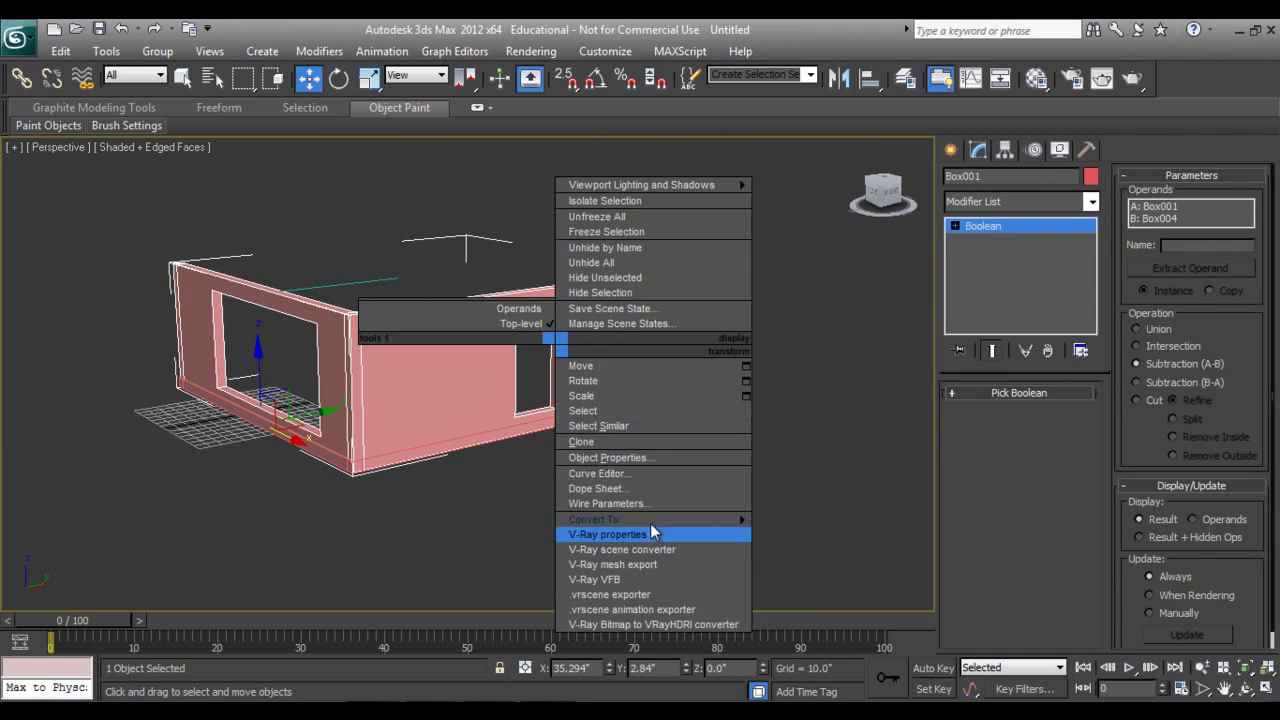
mouse_move(744, 520)
left_click(815, 542)
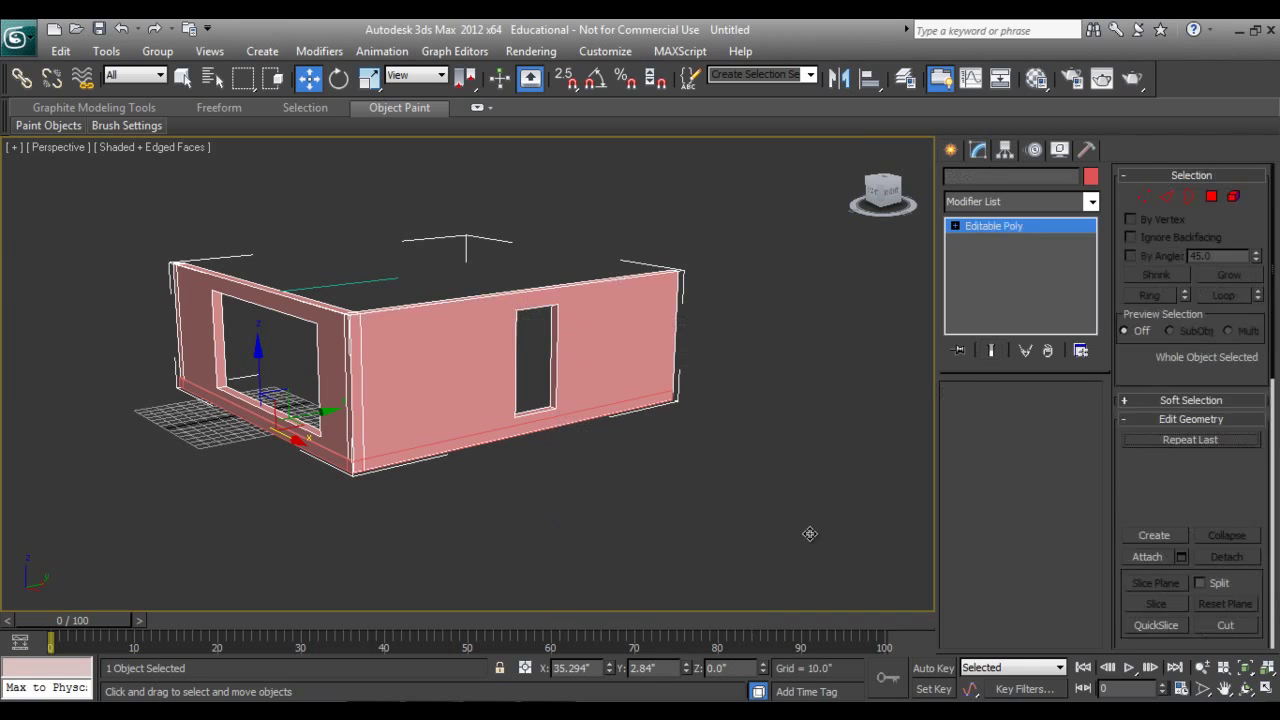
- Lengthen the long wall by moving the four vertices at its free end along Y to about 423.9 in
left_click(971, 413)
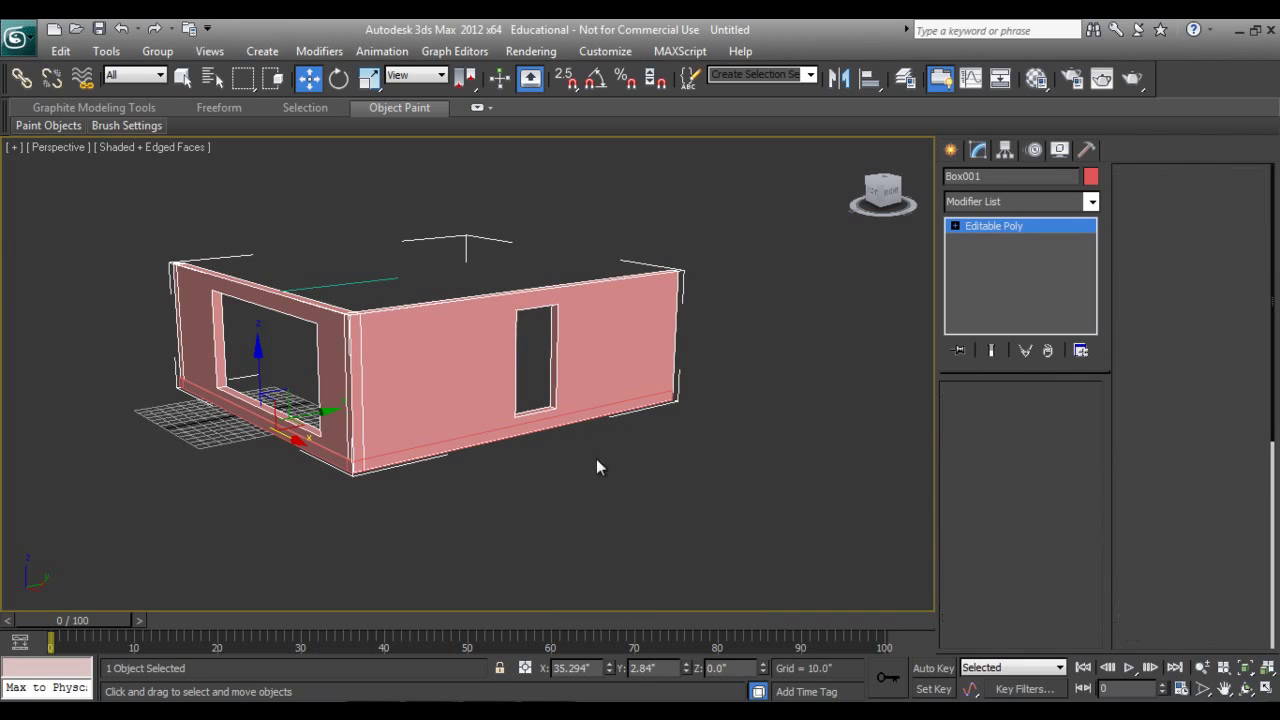
key("ctrl+a")
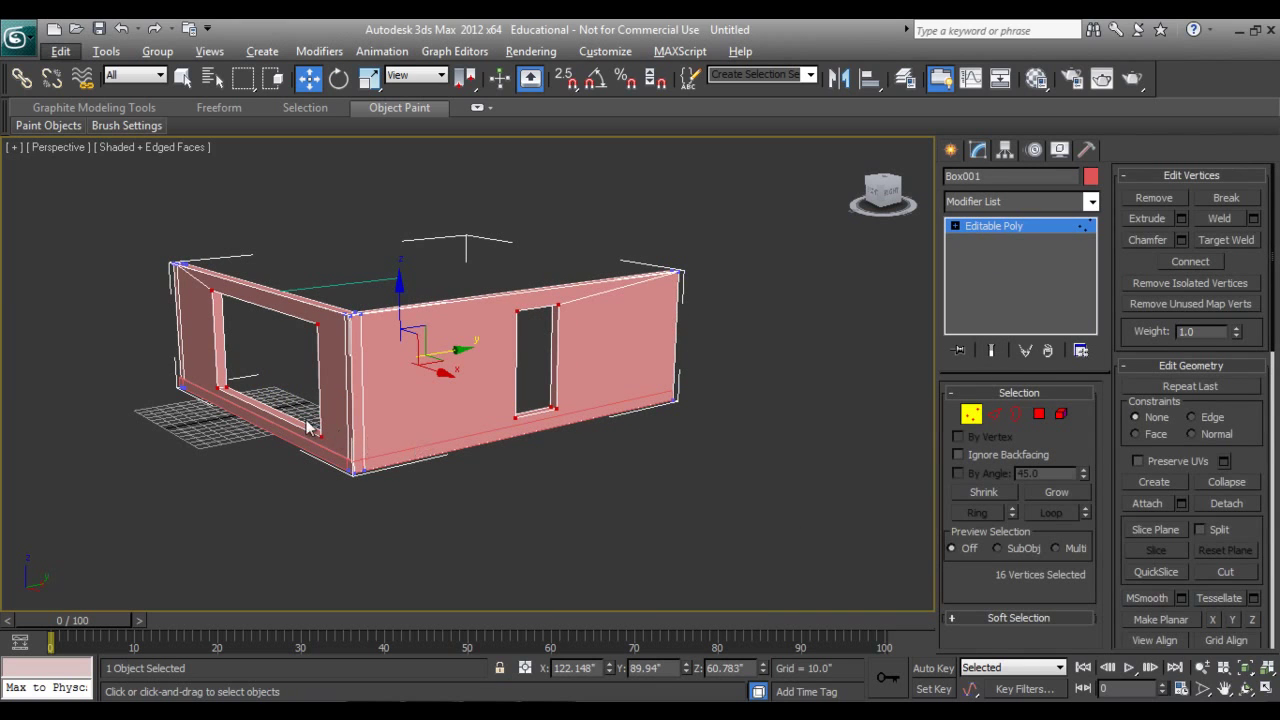
middle_click_drag(294, 418, 366, 394, "alt")
left_click_drag(103, 408, 145, 509)
middle_click_drag(145, 509, 349, 403, "alt")
left_click_drag(331, 383, 193, 359)
middle_click_drag(595, 390, 490, 424, "alt")
middle_click_drag(691, 432, 672, 349)
left_click_drag(801, 540, 802, 542)
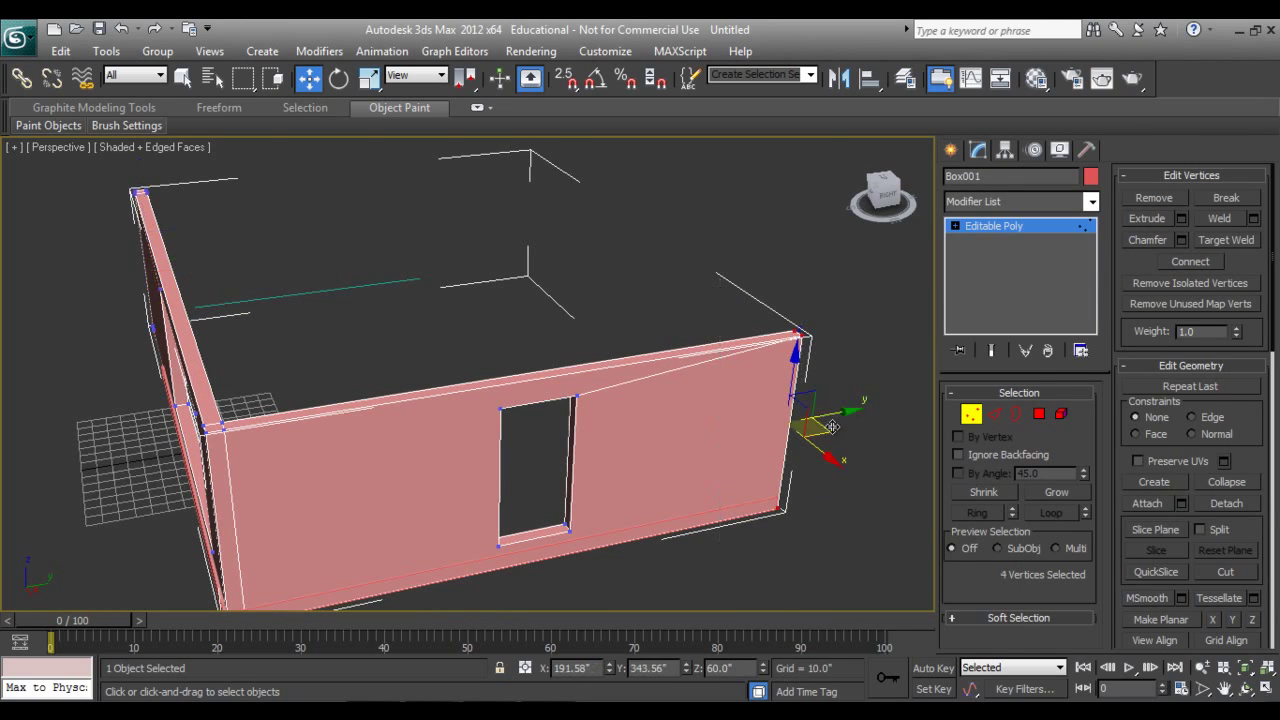
left_click_drag(848, 413, 950, 398)
left_click(950, 151)
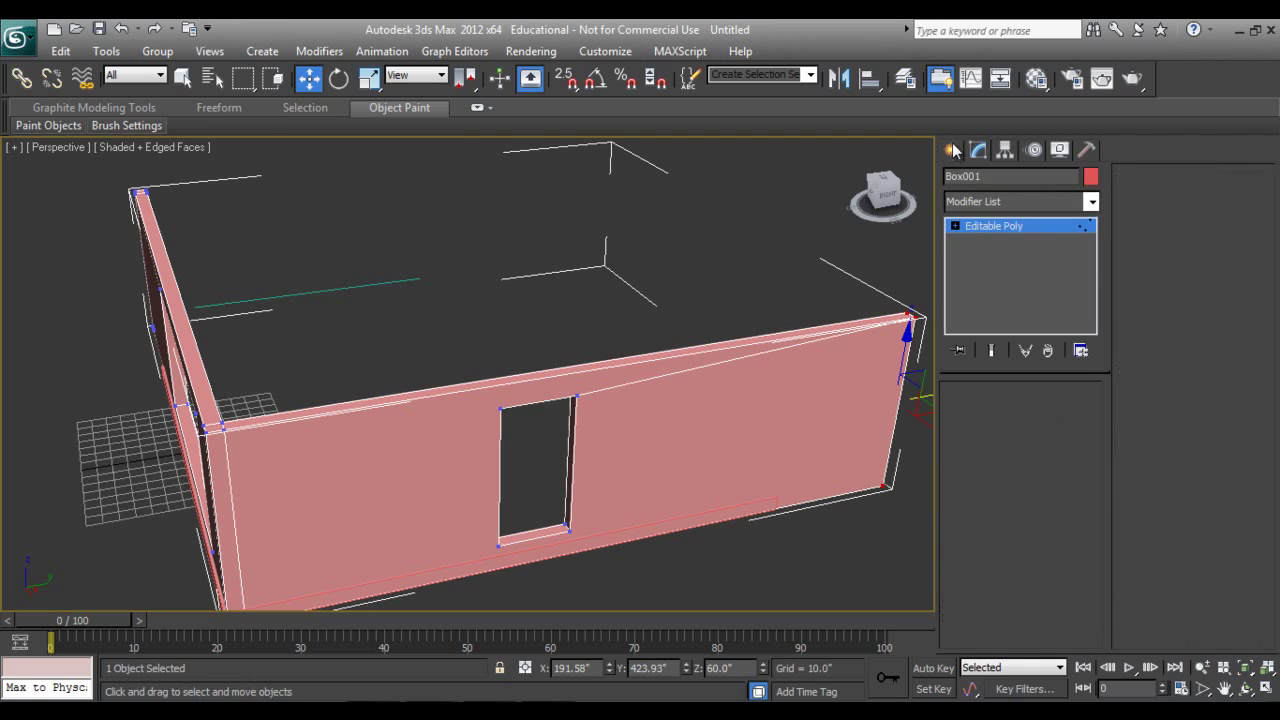
- Examine the walls, their openings and the shorter wall's free end from outside and inside the room
middle_click_drag(368, 426, 590, 456, "alt")
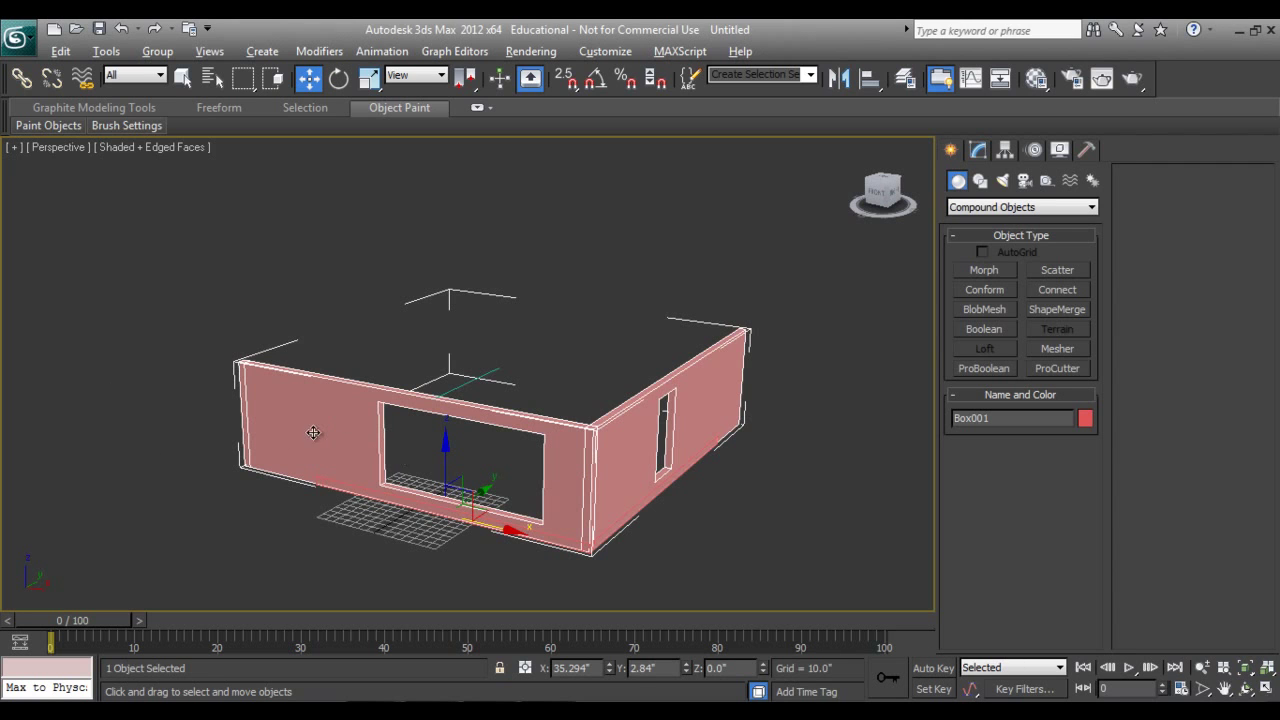
middle_click_drag(313, 432, 615, 484, "alt")
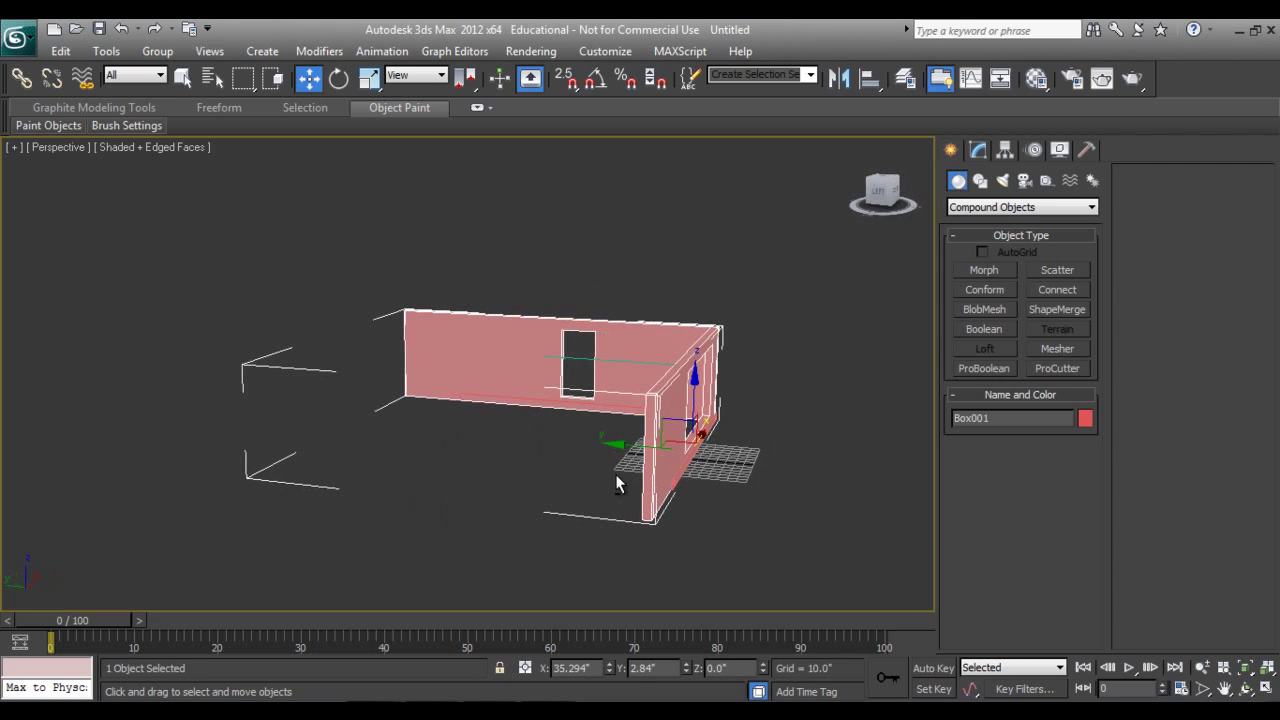
left_click(1245, 689)
left_click_drag(543, 437, 684, 422)
scroll(721, 368, "up", 3)
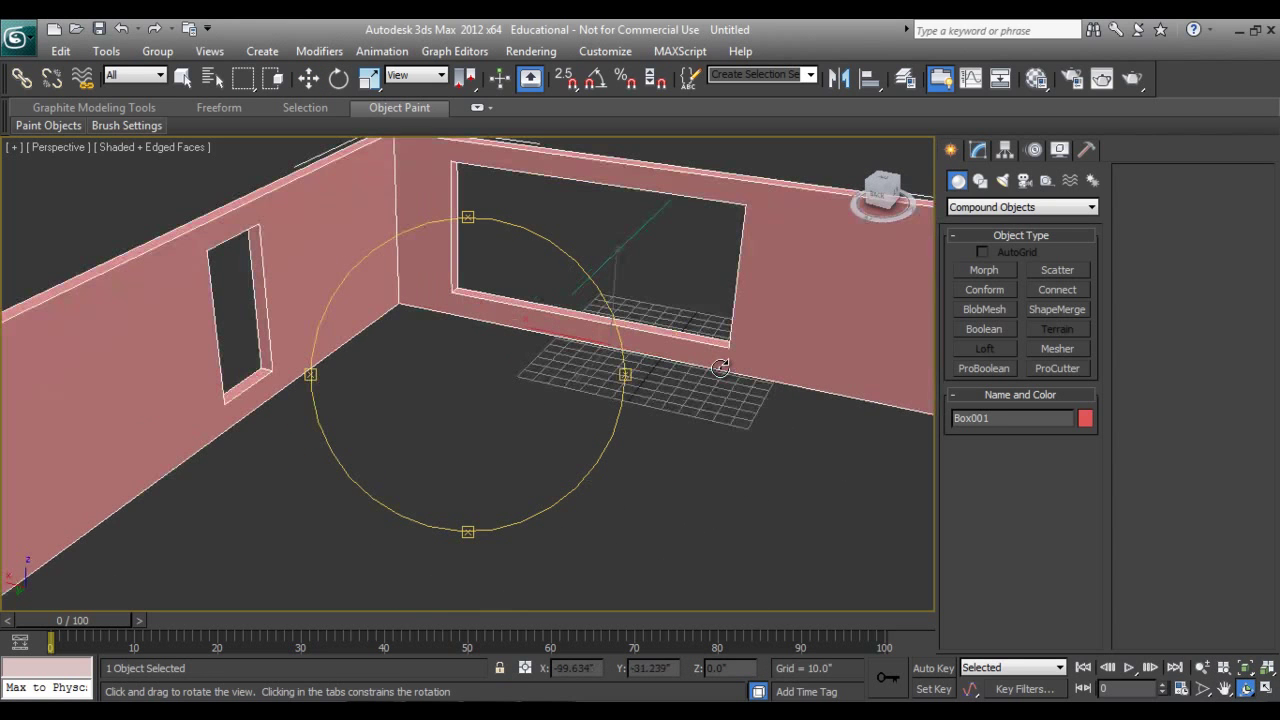
left_click(1224, 689)
left_click_drag(706, 443, 385, 460)
left_click(978, 152)
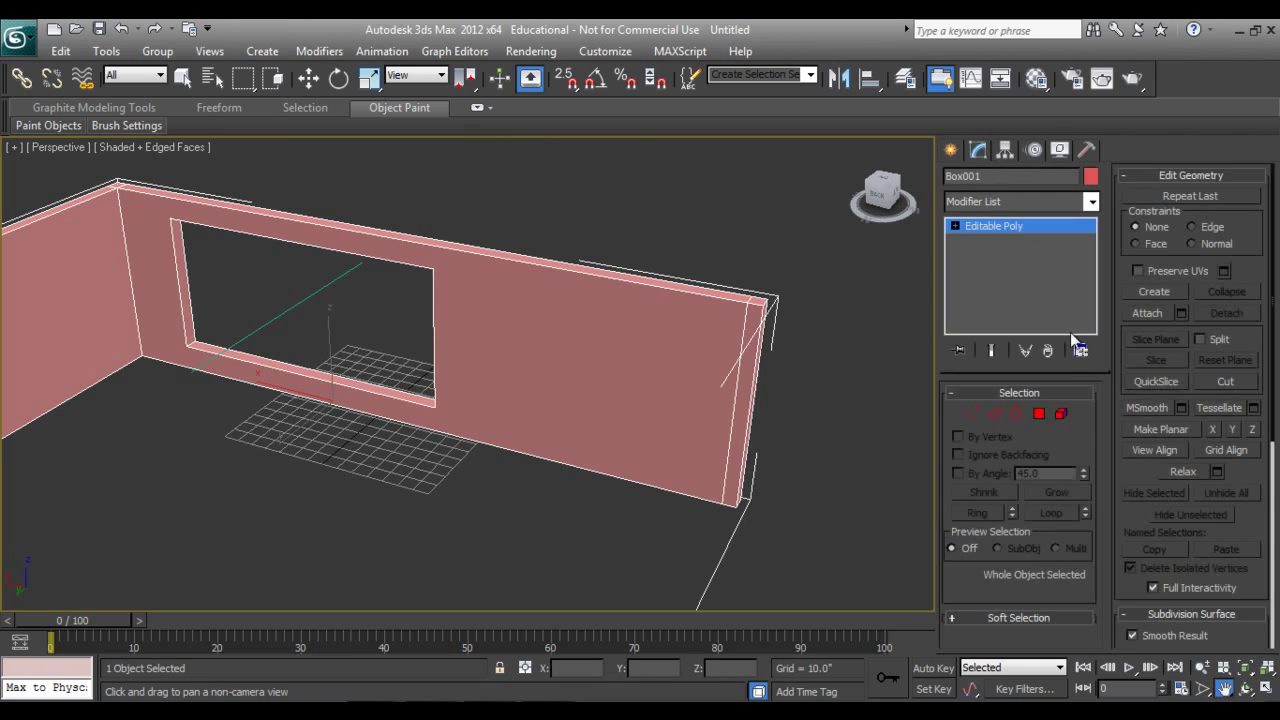
- Extrude the narrow inner polygon at the shorter wall's free end inward to start a perpendicular return wall
left_click(1039, 413)
key("w")
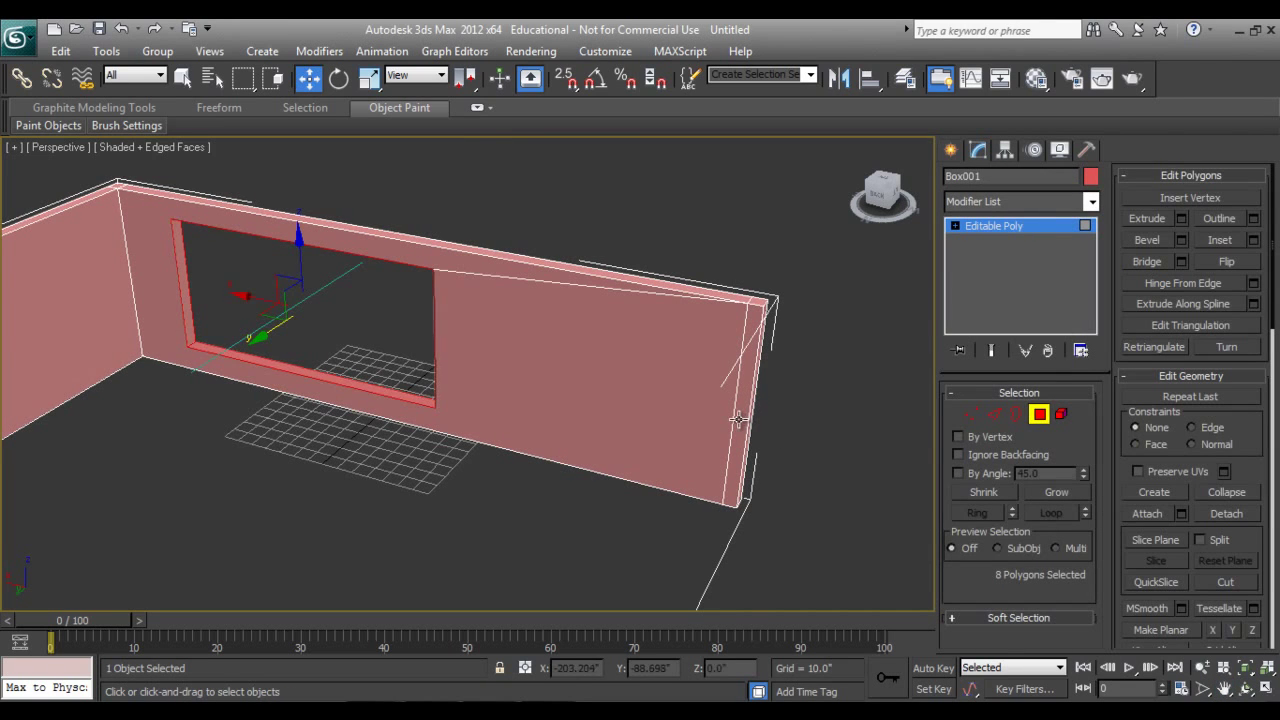
left_click(737, 420)
right_click(738, 419)
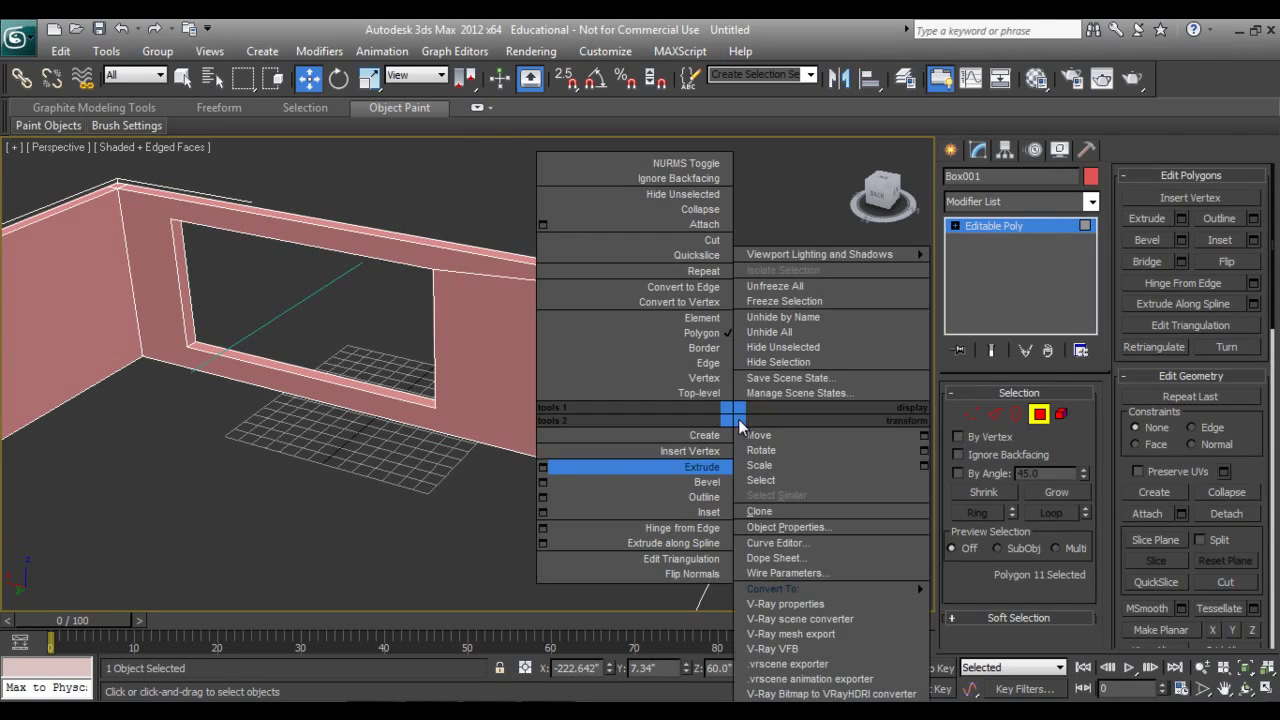
left_click(702, 467)
left_click_drag(742, 412, 769, 136)
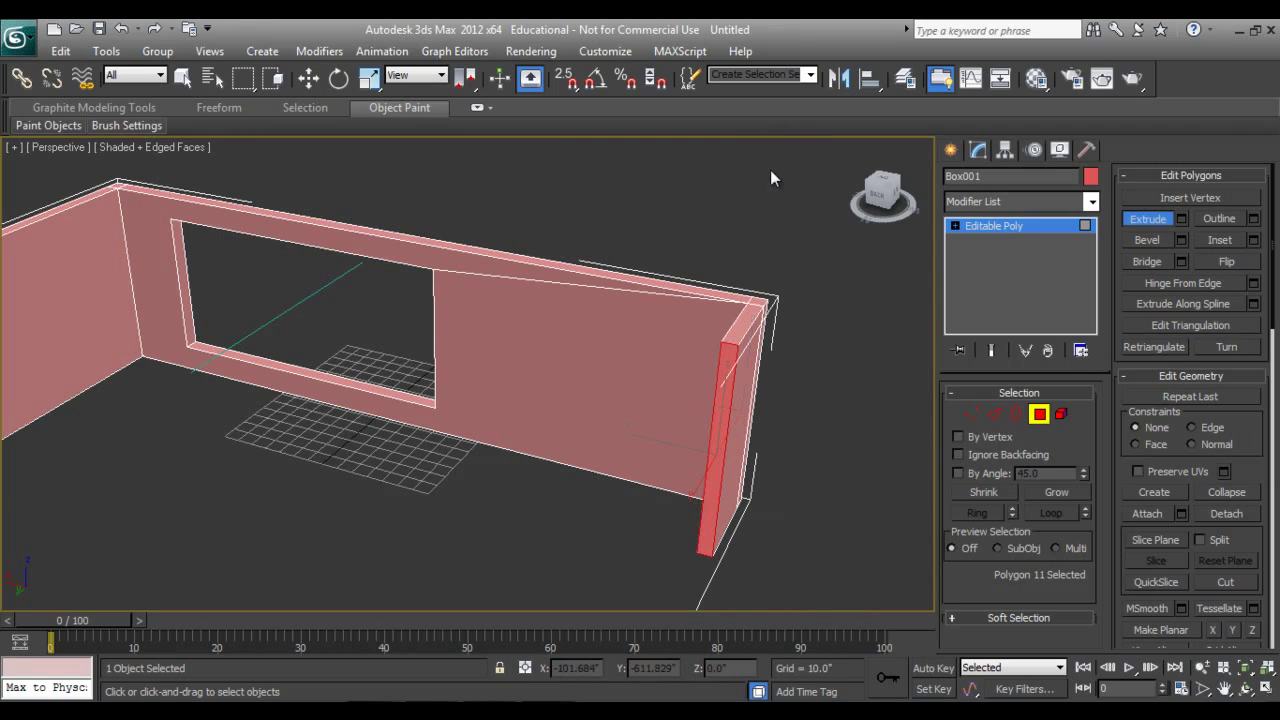
- Lengthen the new return wall slightly by moving the four vertices at its end along Y
left_click(1247, 692)
left_click_drag(518, 406, 469, 449)
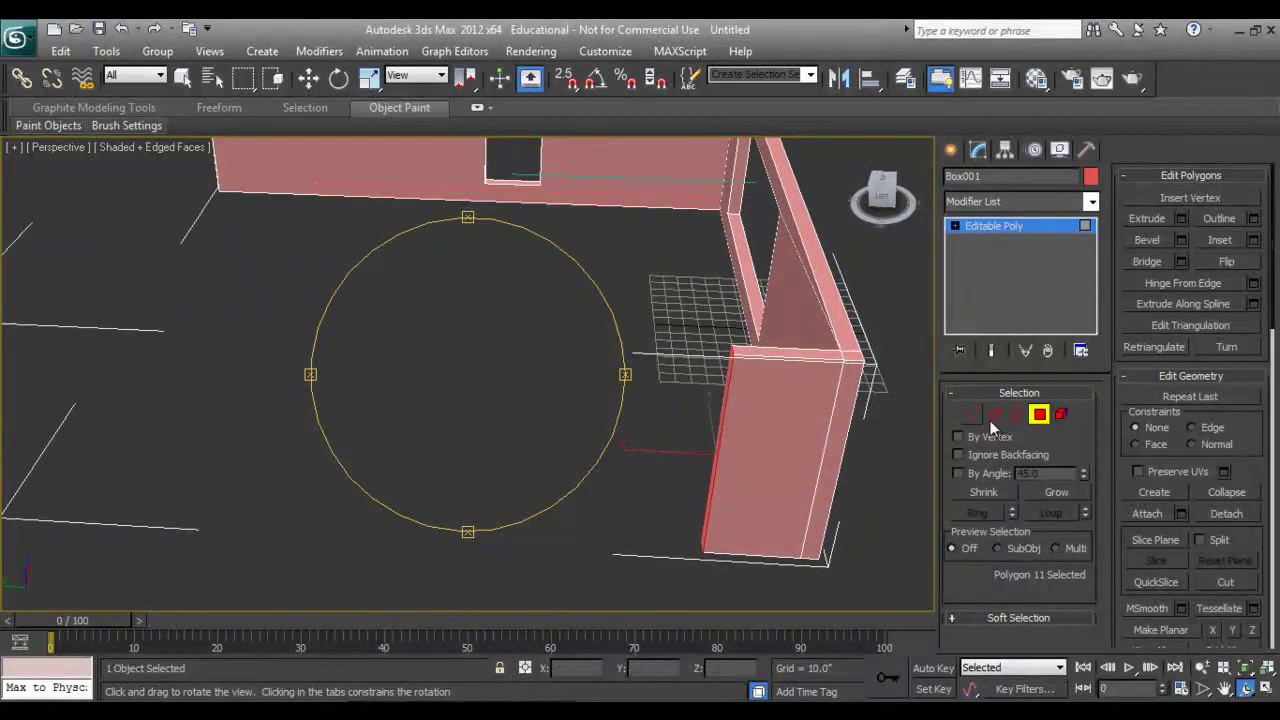
left_click(972, 414)
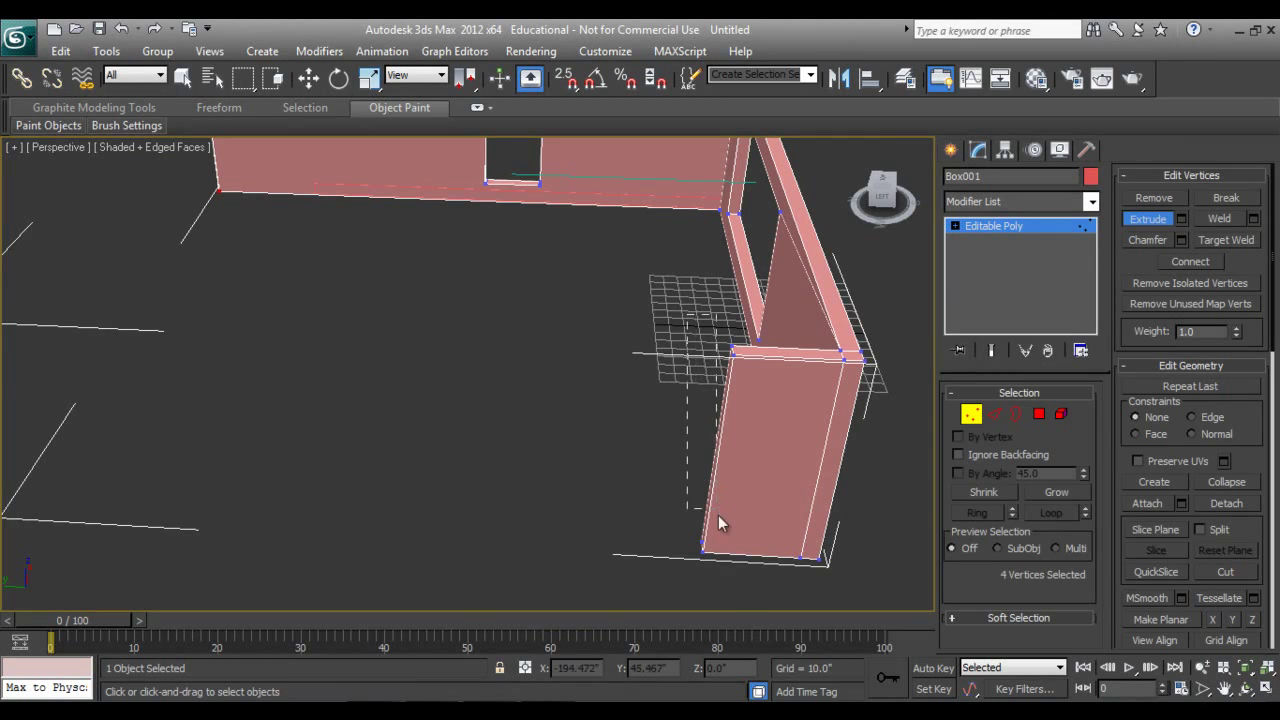
left_click_drag(733, 601, 740, 606)
key("w")
left_click_drag(640, 452, 617, 453)
- Connect the return wall's four lengthwise edges with one segment and a slide of 78 near its free end
left_click(994, 414)
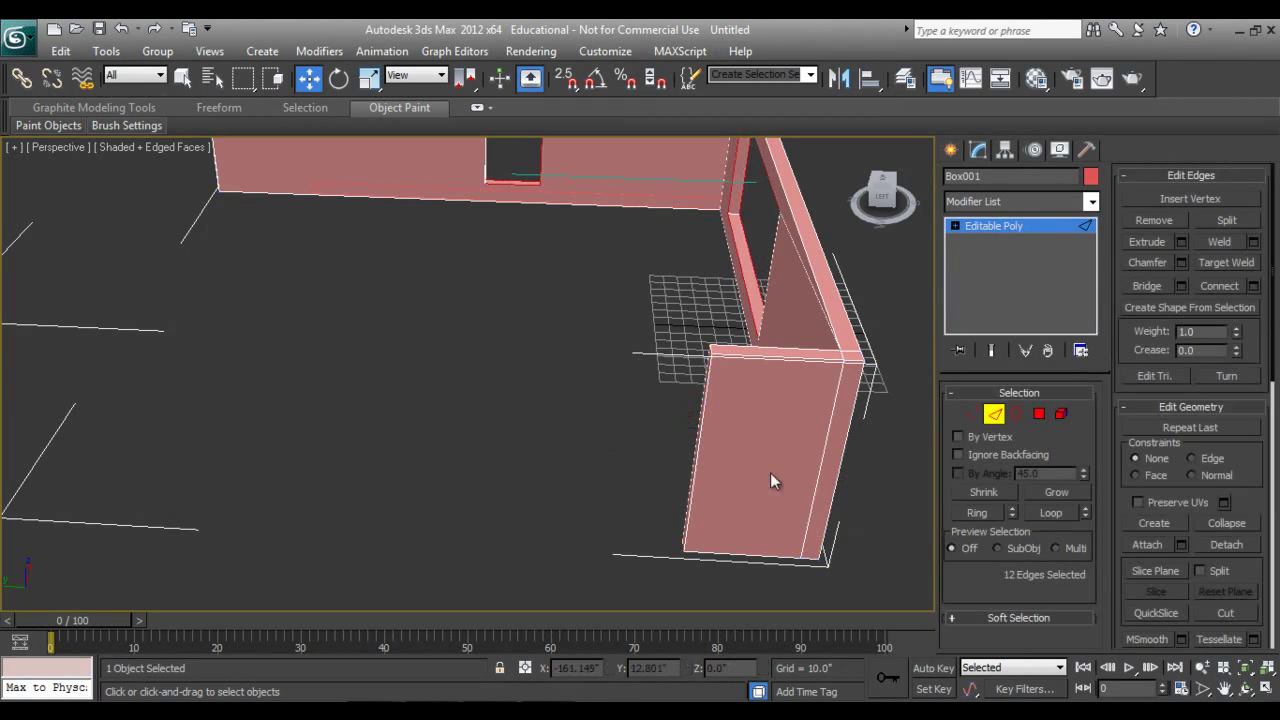
middle_click_drag(764, 503, 755, 497, "alt")
left_click_drag(653, 304, 614, 576)
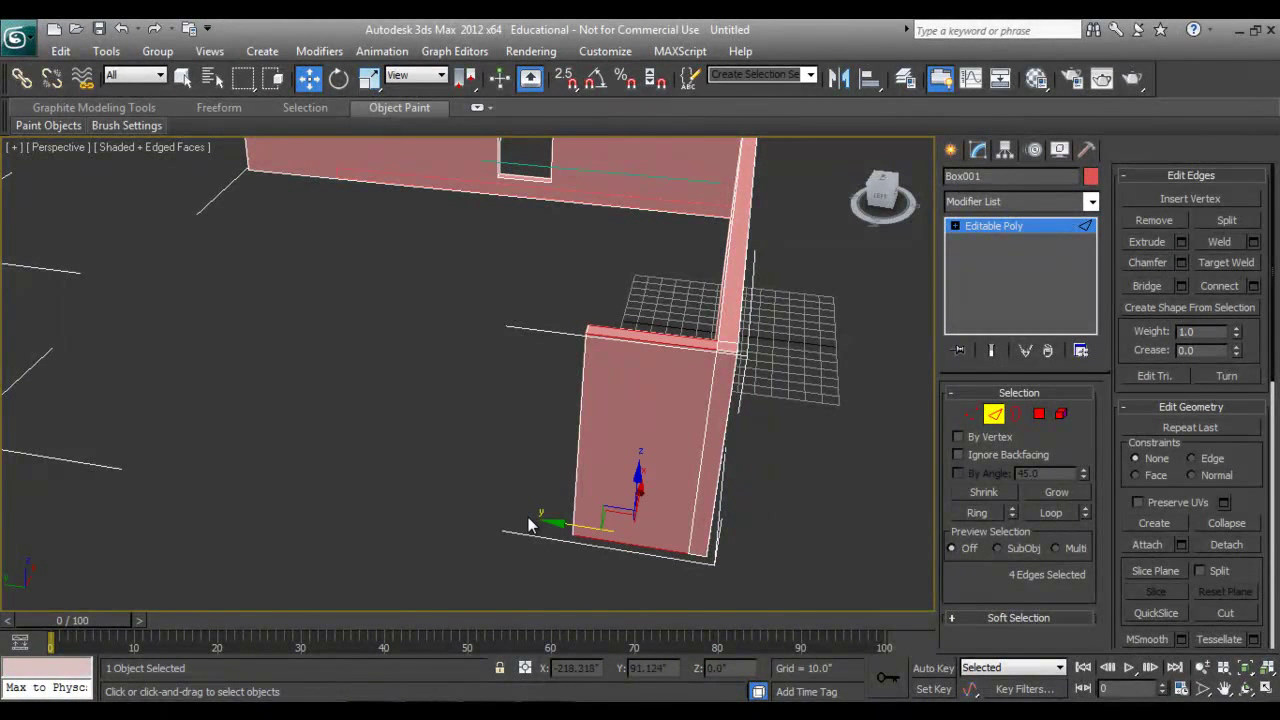
right_click(617, 413)
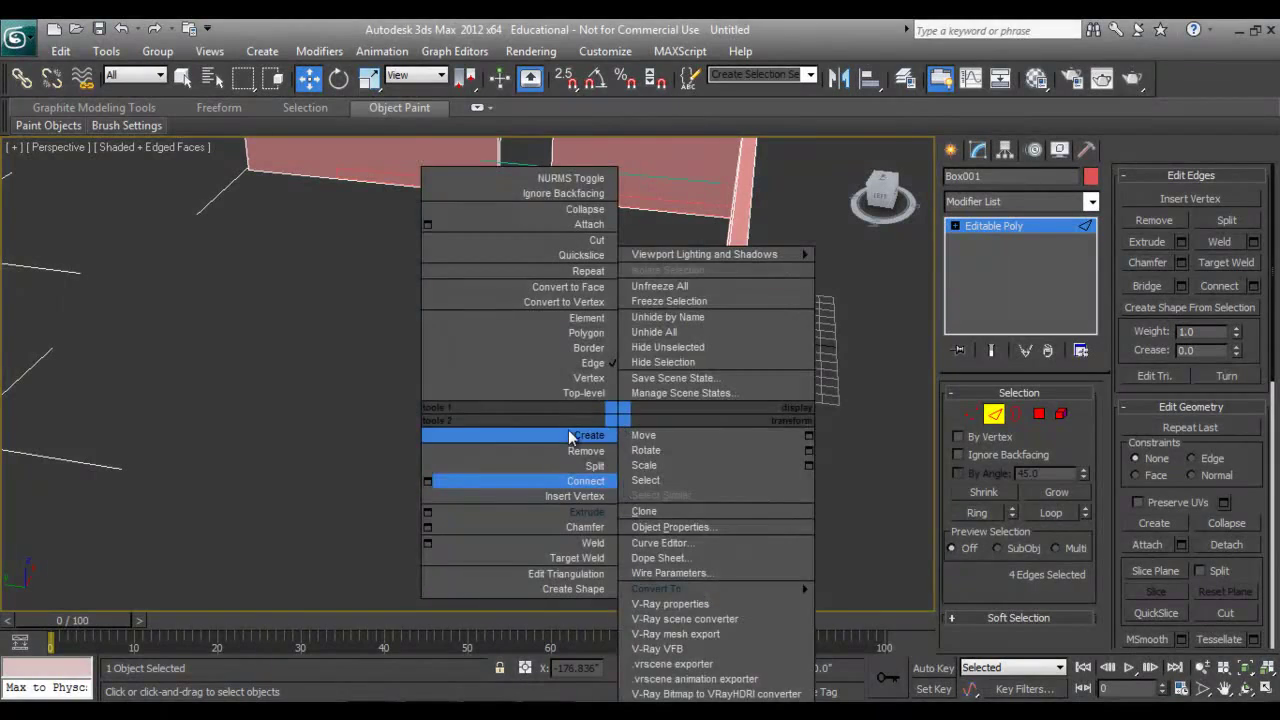
left_click(426, 488)
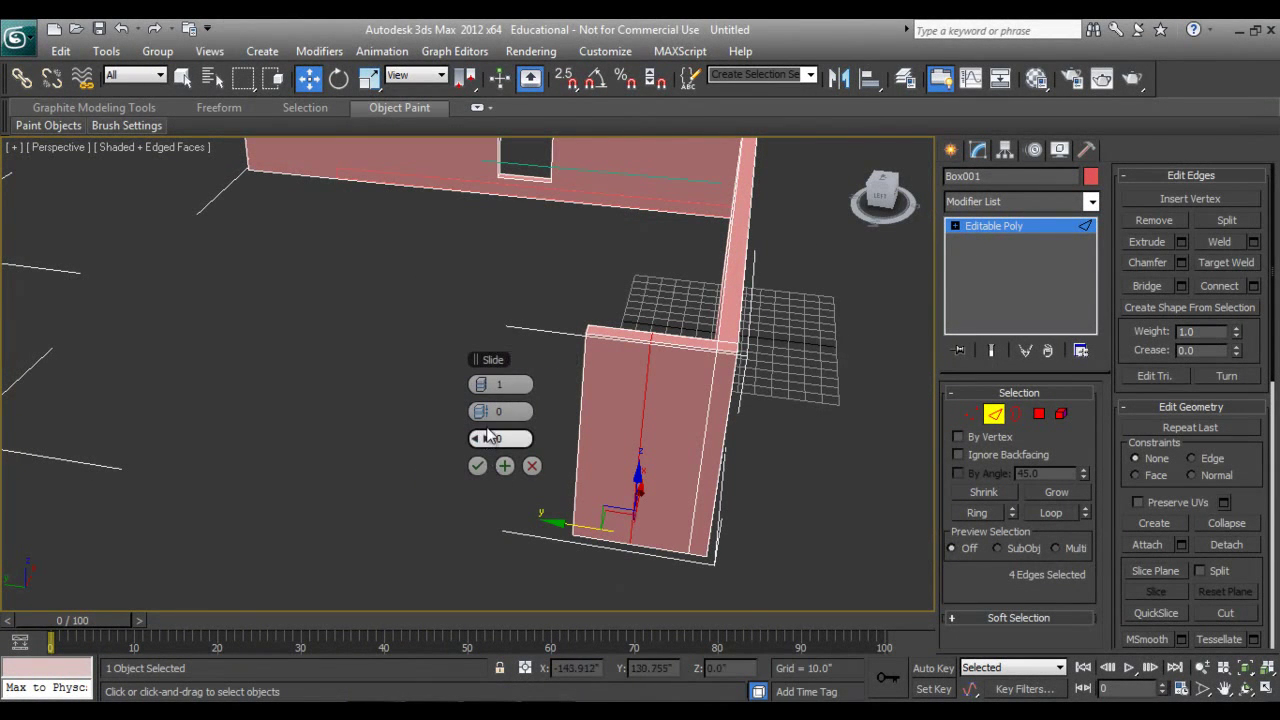
left_click_drag(483, 445, 776, 407)
left_click(478, 466)
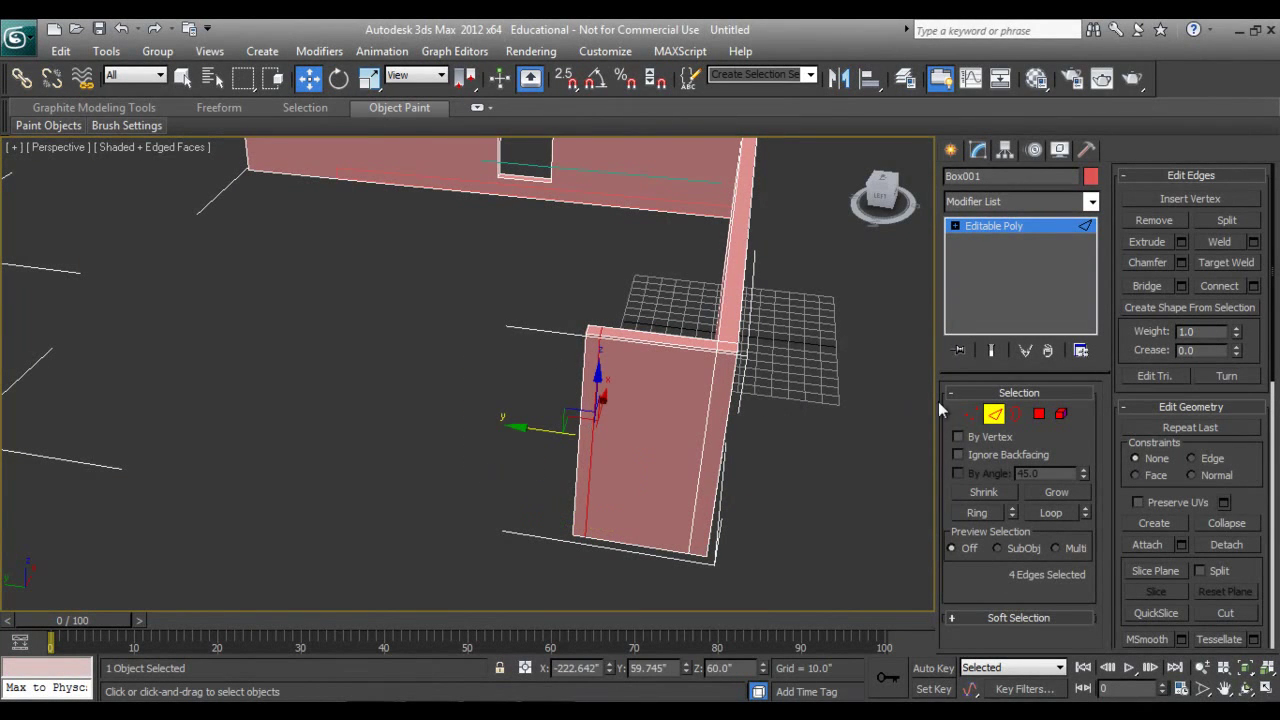
- Extrude the narrow end polygon of the return wall outward, away from the room, to form another wall section
left_click(1038, 416)
left_click(582, 463)
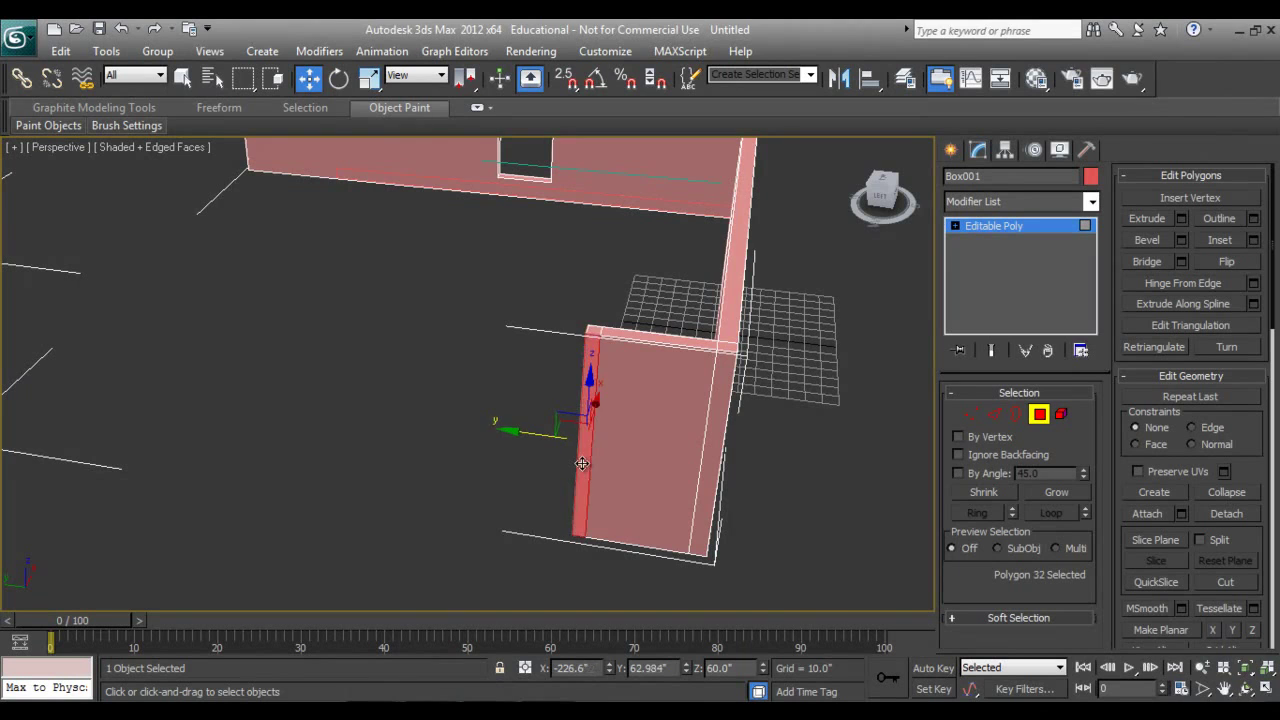
right_click(582, 463)
left_click(565, 464)
left_click_drag(582, 502, 633, 318)
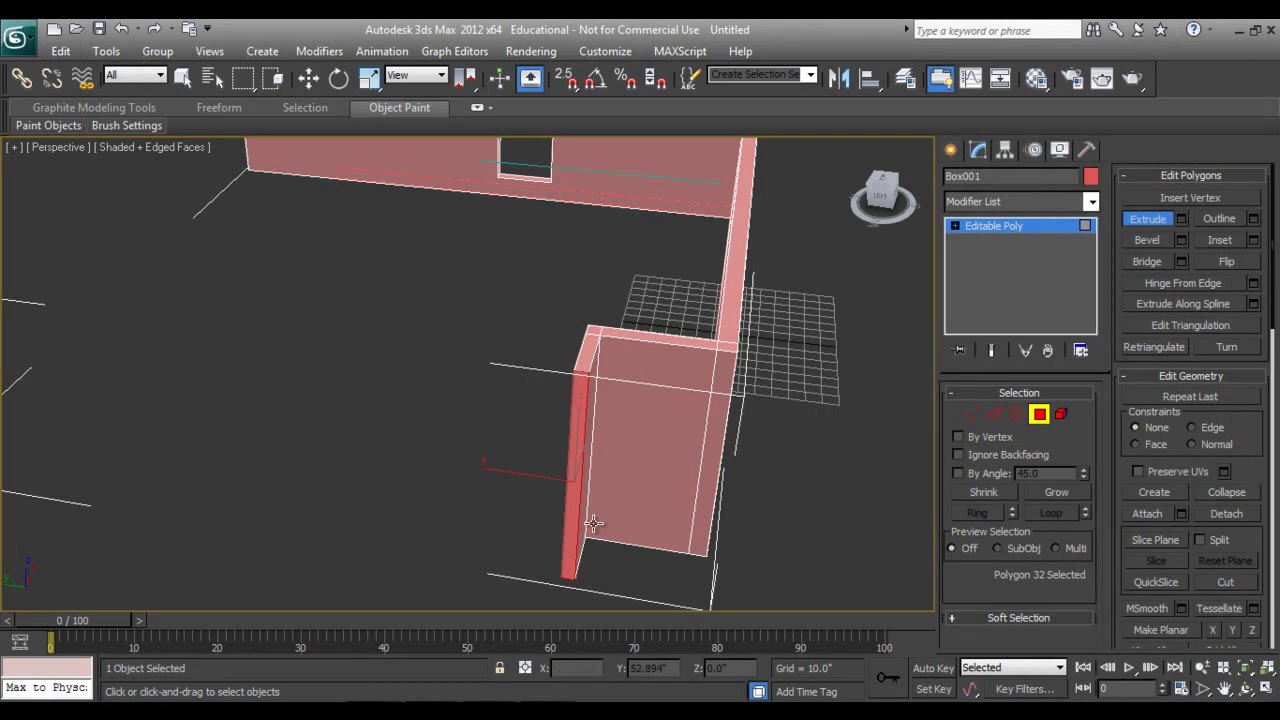
- Lengthen the outward wall section by moving its four end vertices along X to about -280.38 in
left_click(1250, 688)
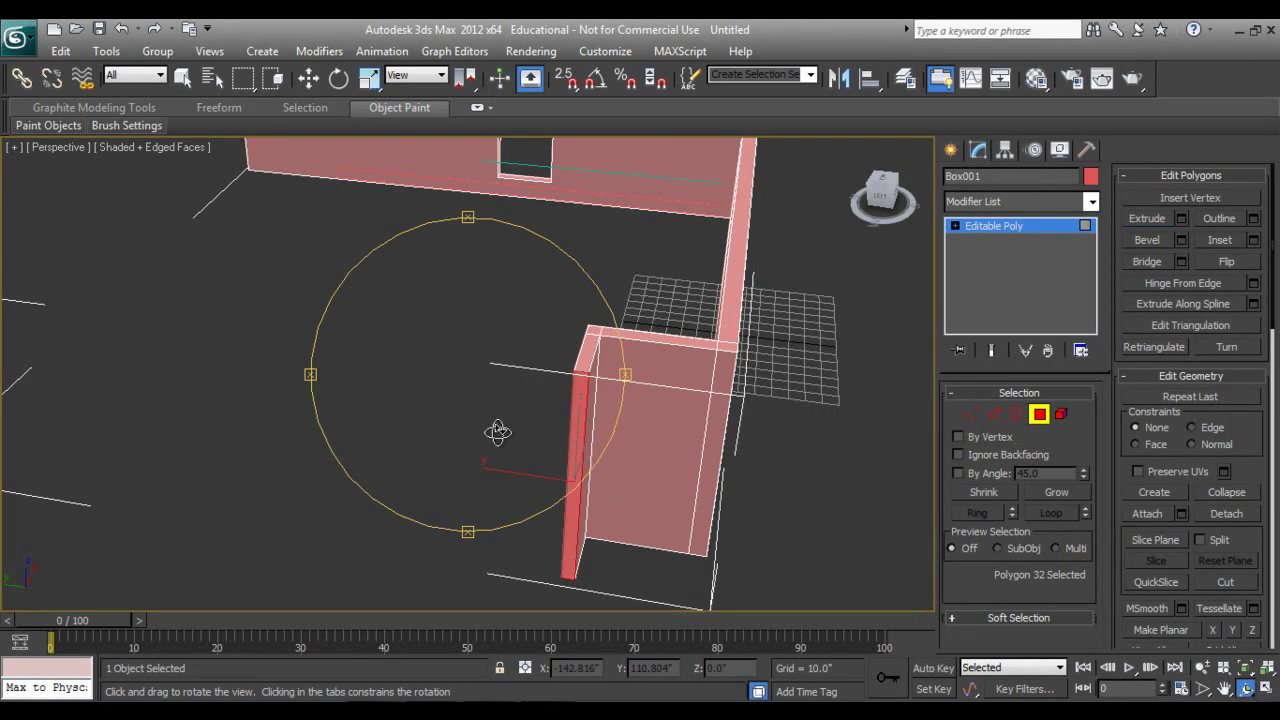
left_click_drag(517, 429, 423, 420)
left_click(975, 413)
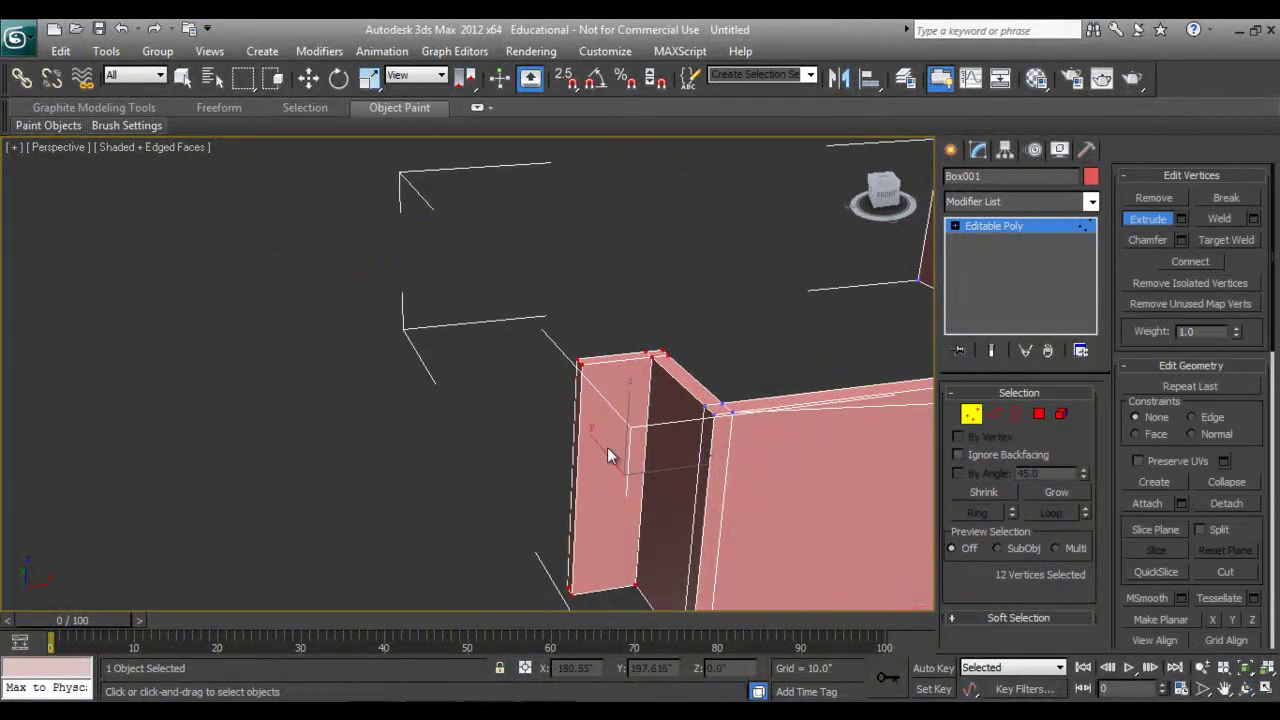
left_click_drag(543, 320, 594, 607)
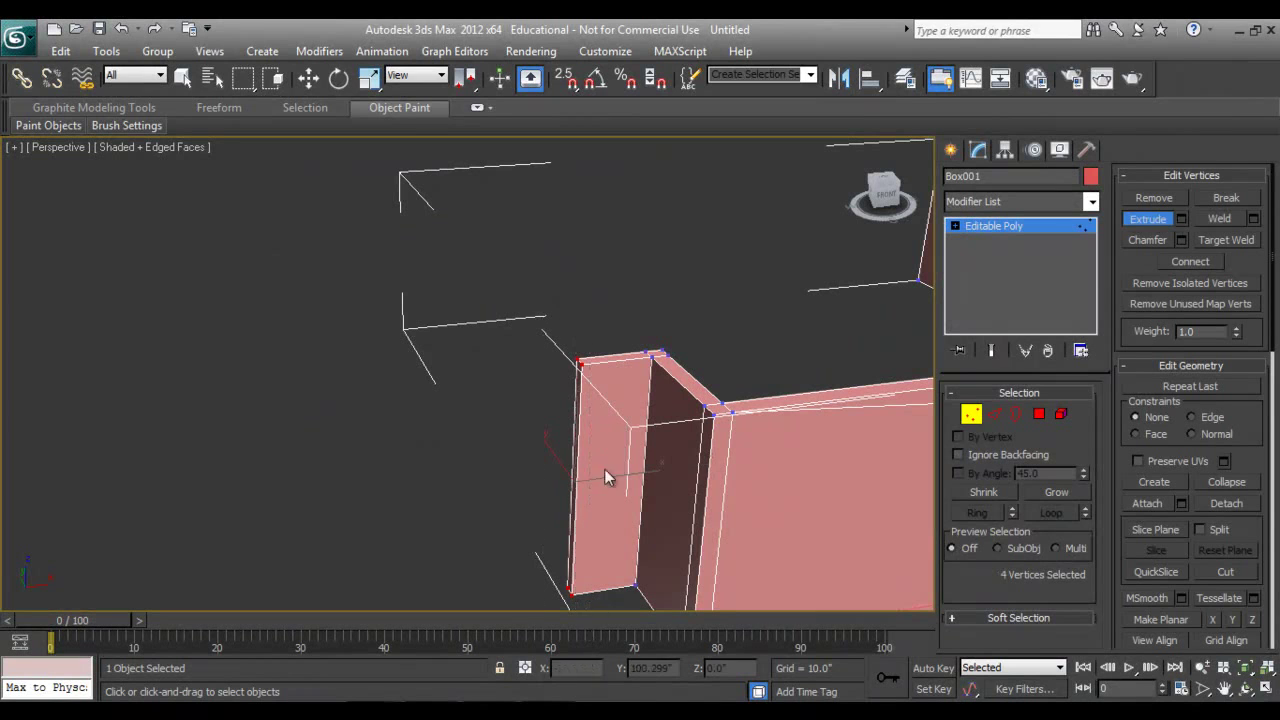
key("w")
left_click_drag(628, 478, 587, 479)
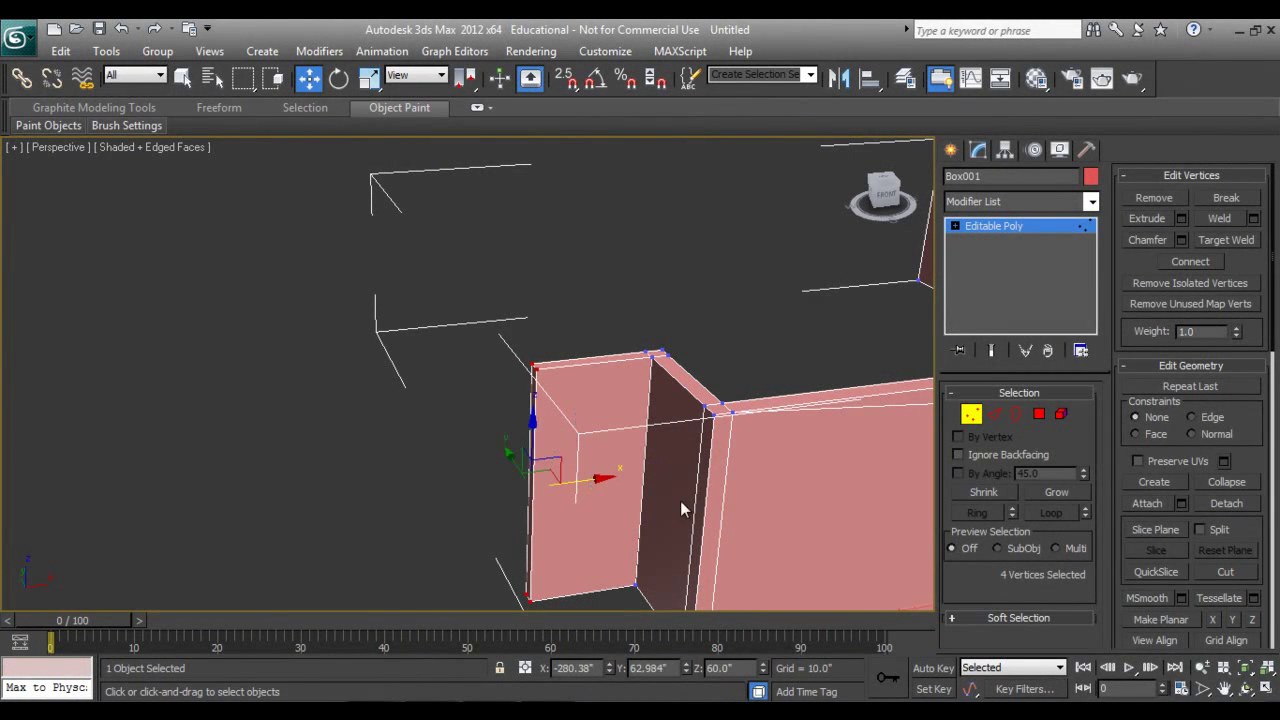
- Connect the outward section's four lengthwise edges with one segment and a slide of 78 near its free end
left_click(995, 415)
left_click_drag(570, 432, 576, 609)
right_click(574, 280)
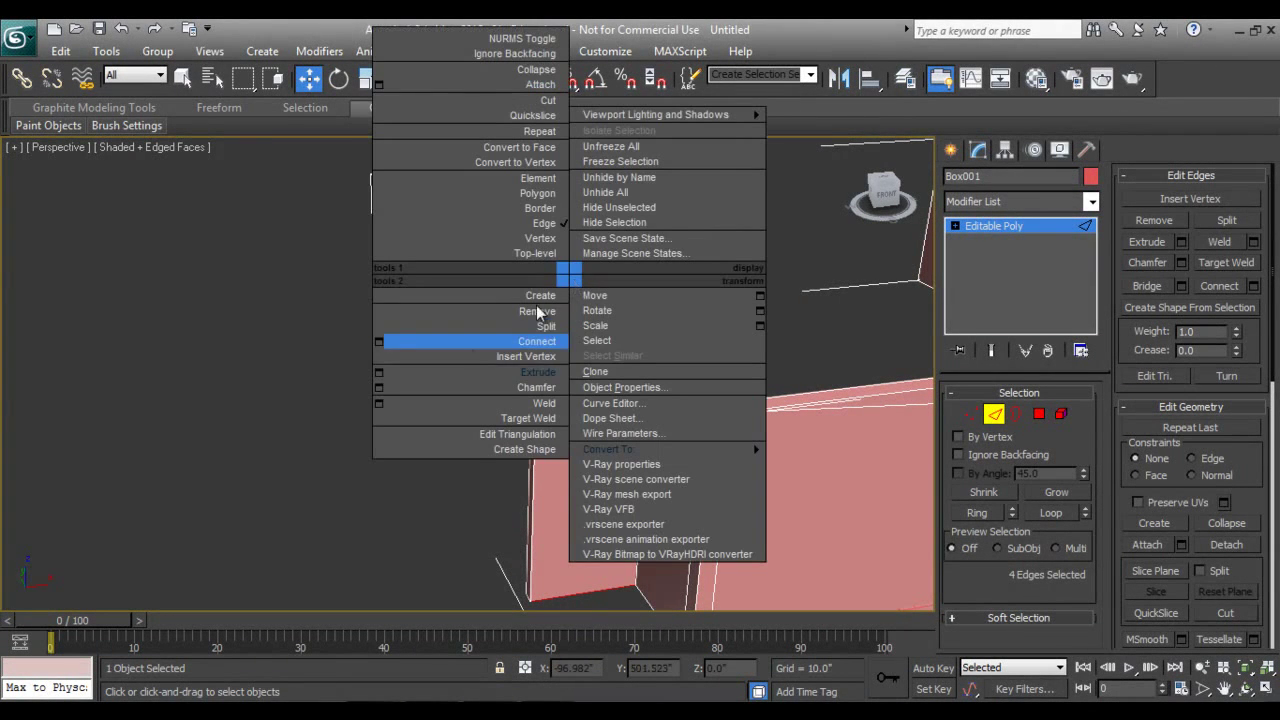
left_click(380, 343)
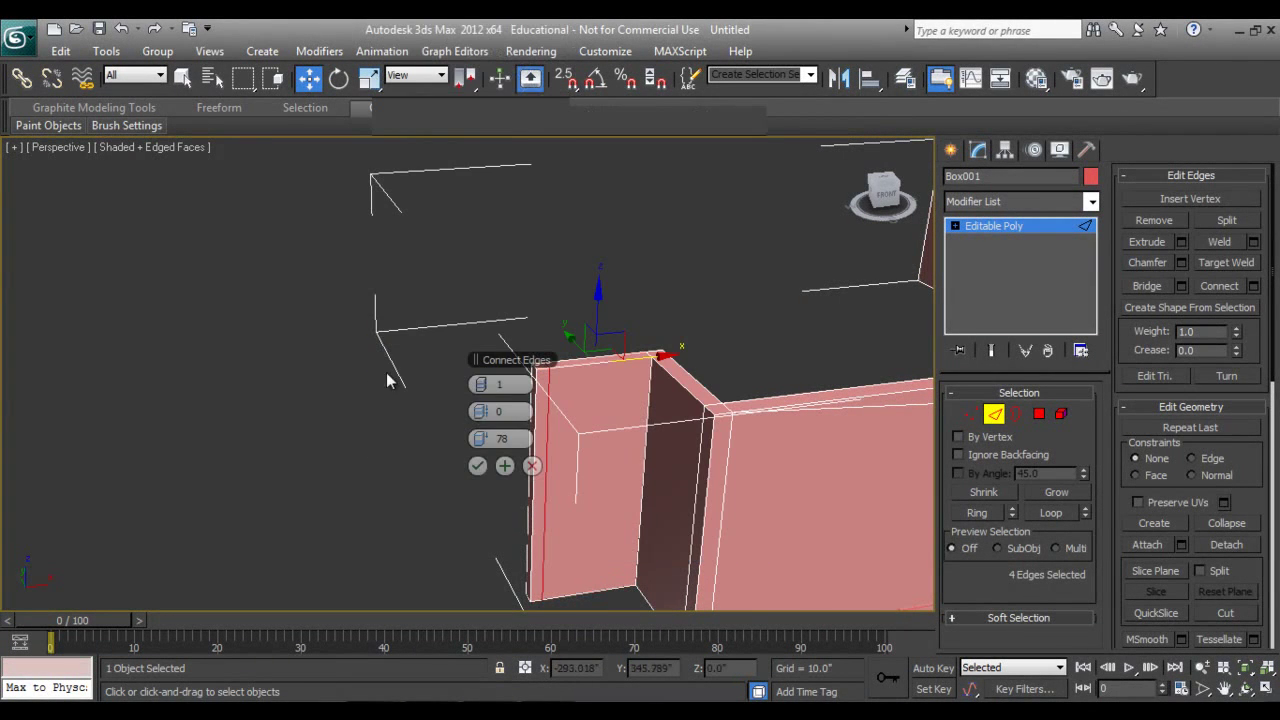
left_click(483, 465)
- Extrude the outward section's narrow end polygon parallel to the return wall, to about 0.9 in on Y
left_click(1039, 413)
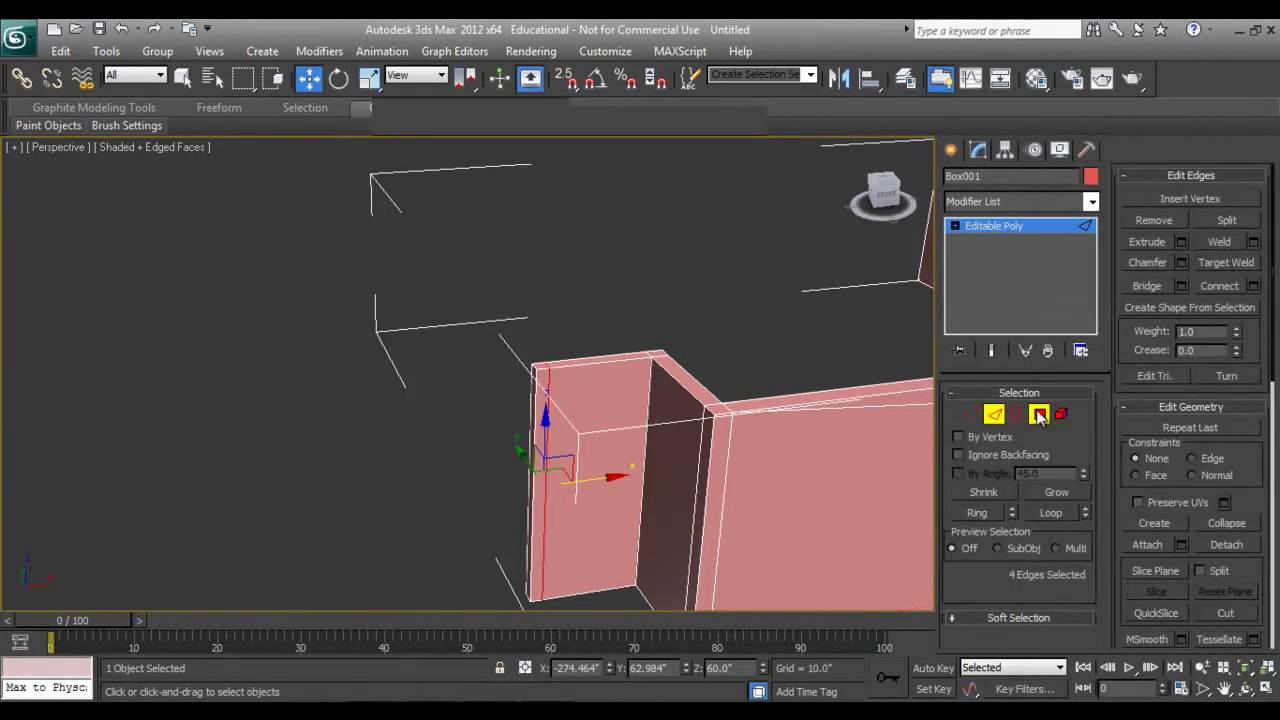
left_click(538, 533)
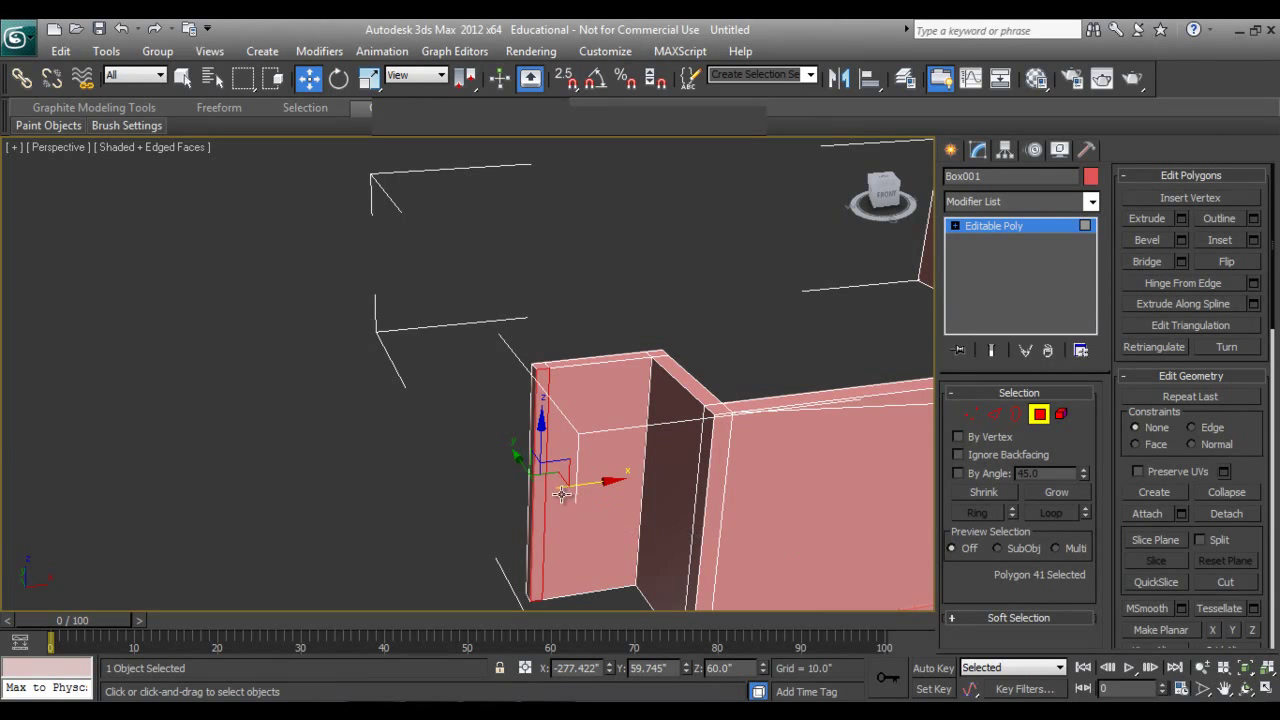
left_click(1245, 690)
left_click_drag(569, 459, 611, 487)
right_click(590, 500)
right_click(582, 505)
left_click(386, 468)
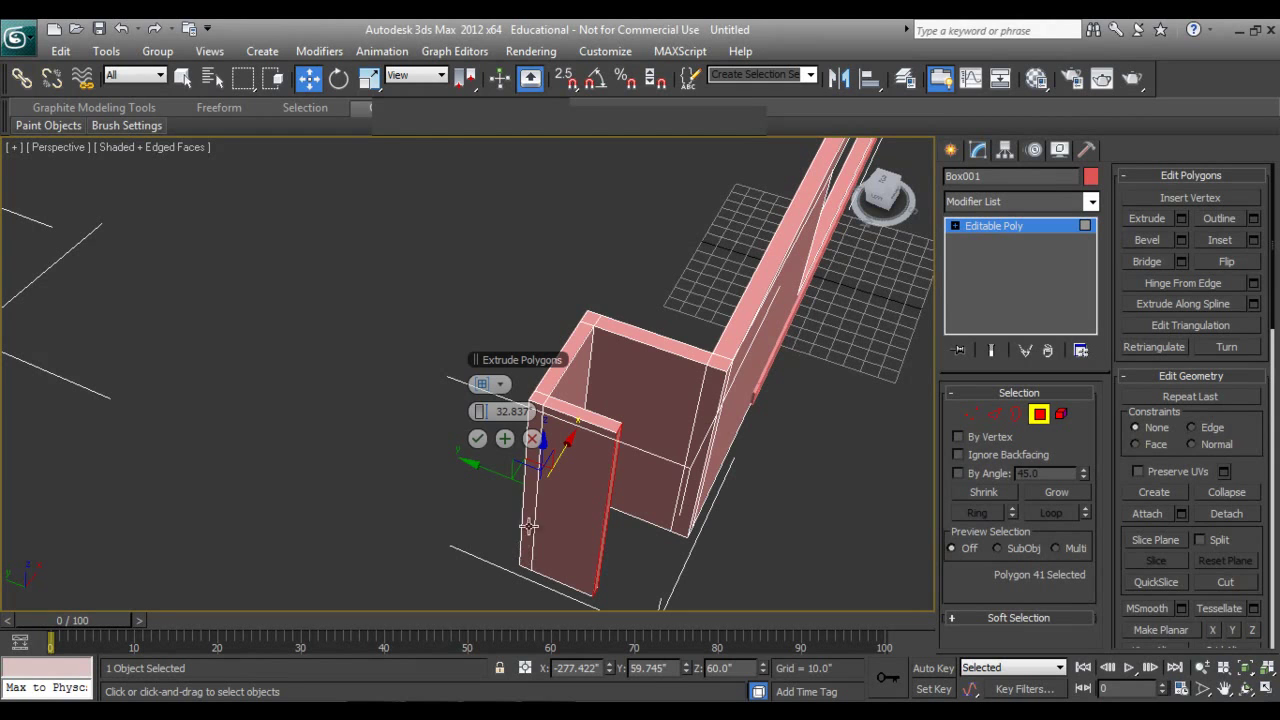
left_click_drag(486, 411, 524, 380)
left_click(477, 439)
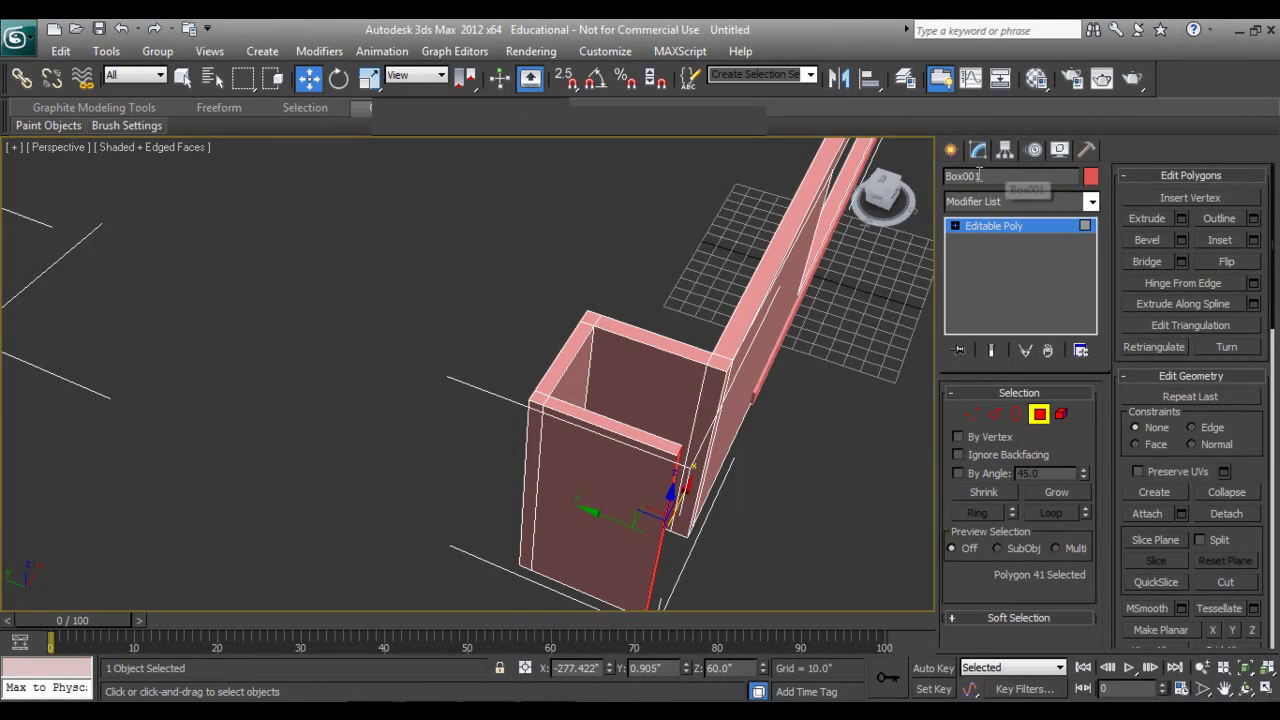
- In the Top view, move the last section's four end vertices along Y to about -2.09 in, level with the window wall's outer face
left_click(885, 187)
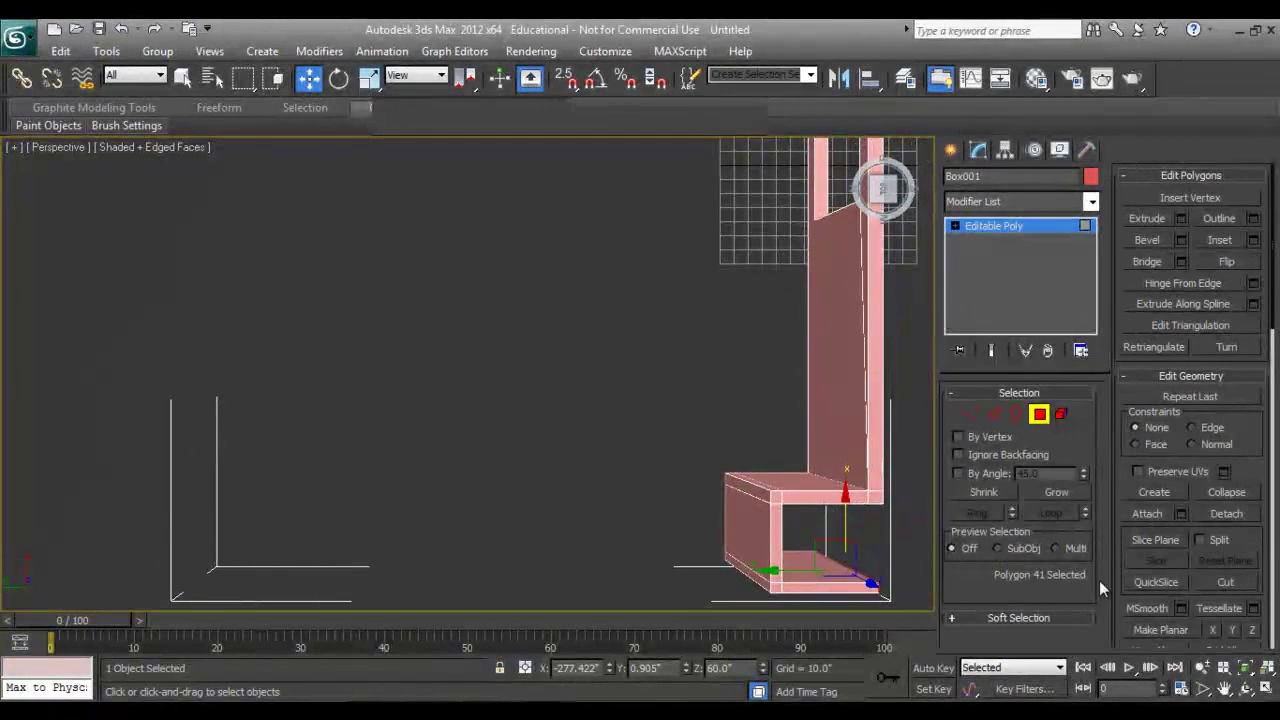
key("t")
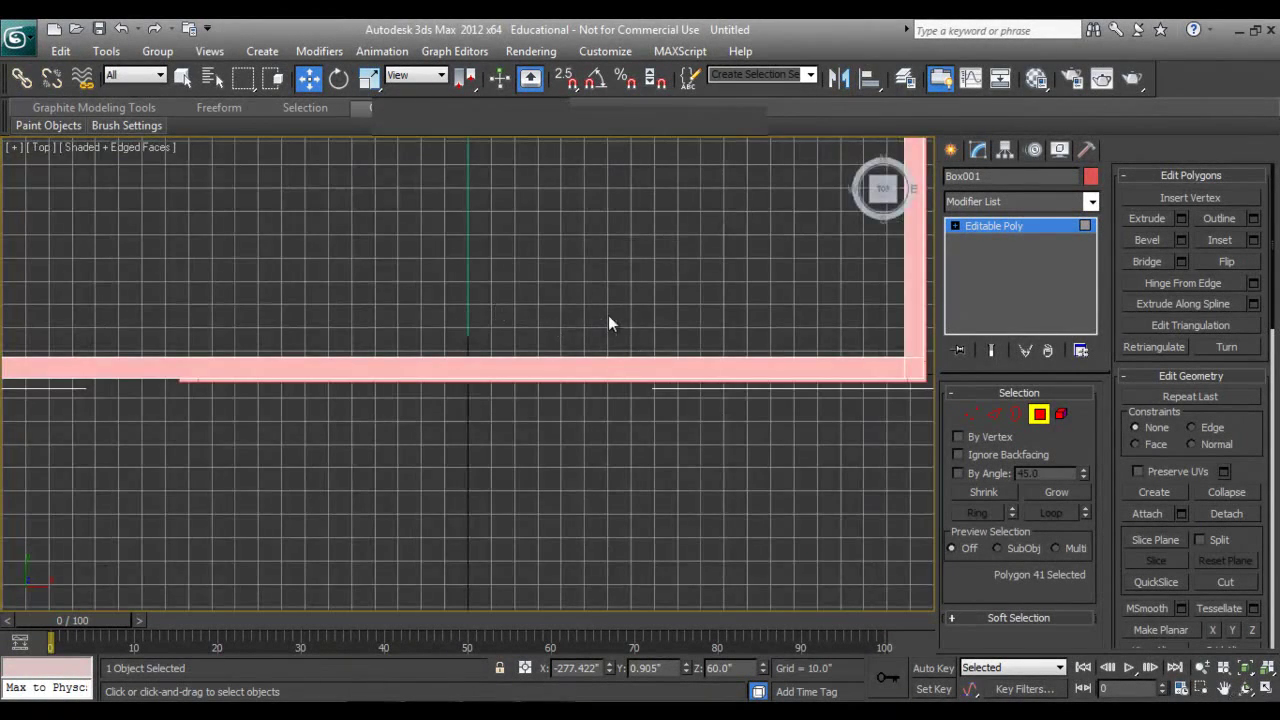
scroll(600, 317, "down", 4)
scroll(285, 431, "up", 5)
middle_click_drag(285, 431, 817, 523)
scroll(800, 388, "up", 2)
scroll(800, 388, "up", 2)
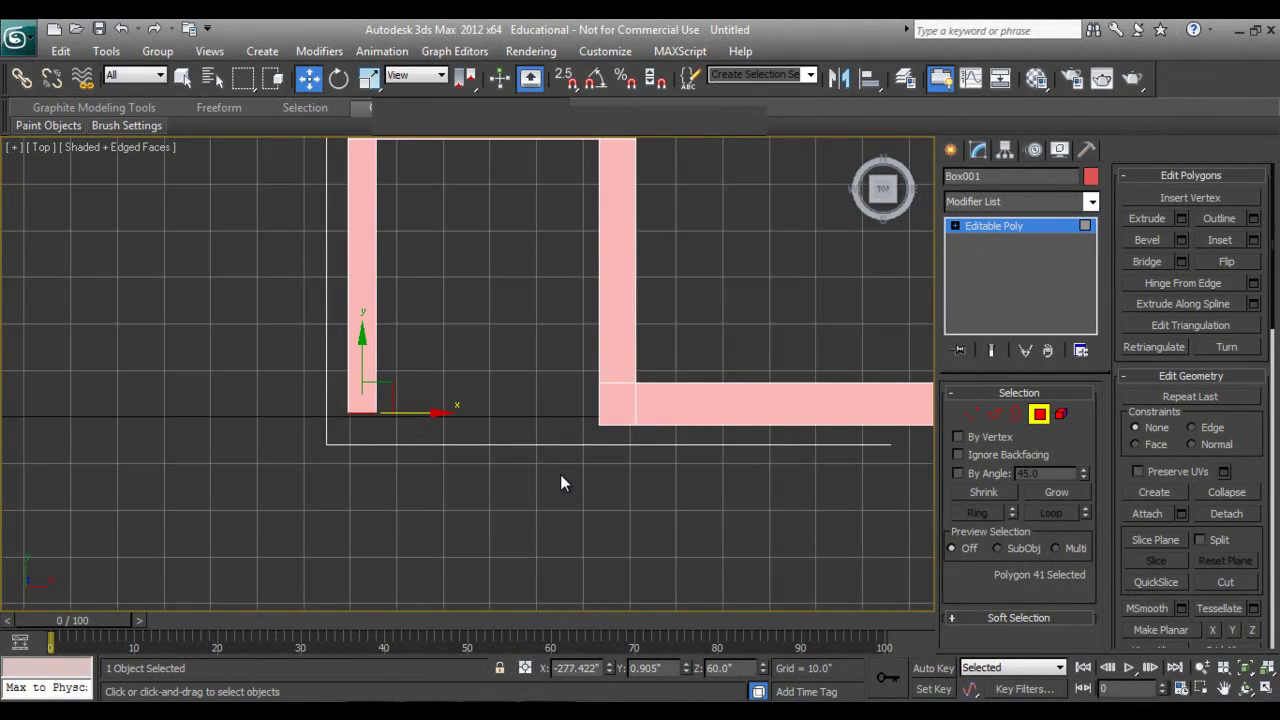
right_click(442, 418)
left_click(460, 433)
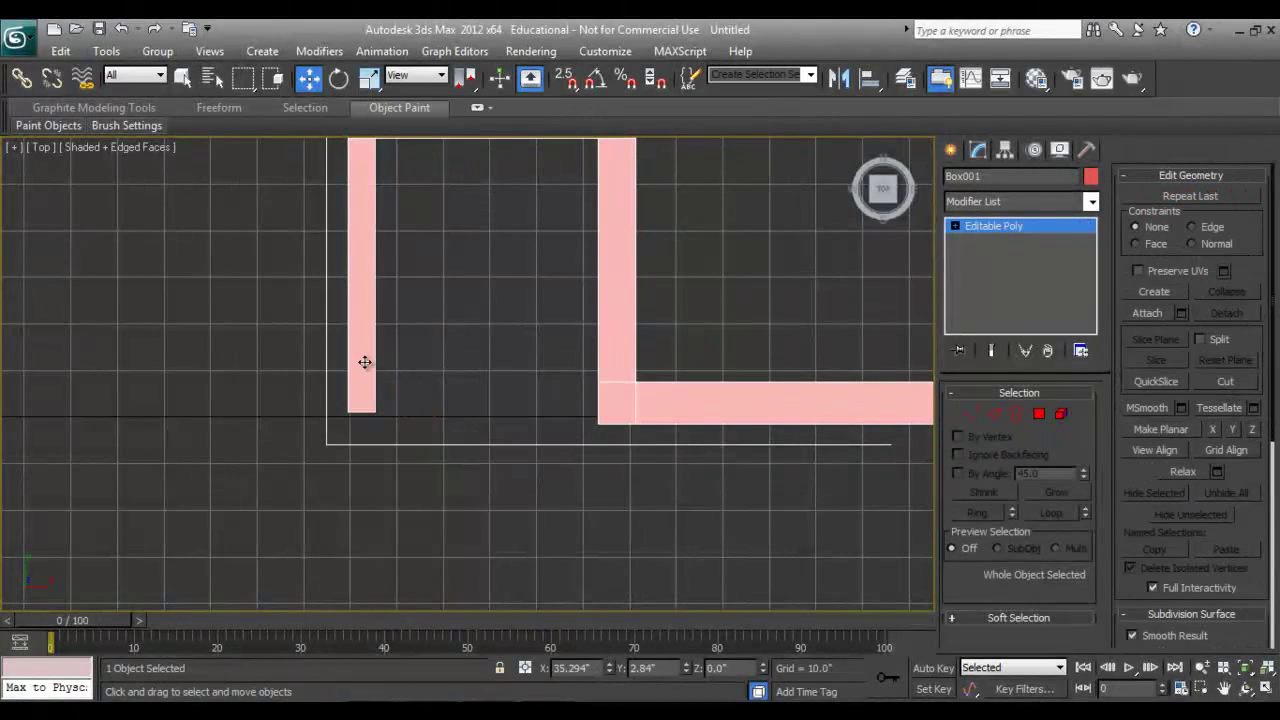
left_click(972, 410)
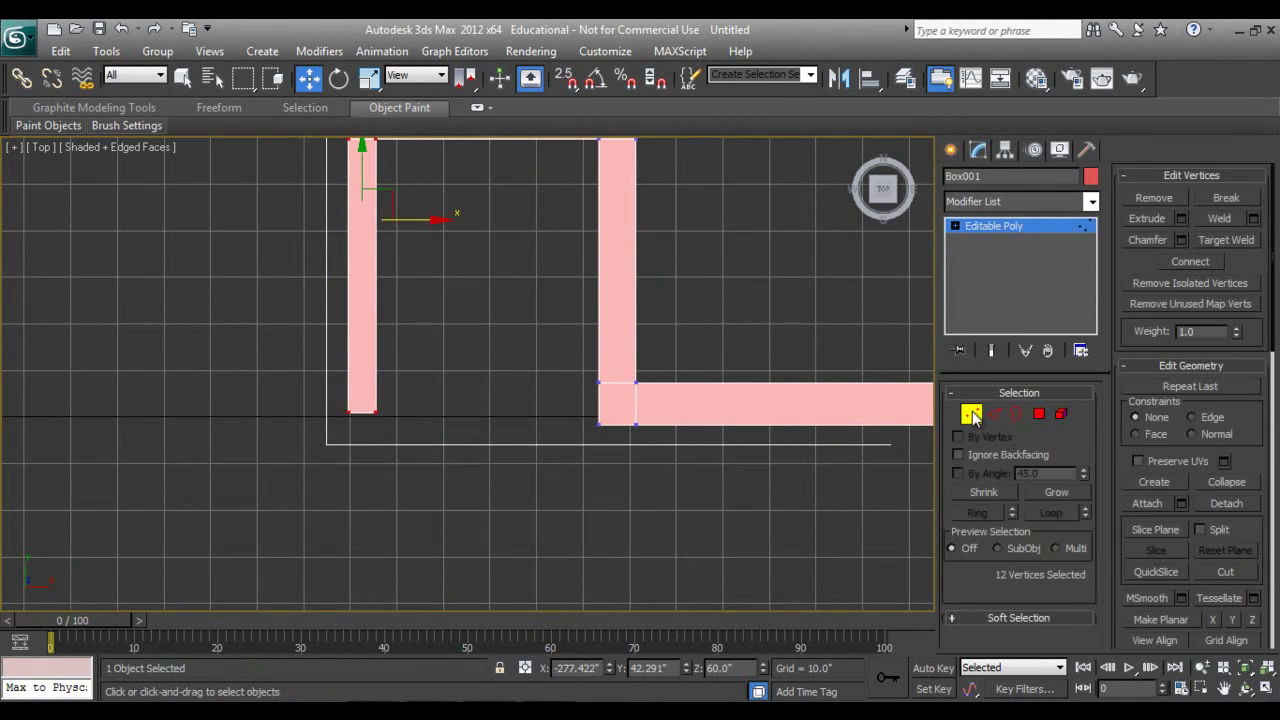
left_click_drag(515, 487, 515, 487)
mouse_move(363, 336)
left_mouse_down()
mouse_move(371, 327)
mouse_move(372, 350)
left_mouse_up()
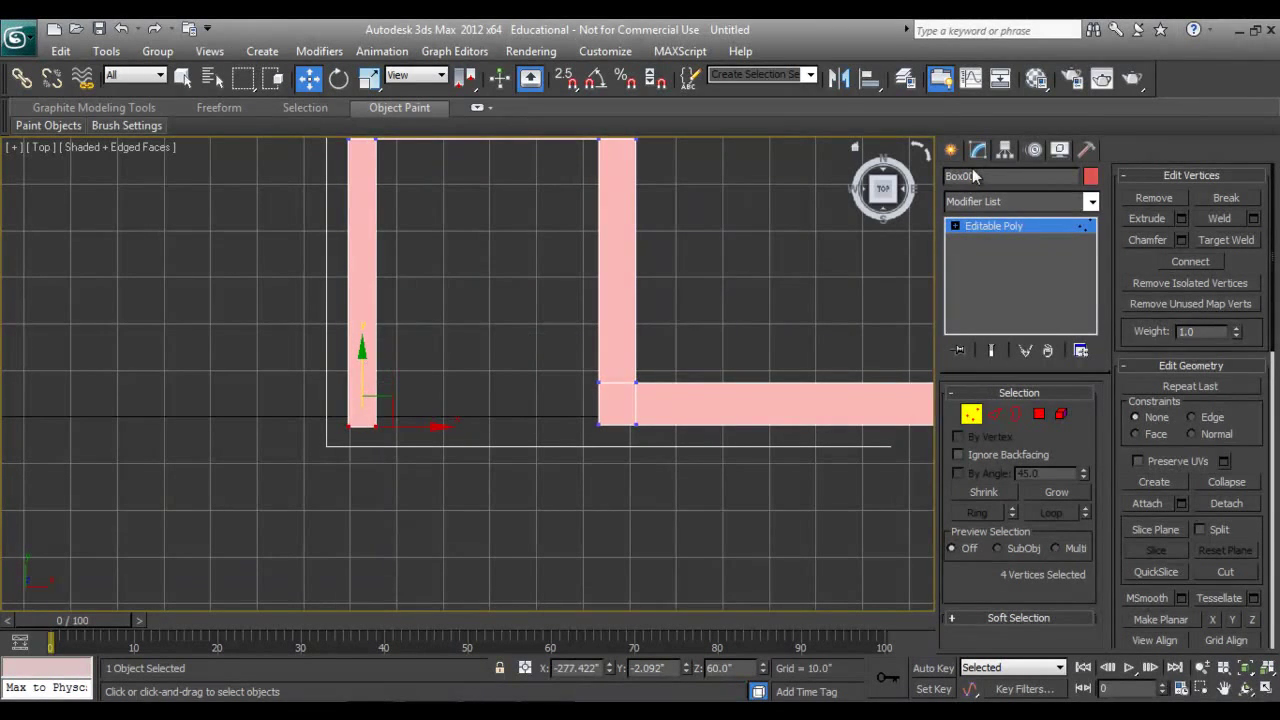
- Leave vertex editing and examine the extended walls, their openings and the new recess in the Perspective view
left_click(950, 149)
scroll(530, 410, "down", 4)
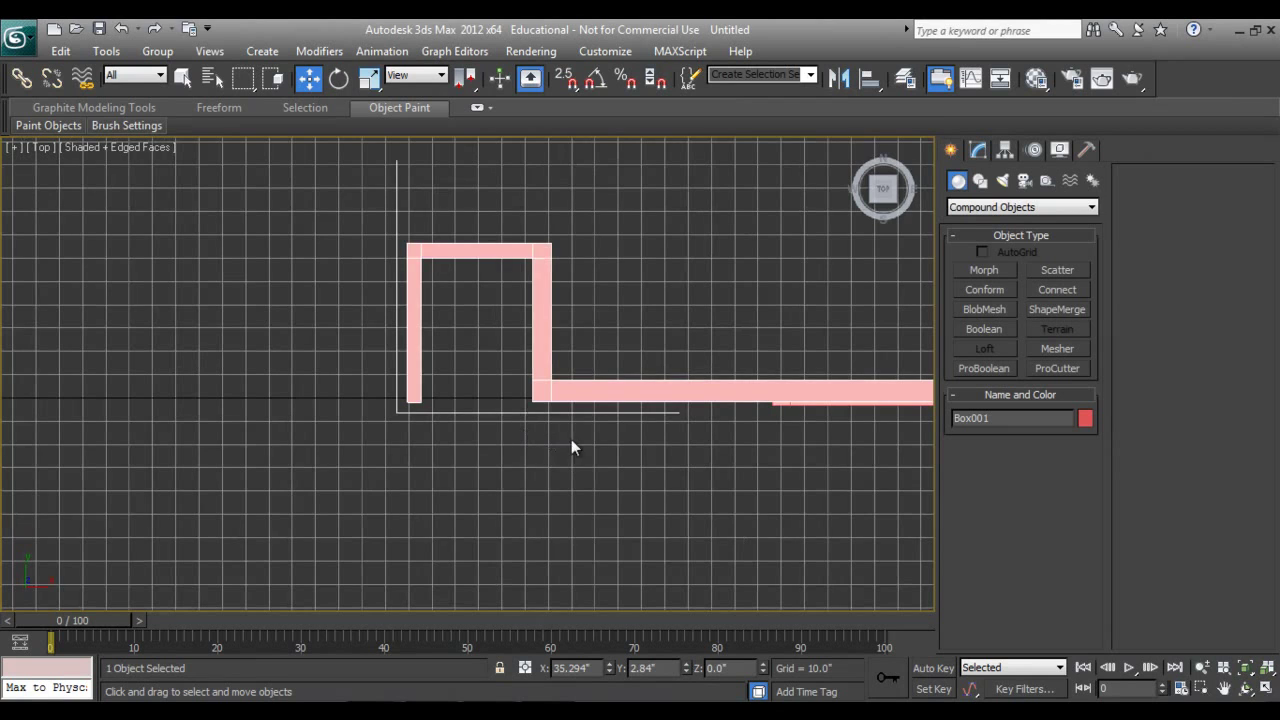
key("p")
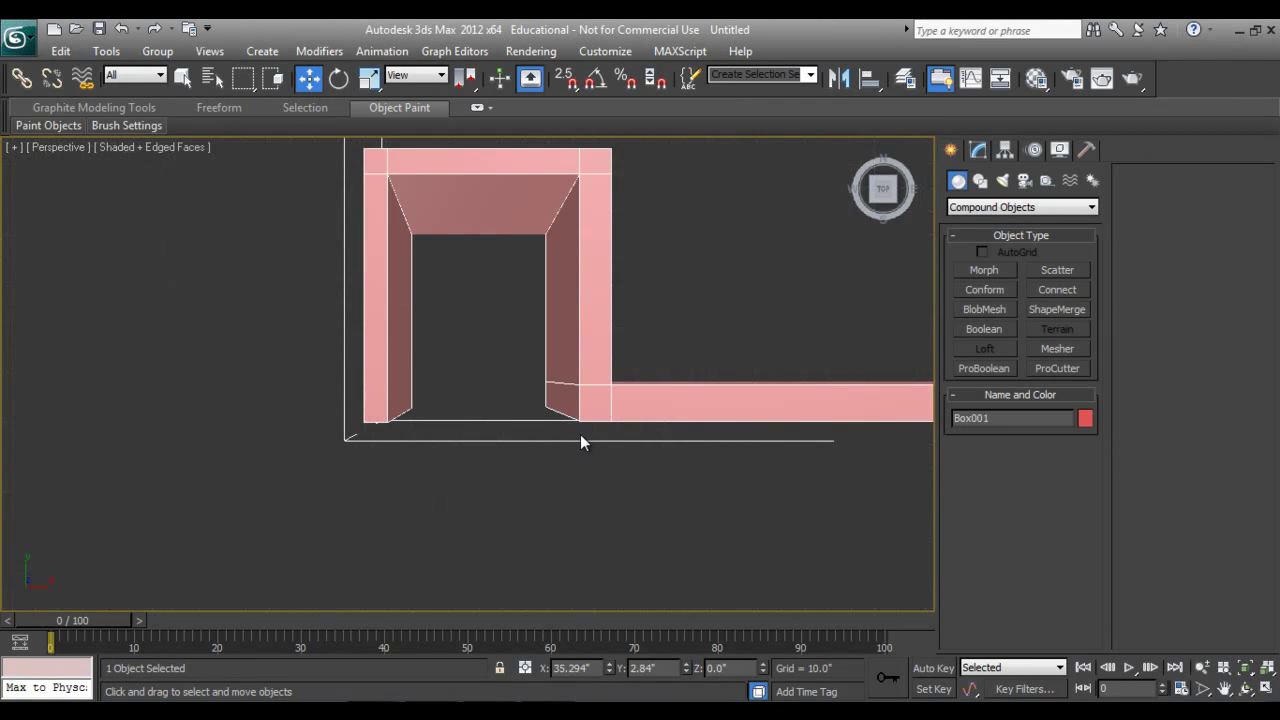
middle_click_drag(563, 506, 692, 366, "alt")
scroll(690, 370, "down", 5)
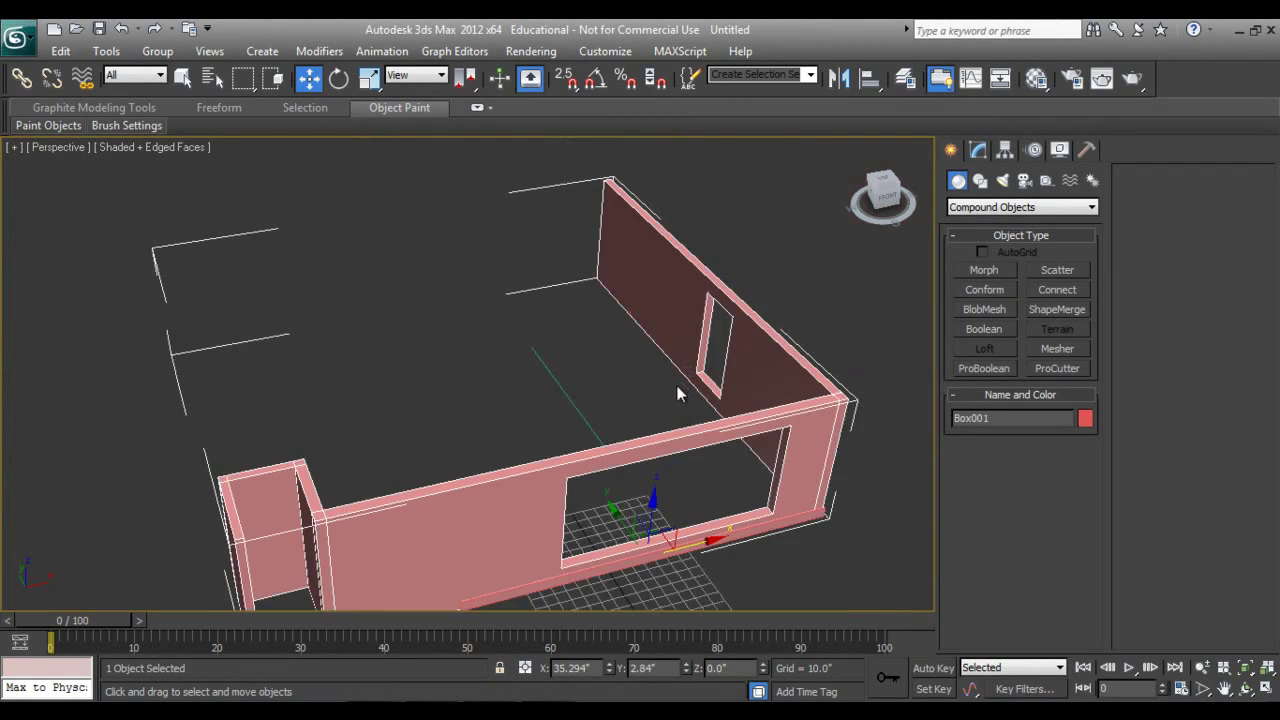
middle_click_drag(627, 485, 440, 441, "alt")
scroll(414, 485, "up", 3)
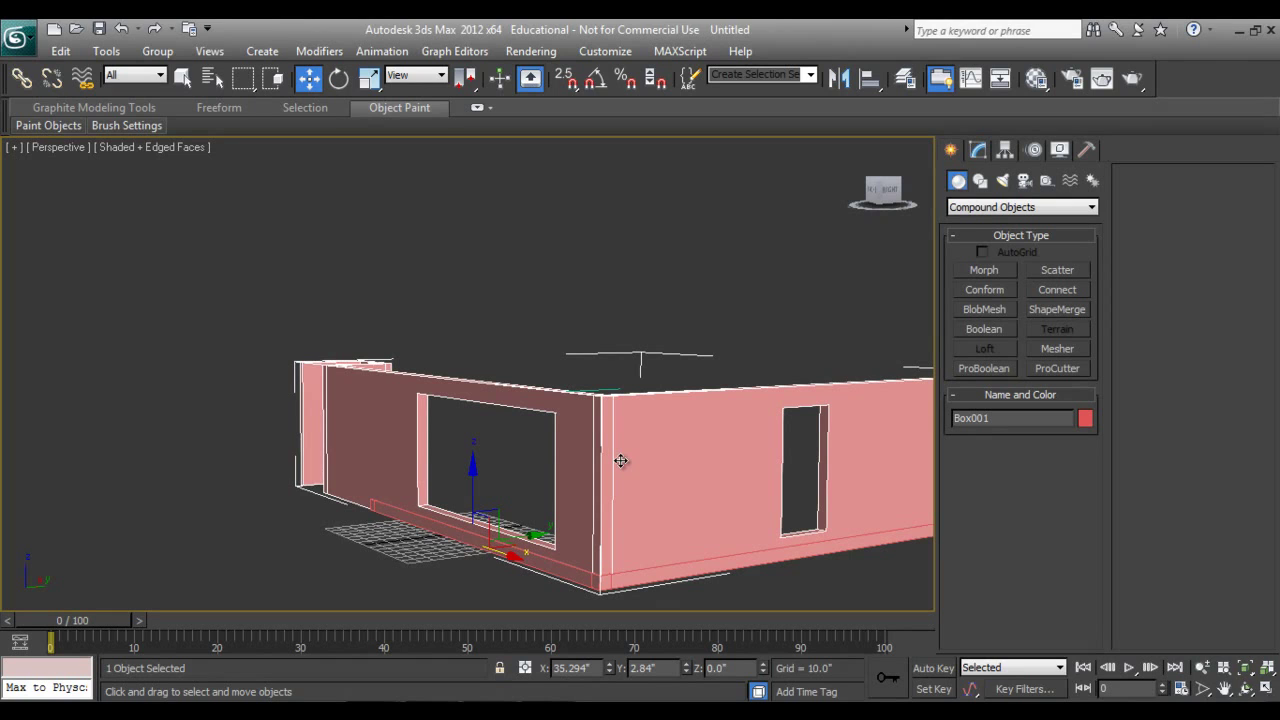
- Select the baseboard and examine it and the wall recess from several angles in the Perspective view
left_click(549, 250)
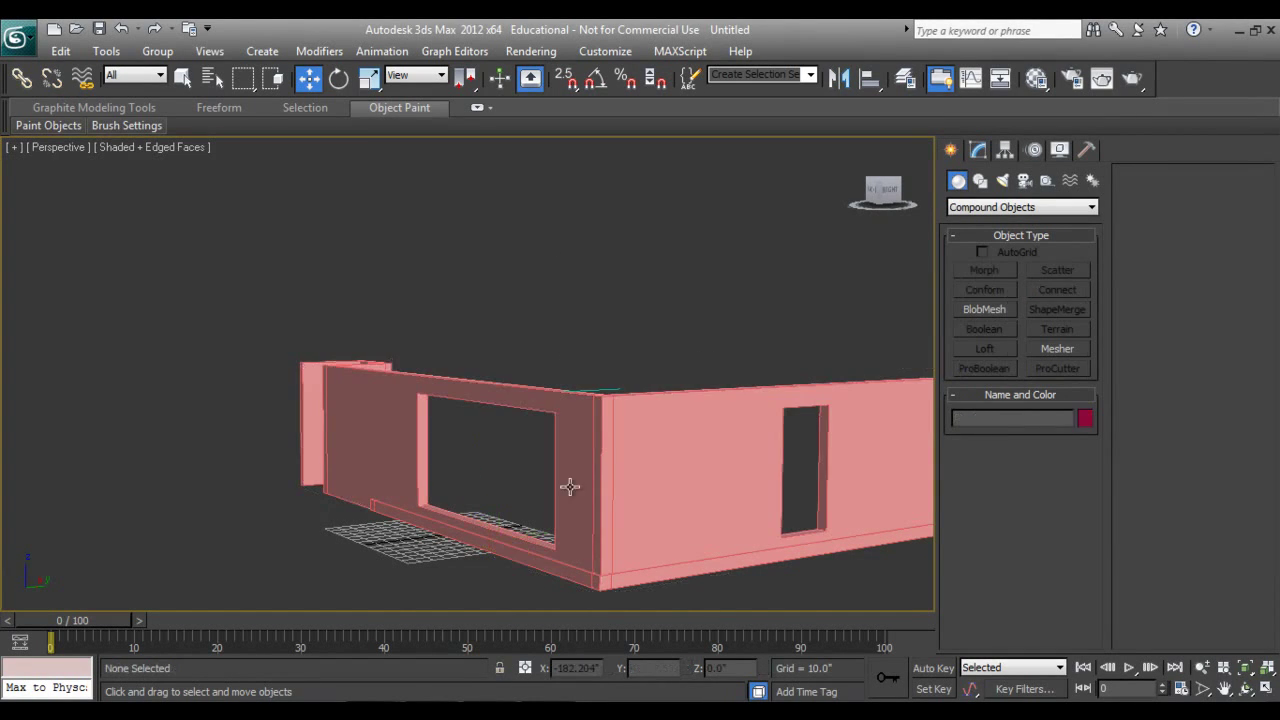
left_click(578, 576)
key("f")
key("p")
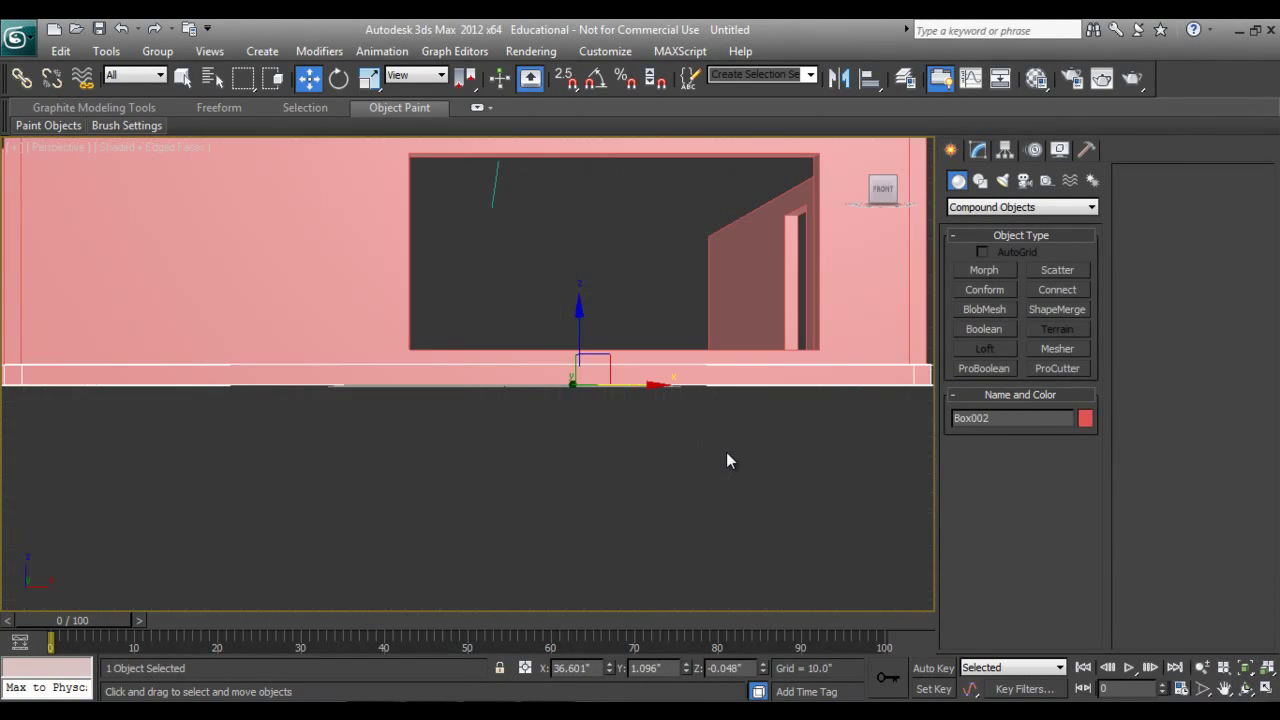
middle_click_drag(709, 472, 626, 451, "alt")
key("ctrl+r")
left_click_drag(438, 384, 477, 437)
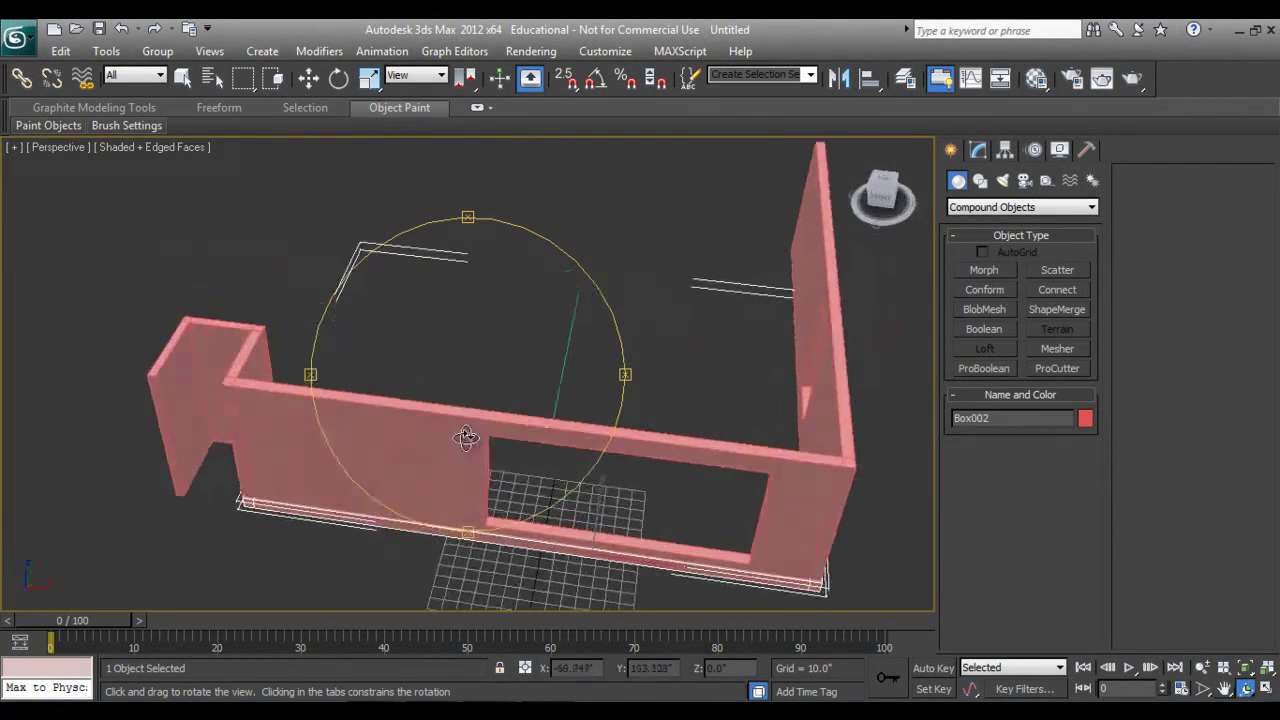
scroll(363, 397, "up", 5)
middle_click_drag(363, 397, 738, 430)
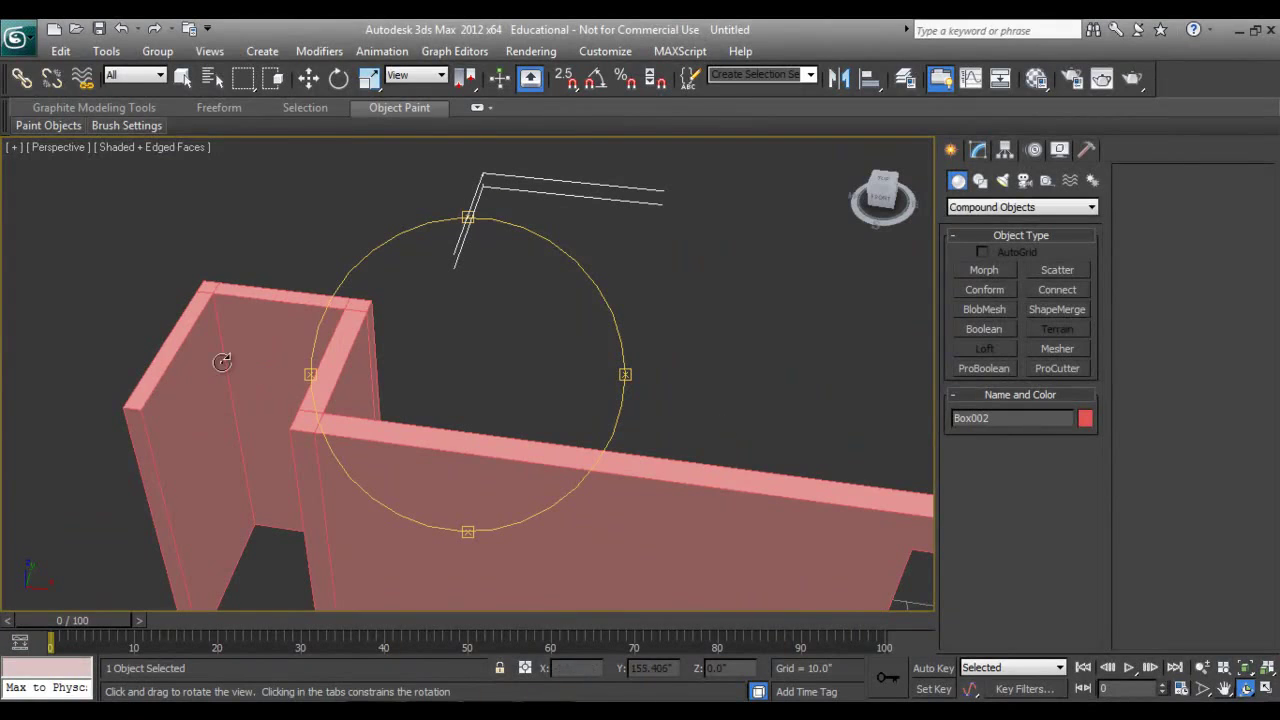
left_click(980, 149)
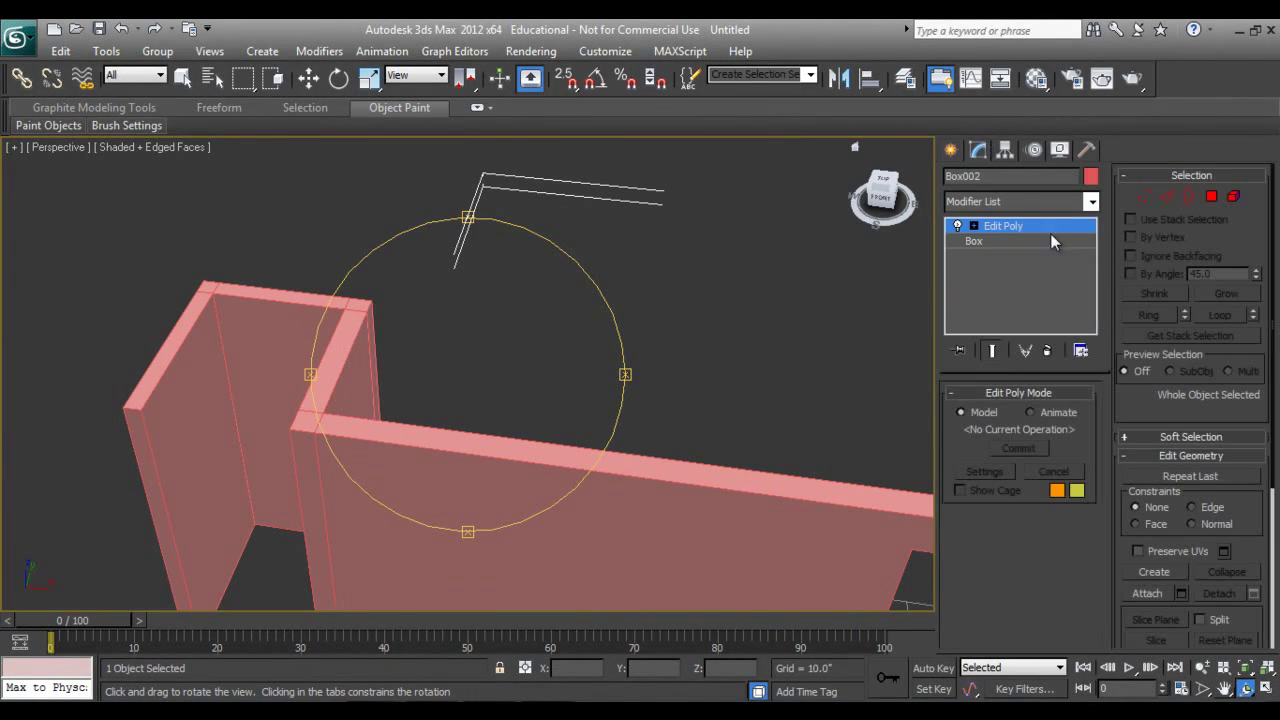
left_click(1211, 199)
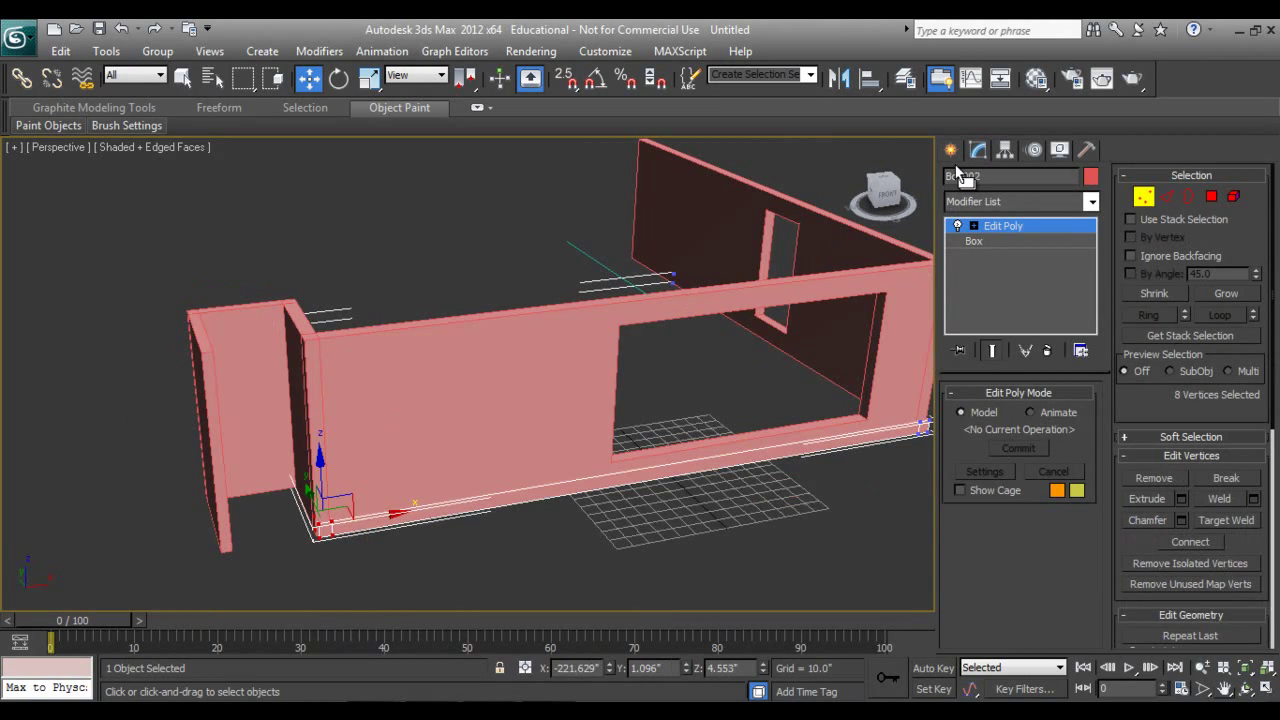
left_click(951, 149)
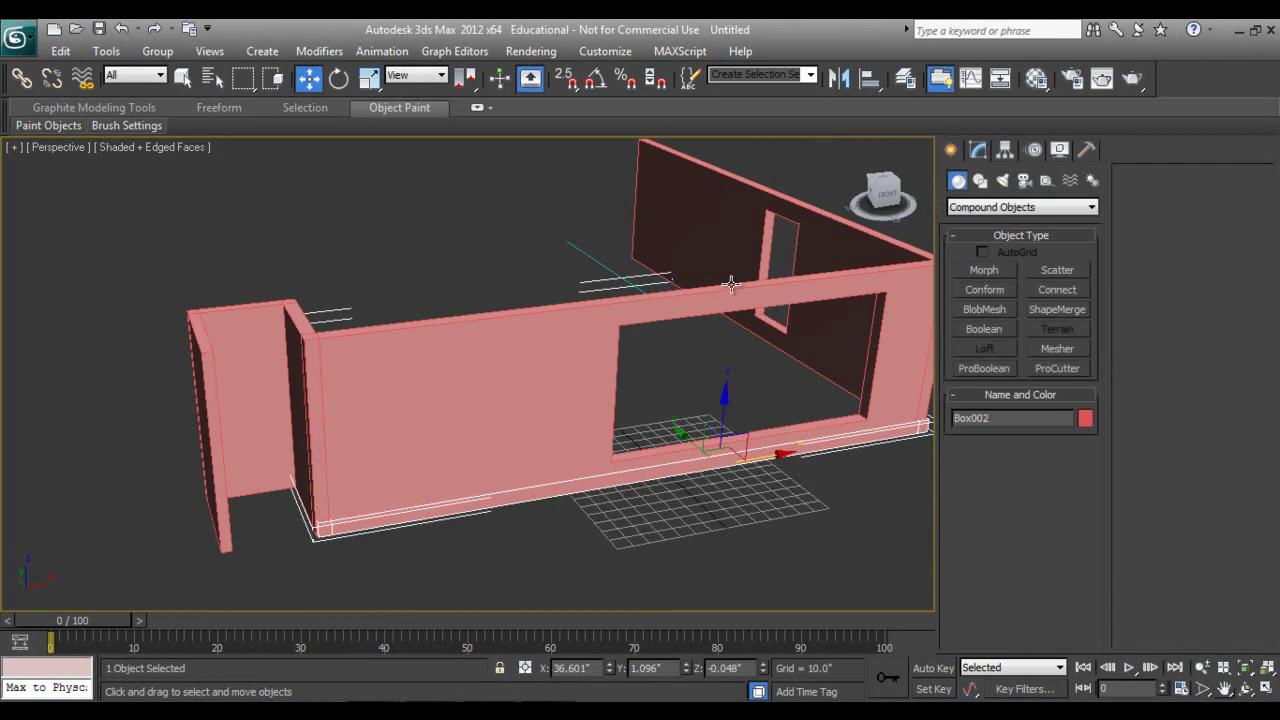
- Widen the recess by moving the lower walls' twelve outer end vertices outward along X to about -302.7 in
left_click(623, 303)
left_click(976, 149)
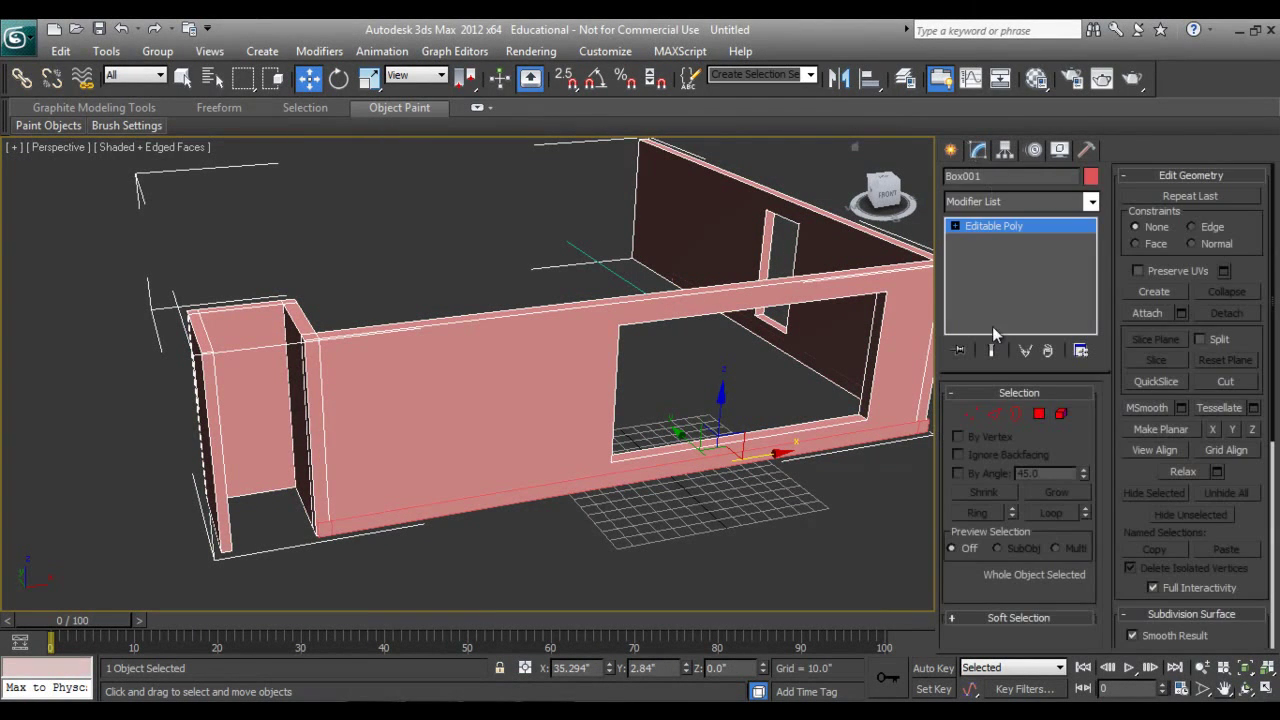
left_click(970, 416)
left_click_drag(136, 238, 244, 600)
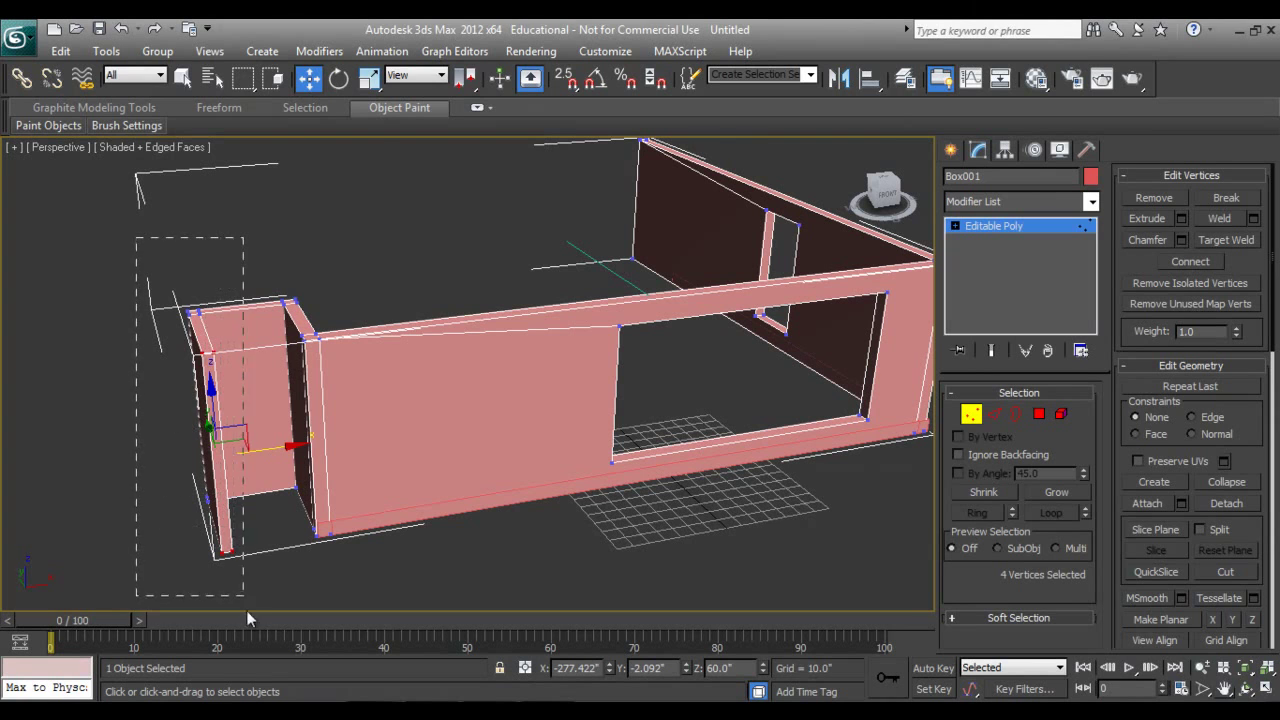
left_click_drag(257, 419, 208, 418)
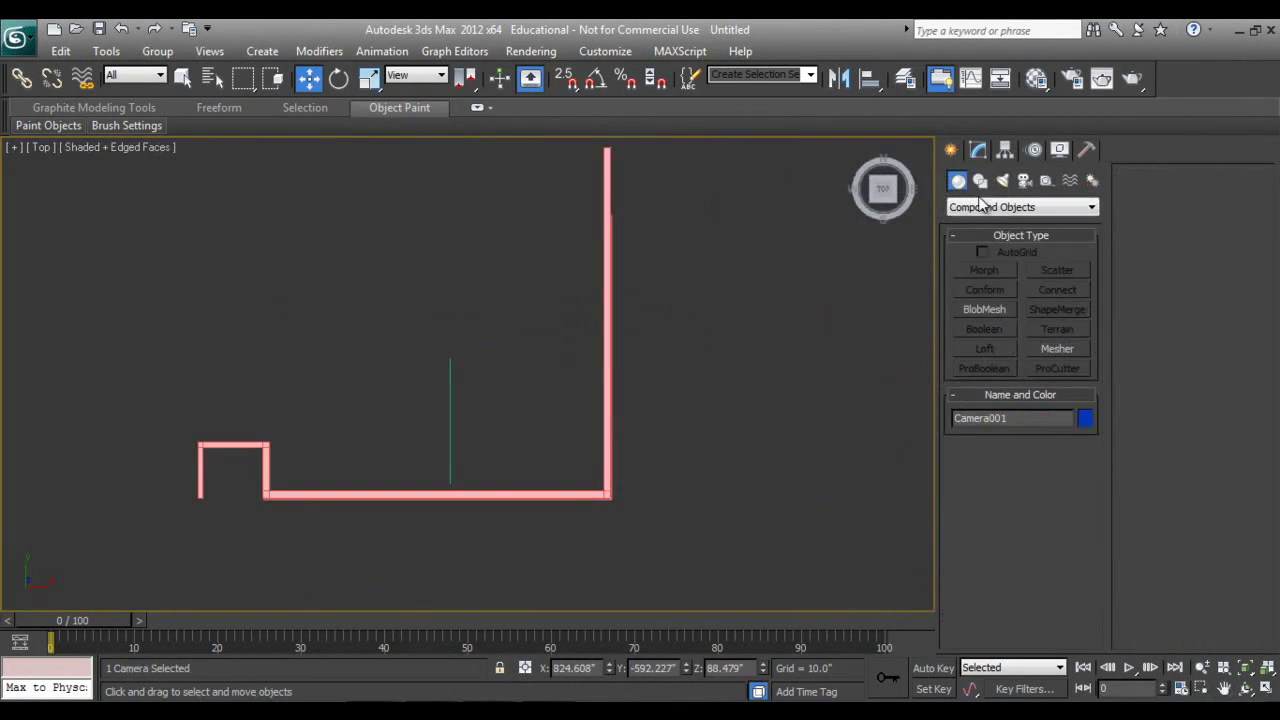
- In the Top view, draw an L-shaped line from the long wall's far end through the corner to the recess's outer end
left_click(980, 181)
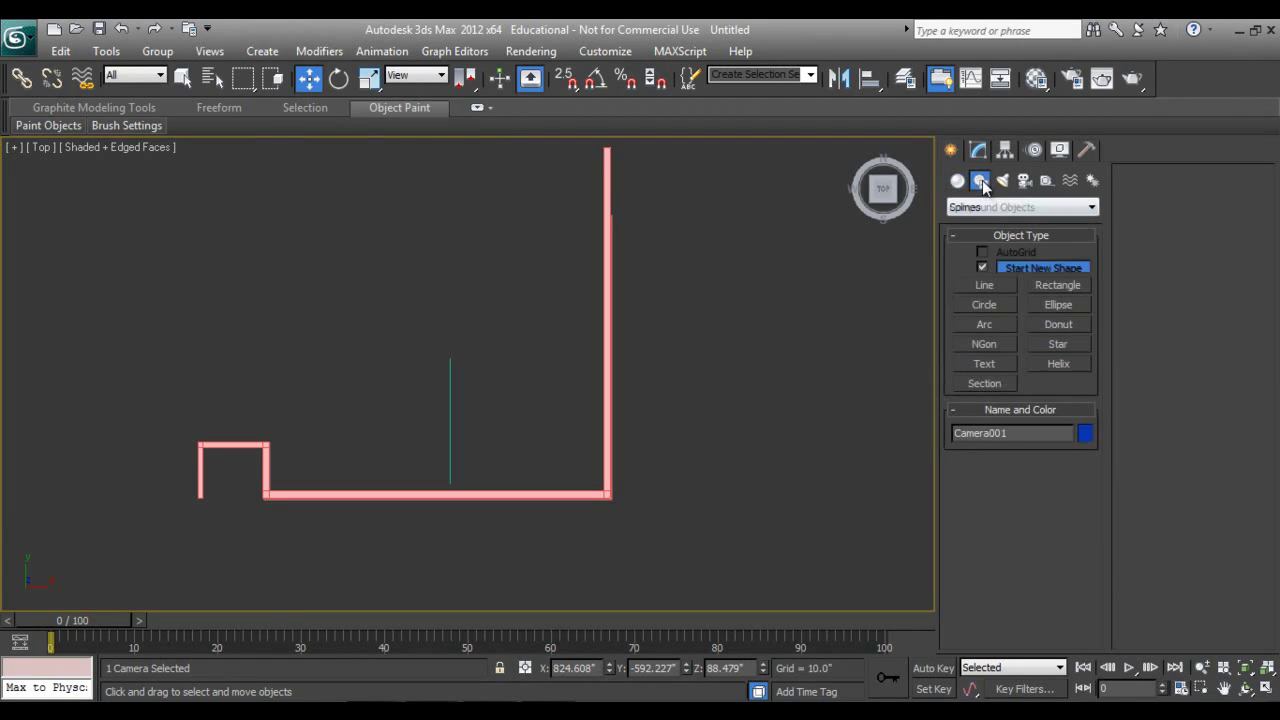
left_click(984, 285)
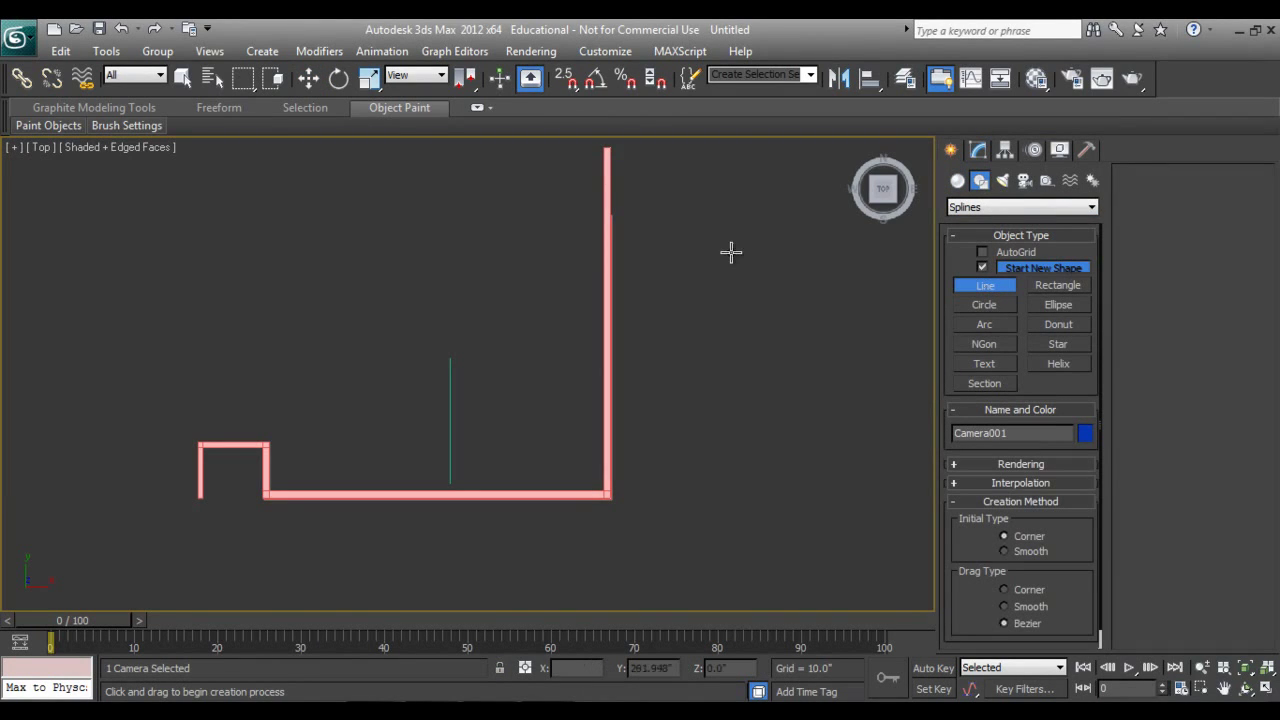
left_click(606, 148)
left_click(608, 494)
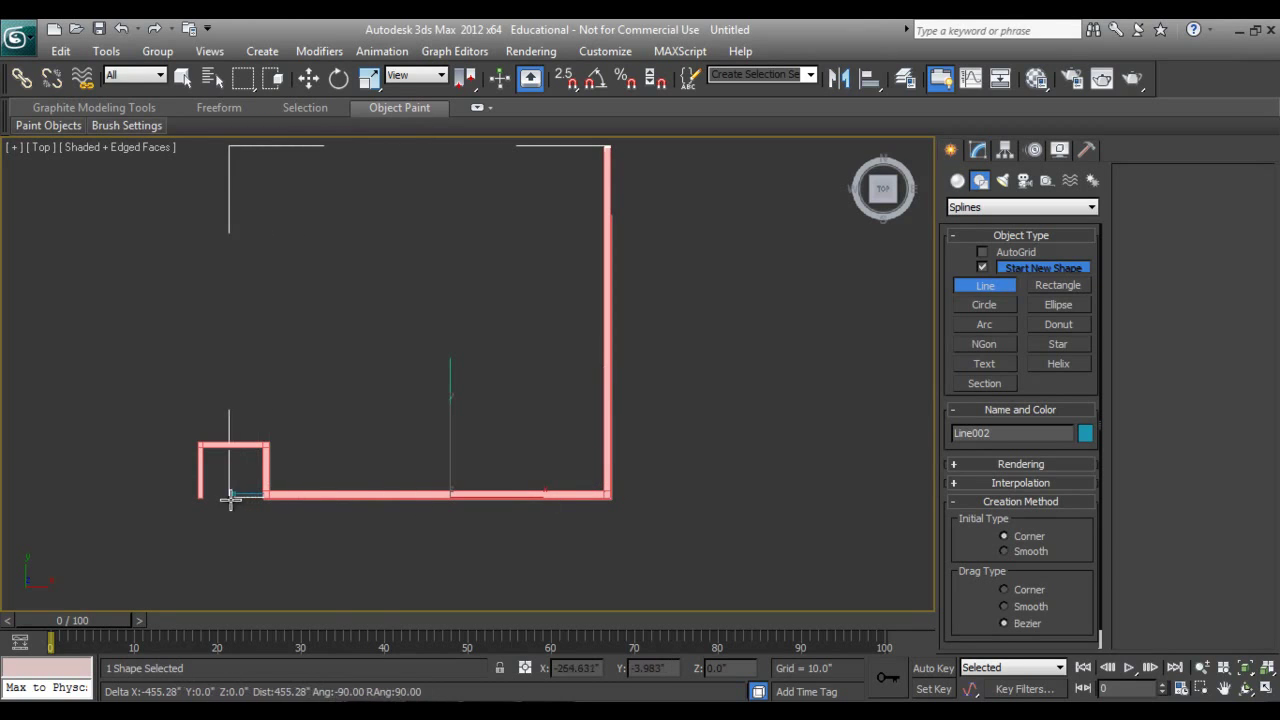
left_click(198, 494)
right_click(352, 521)
- In the Perspective view, raise the L-shaped line above the walls to about 142.6 in on Z
key("p")
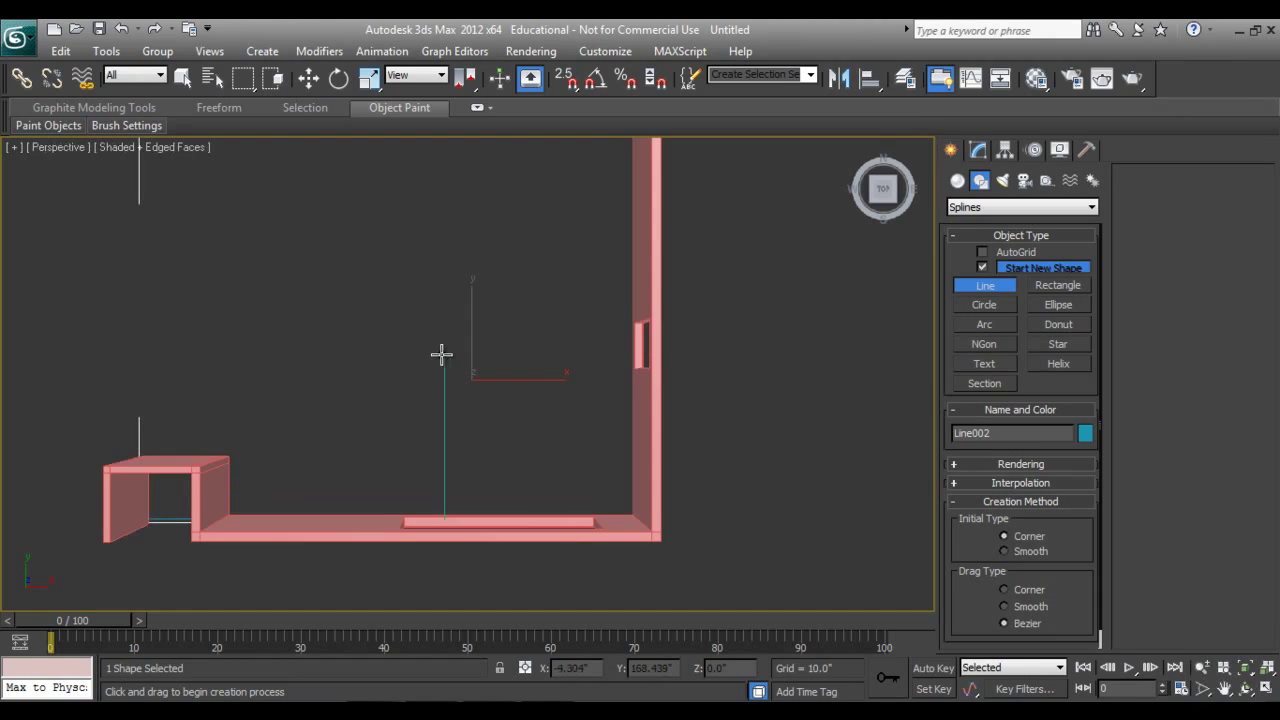
middle_click_drag(525, 454, 504, 375, "alt")
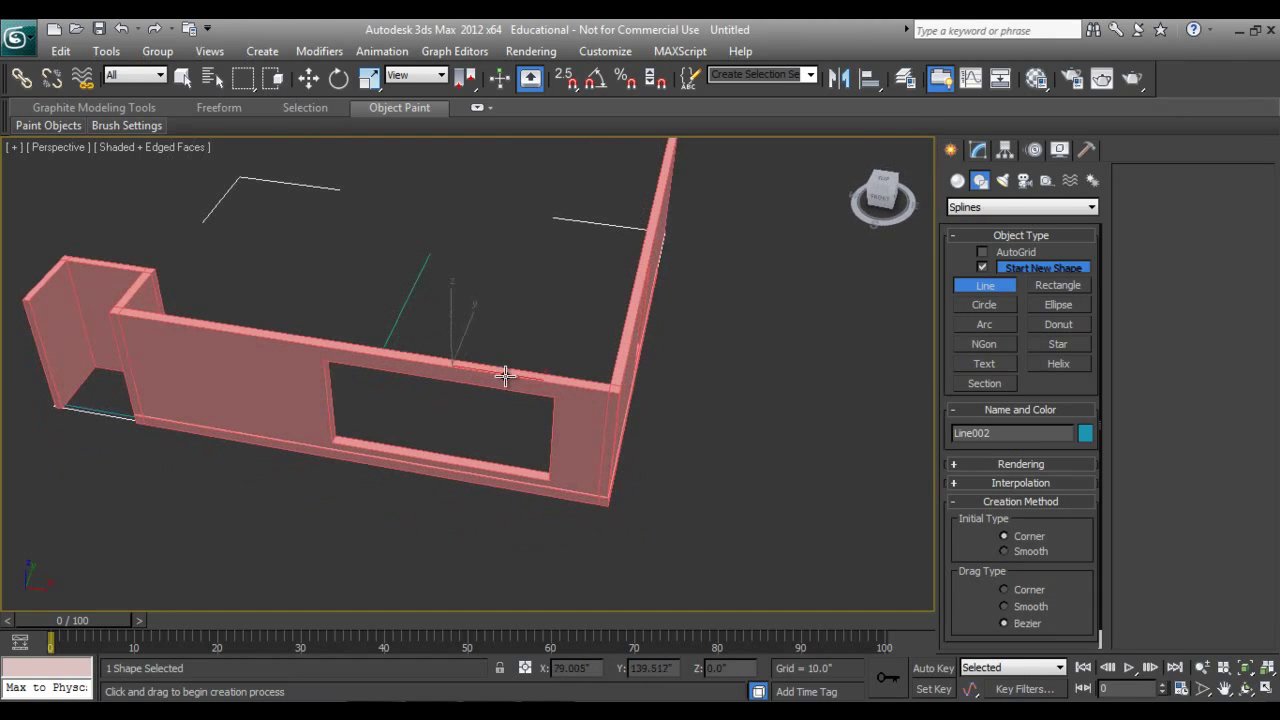
key("w")
left_click_drag(451, 290, 448, 158)
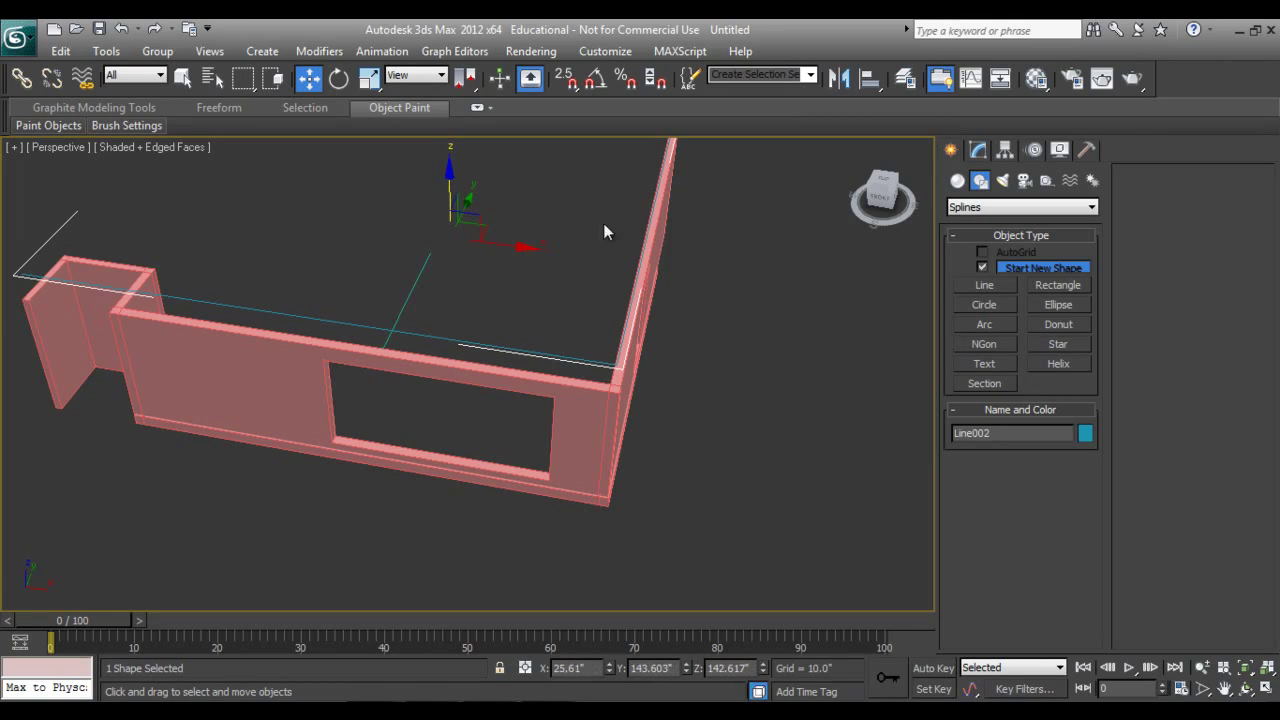
- Apply an Extrude modifier to the raised line with an amount of 55.5 in
left_click(980, 149)
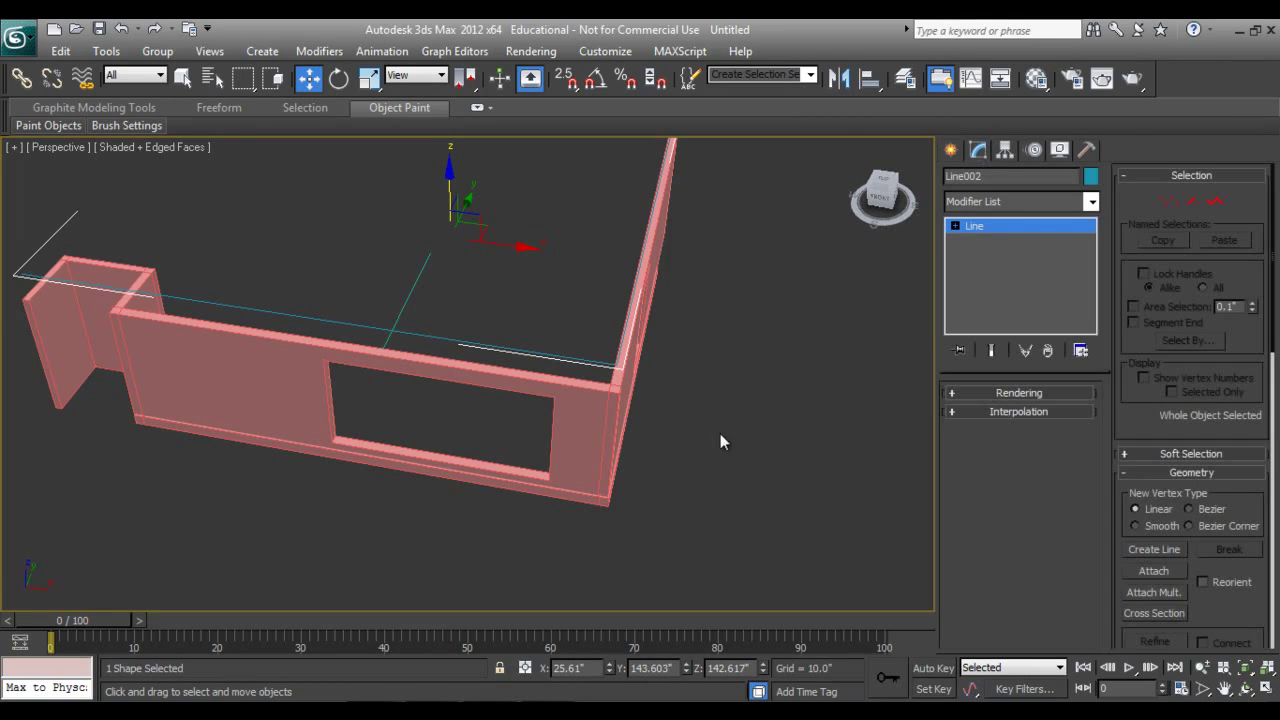
middle_click_drag(740, 460, 645, 491, "alt")
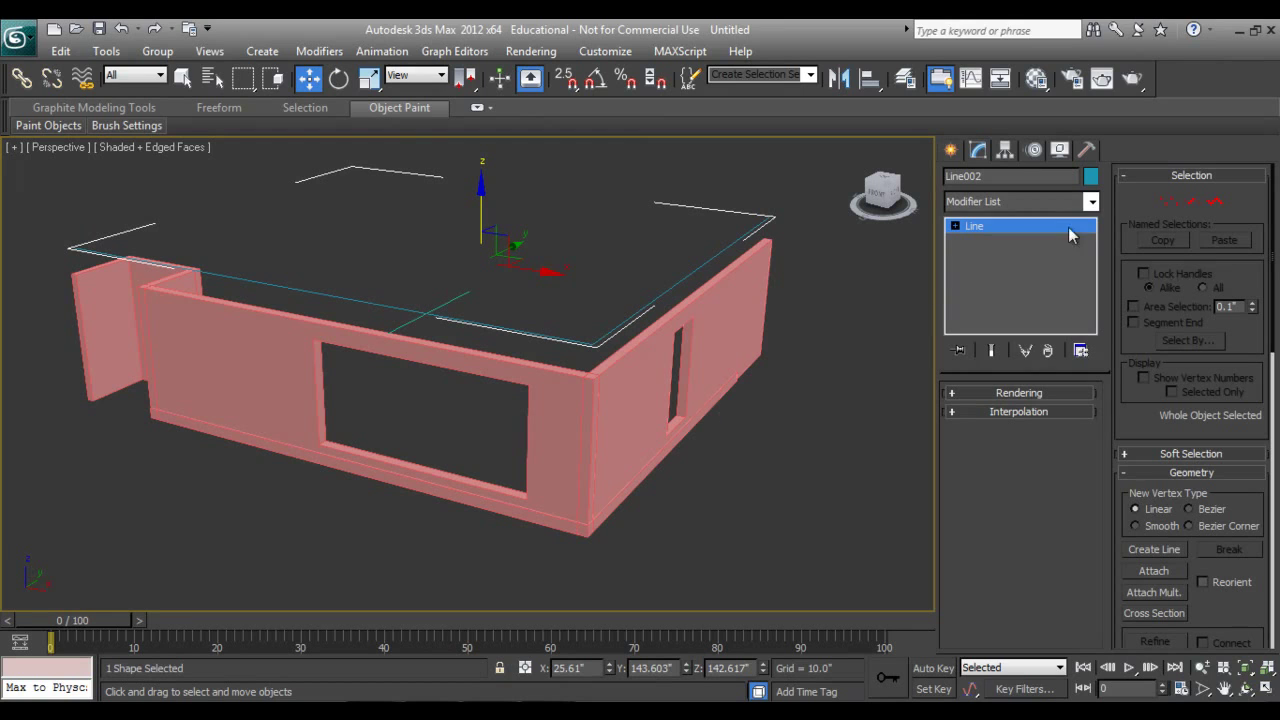
left_click(1060, 203)
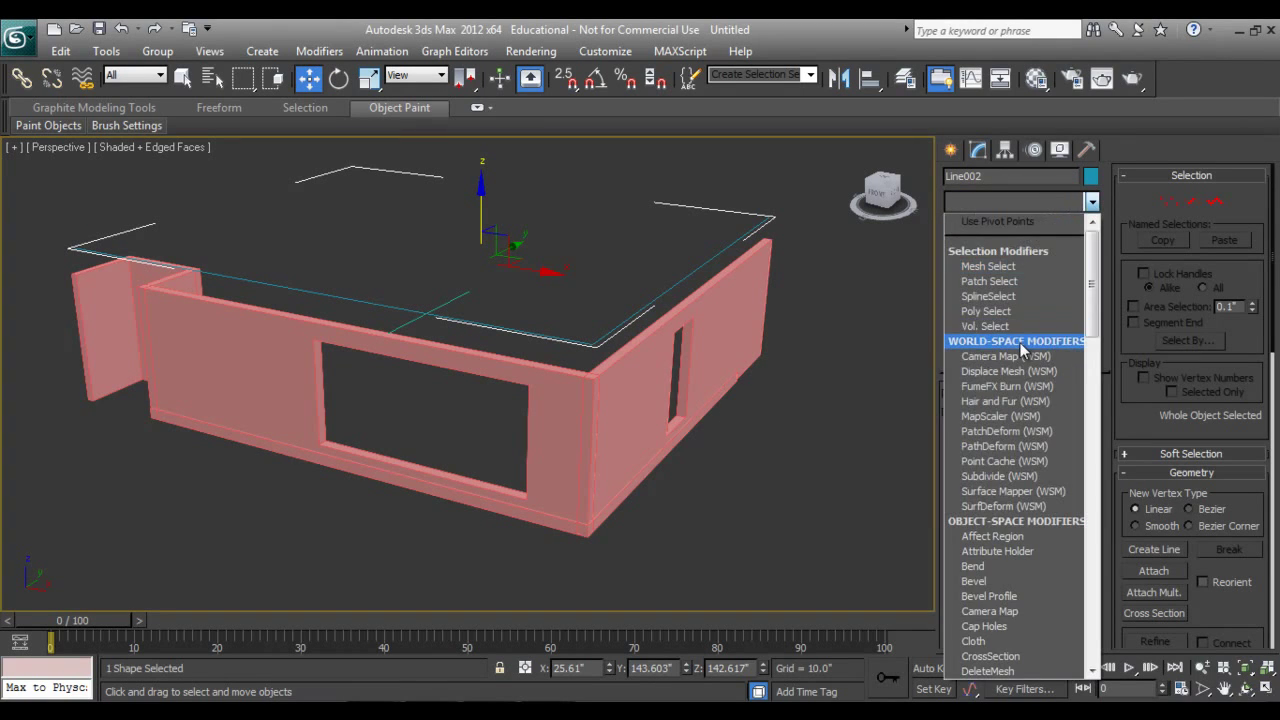
key("e")
key("e")
key("e")
key("e")
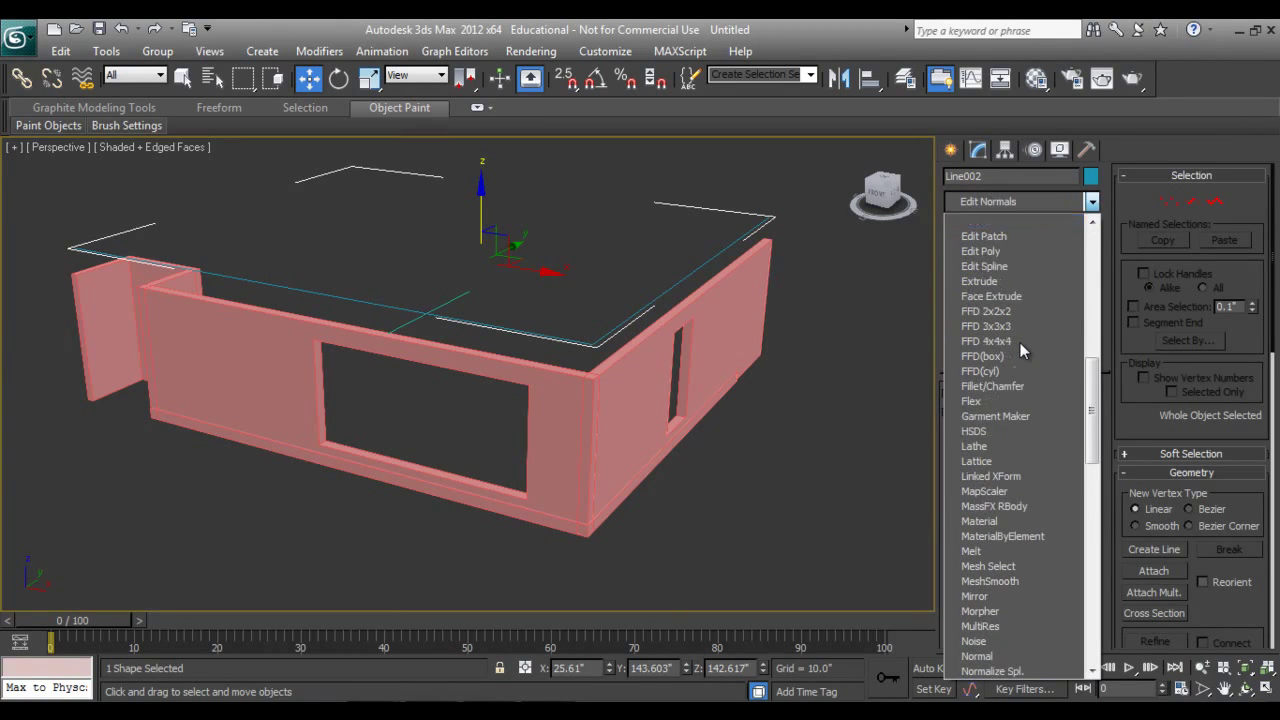
key("e")
key("e")
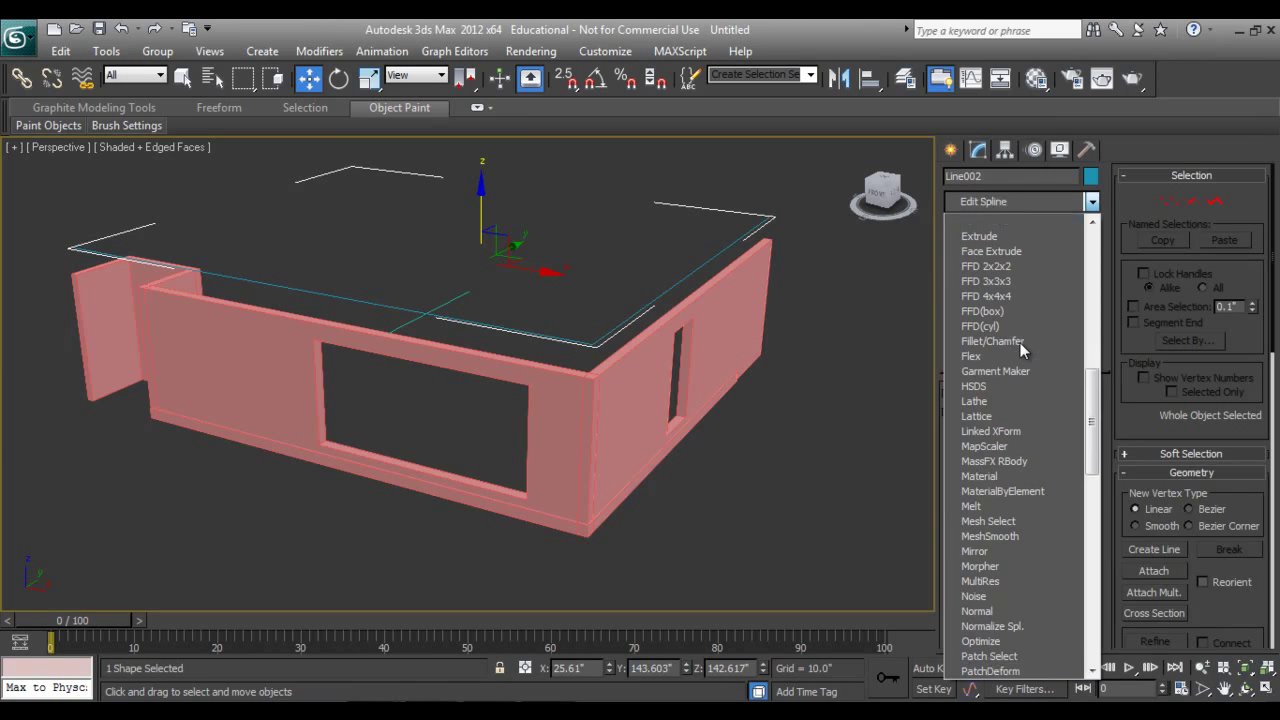
key("Return")
left_click_drag(1071, 413, 1104, 313)
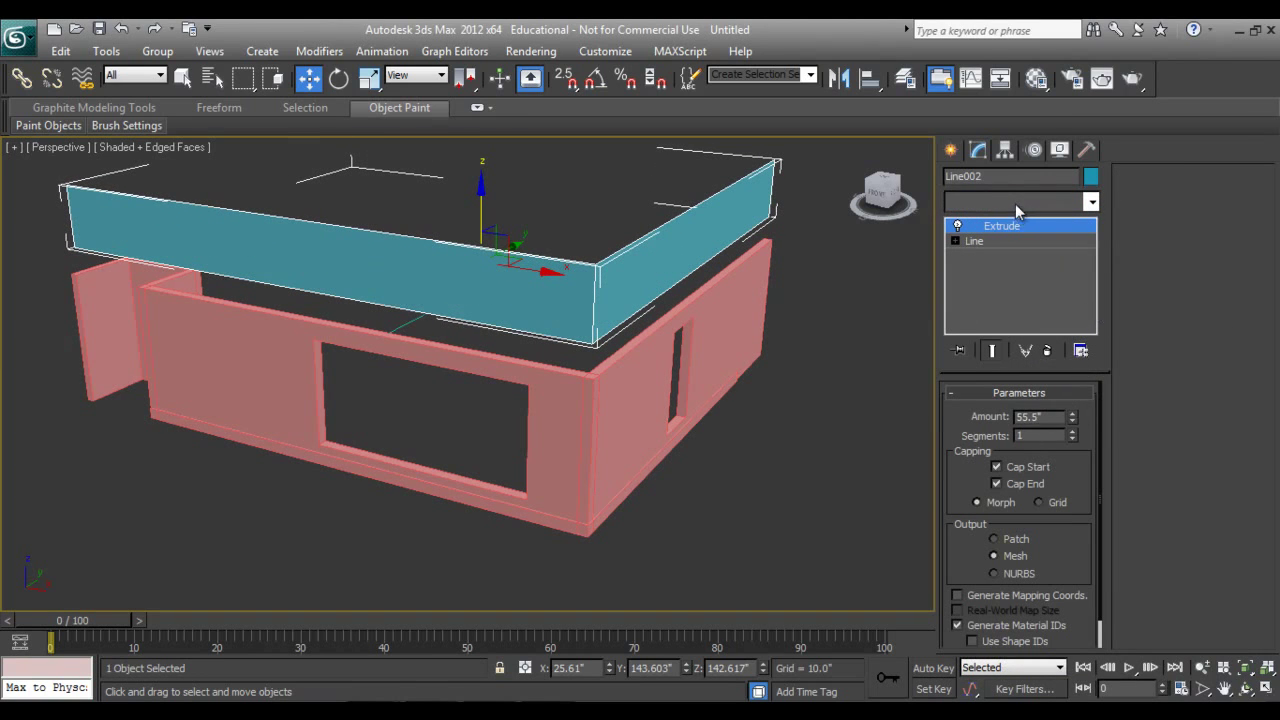
- Add a Shell modifier to the extruded line with an outer amount of 9 in
left_click(1091, 201)
scroll(1010, 341, "down", 2)
key("s")
key("s")
key("s")
key("s")
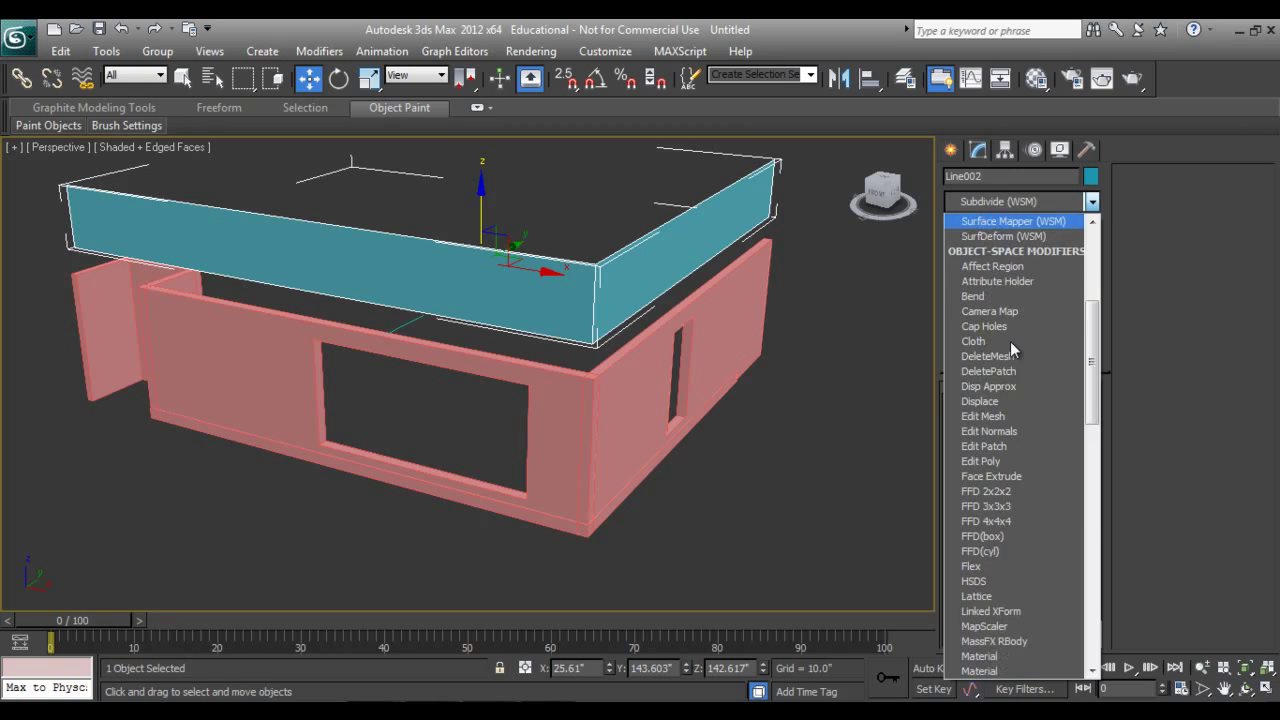
key("Return")
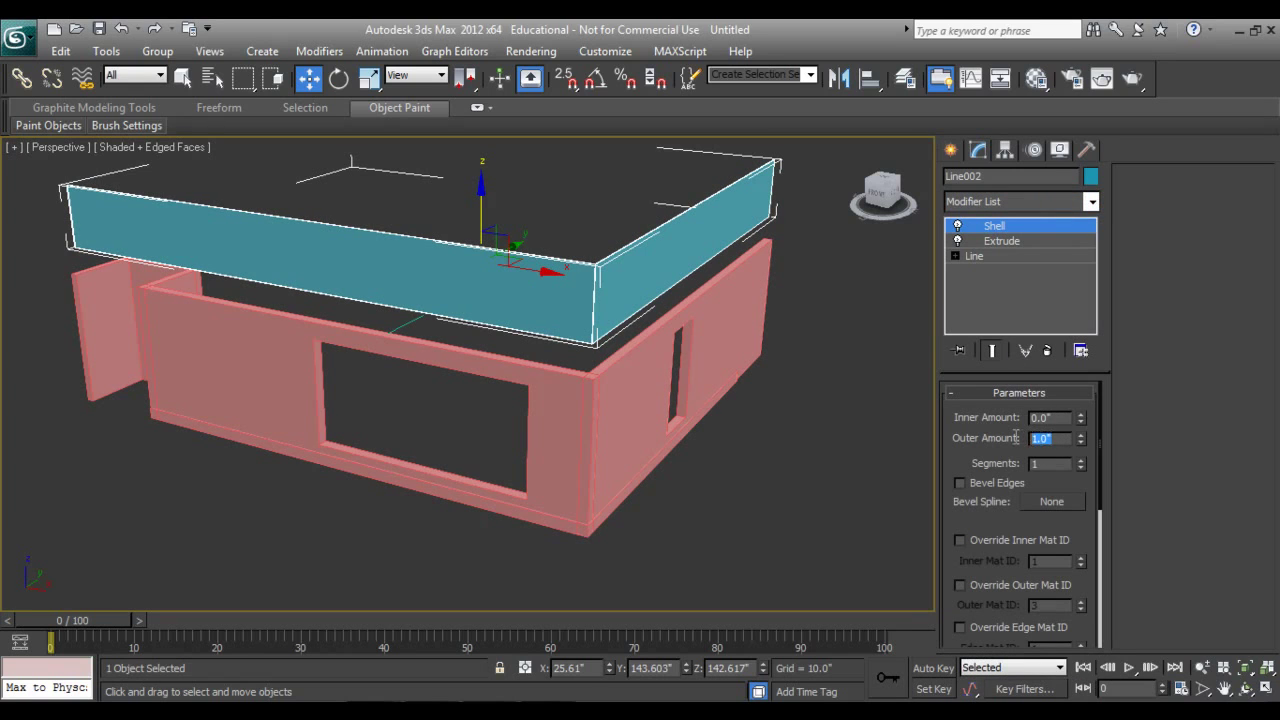
key("Return")
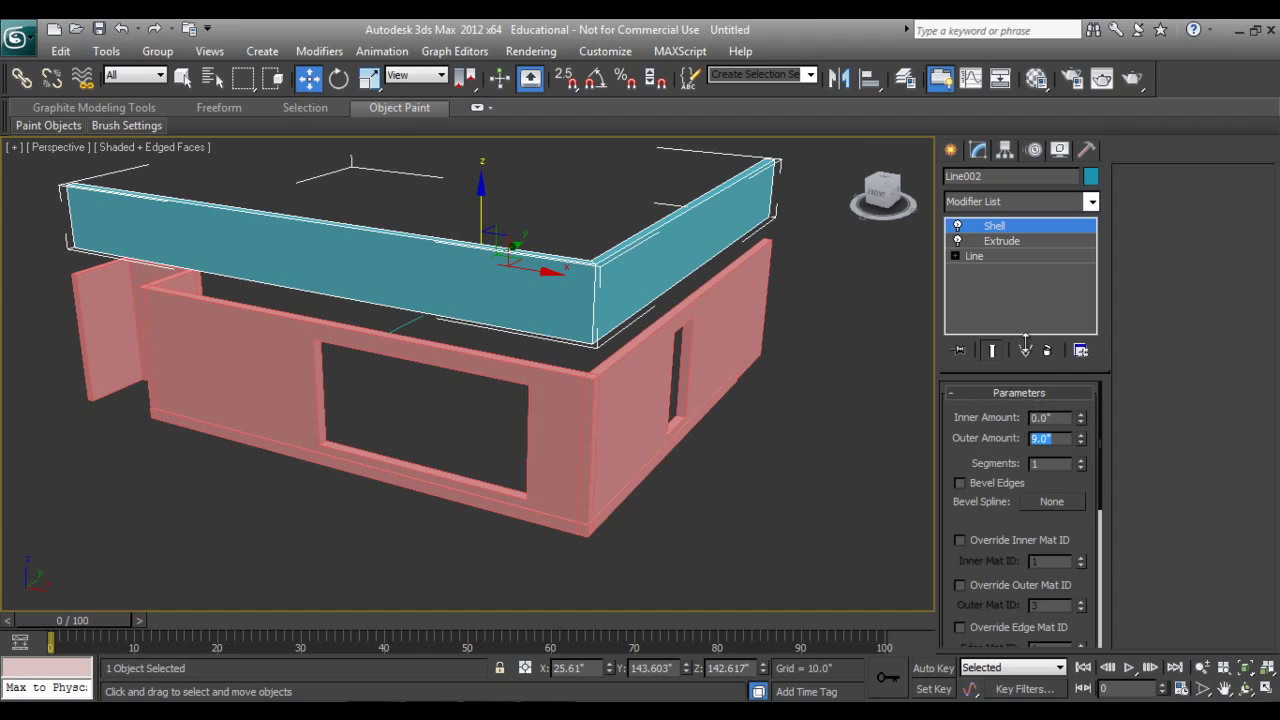
- Set the upper wall's Extrude amount to 120 in beneath the Shell modifier
left_click(951, 153)
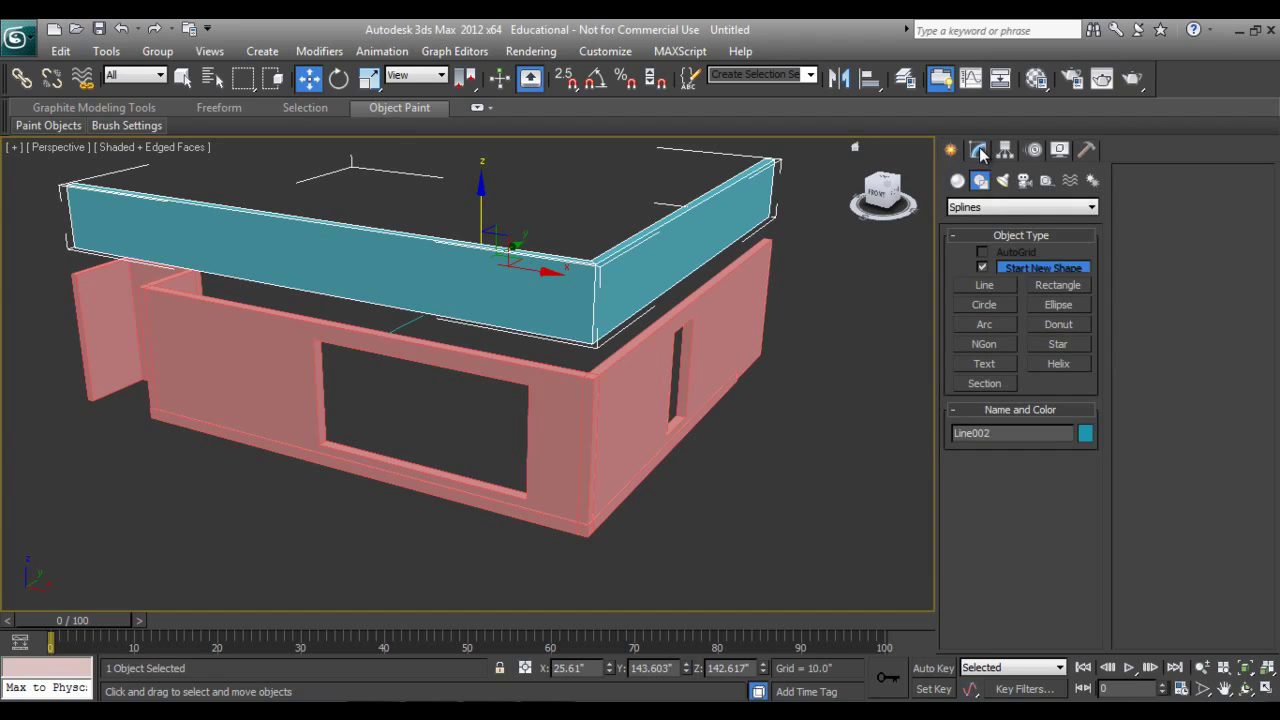
left_click(979, 150)
left_click(1002, 241)
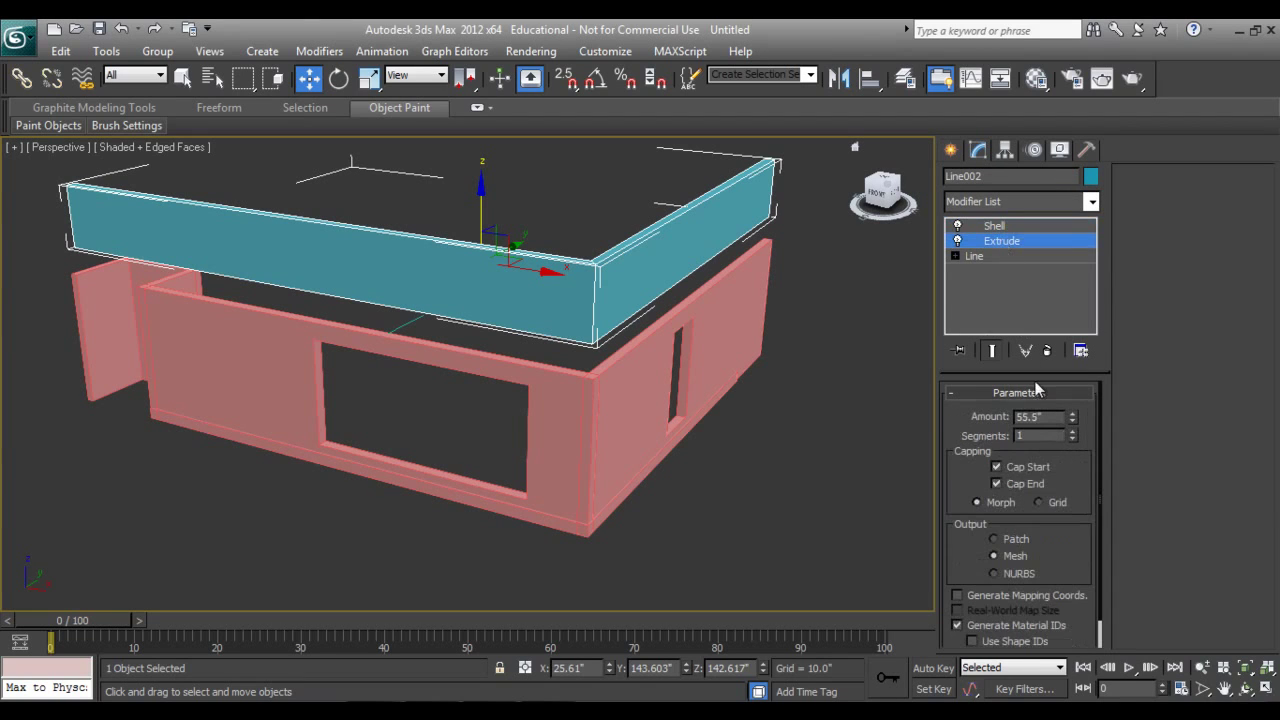
type("120")
key("Return")
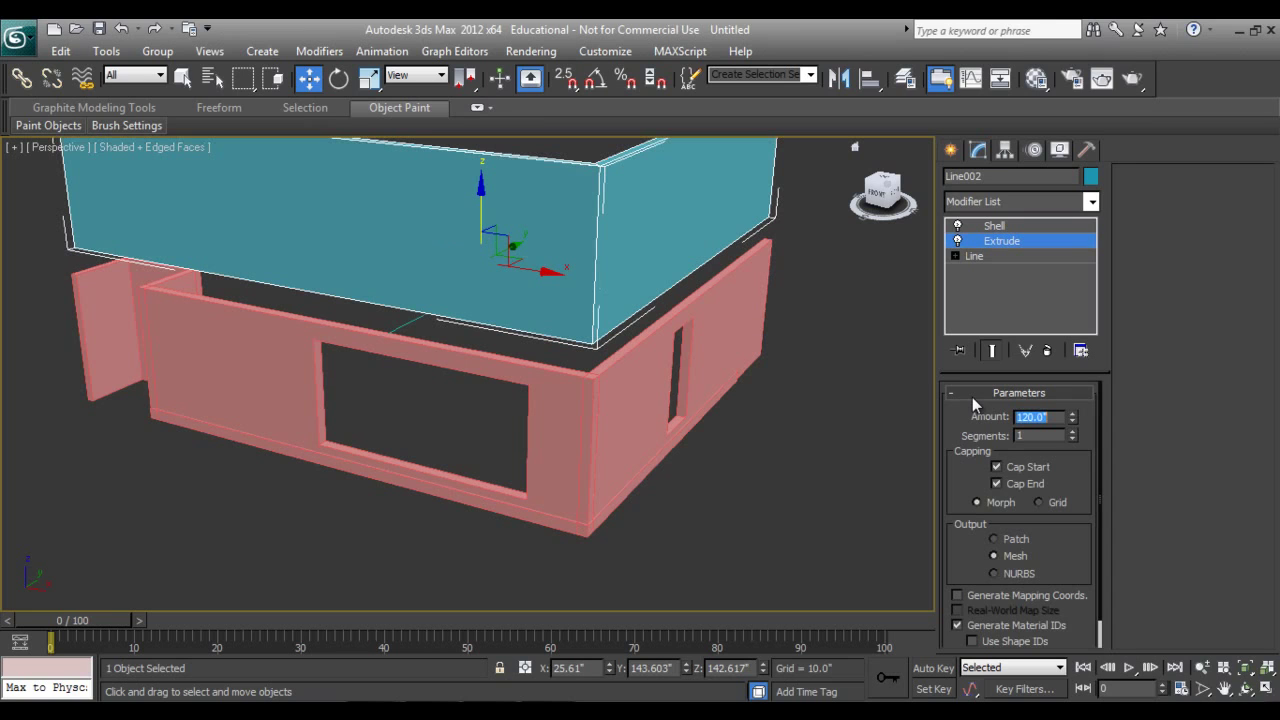
left_click(950, 150)
- In the Left view, lower the upper wall onto the lower walls' top edge, to about 120.1 in on Z
key("l")
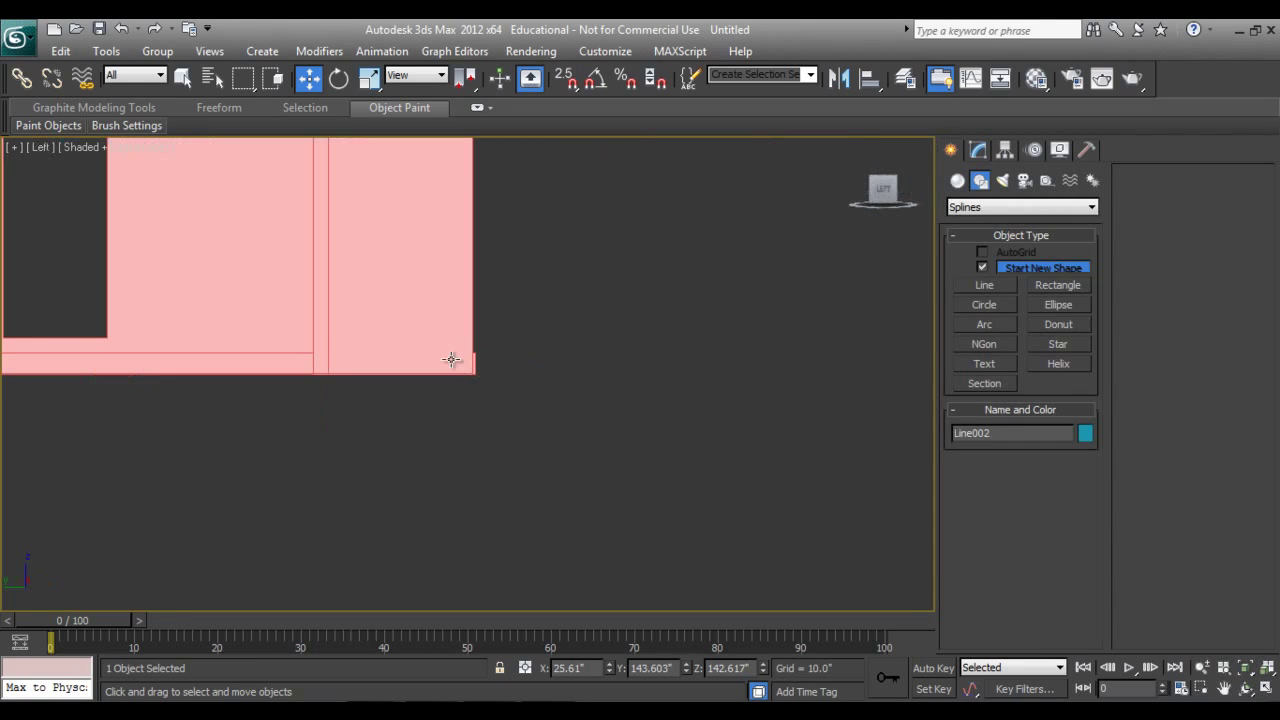
left_click(1224, 689)
left_click_drag(534, 300, 694, 554)
key("w")
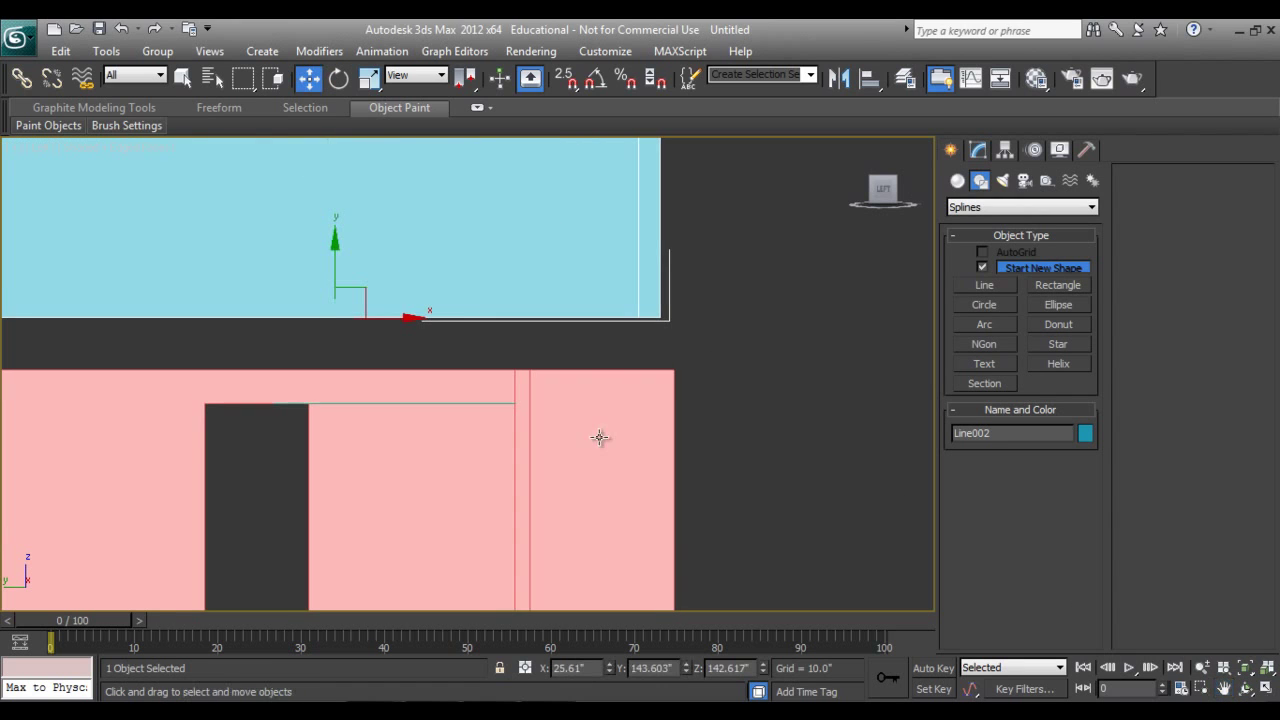
scroll(386, 300, "up", 3)
middle_click_drag(443, 351, 614, 386)
left_click_drag(492, 320, 498, 422)
scroll(532, 437, "down", 5)
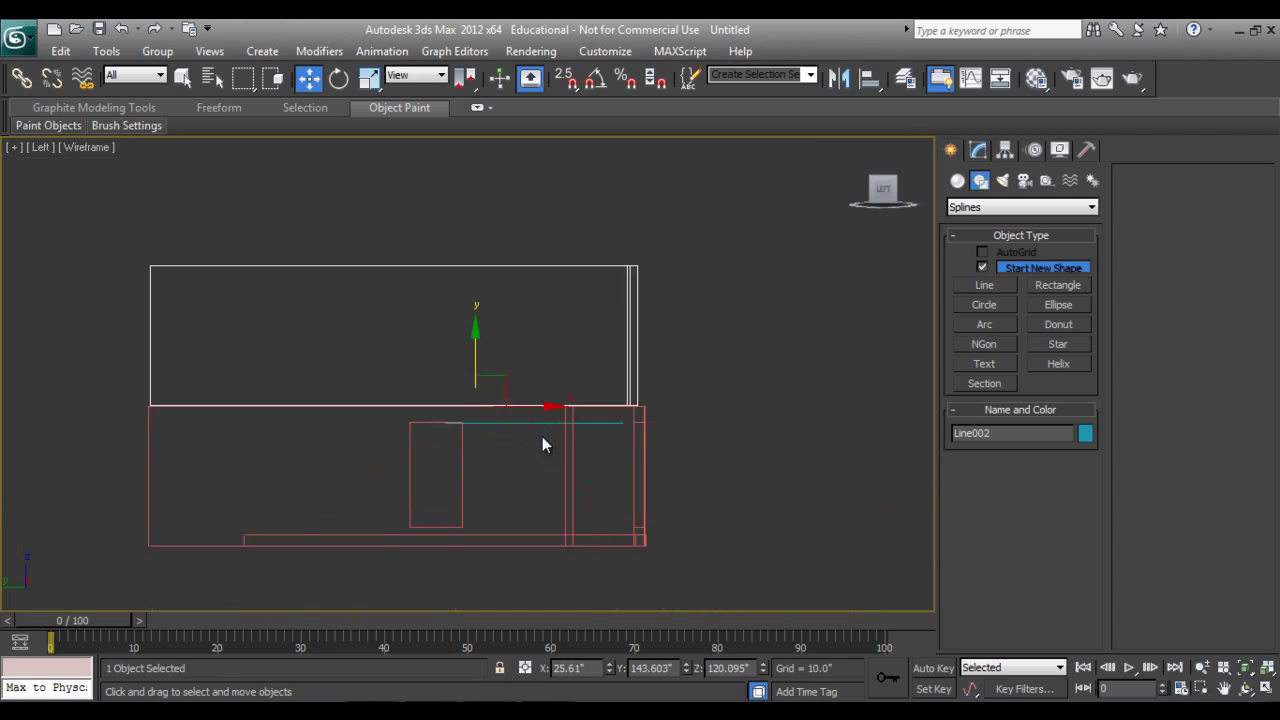
- In the wireframe Left view, shift the upper wall along Y to about 138.7 in, toward the window wall's outer face
scroll(595, 460, "up", 5)
middle_click_drag(586, 451, 332, 398)
scroll(343, 486, "up", 2)
scroll(426, 426, "down", 2)
scroll(372, 435, "up", 4)
left_click_drag(177, 460, 198, 466)
scroll(797, 460, "up", 3)
middle_click_drag(756, 434, 275, 228)
middle_click_drag(518, 368, 520, 483)
- Snap the upper wall's lower outer corner to the lower wall's top outer corner and return to the shaded Perspective view
left_click(563, 80)
key("space")
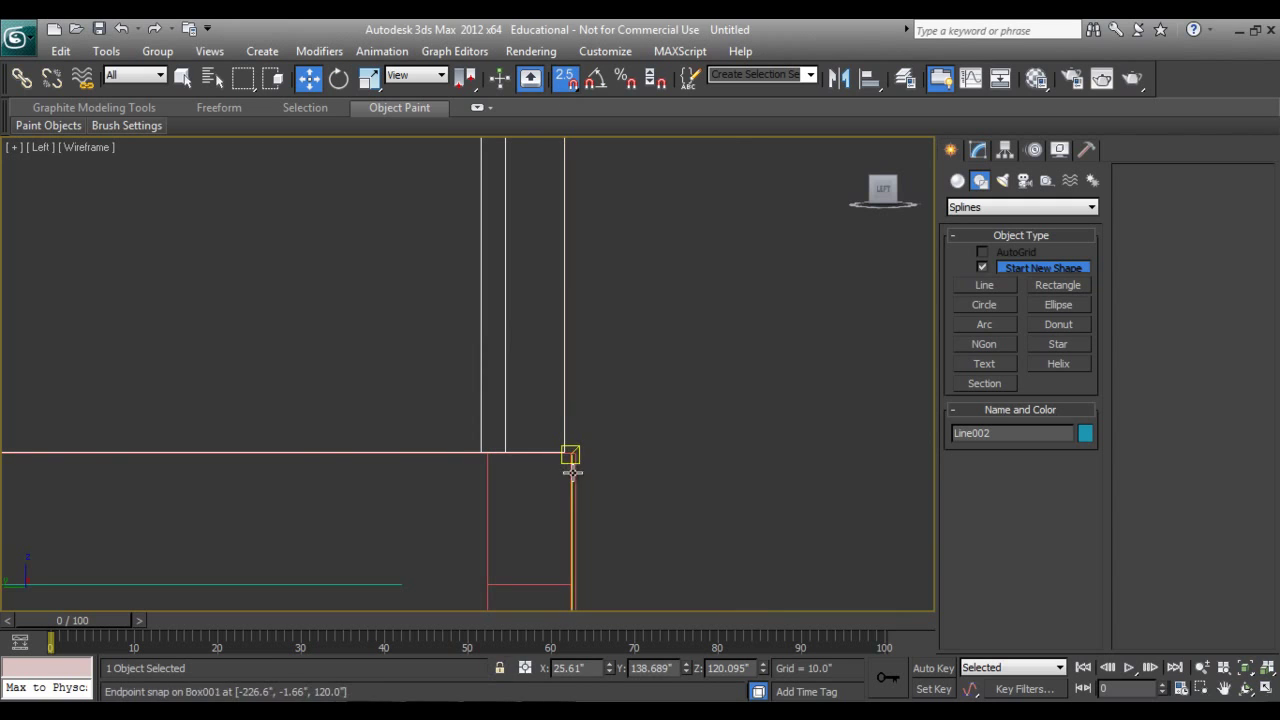
left_click_drag(563, 451, 575, 453)
key("space")
scroll(628, 490, "down", 3)
middle_click_drag(521, 447, 555, 470)
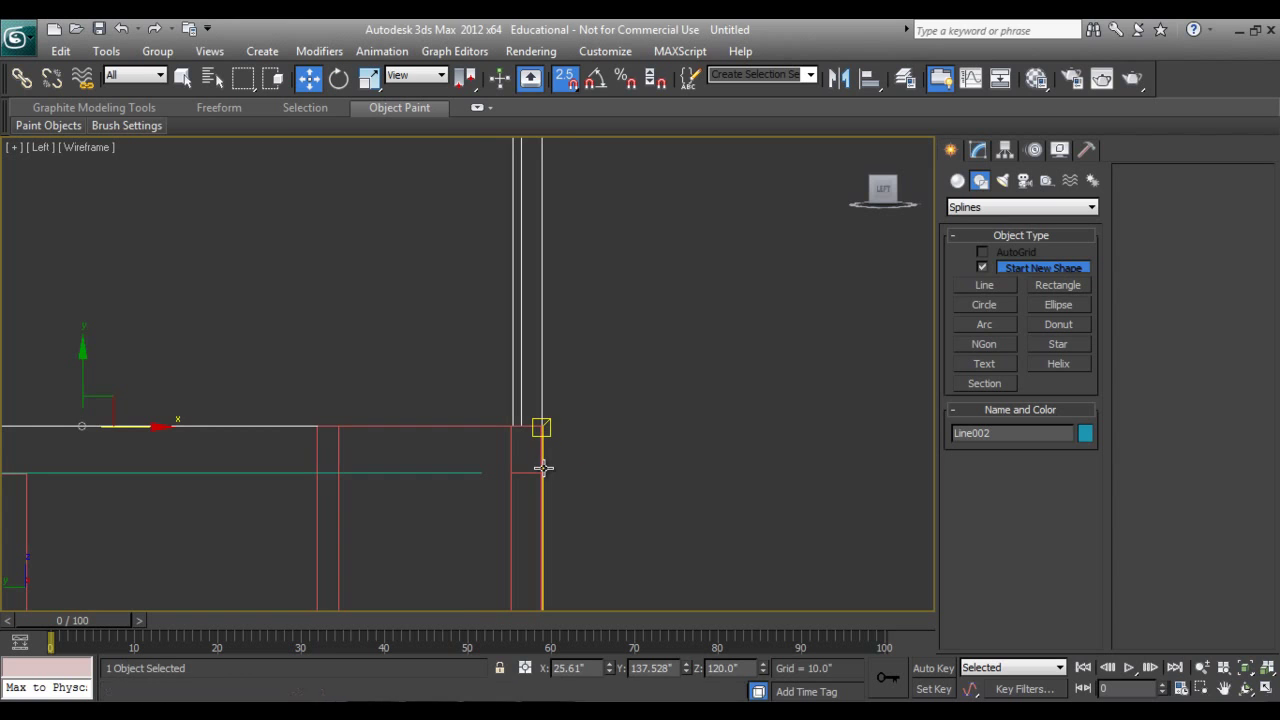
scroll(543, 467, "down", 2)
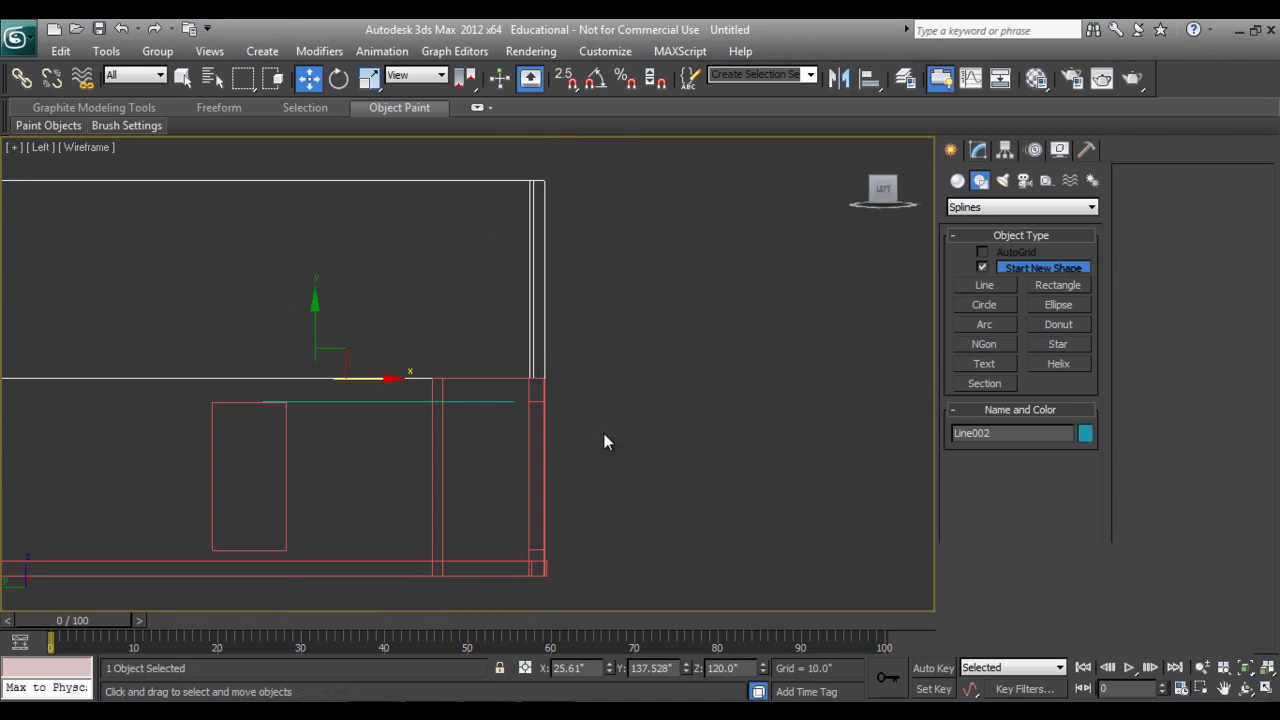
mouse_move(552, 445)
middle_mouse_down()
mouse_move(600, 459)
mouse_move(523, 503)
mouse_move(524, 483)
mouse_move(389, 500)
mouse_move(526, 517)
mouse_move(523, 551)
mouse_move(583, 551)
middle_mouse_up()
key("p")
scroll(632, 461, "down", 3)
key("F3")
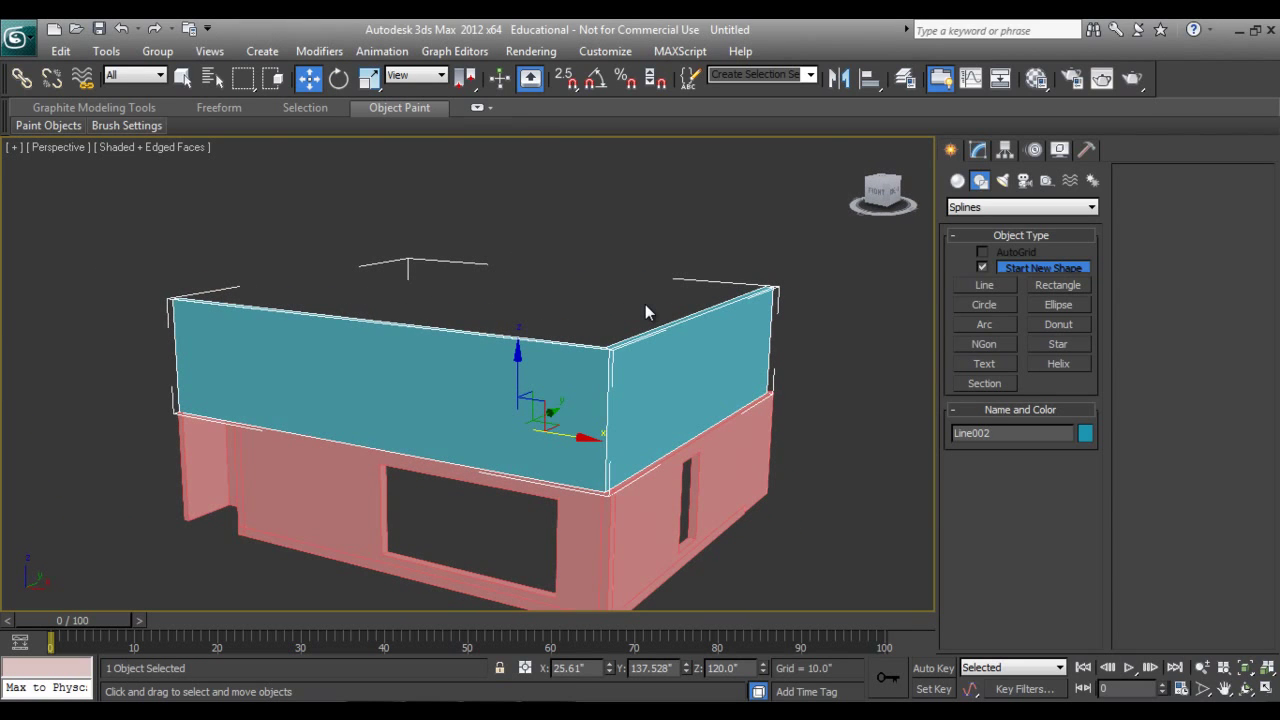
- In the wireframe Top view, switch off the upper wall's Extrude and Shell modifiers so only its base line shows
middle_click_drag(603, 512, 603, 477)
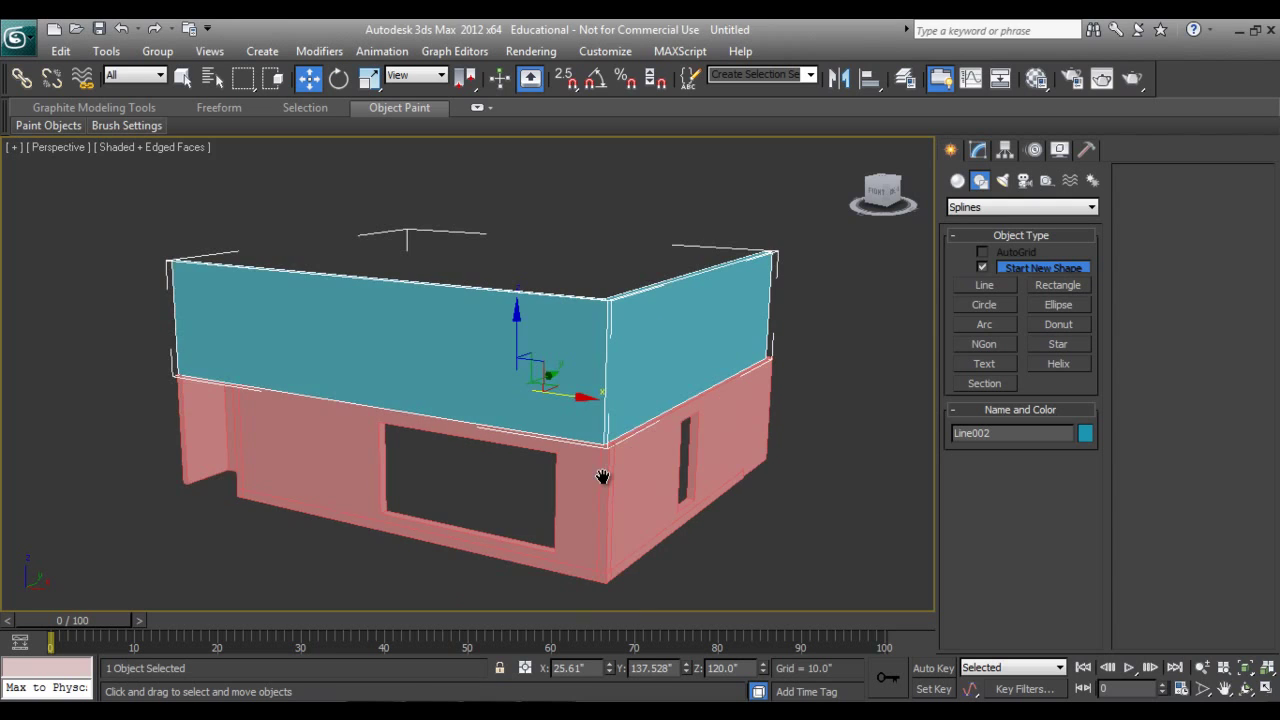
key("t")
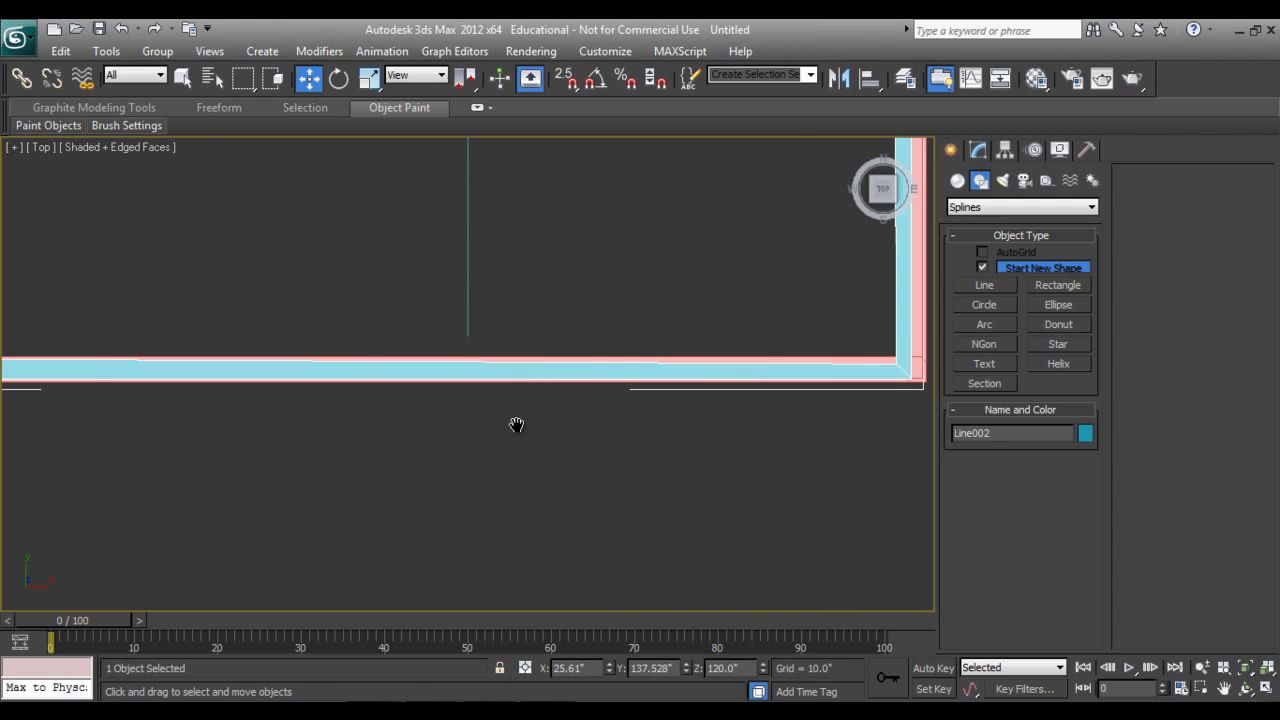
scroll(515, 426, "down", 2)
key("F3")
mouse_move(448, 420)
middle_mouse_down()
mouse_move(617, 485)
mouse_move(414, 491)
middle_mouse_up()
left_click(979, 150)
left_click(959, 241)
left_click(957, 226)
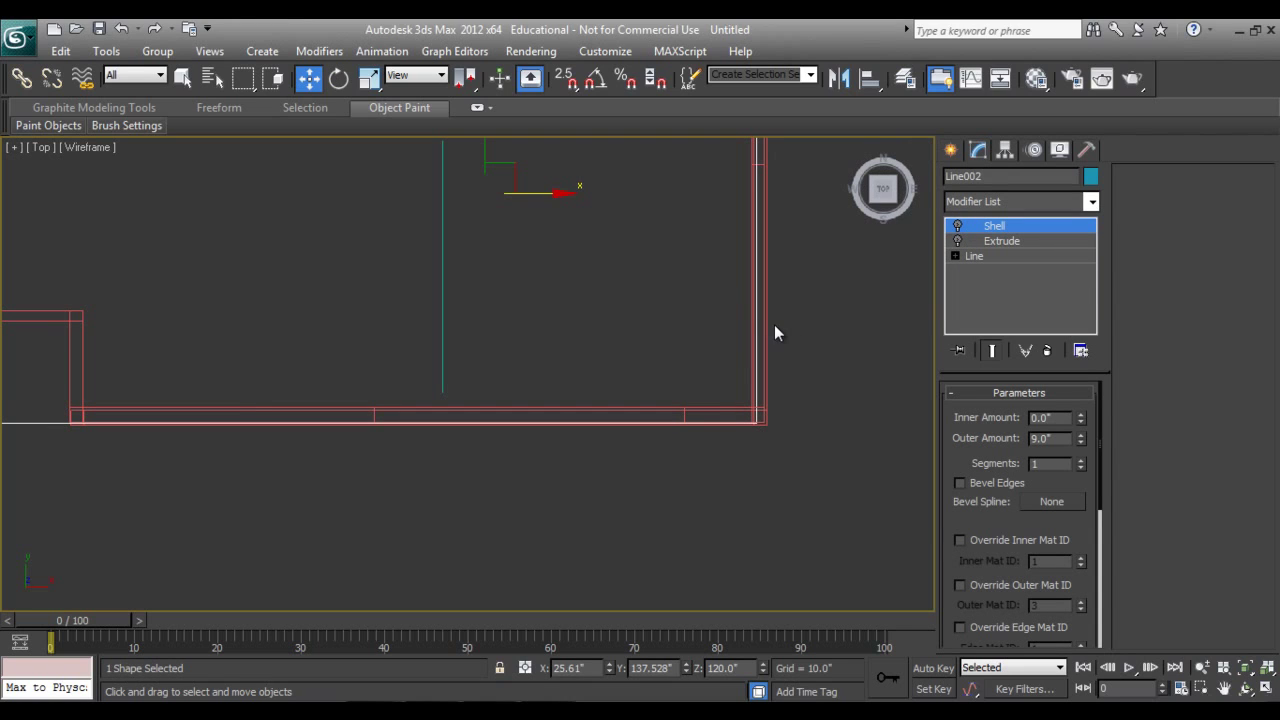
- Refine the upper wall's base line with new vertices at both edges of each lower window opening
left_click(955, 256)
left_click(990, 271)
right_click(573, 424)
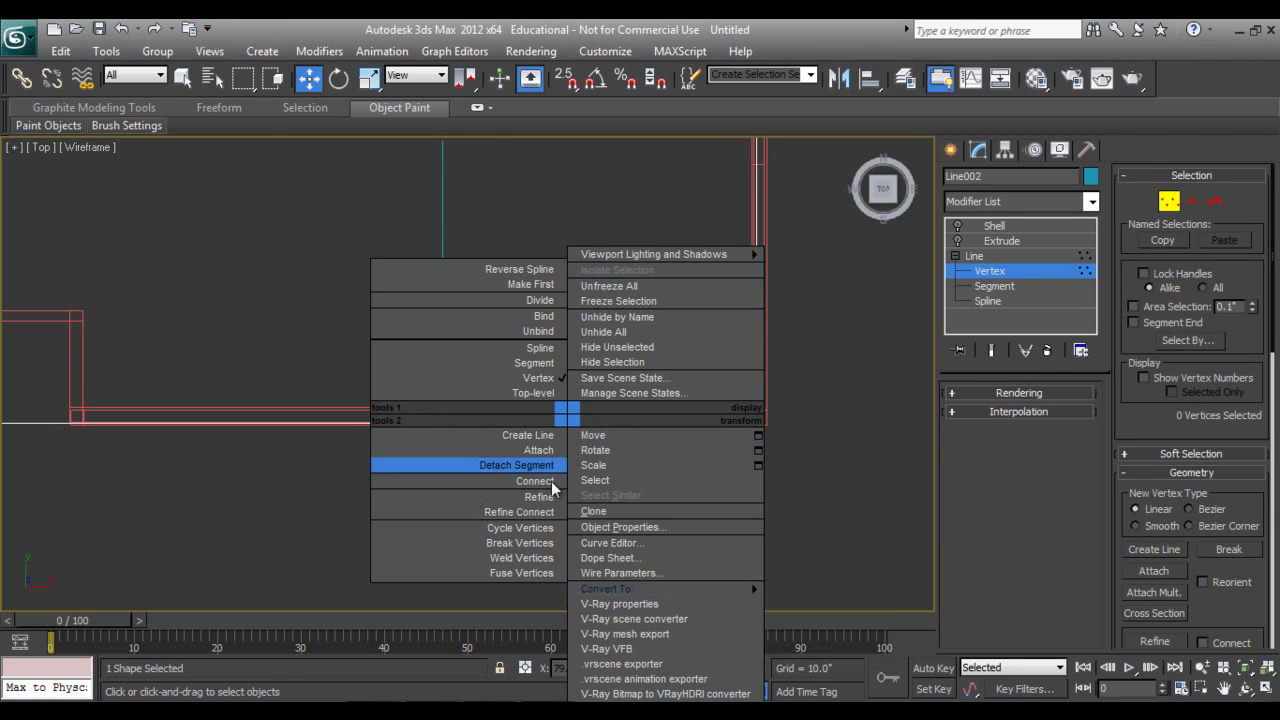
left_click(470, 497)
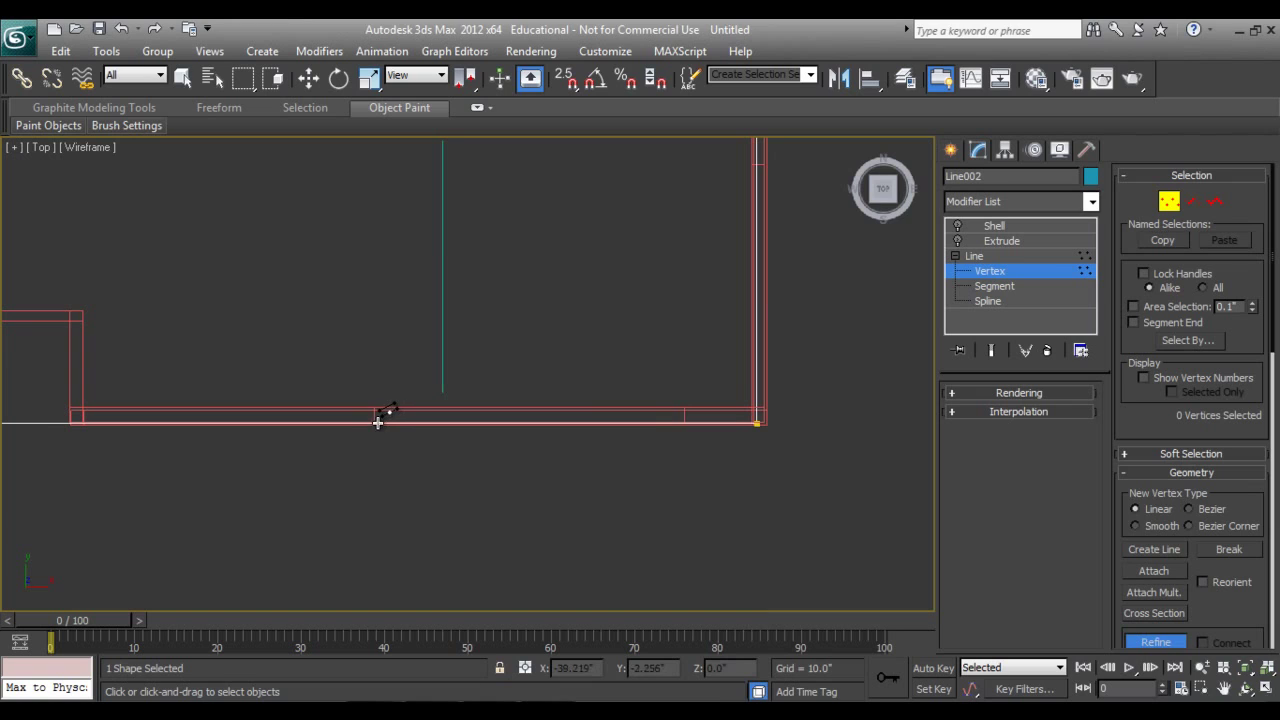
left_click(374, 421)
middle_click_drag(777, 300, 647, 519)
middle_click_drag(644, 322, 643, 380)
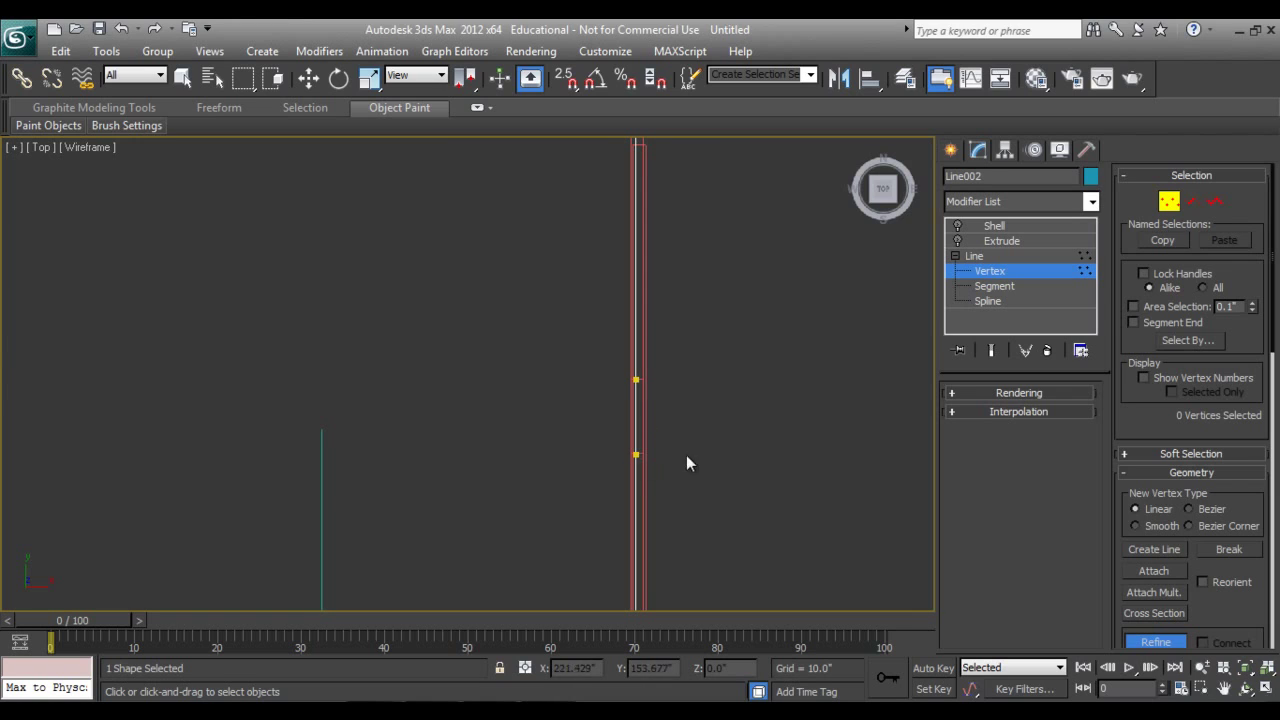
- Switch the upper wall's Extrude back on, keep Shell off, and return to the shaded Perspective view
left_click(988, 241)
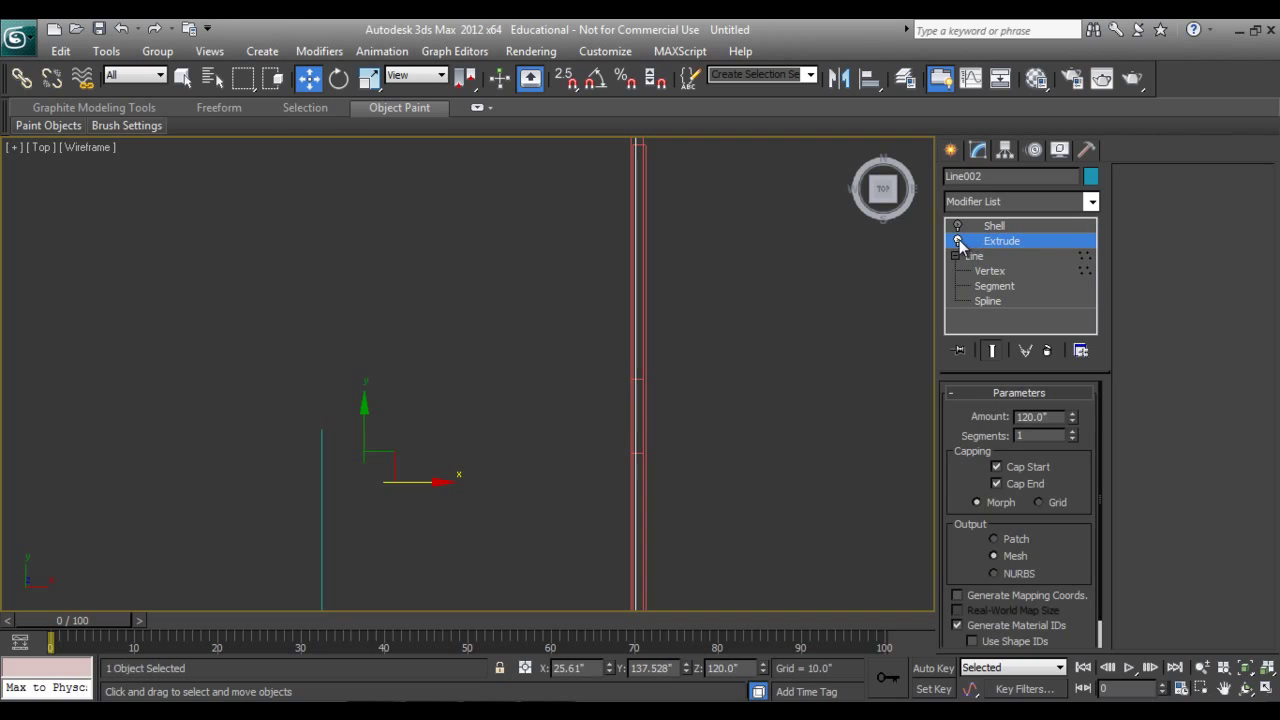
left_click(957, 226)
key("p")
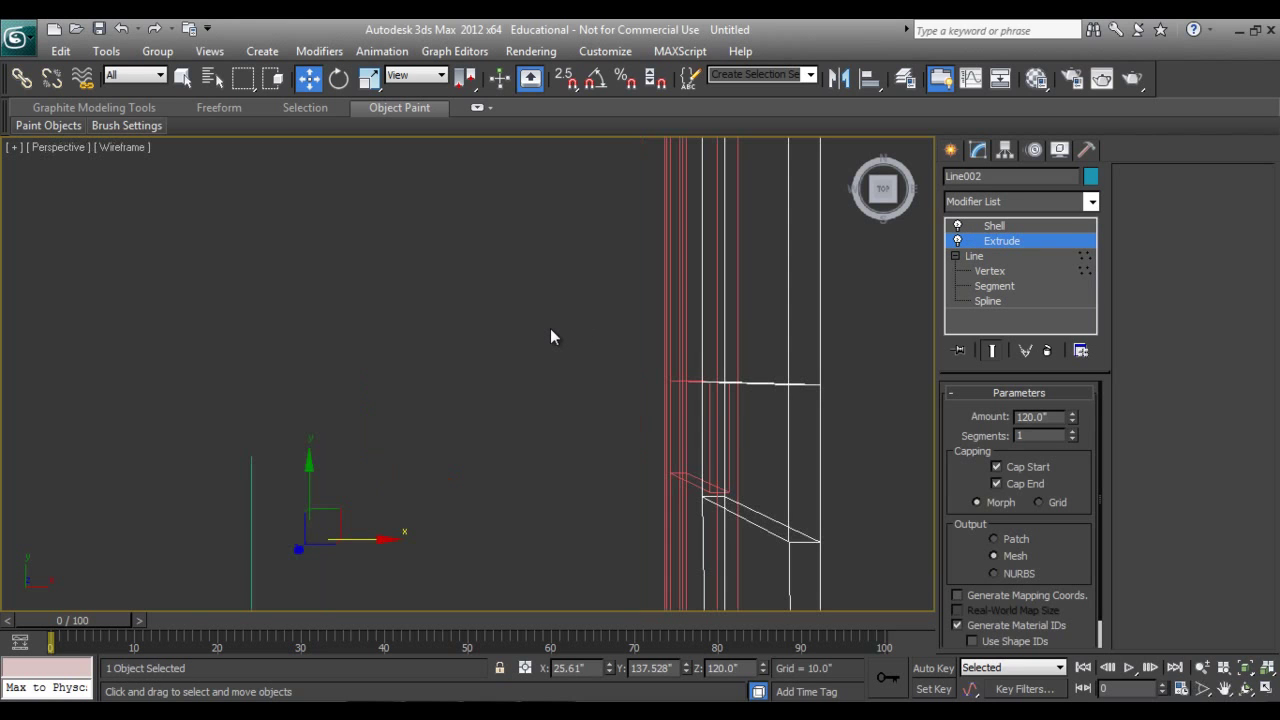
middle_click_drag(731, 464, 753, 441, "alt")
left_click(957, 229)
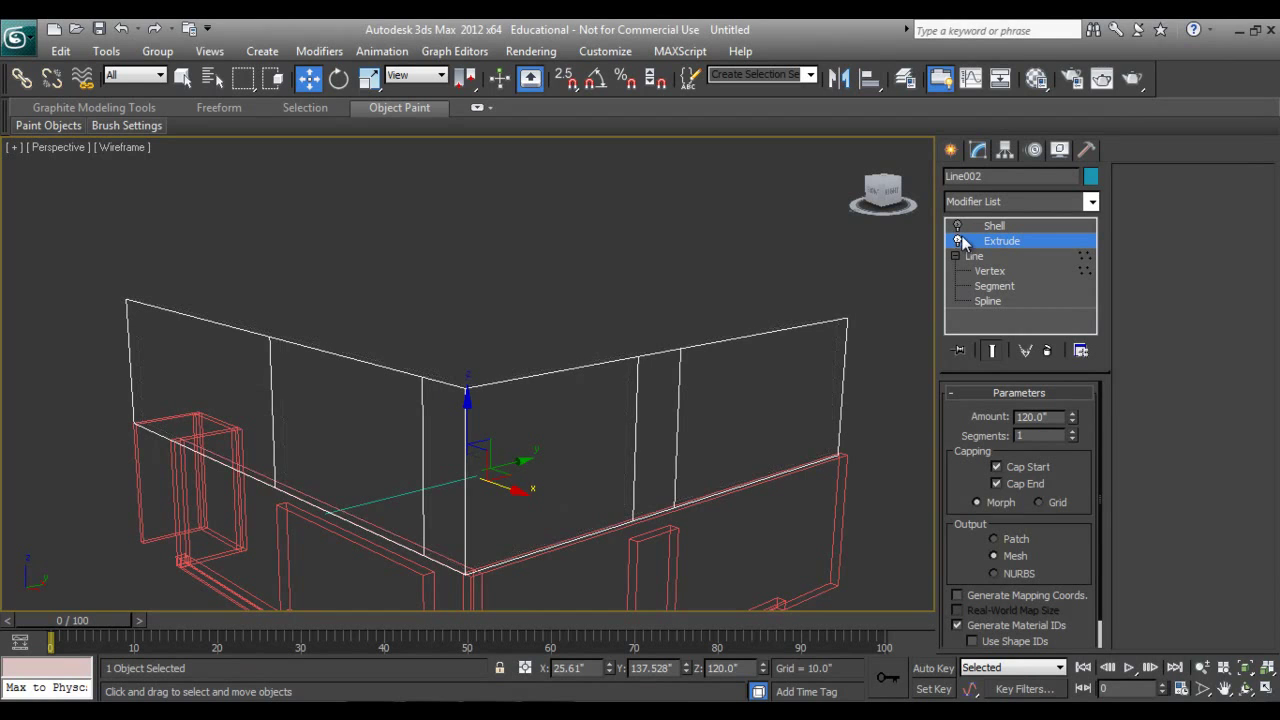
key("F3")
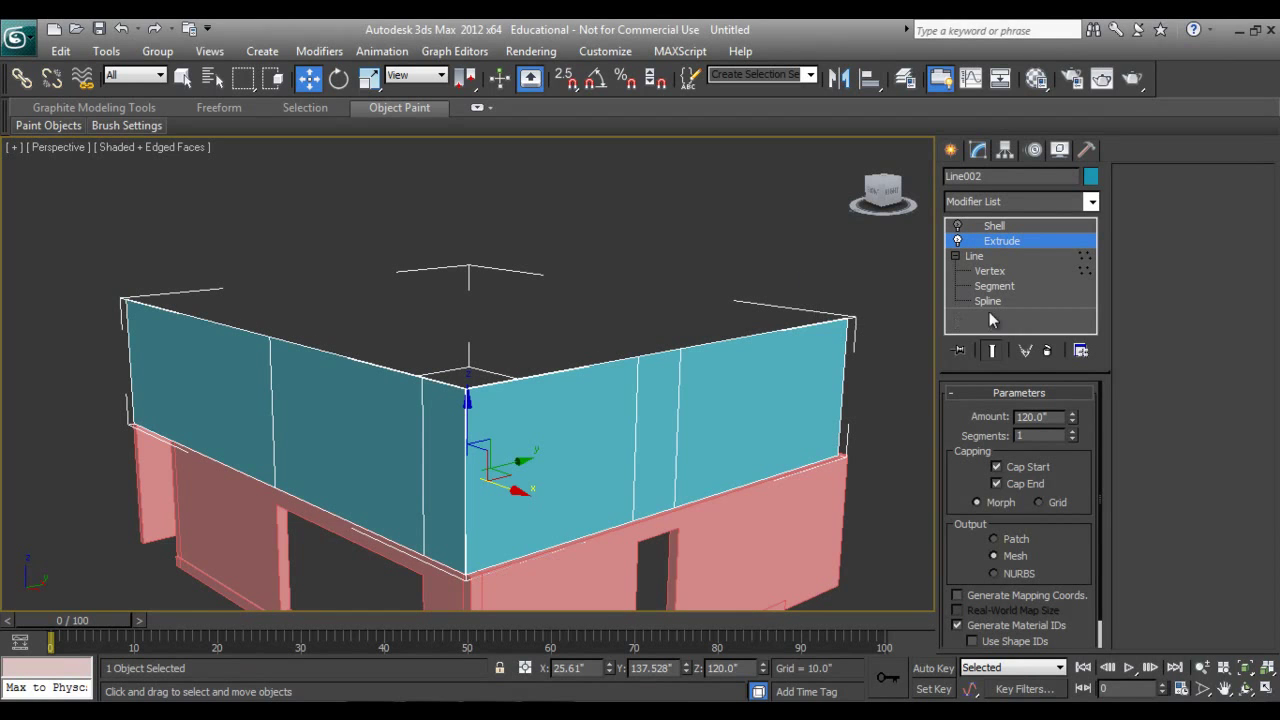
left_click(1005, 201)
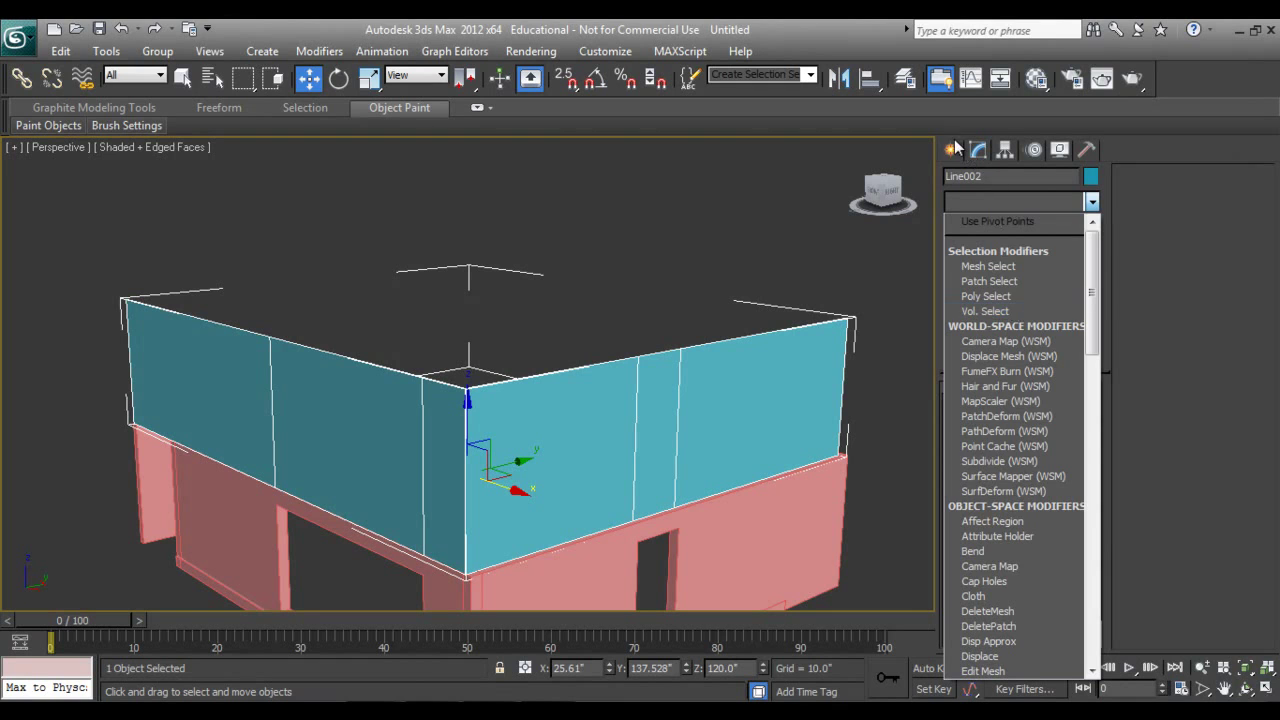
left_click(919, 180)
- Move the base-line vertex above the narrow window's far edge along Y to about 279.2 in, widening the upper section
middle_click_drag(432, 462, 632, 457, "alt")
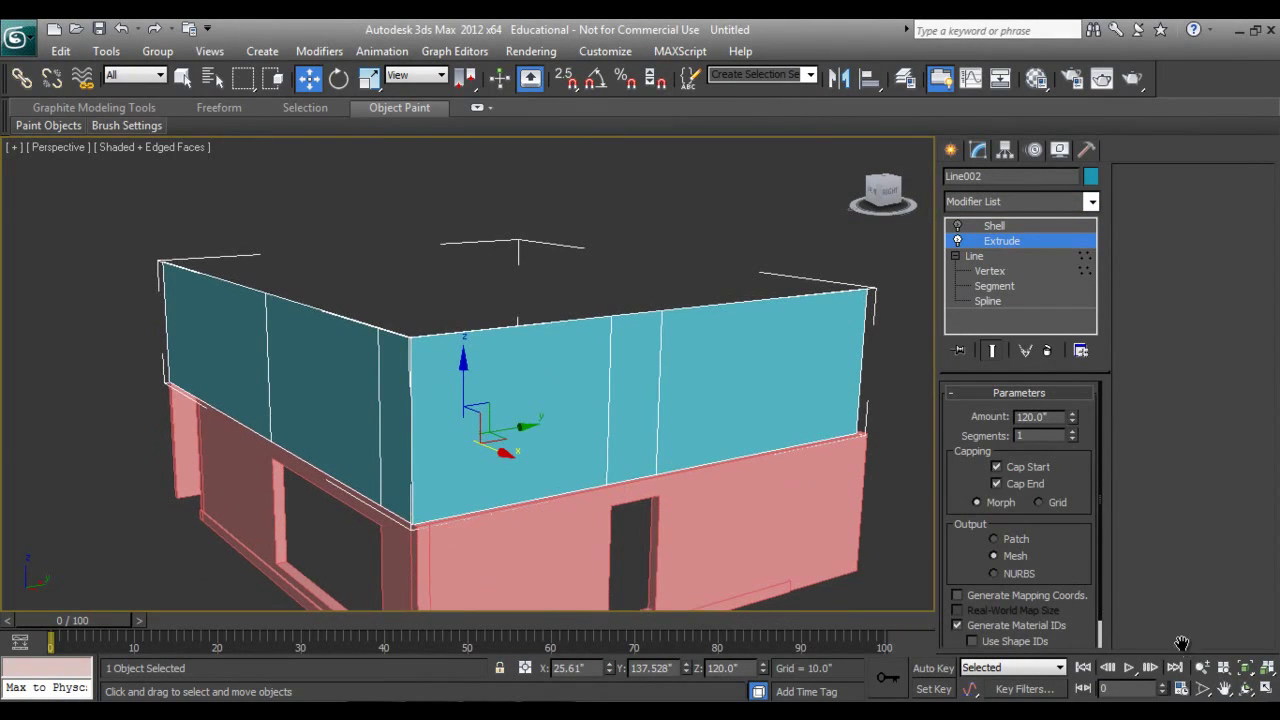
left_click(990, 270)
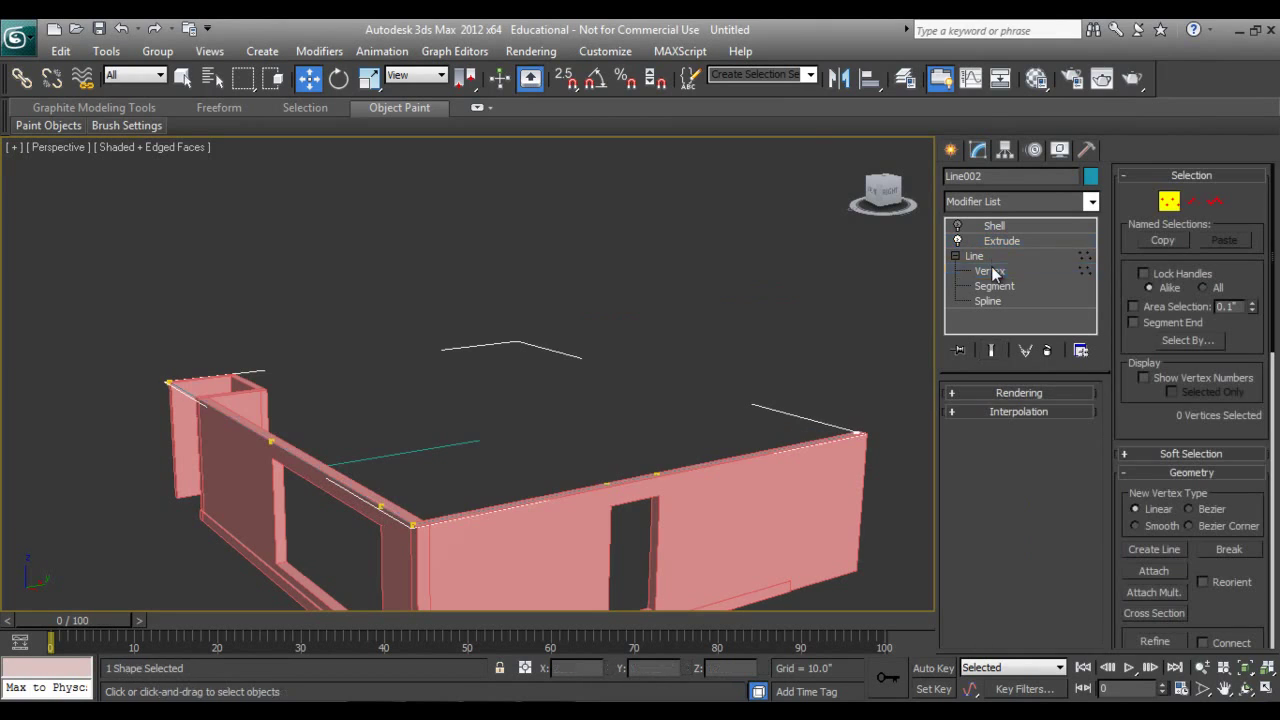
left_click(656, 473)
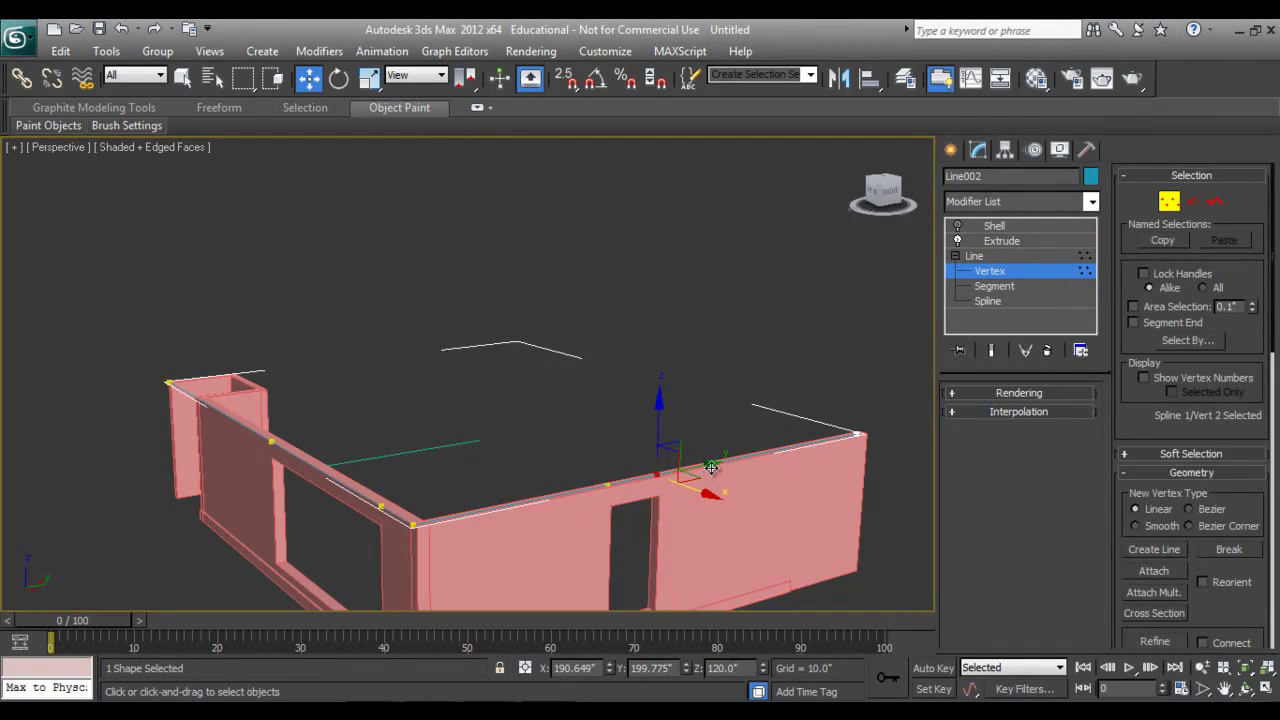
left_click_drag(716, 464, 794, 466)
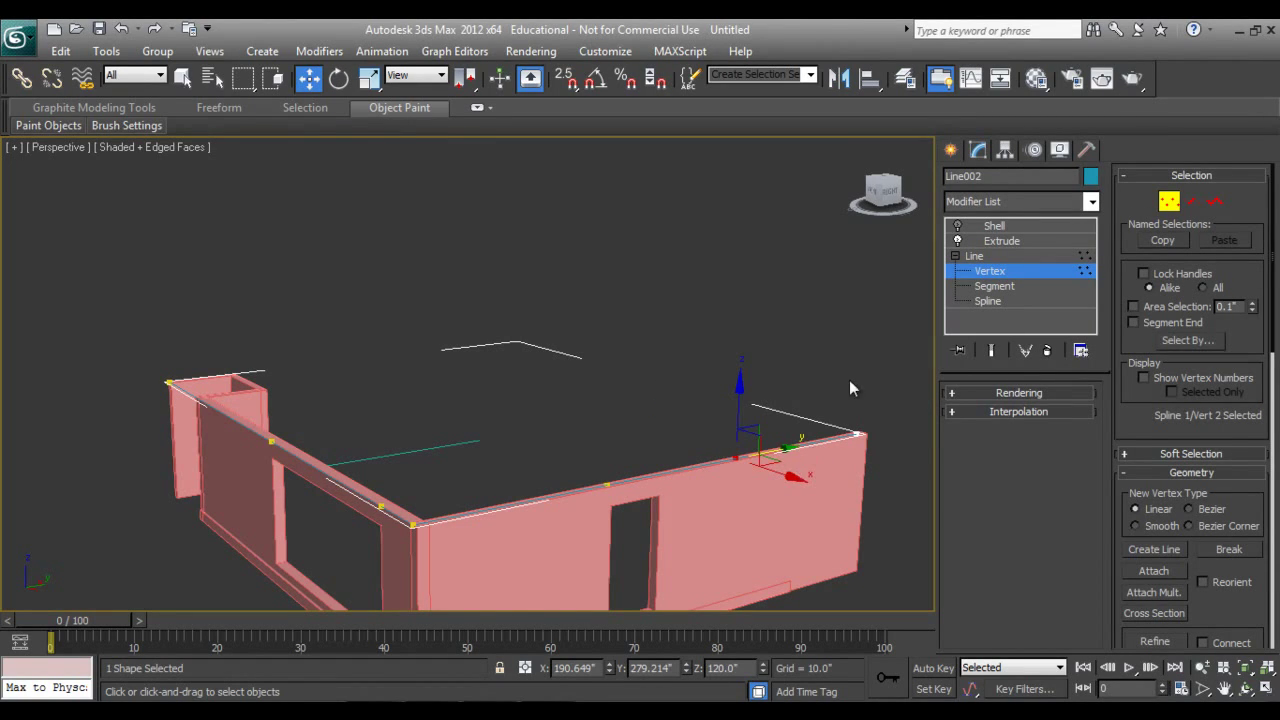
left_click(950, 149)
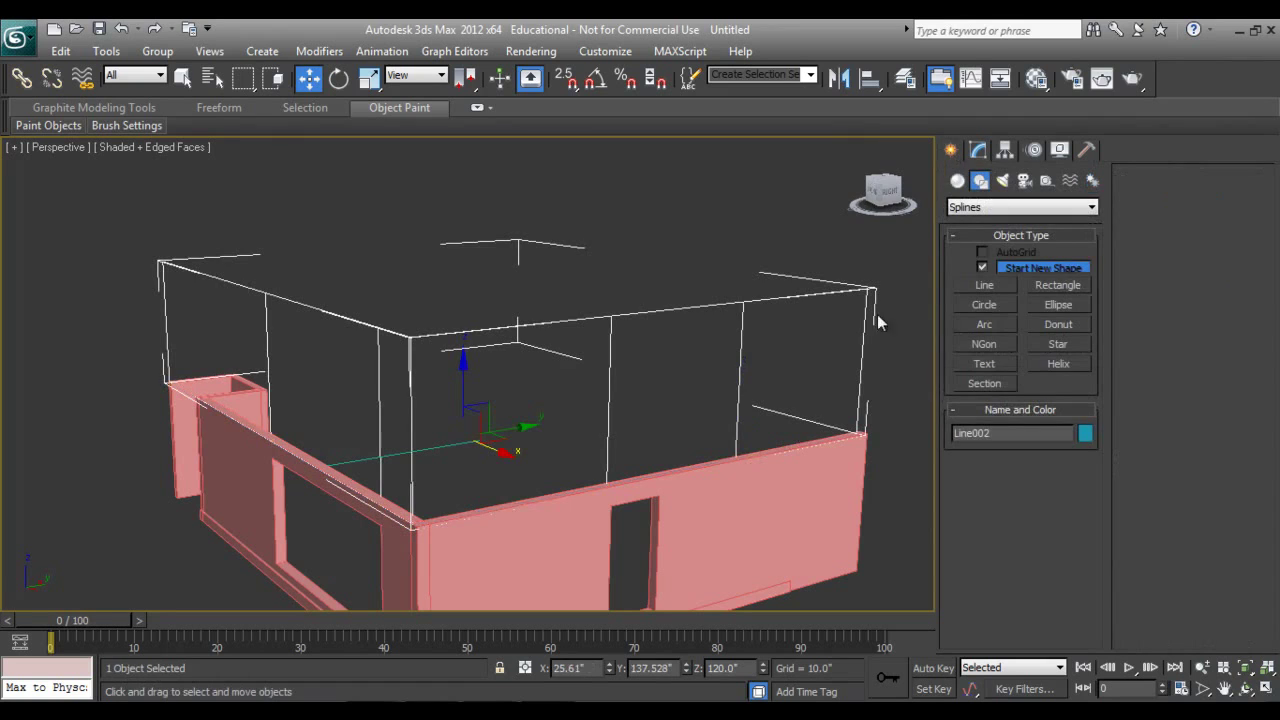
left_click(978, 154)
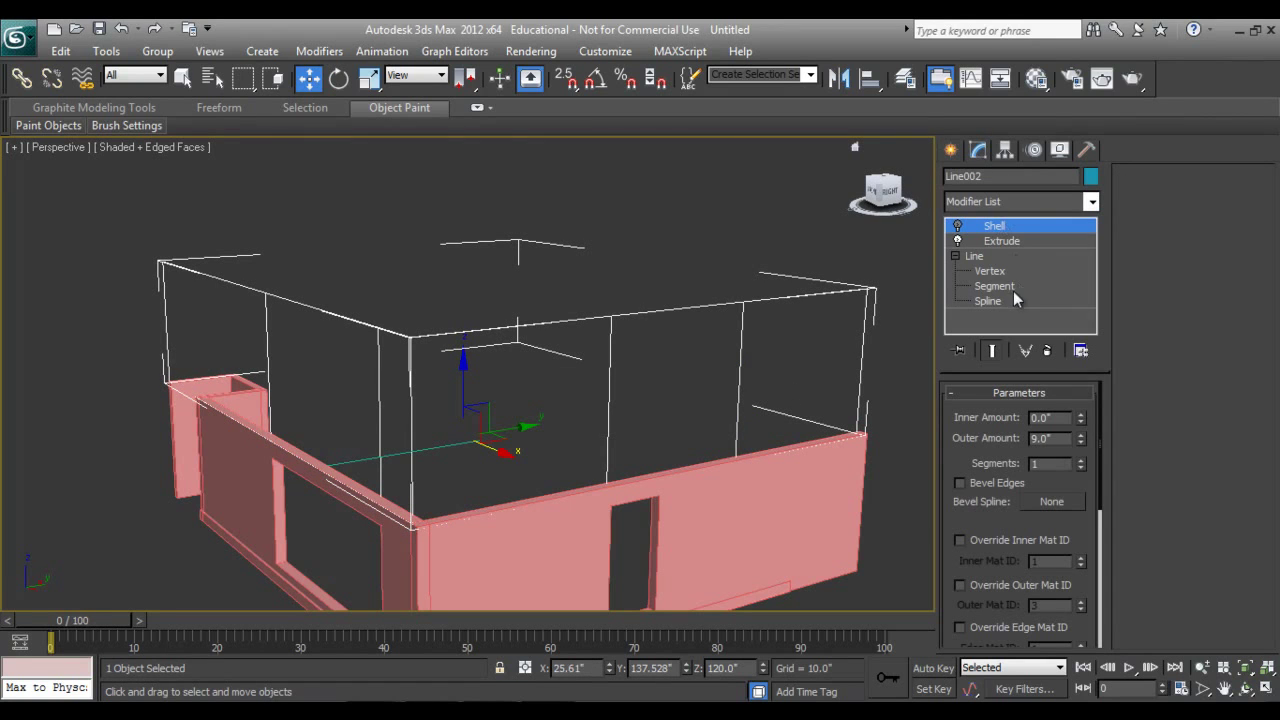
- Add an Edit Poly modifier above Shell and select the upper wall polygon over the narrow window
left_click(997, 199)
key("e")
key("e")
key("e")
key("e")
key("Return")
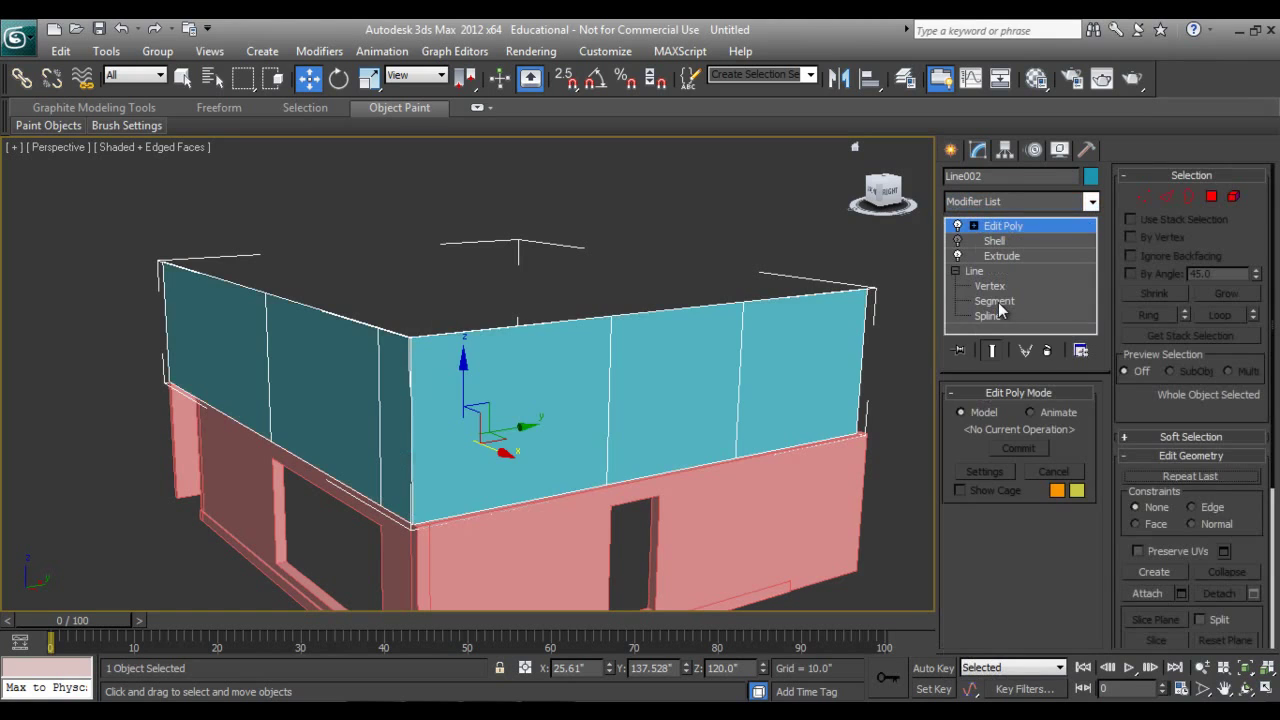
left_click(1212, 197)
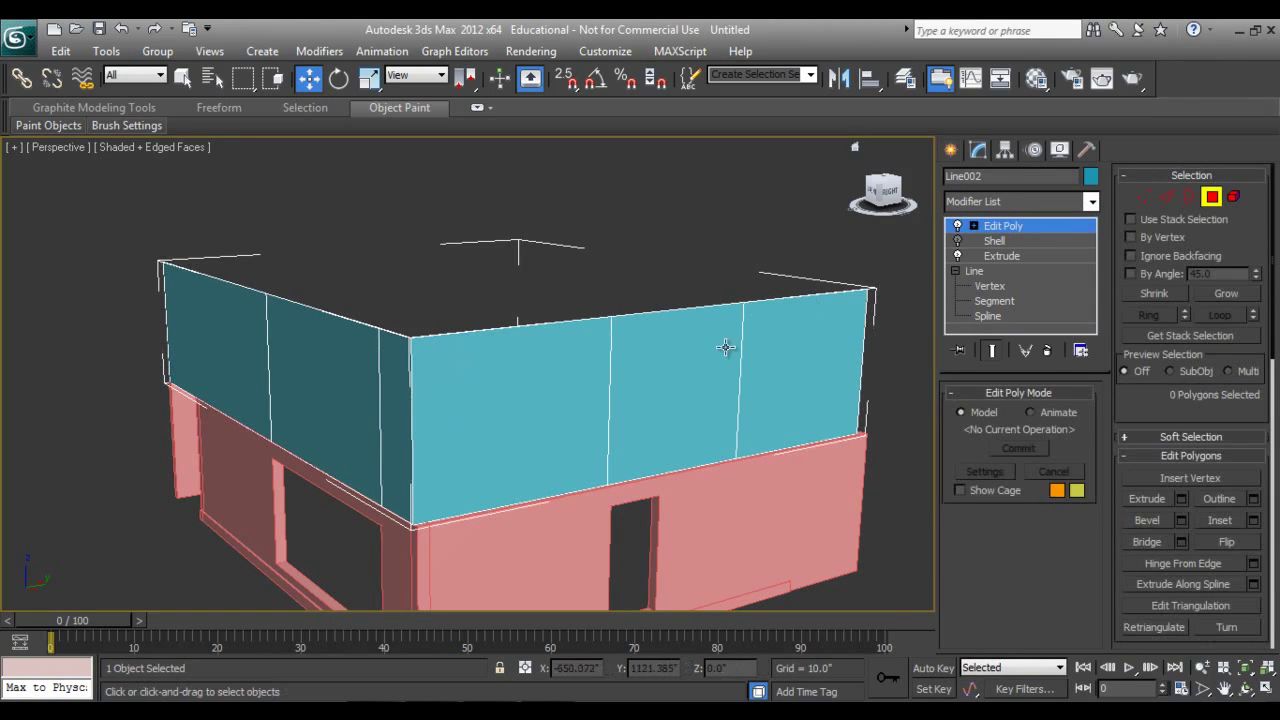
left_click(700, 372)
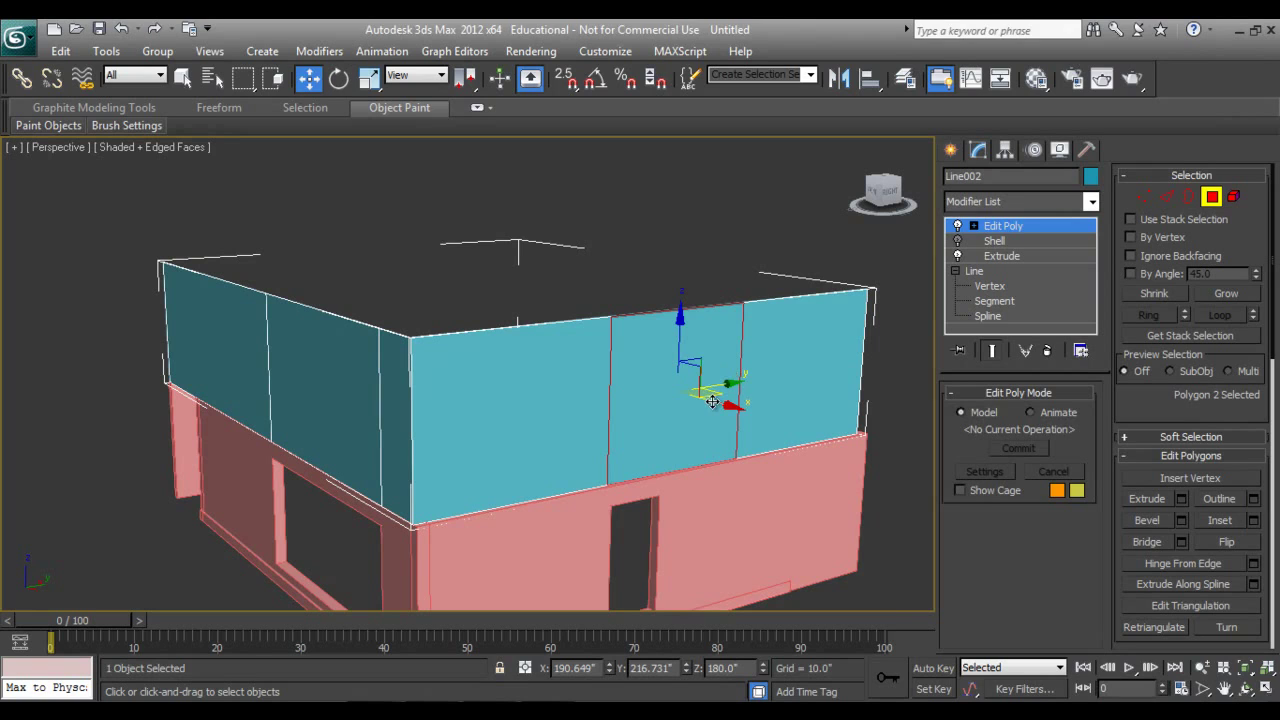
- Try deleting the selected wall polygon, compare the wall with Edit Poly off and on, and undo the deletion
key("Delete")
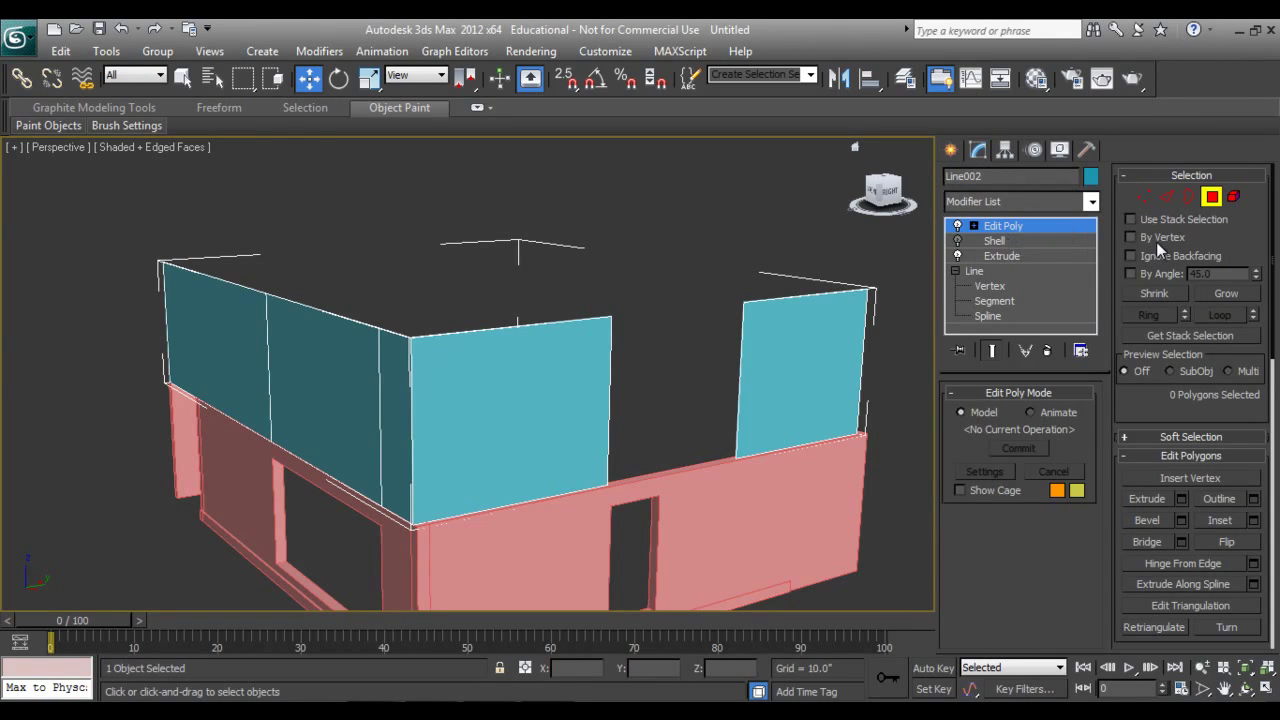
left_click(958, 227)
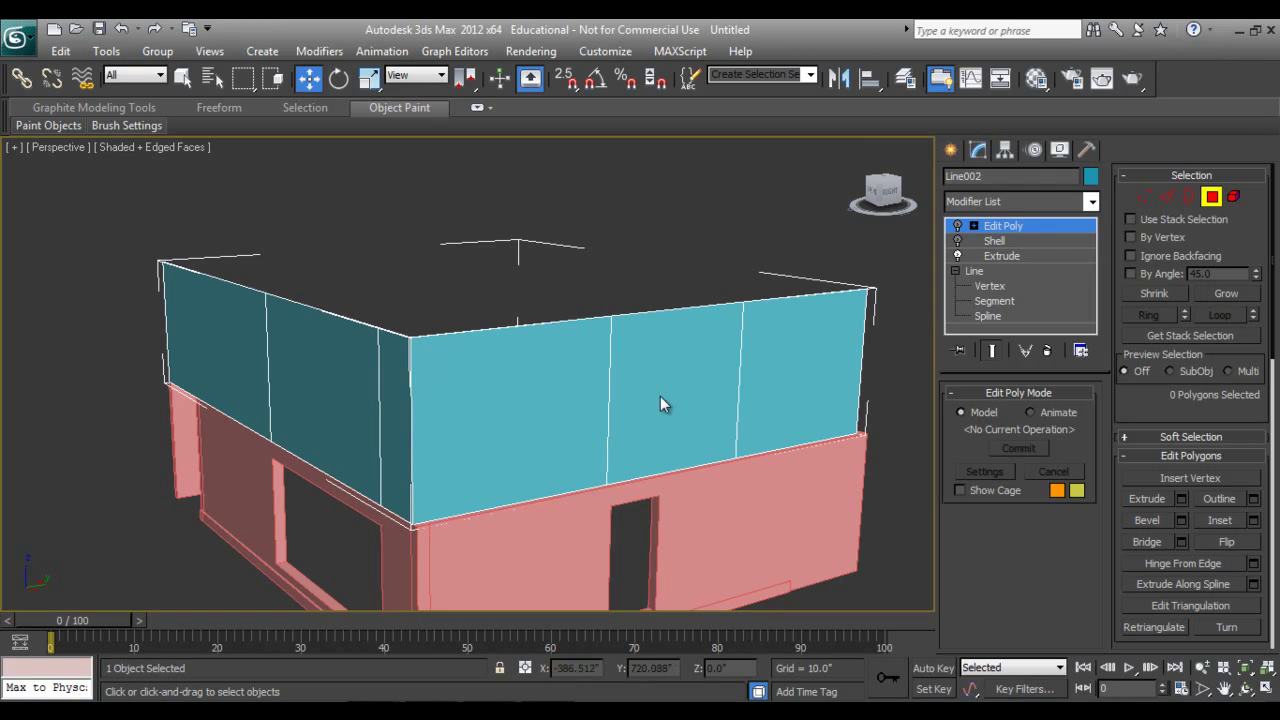
left_click(957, 228)
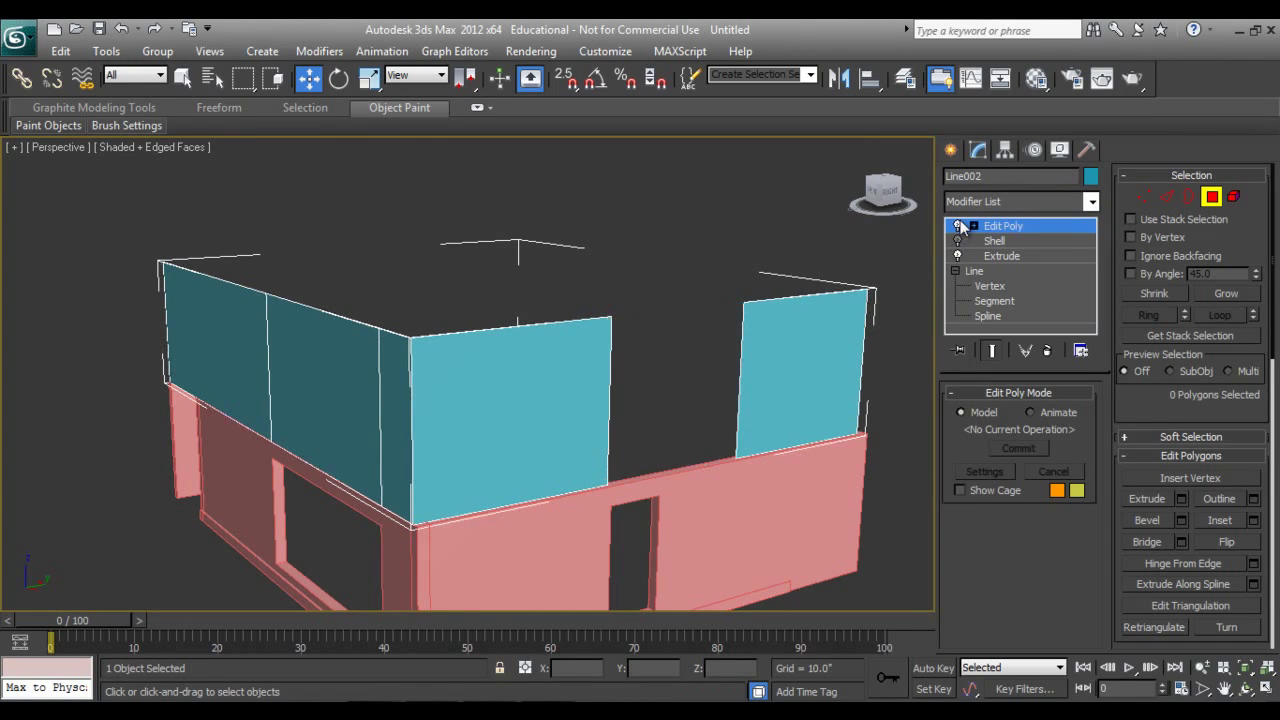
key("ctrl+z")
- Try inserting a vertex in the selected wall polygon and undo it
key("F2")
key("F2")
scroll(686, 398, "up", 4)
middle_click_drag(686, 398, 452, 384)
scroll(452, 384, "down", 5)
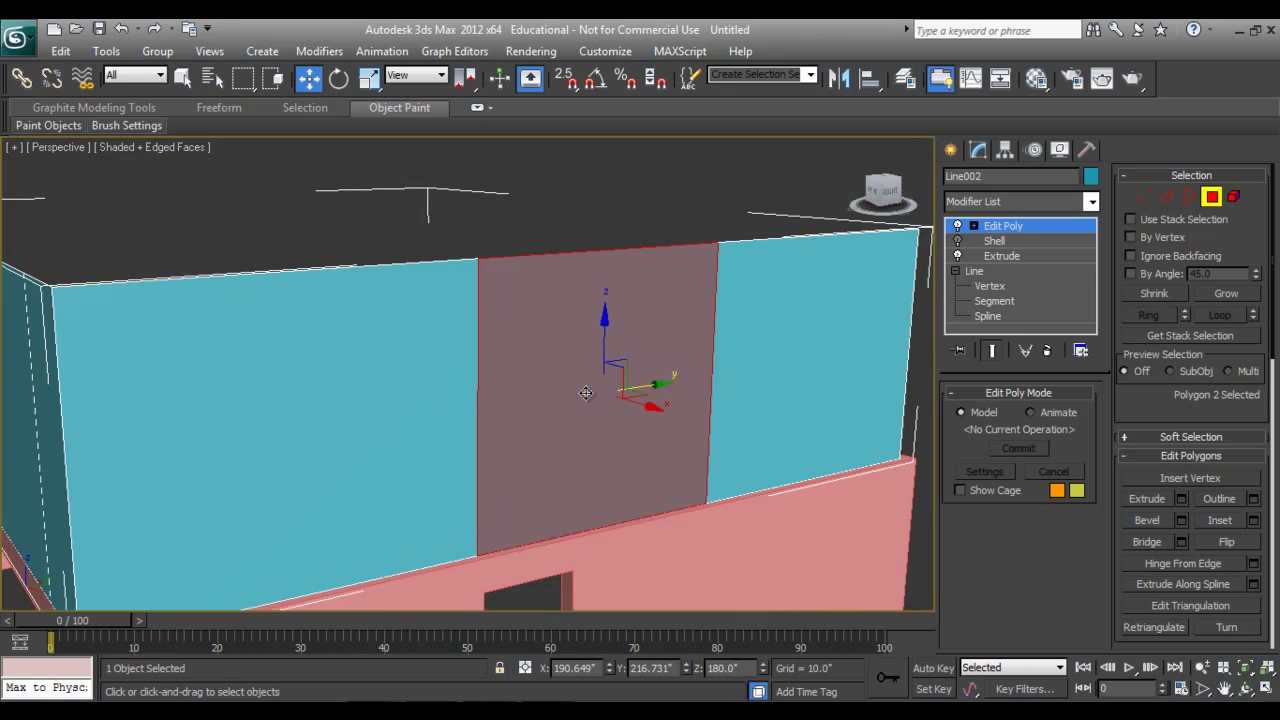
right_click(584, 381)
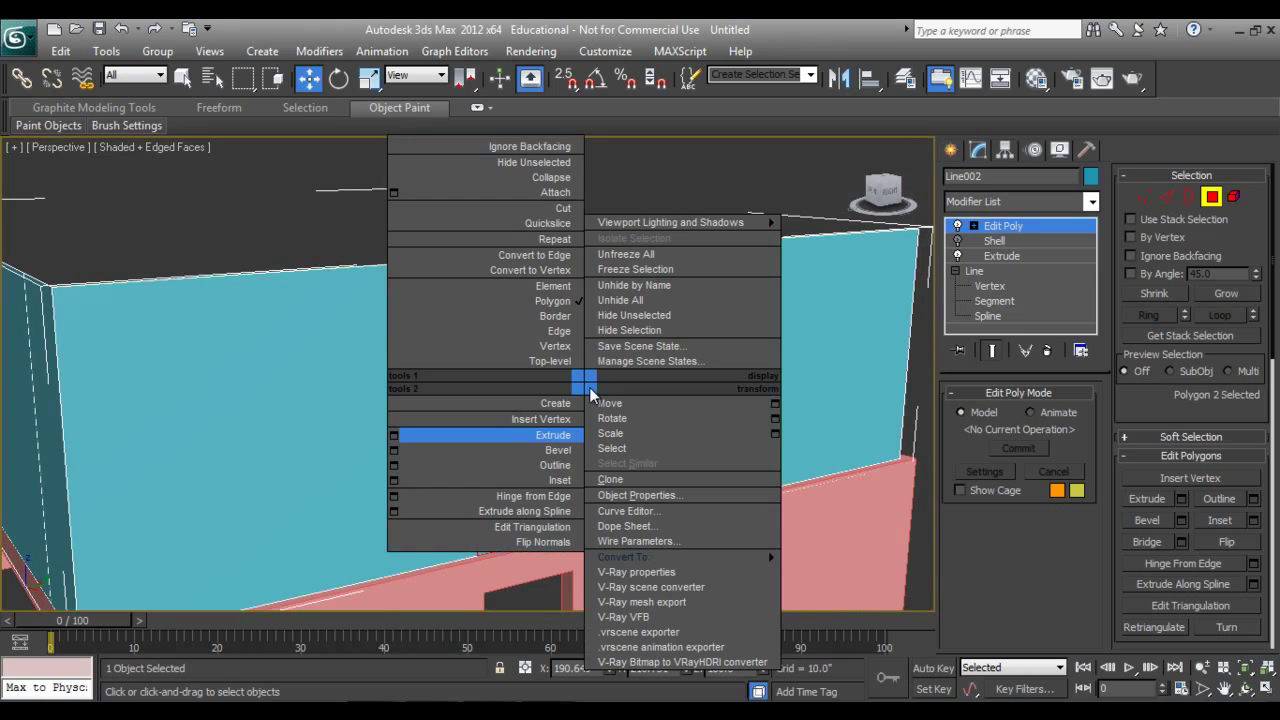
left_click(516, 428)
left_click(629, 315)
right_click(600, 322)
key("ctrl+z")
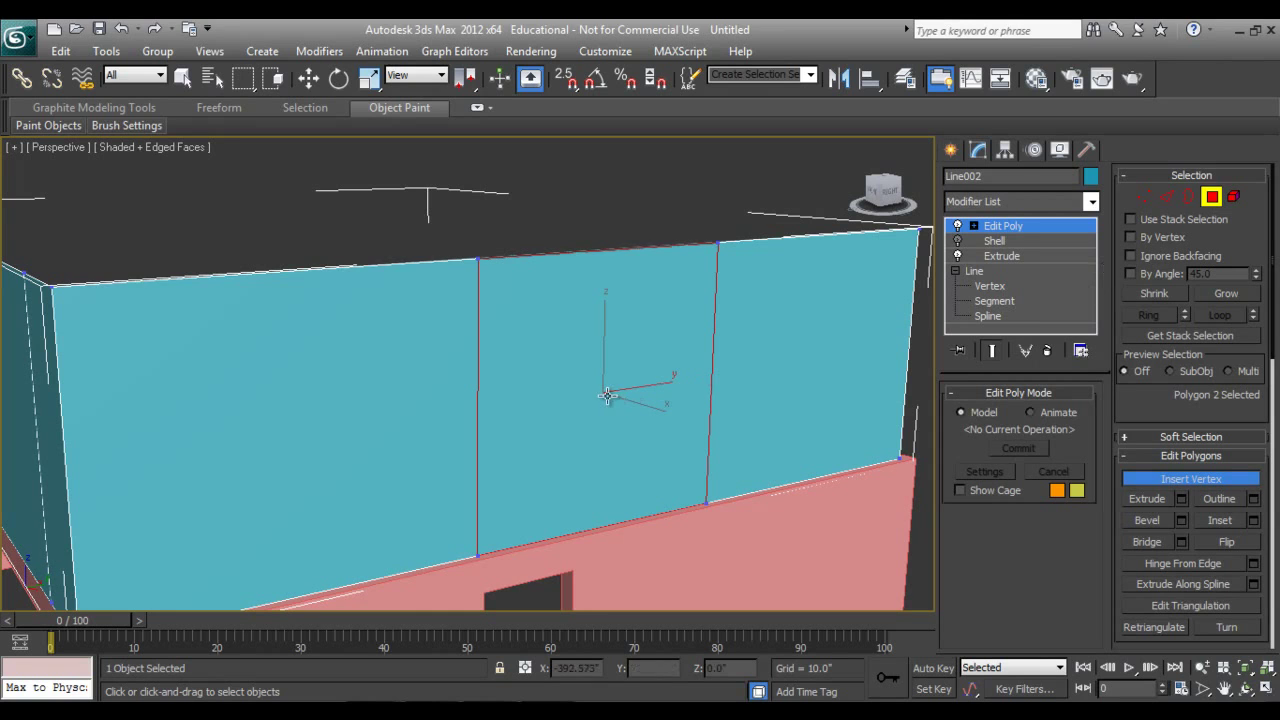
left_click(625, 366)
key("ctrl+z")
- Inset the selected wall polygon by 4 in and delete the inner polygon to open a window
middle_click_drag(588, 390, 629, 437, "alt")
middle_click_drag(672, 386, 620, 343, "alt")
key("w")
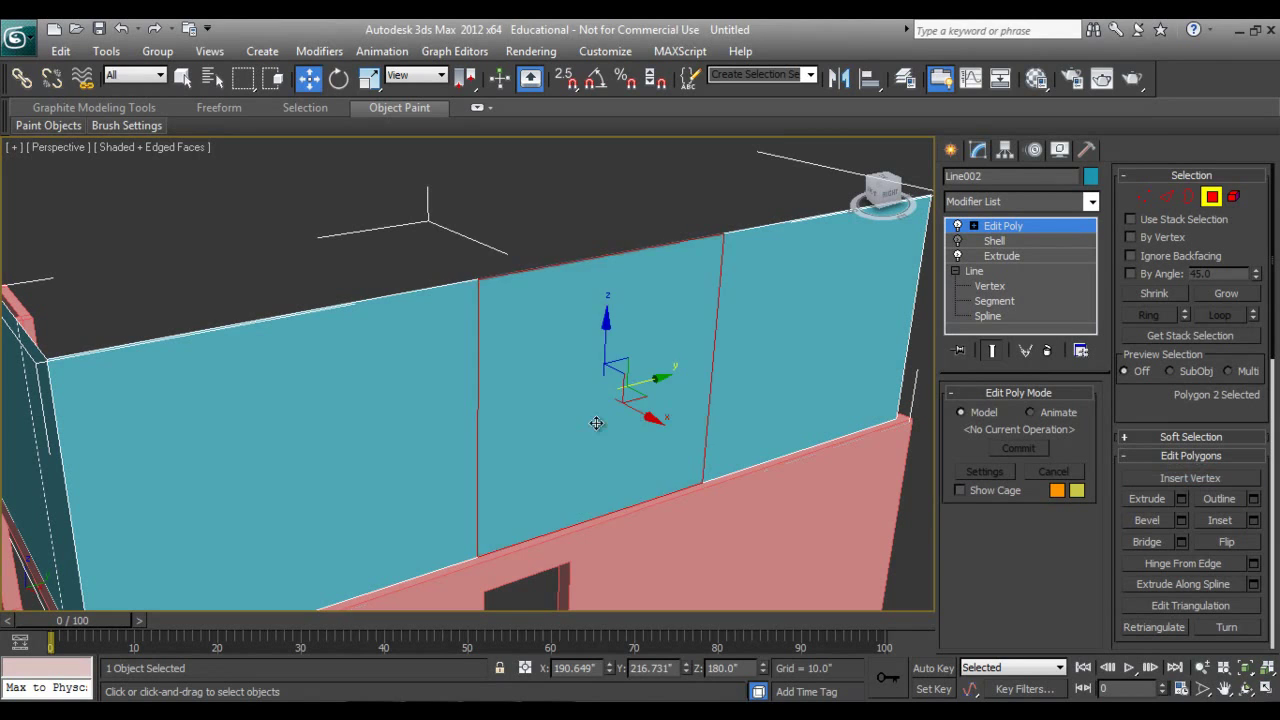
right_click(596, 423)
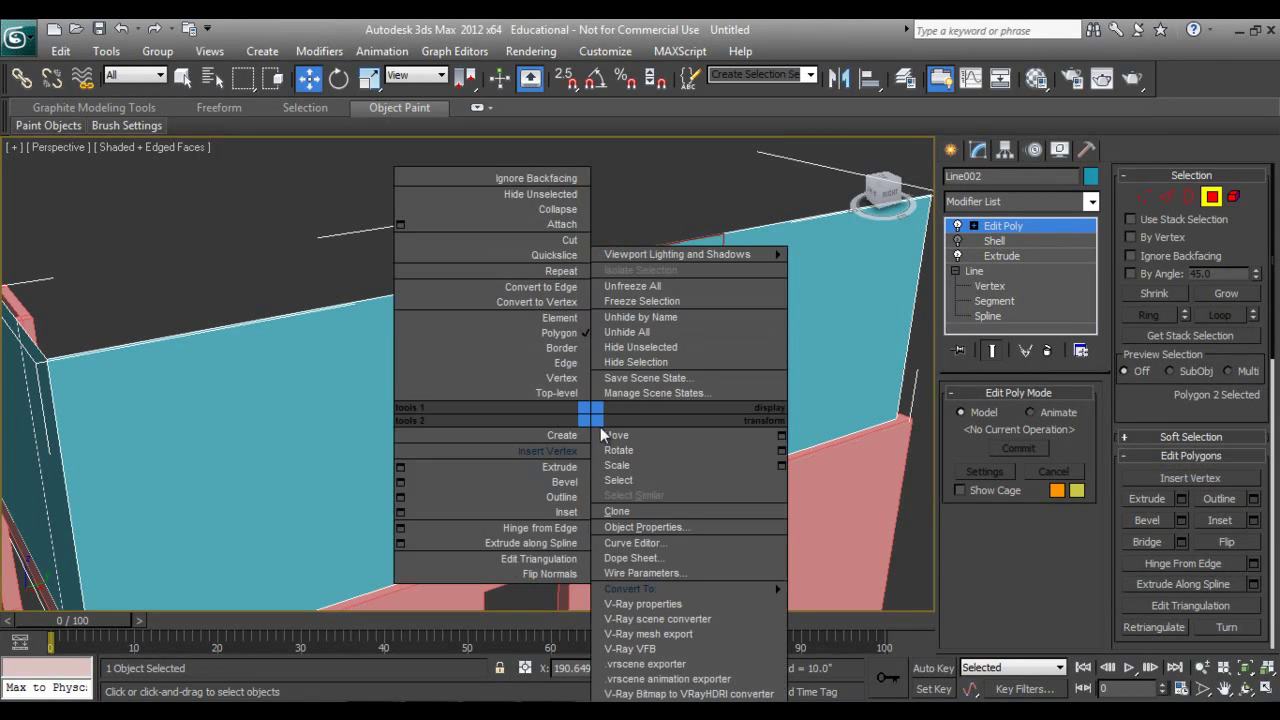
left_click(401, 511)
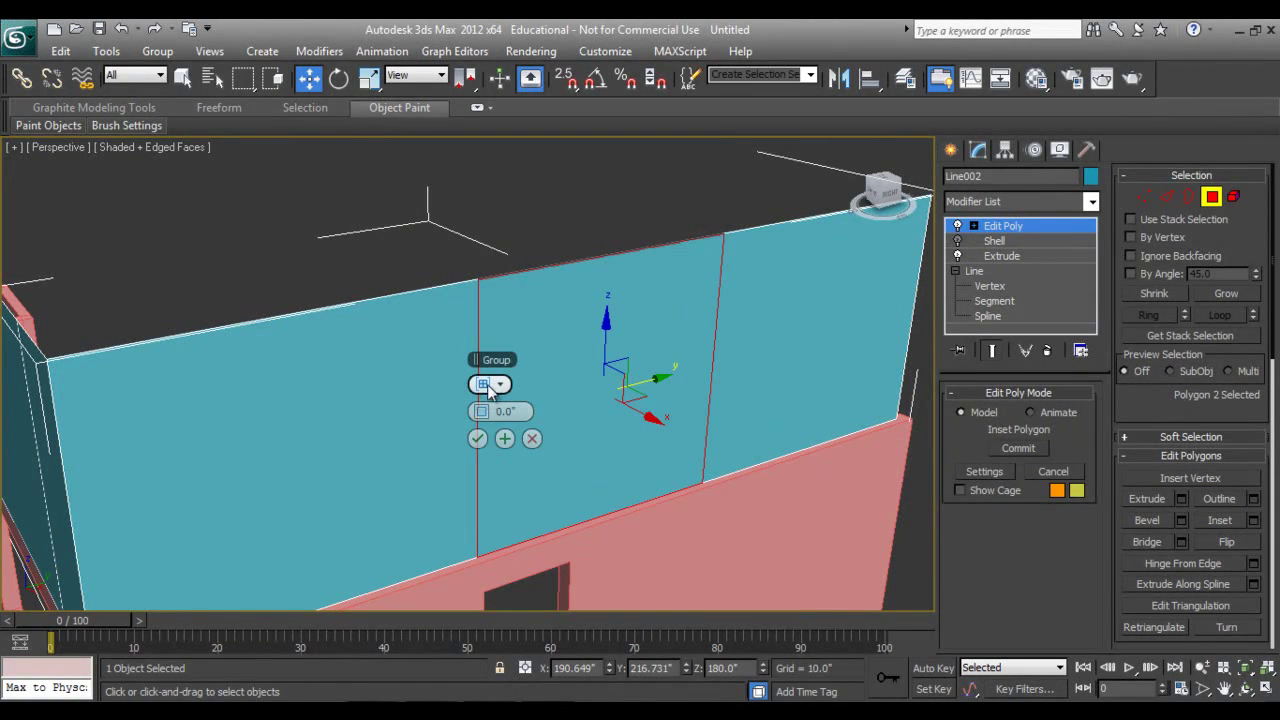
left_click_drag(482, 411, 498, 411)
key("F2")
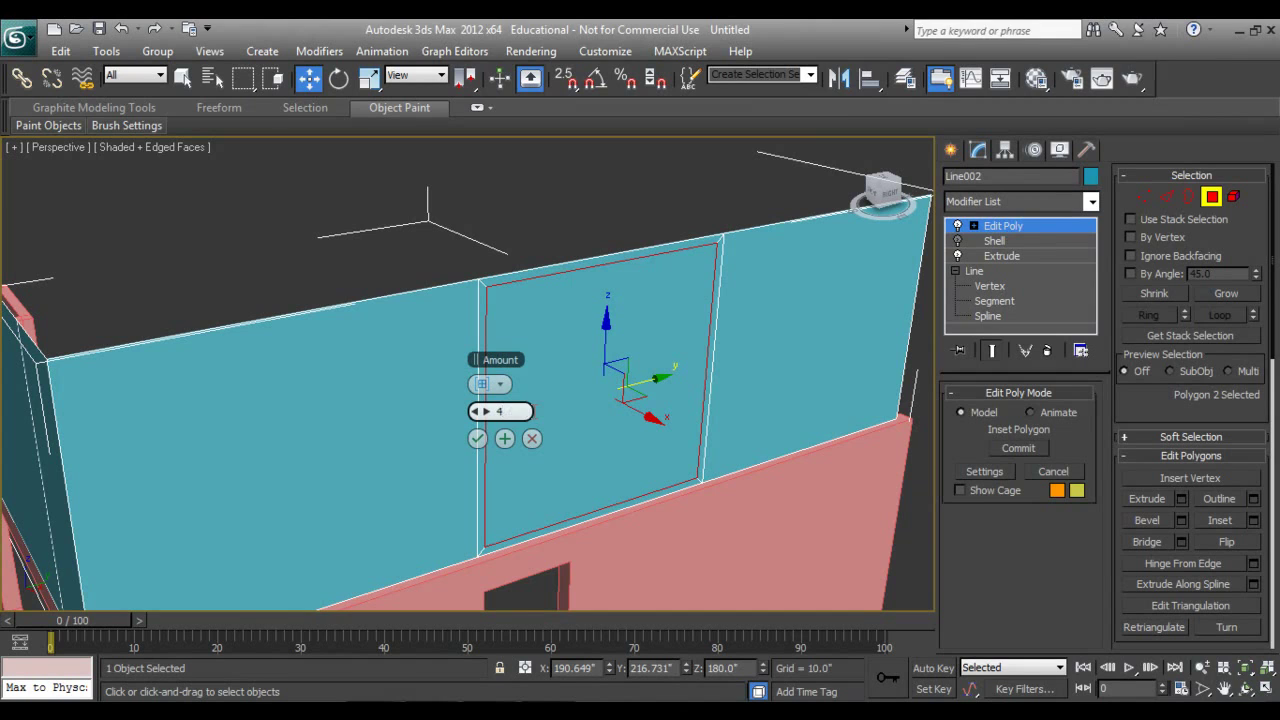
key("Return")
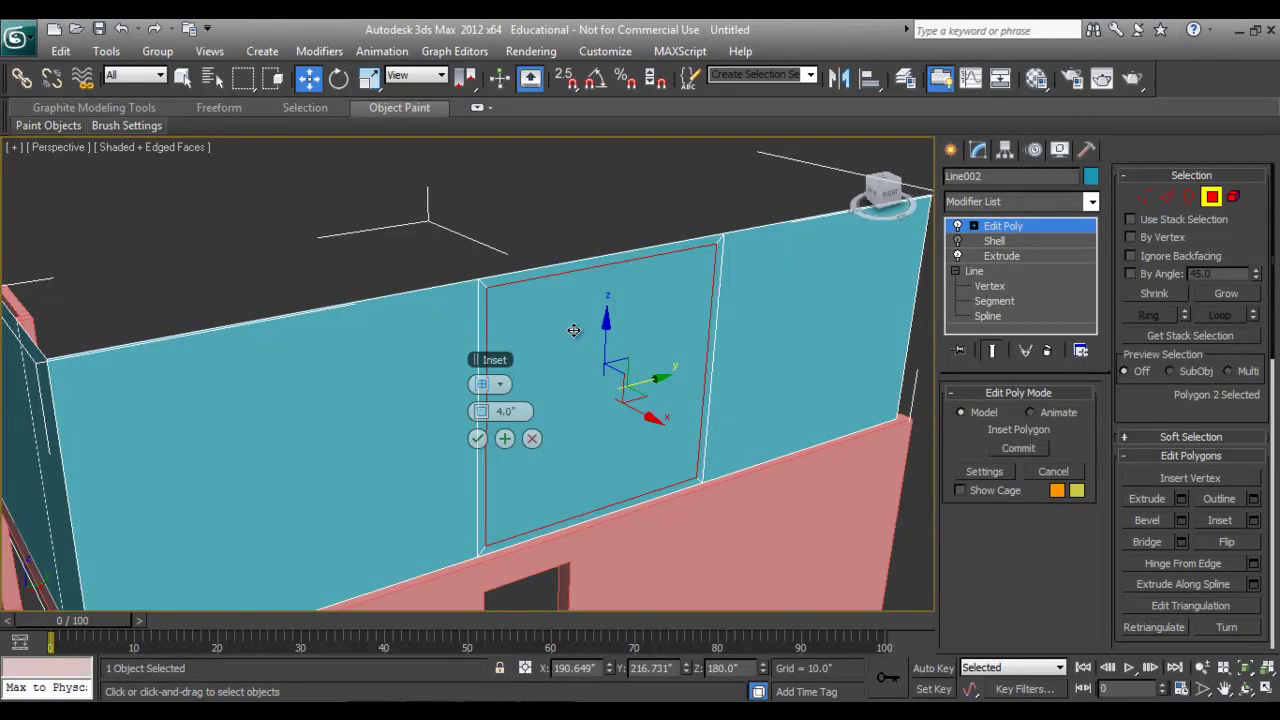
key("Delete")
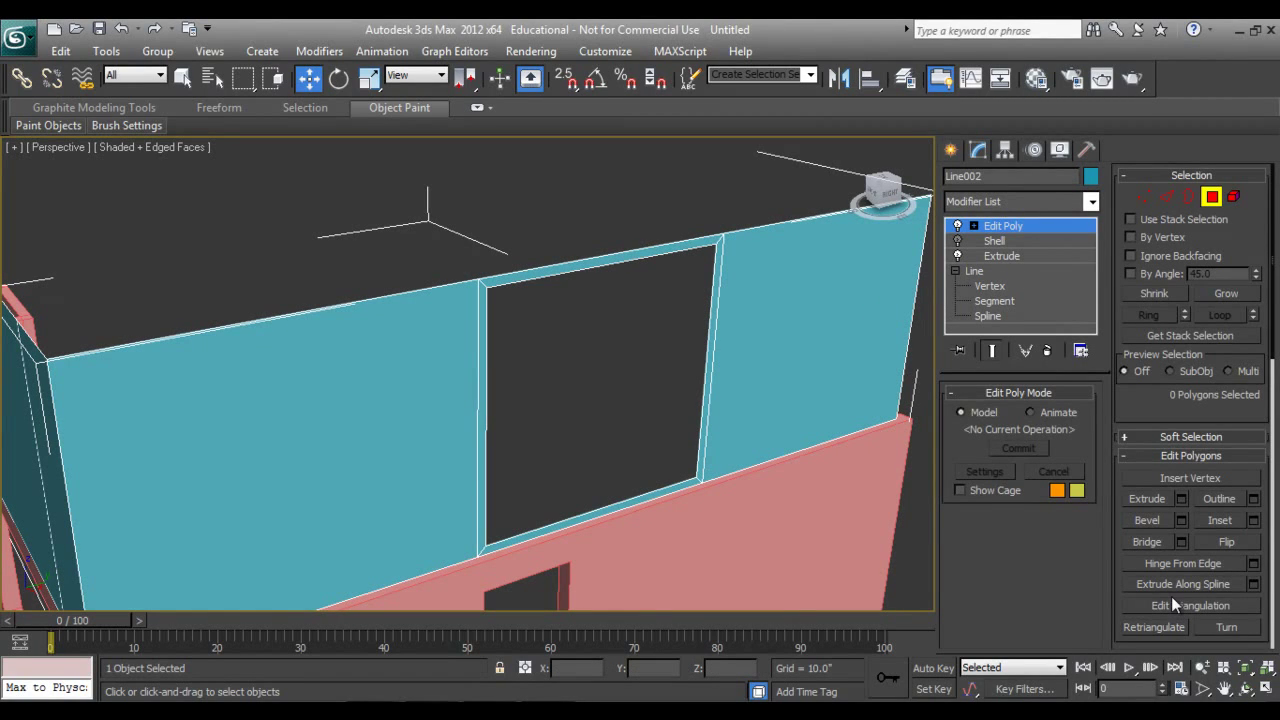
- Switch the Shell modifier back on and move it above Edit Poly in the modifier stack
left_click(1243, 689)
left_click_drag(507, 319, 465, 316)
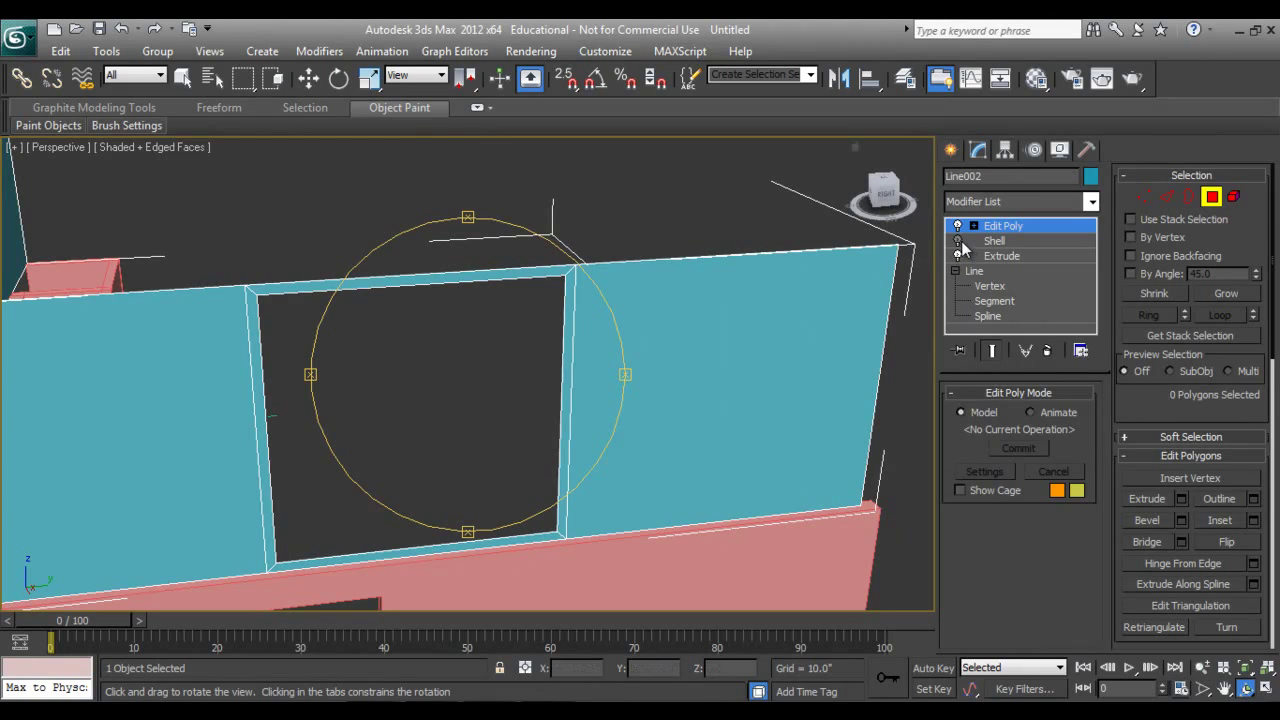
left_click(958, 241)
left_click_drag(993, 245, 999, 229)
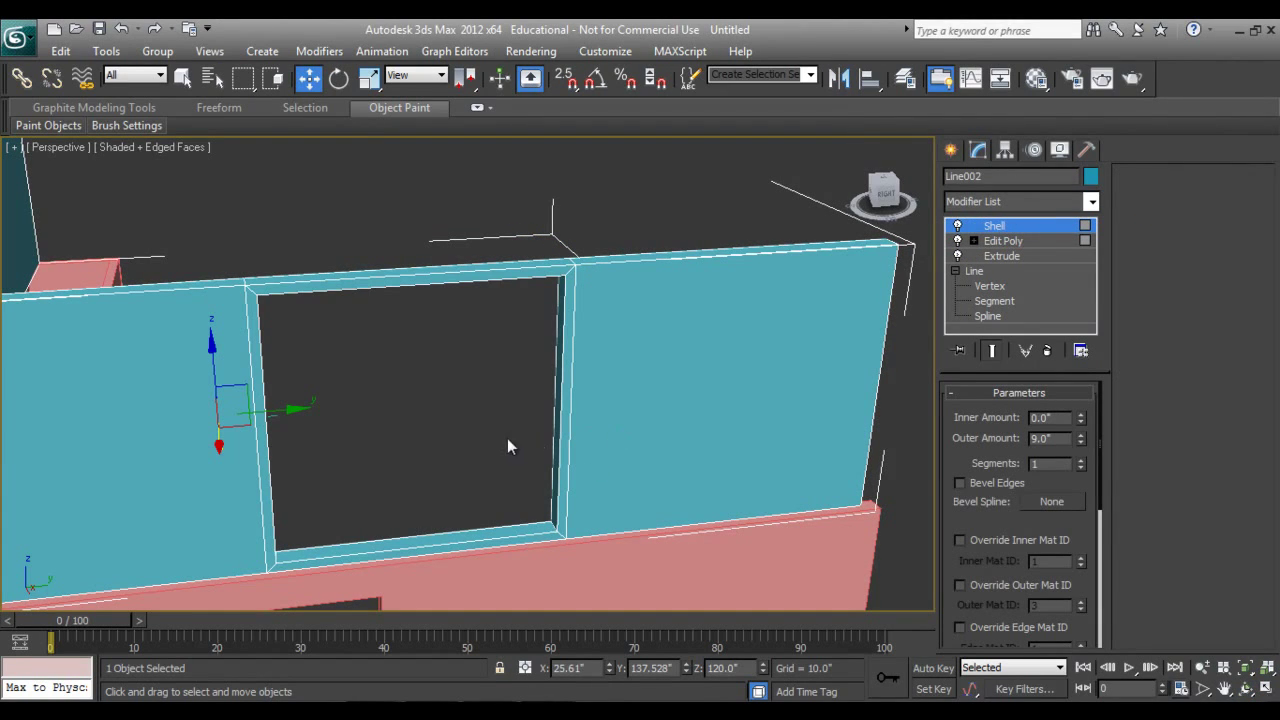
- Switch off the upper wall's Shell modifier and inset the wide front wall polygon by 4 in at Edit Poly's Polygon level
left_click(1247, 689)
left_click_drag(471, 369, 534, 413)
left_click(956, 225)
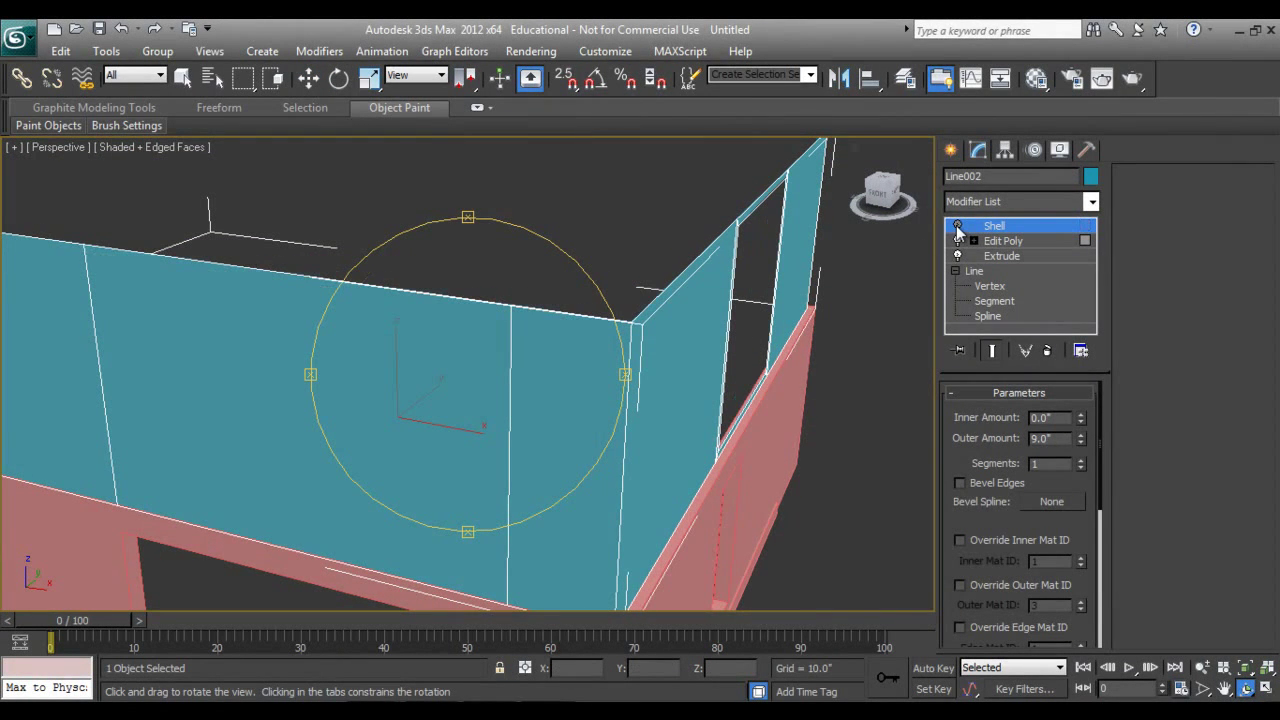
left_click(973, 240)
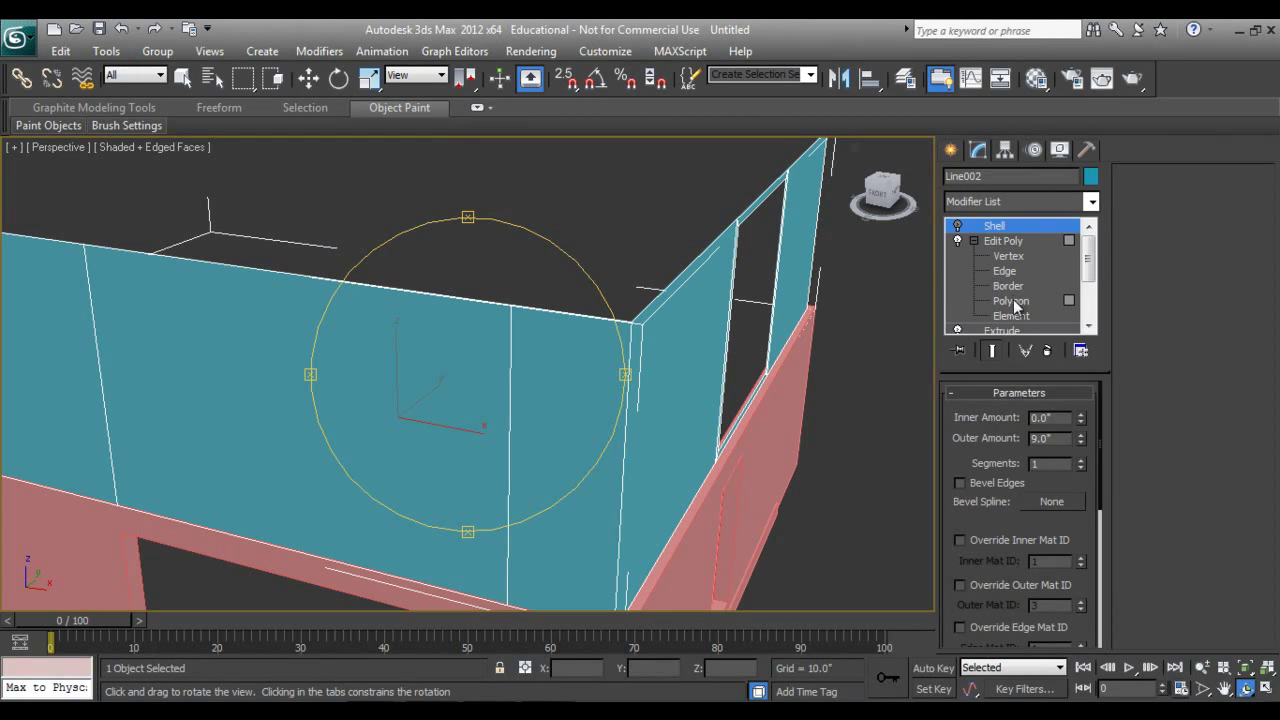
left_click(1010, 300)
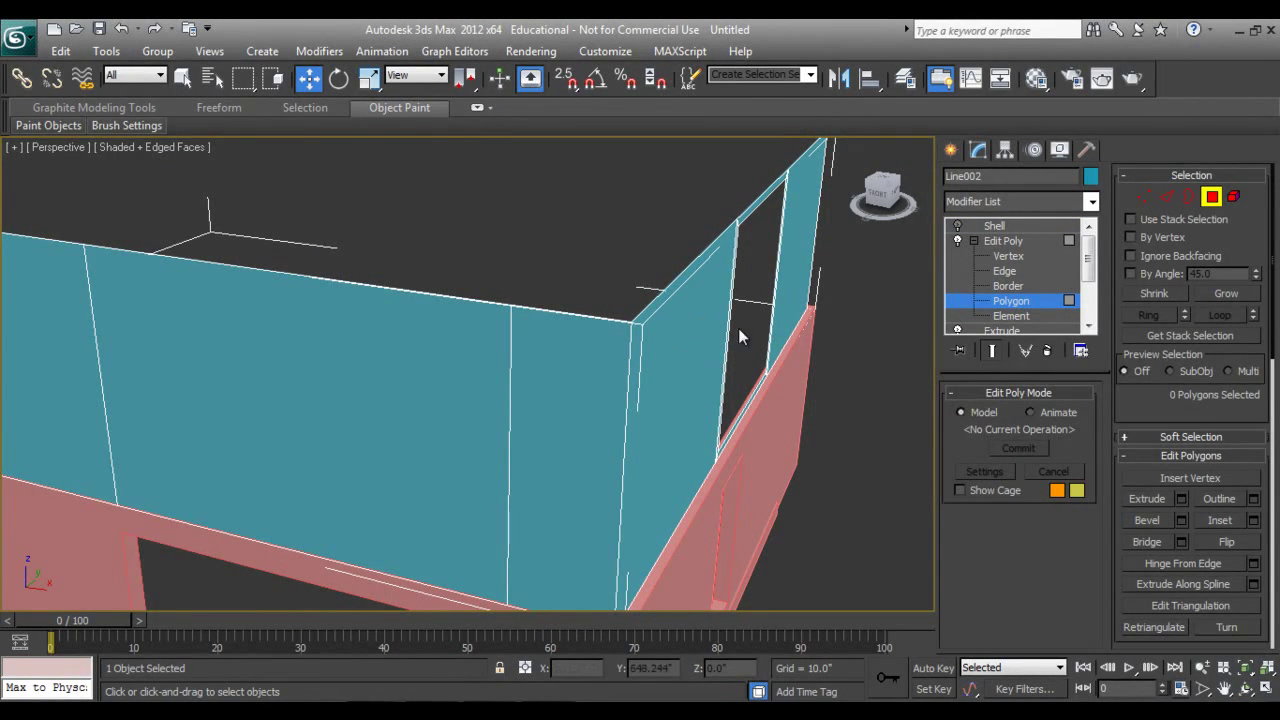
left_click(1265, 690)
right_click(411, 380)
left_click(386, 417)
right_click(381, 412)
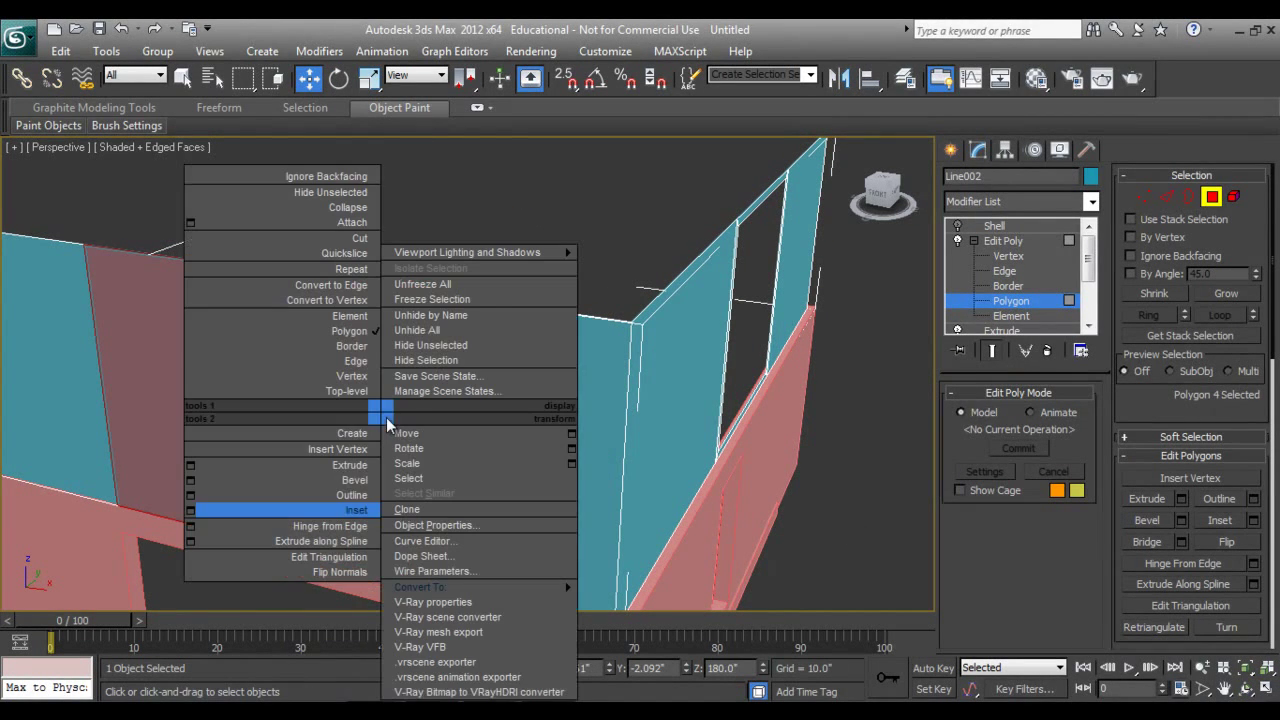
left_click(191, 510)
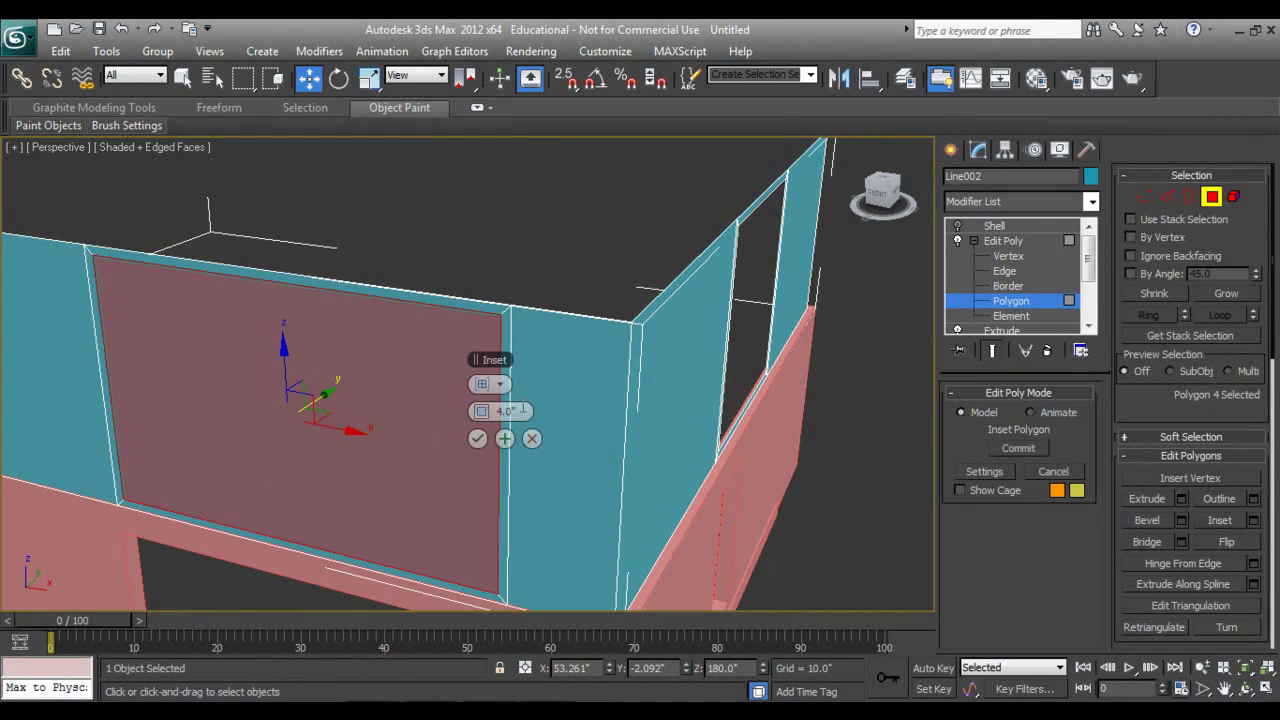
left_click(477, 438)
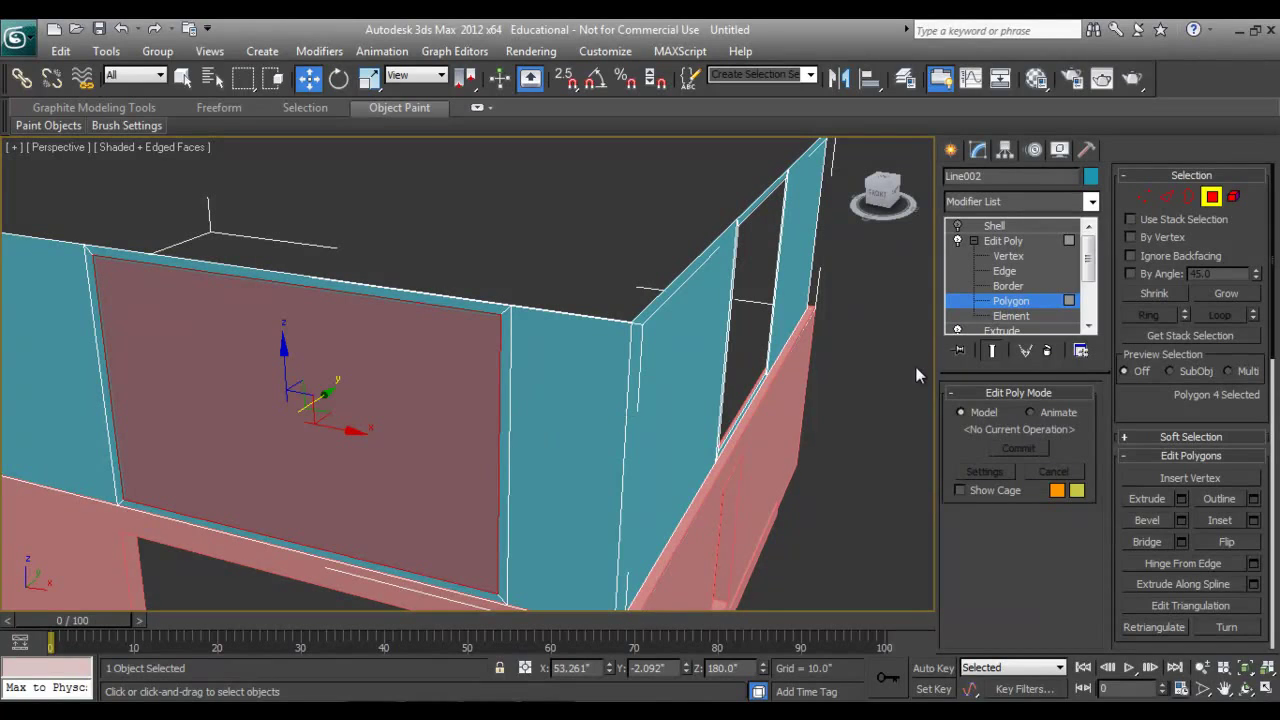
- Extrude the inset front wall polygon by 9 in and delete it to open the window
right_click(384, 425)
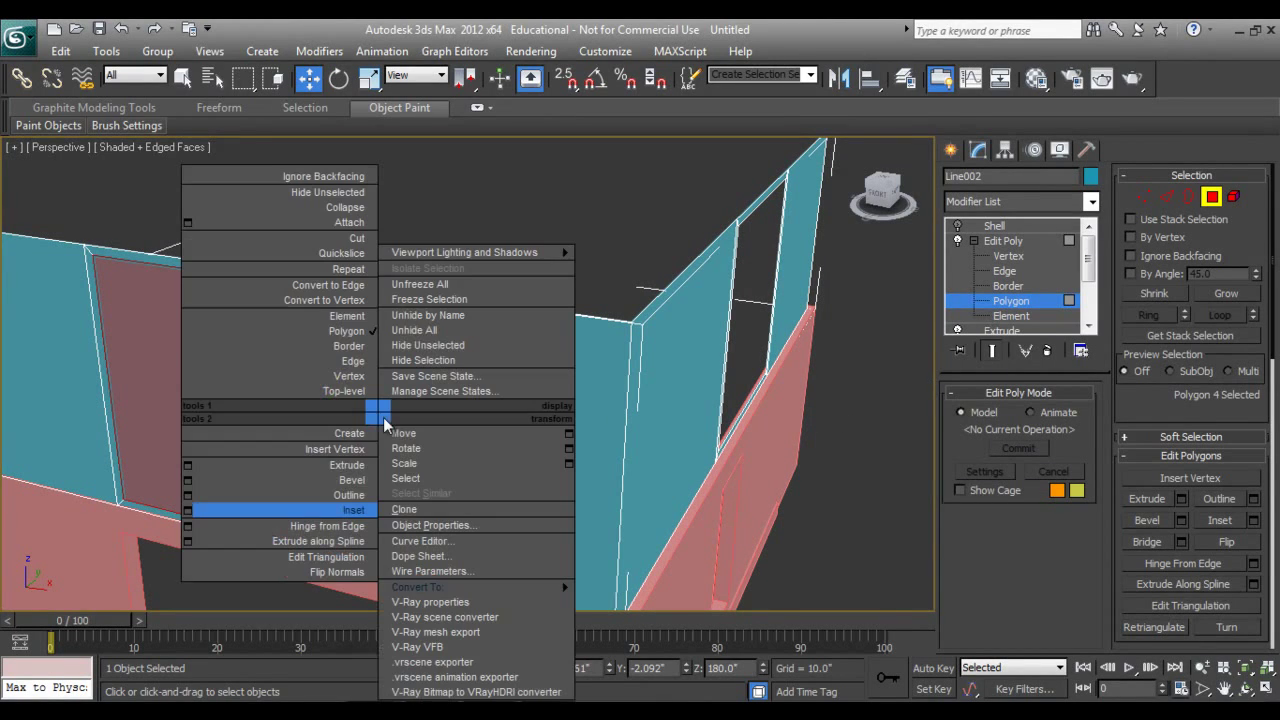
left_click(187, 467)
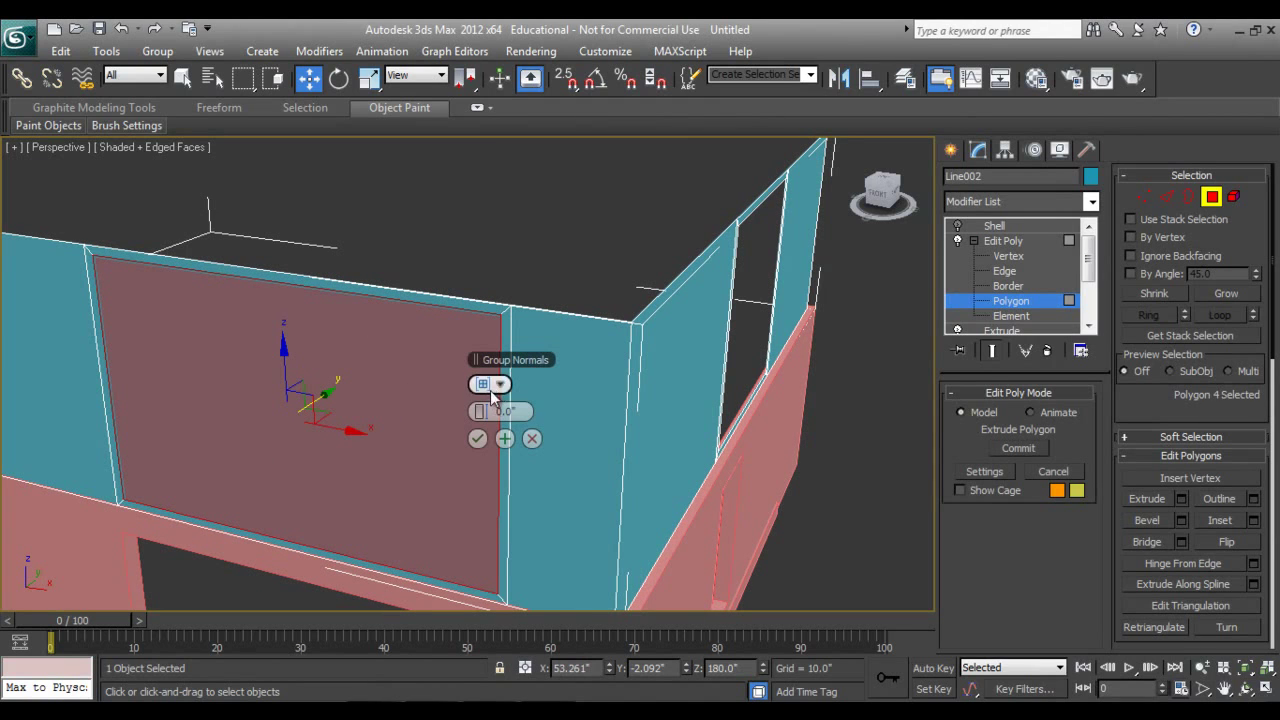
left_click_drag(484, 409, 510, 410)
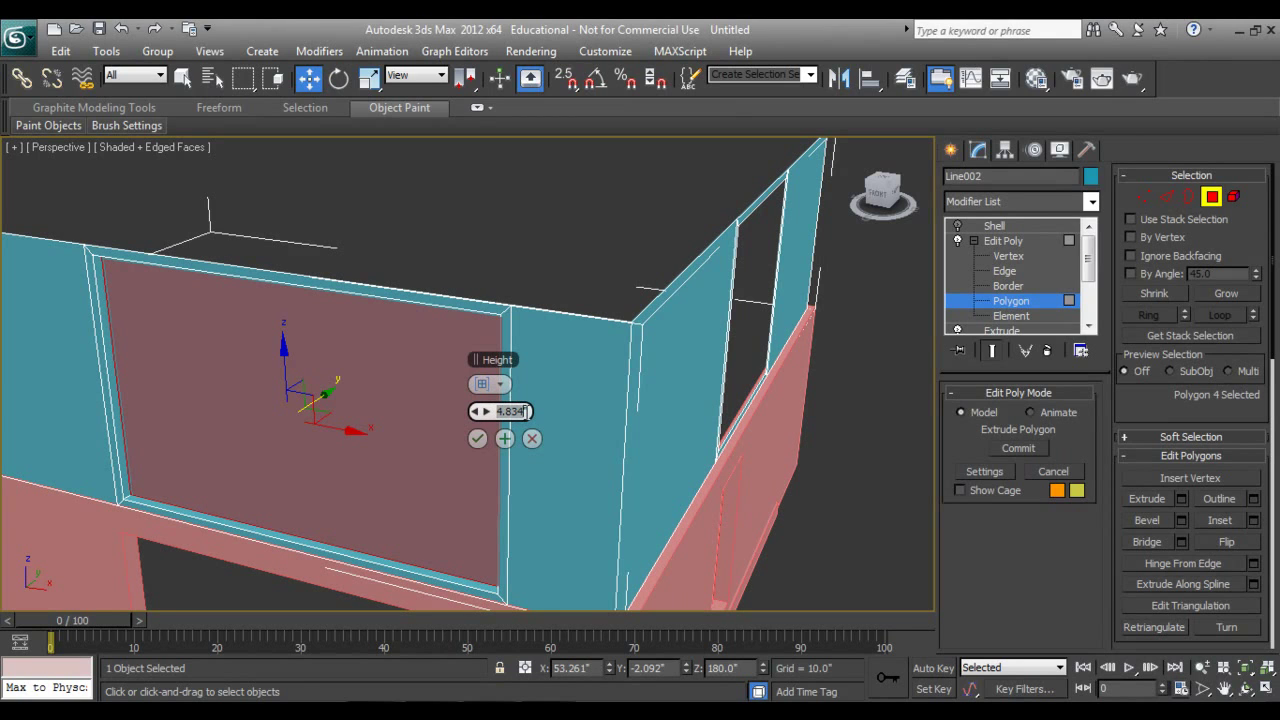
key("Return")
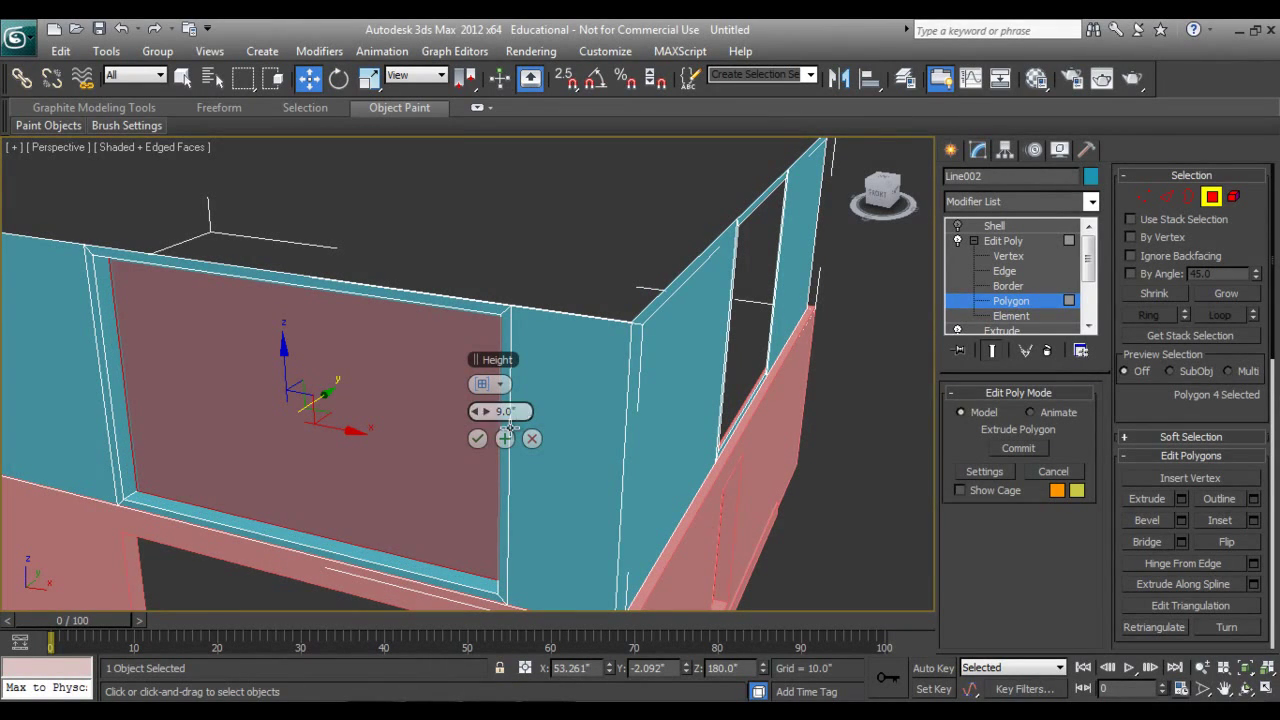
left_click(477, 438)
key("Delete")
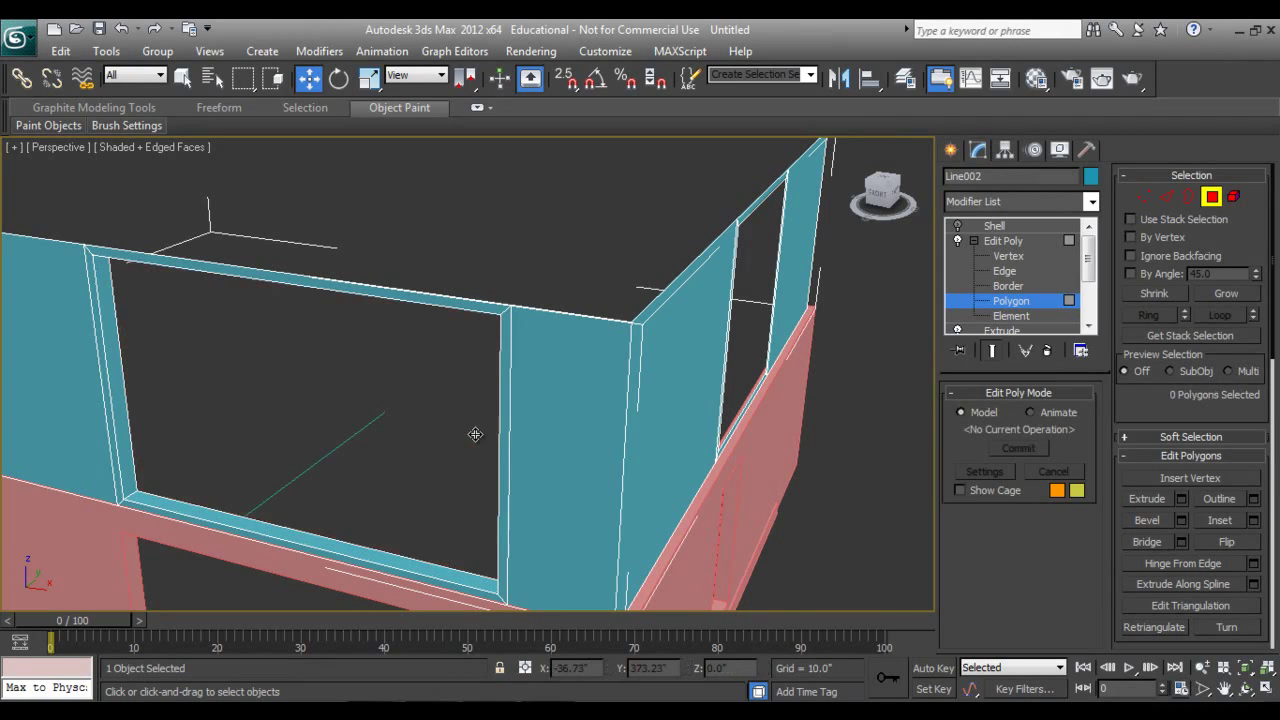
- Leave polygon editing and switch the upper wall's Shell modifier back on
left_click(974, 241)
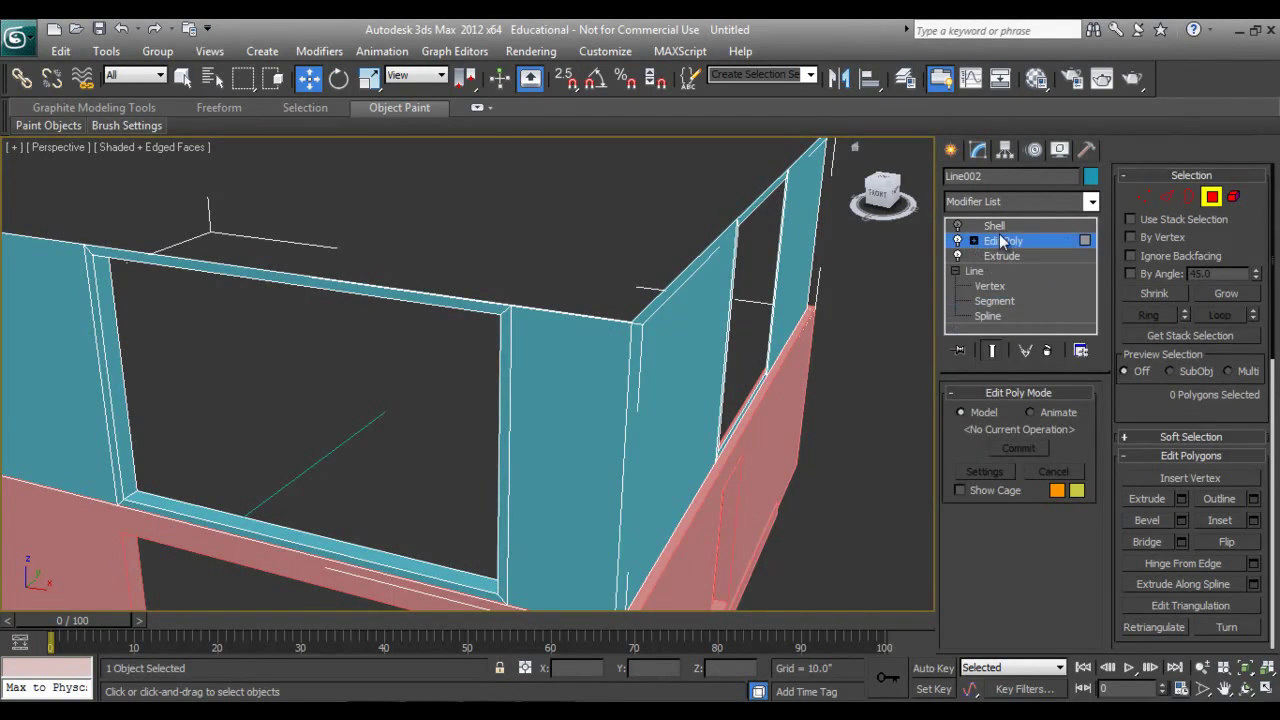
left_click(1001, 242)
left_click(980, 226)
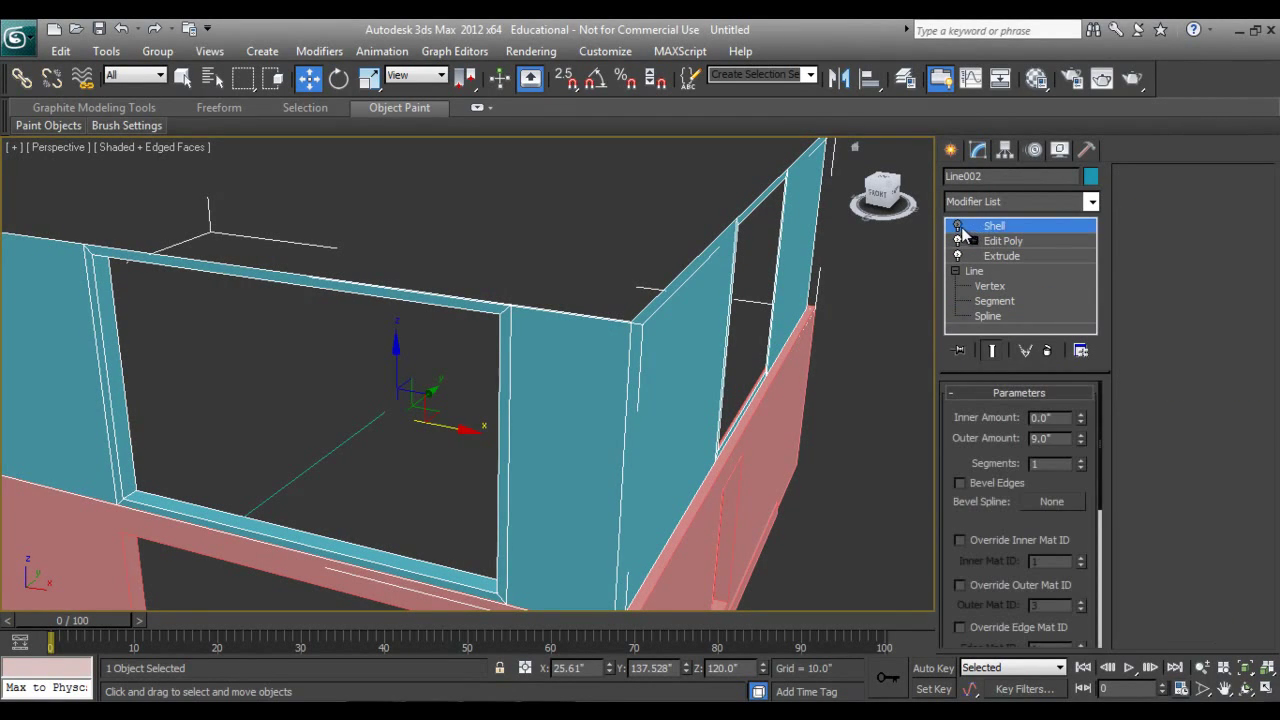
left_click(956, 225)
- Examine the shelled upper wall and its window openings from several angles, with the wall deselected
middle_click_drag(679, 303, 377, 435, "alt")
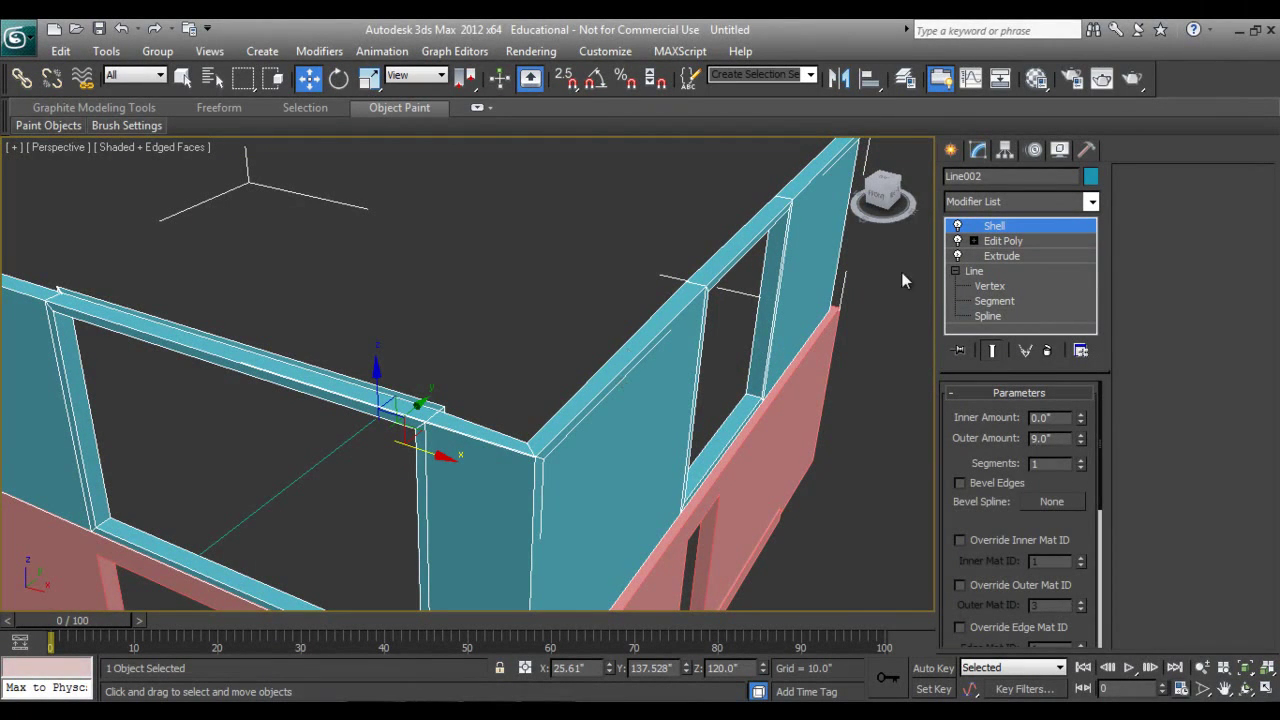
left_click(950, 149)
scroll(500, 410, "down", 3)
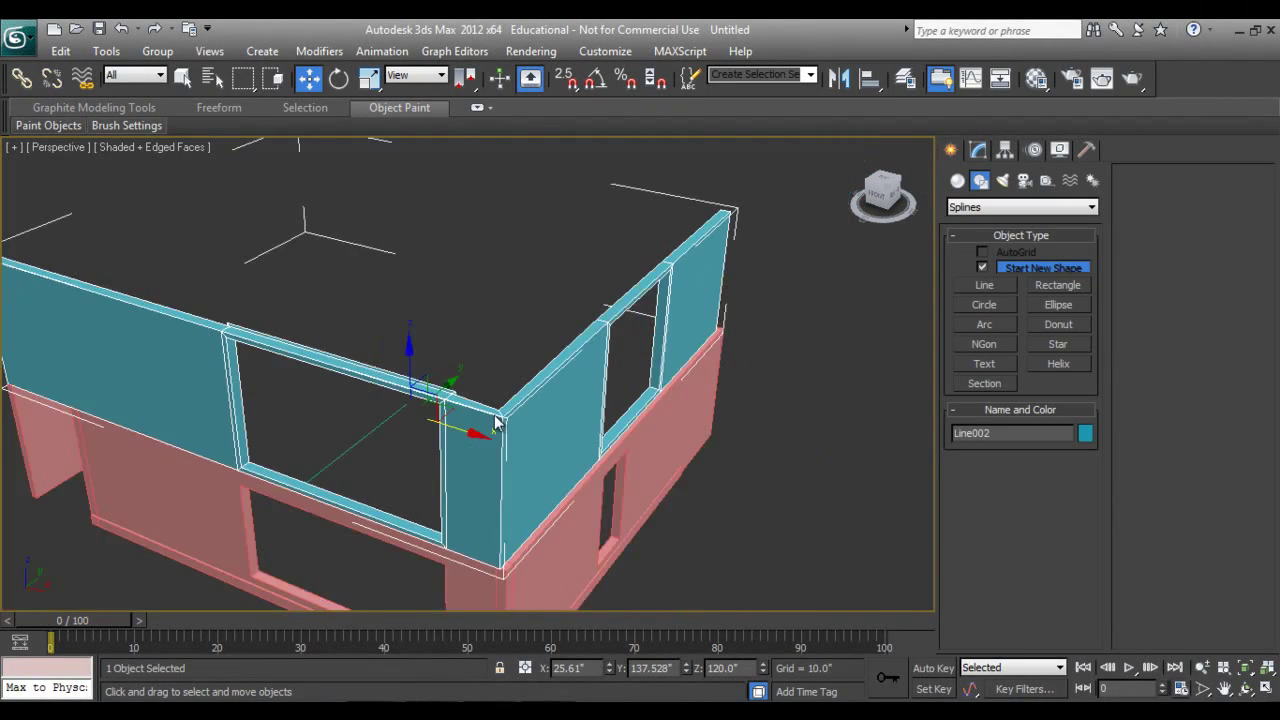
middle_click_drag(497, 424, 554, 380, "alt")
scroll(554, 380, "up", 3)
middle_click_drag(545, 440, 642, 377, "alt")
scroll(641, 377, "down", 6)
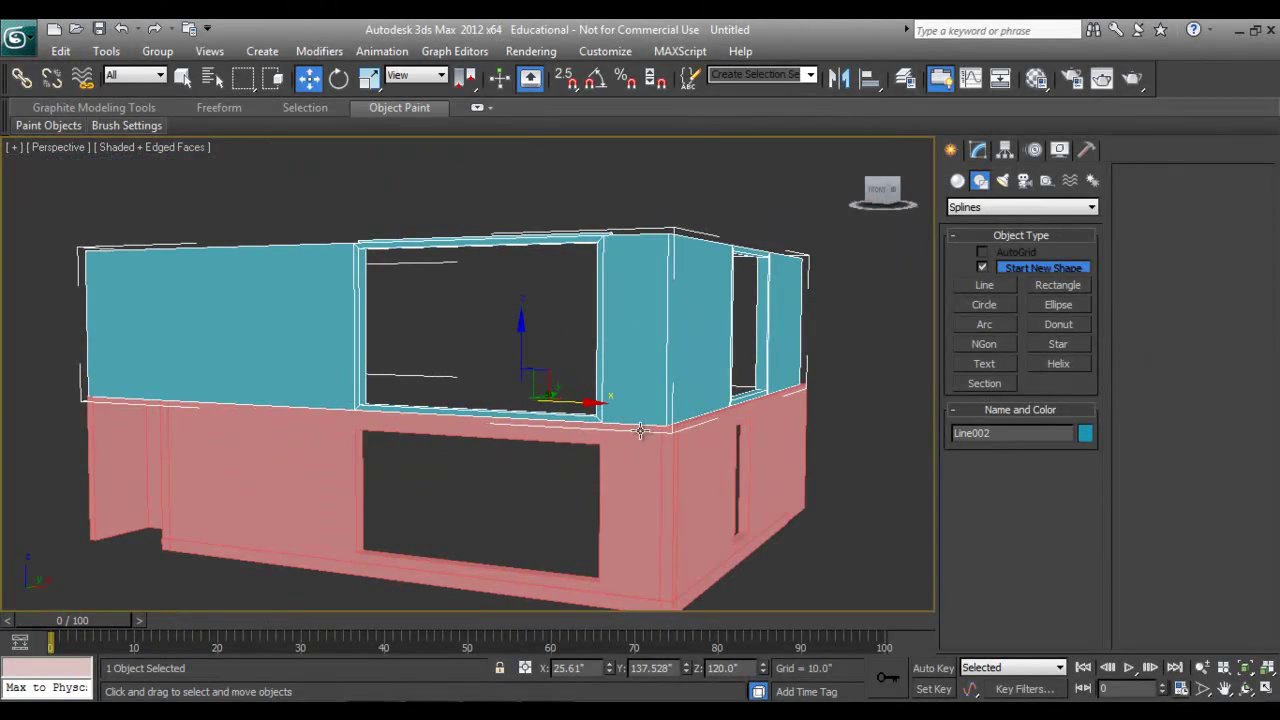
left_click(597, 215)
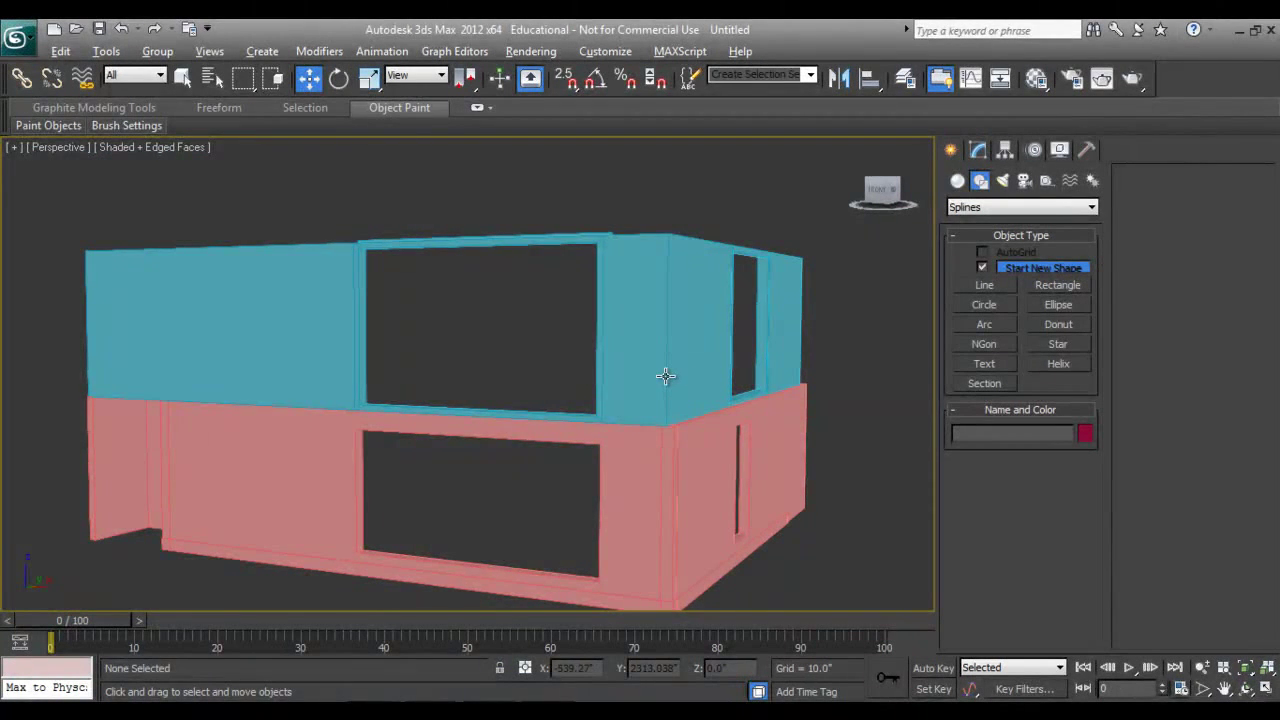
key("alt")
left_click(1240, 688)
left_click_drag(471, 423, 449, 454)
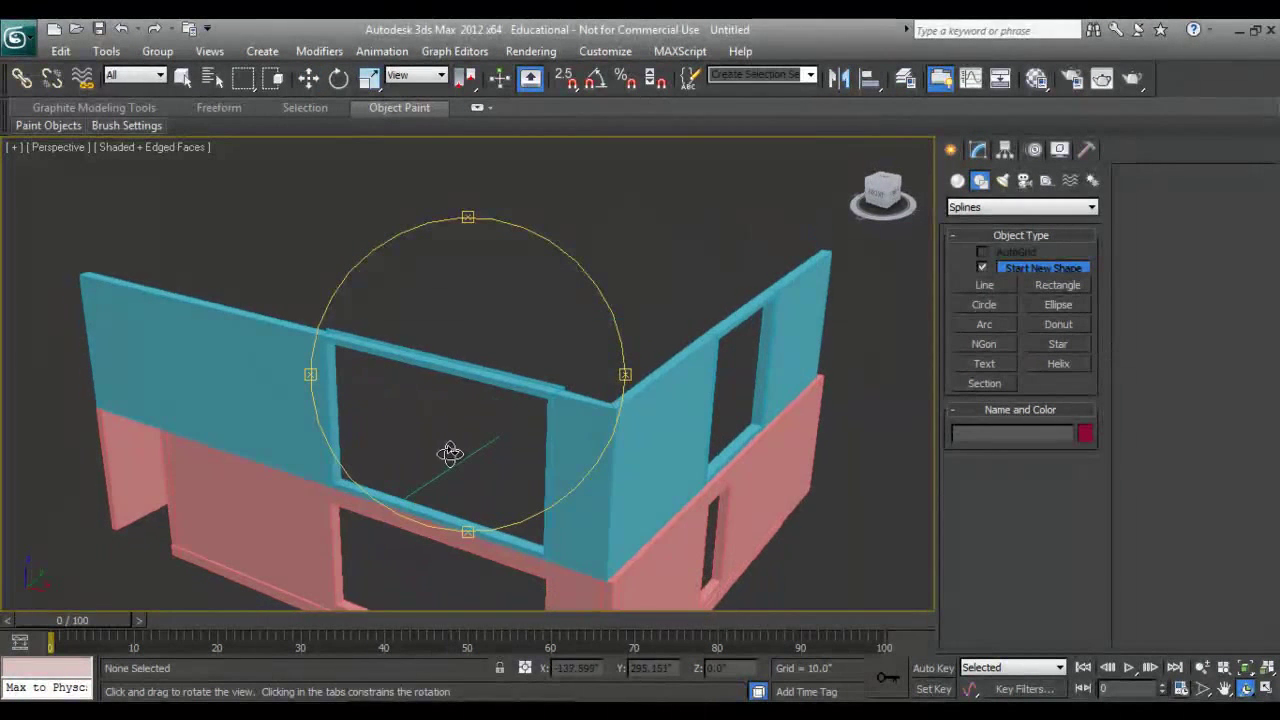
- Switch off the upper wall's Shell and Edit Poly modifiers and refine its base line with two vertices above the front recess
right_click(162, 364)
left_click(197, 356)
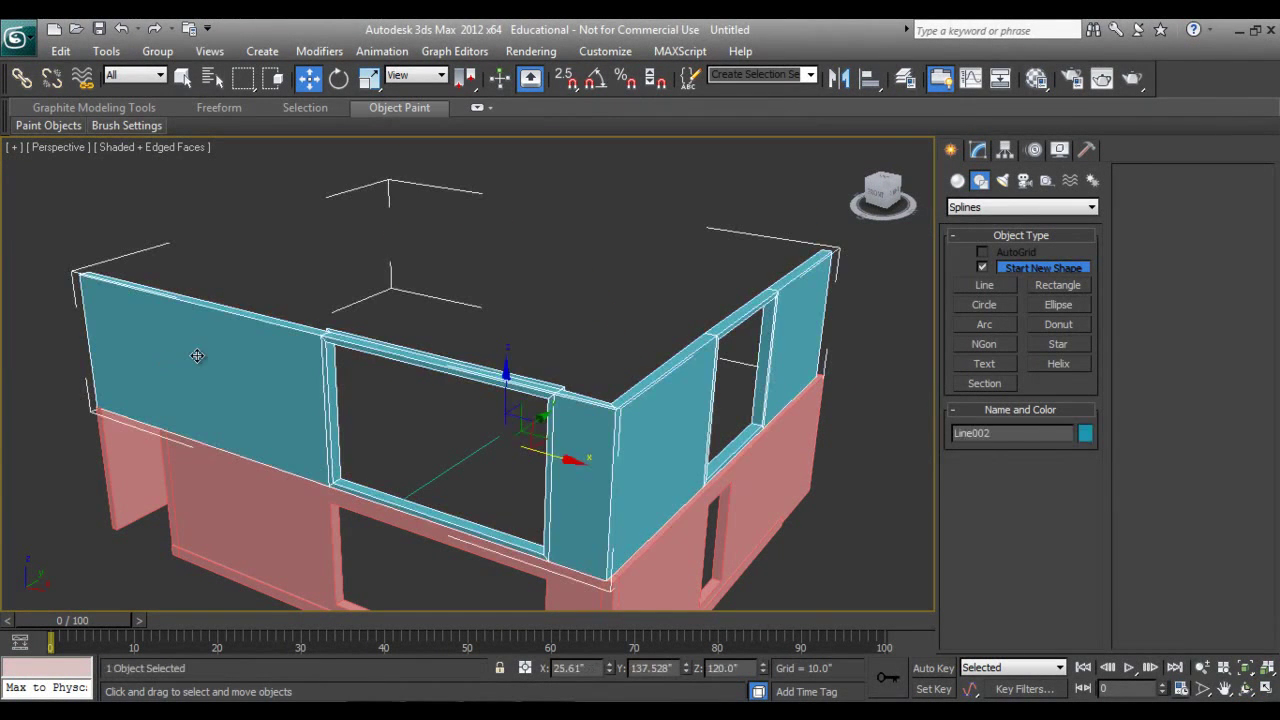
left_click(978, 150)
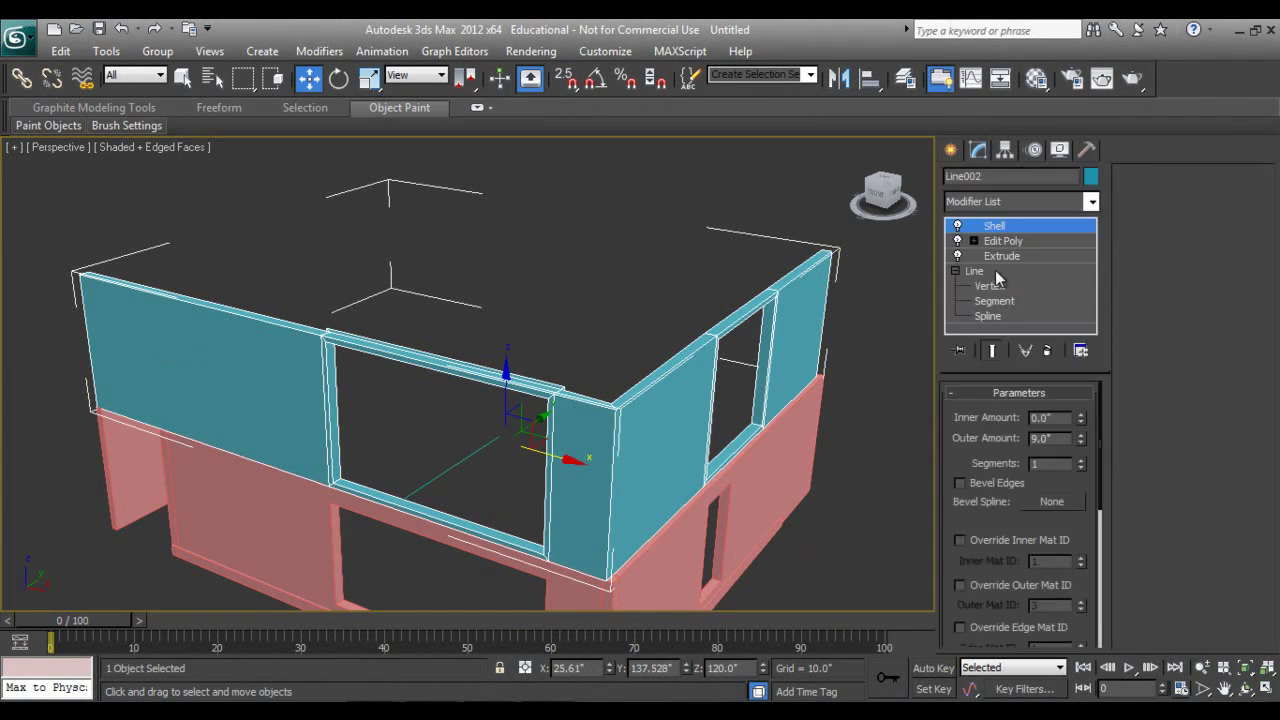
left_click(957, 226)
left_click(957, 241)
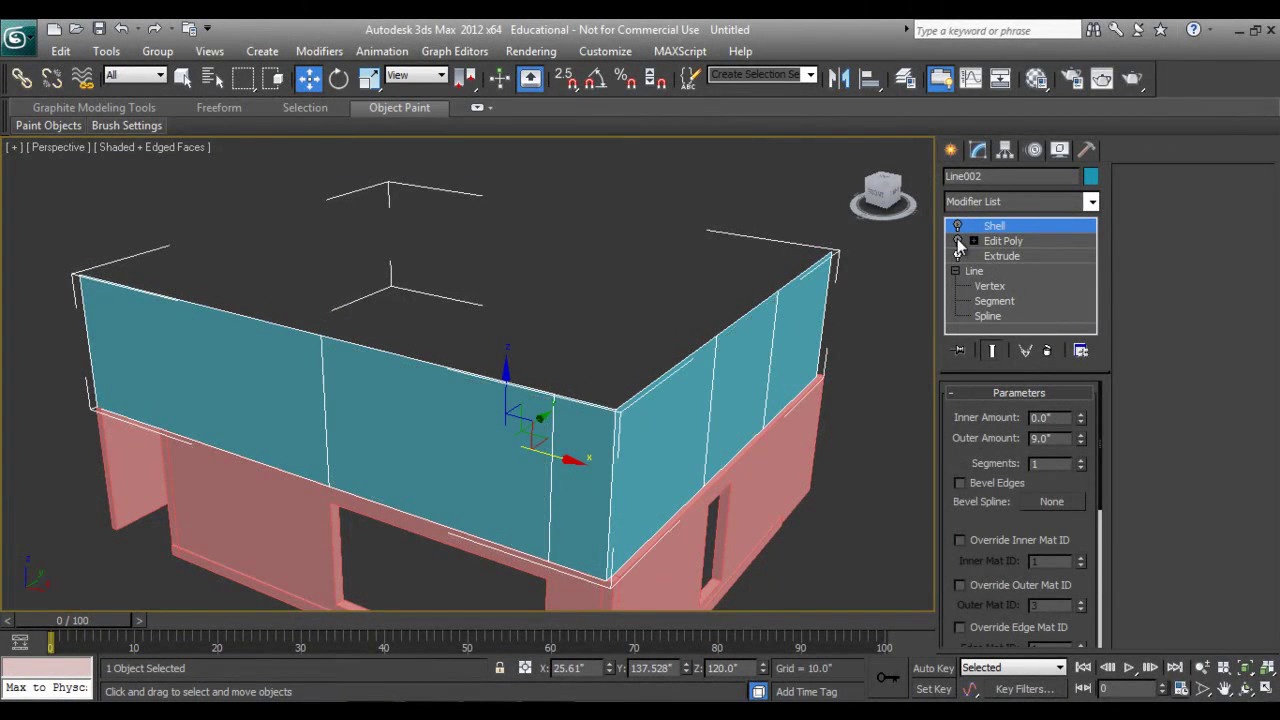
left_click(989, 286)
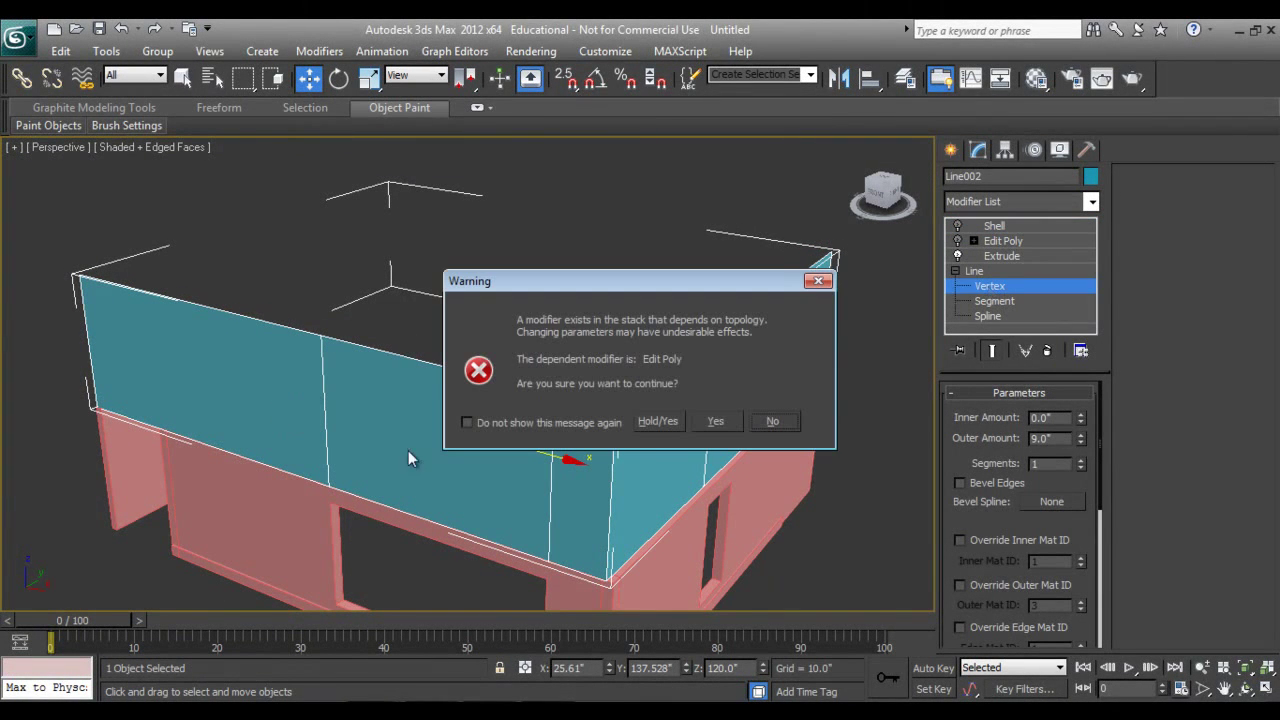
left_click(700, 421)
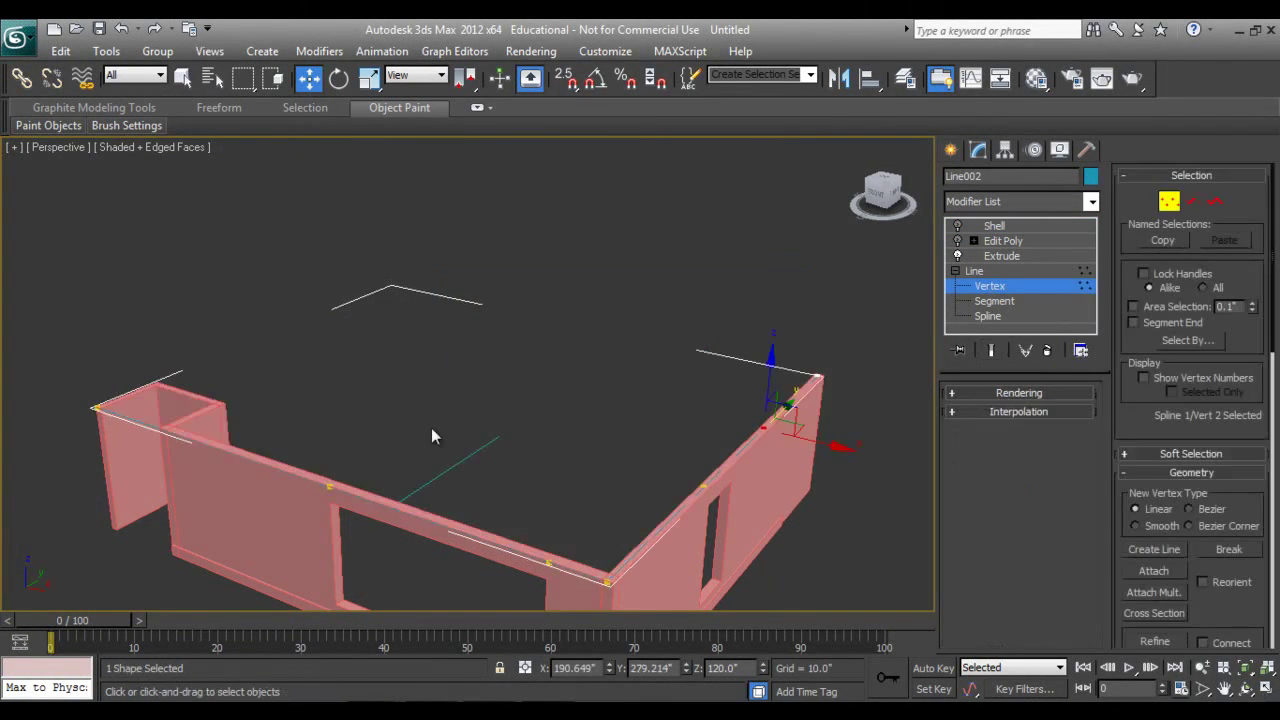
right_click(259, 431)
left_click(211, 498)
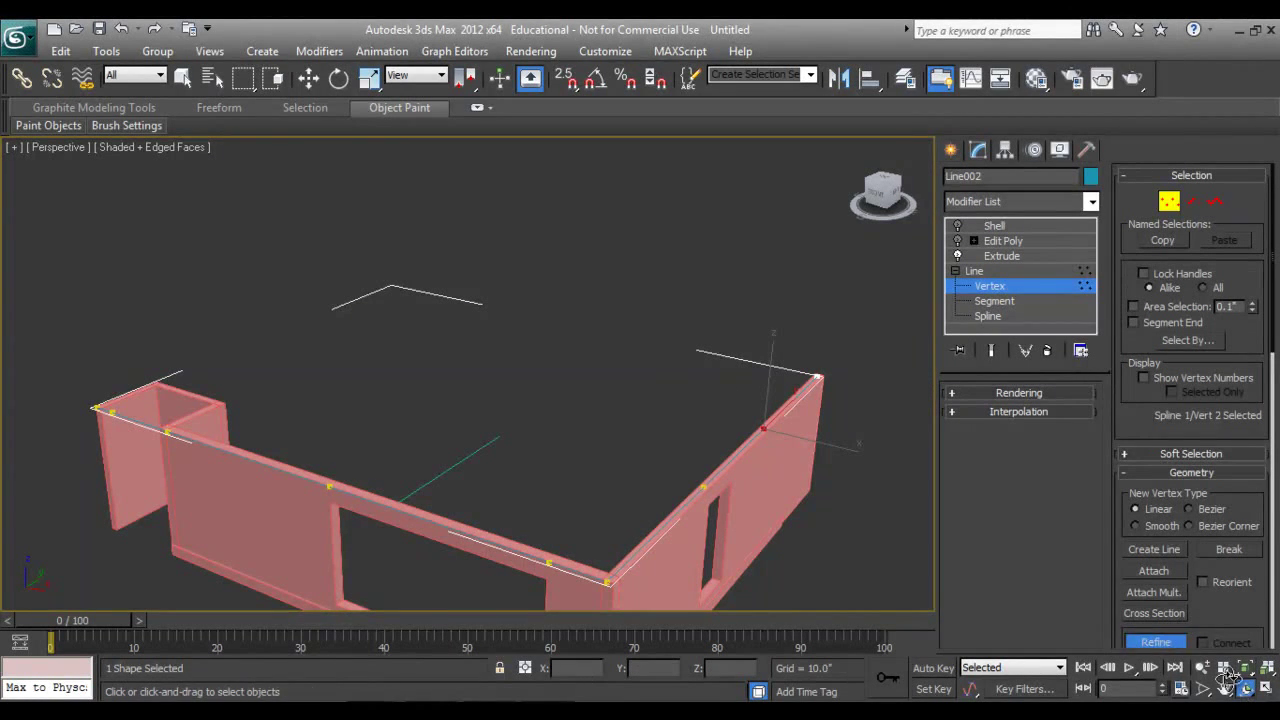
- Refine the upper wall's base line with two more vertices on the side wall's plain stretch, towards its far end
left_click(1245, 689)
left_click_drag(511, 383, 501, 453)
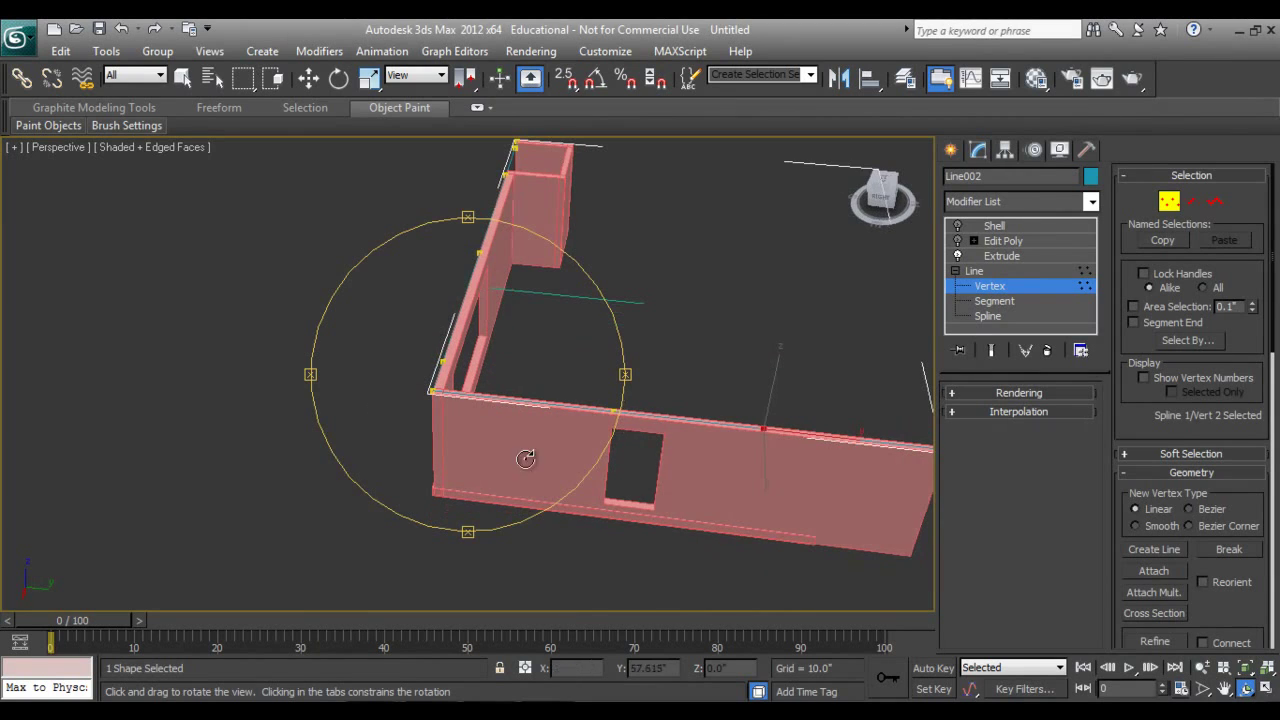
right_click(841, 453)
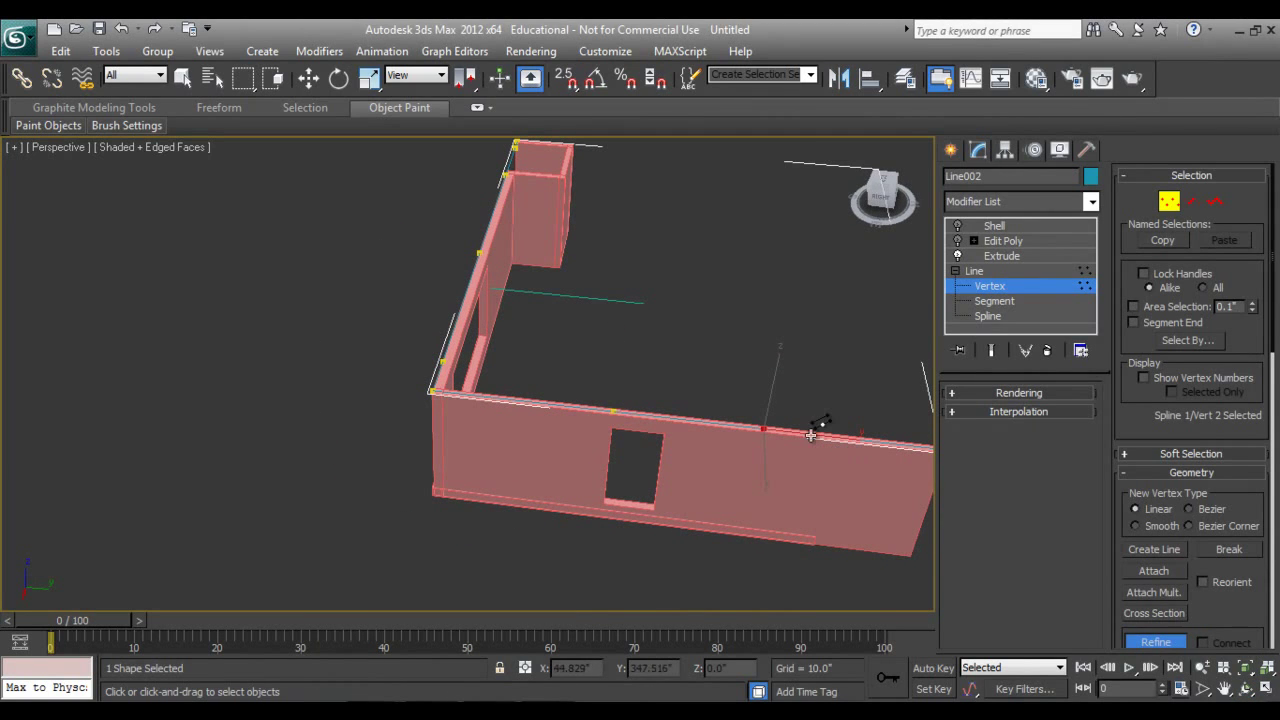
left_click(1224, 689)
left_click_drag(763, 491, 569, 443)
scroll(570, 445, "up", 5)
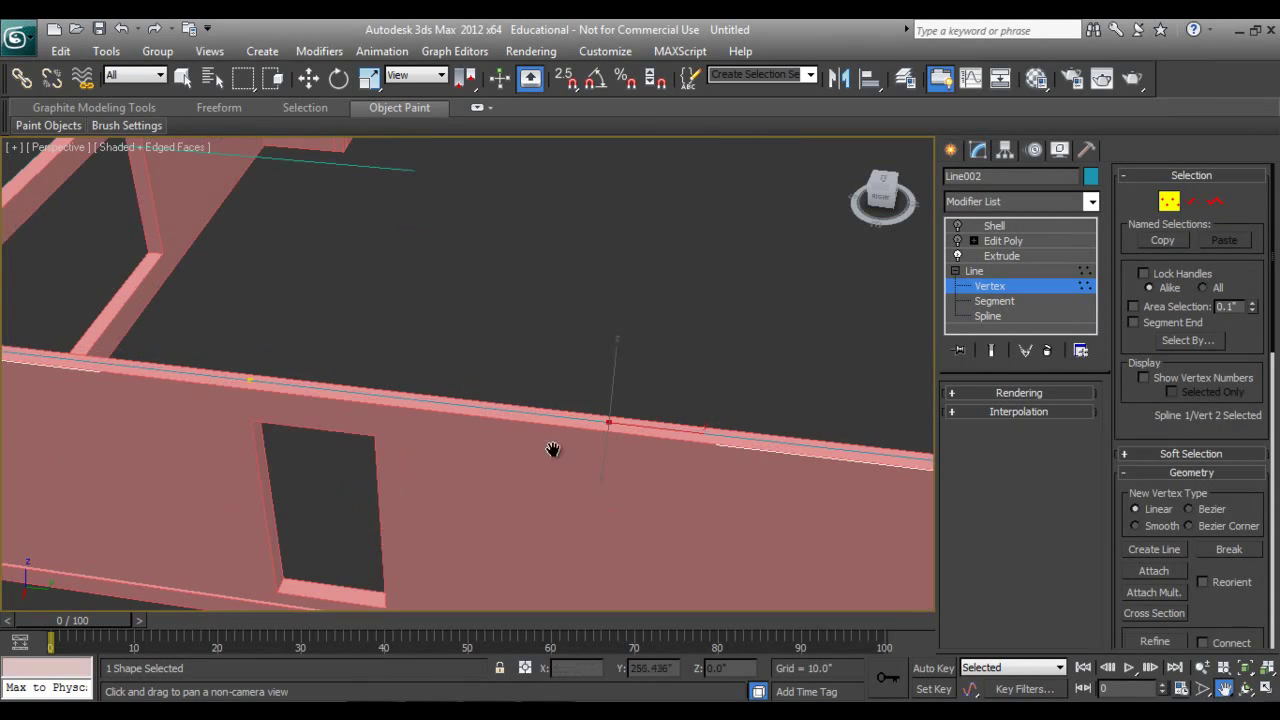
left_click_drag(298, 419, 281, 414)
scroll(730, 502, "down", 3)
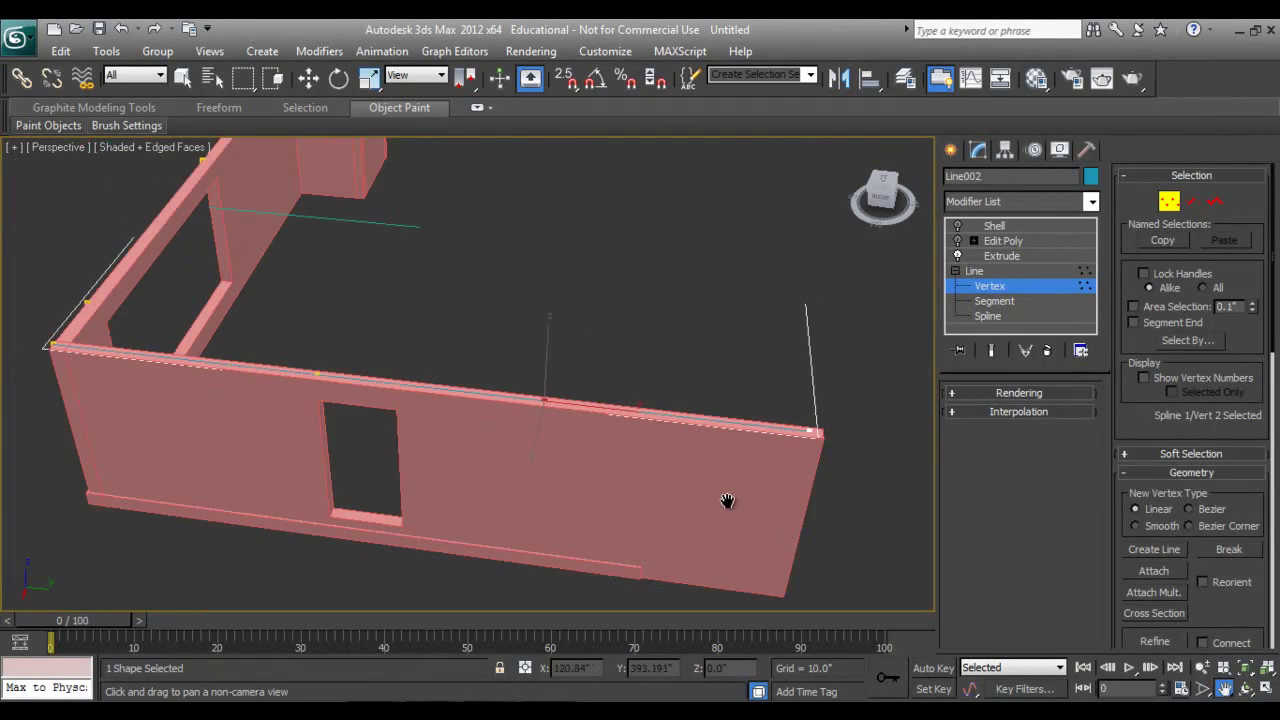
left_click_drag(729, 501, 682, 491)
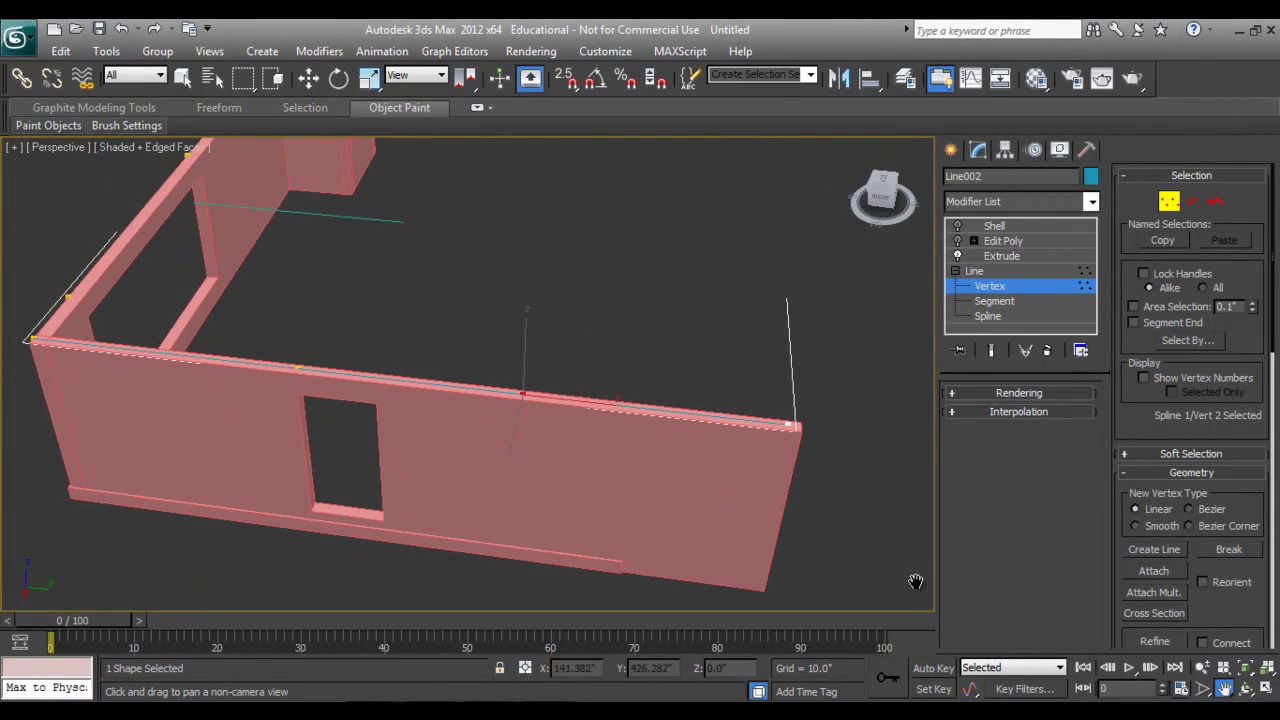
right_click(681, 431)
left_click(1092, 268)
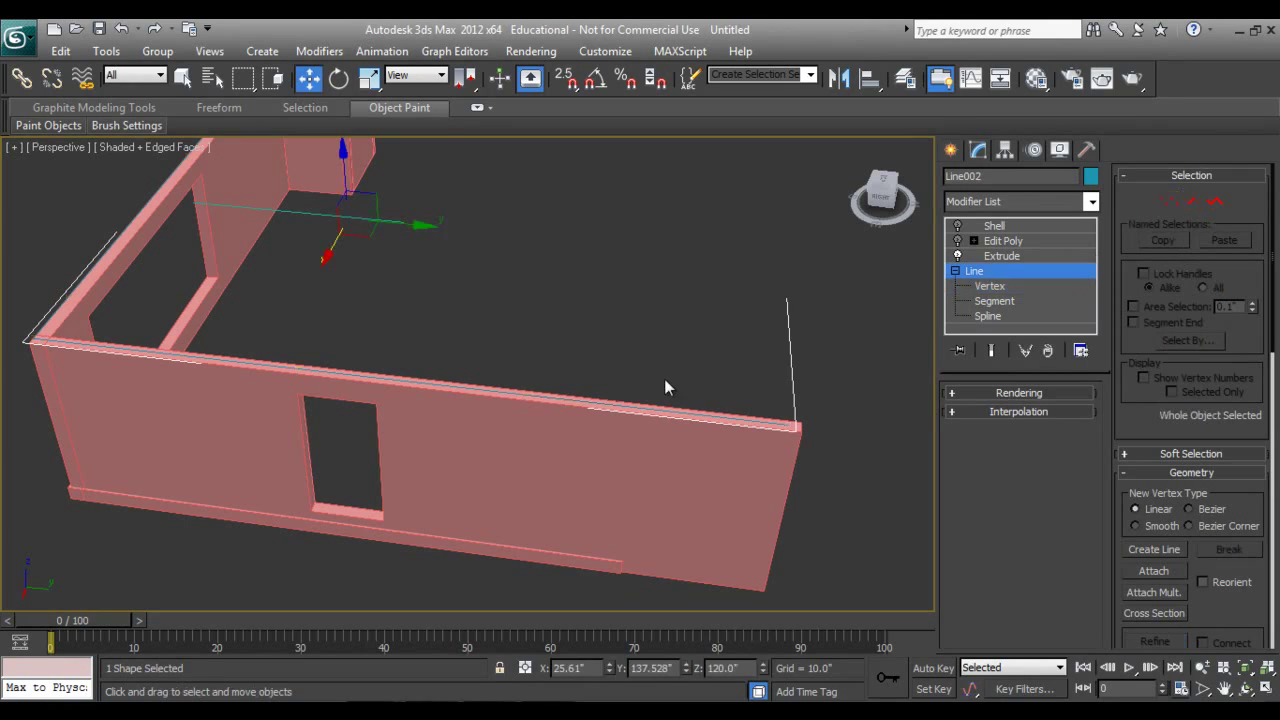
right_click(634, 388)
left_click(596, 472)
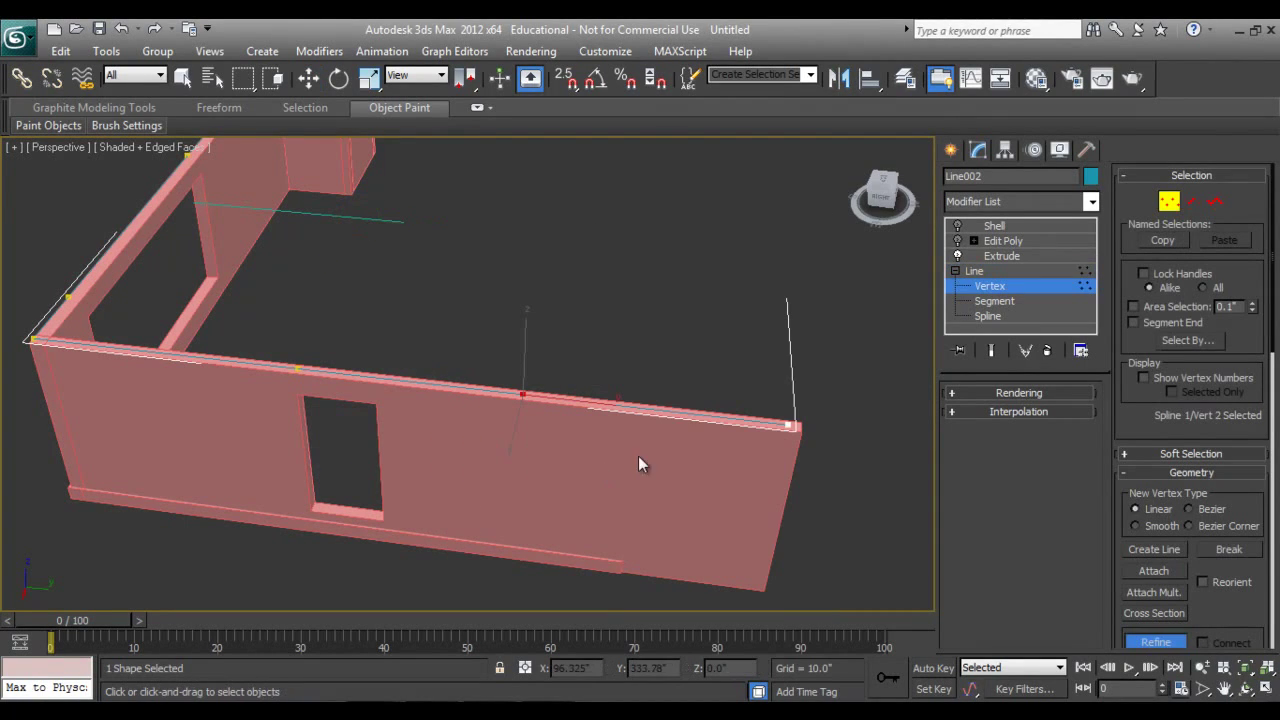
left_click(688, 413)
key("w")
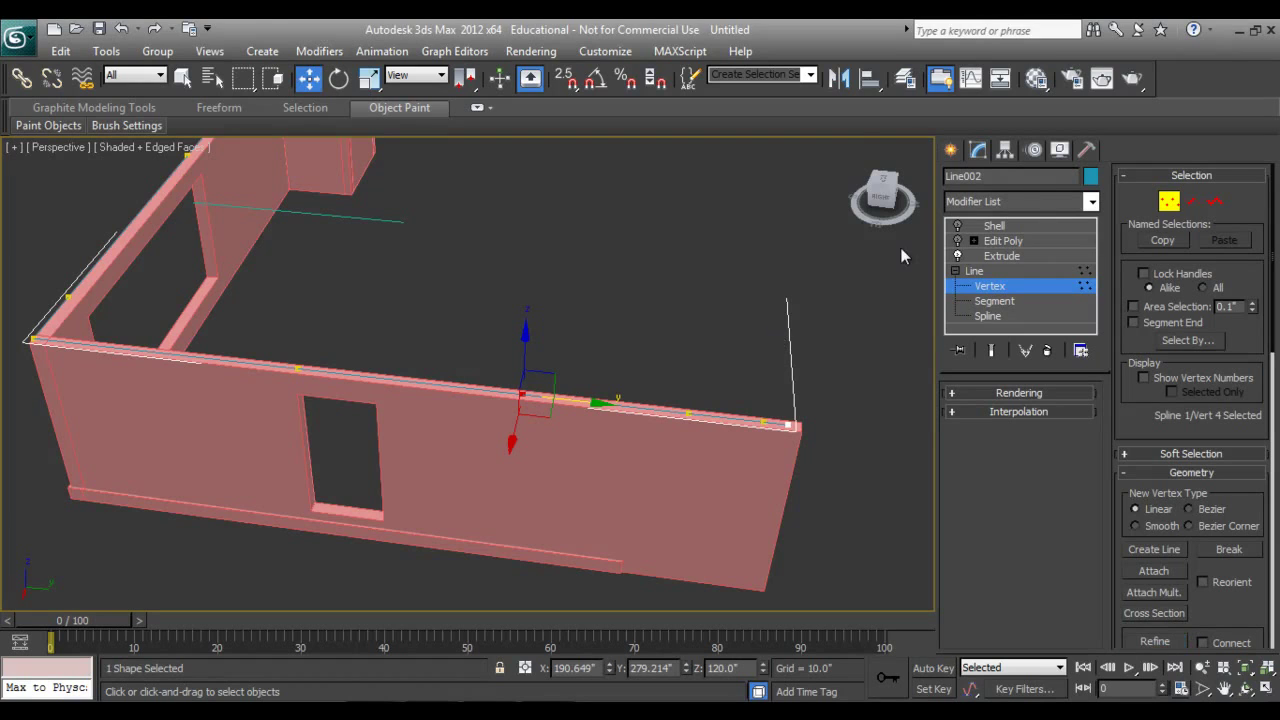
- Return the upper wall to its Extrude level with edged faces shown and switch the Edit Poly modifier back on
left_click(1000, 256)
left_click(660, 421)
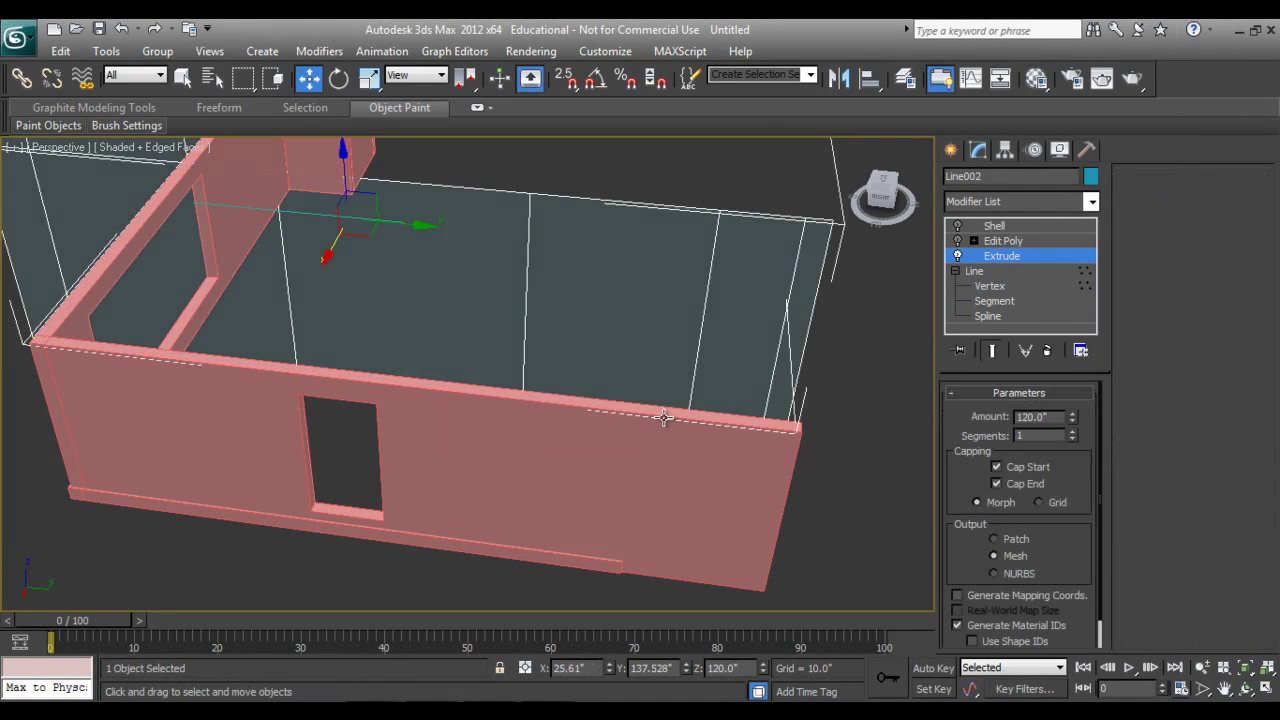
left_click(124, 148)
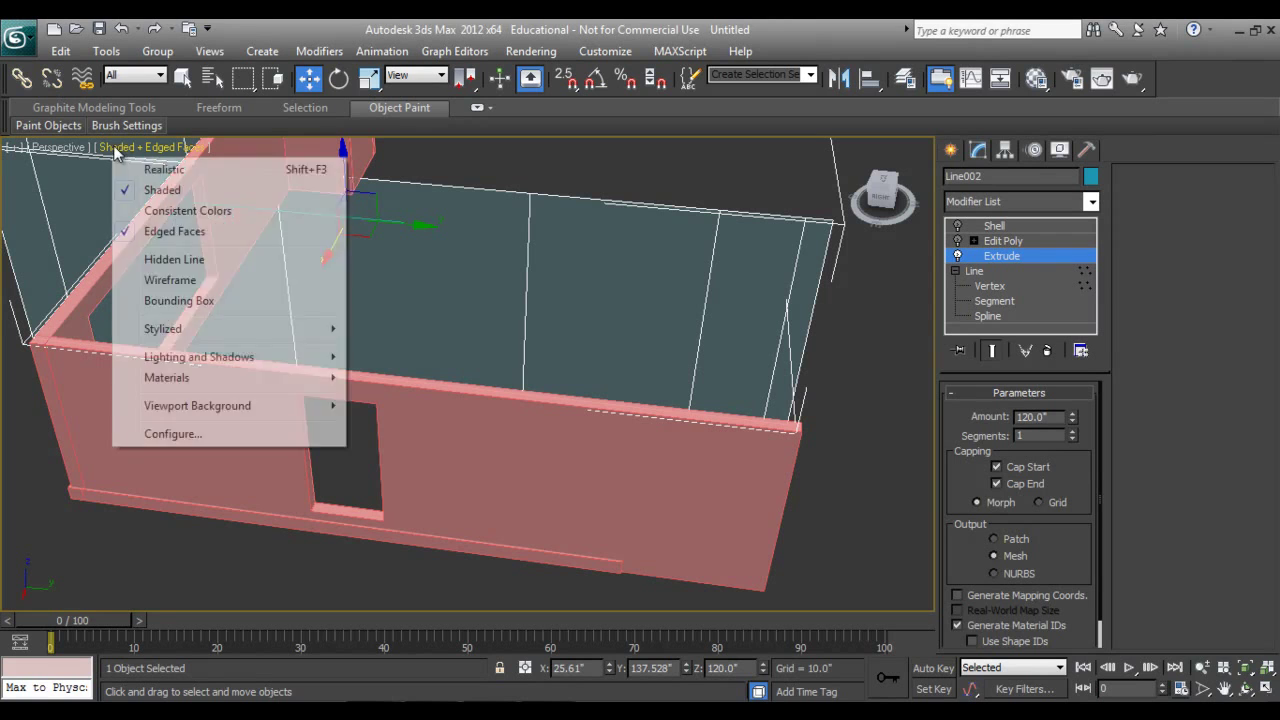
left_click(150, 240)
key("F4")
middle_click_drag(443, 400, 800, 385, "alt")
left_click(957, 242)
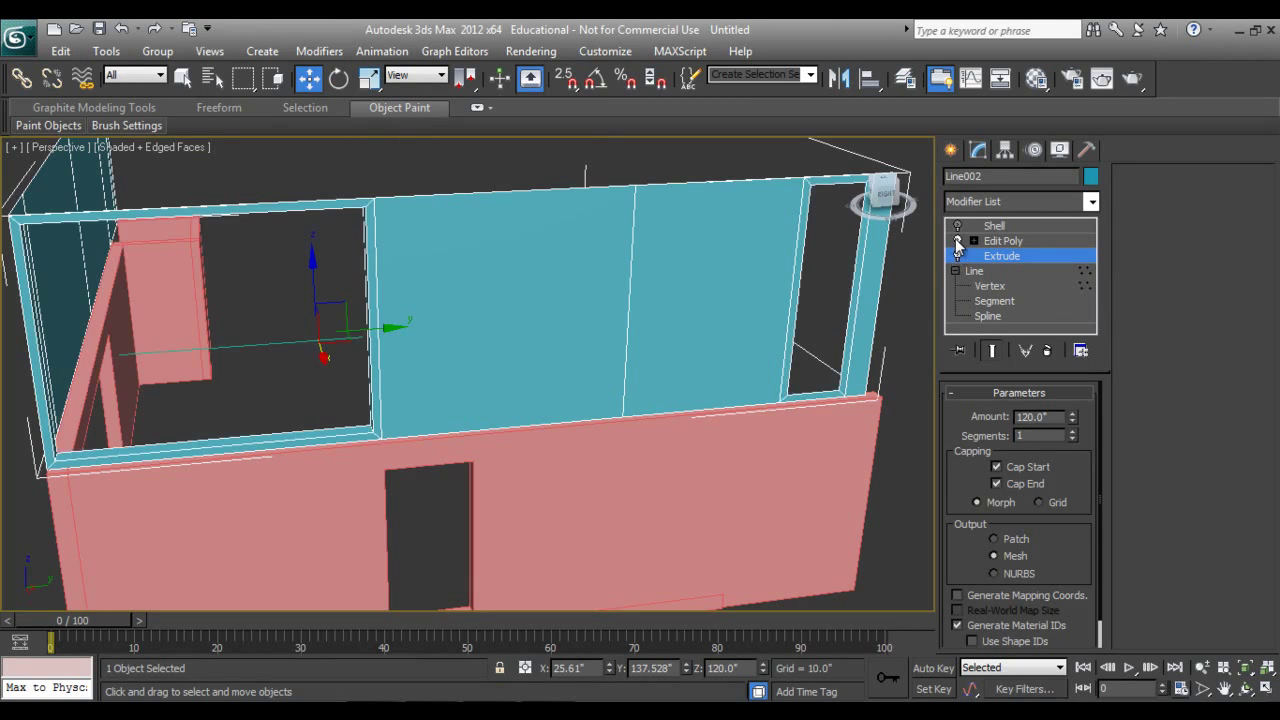
- Inset the upper front wall's large polygon above the lower window and delete it to open a window
middle_click_drag(715, 408, 514, 451, "alt")
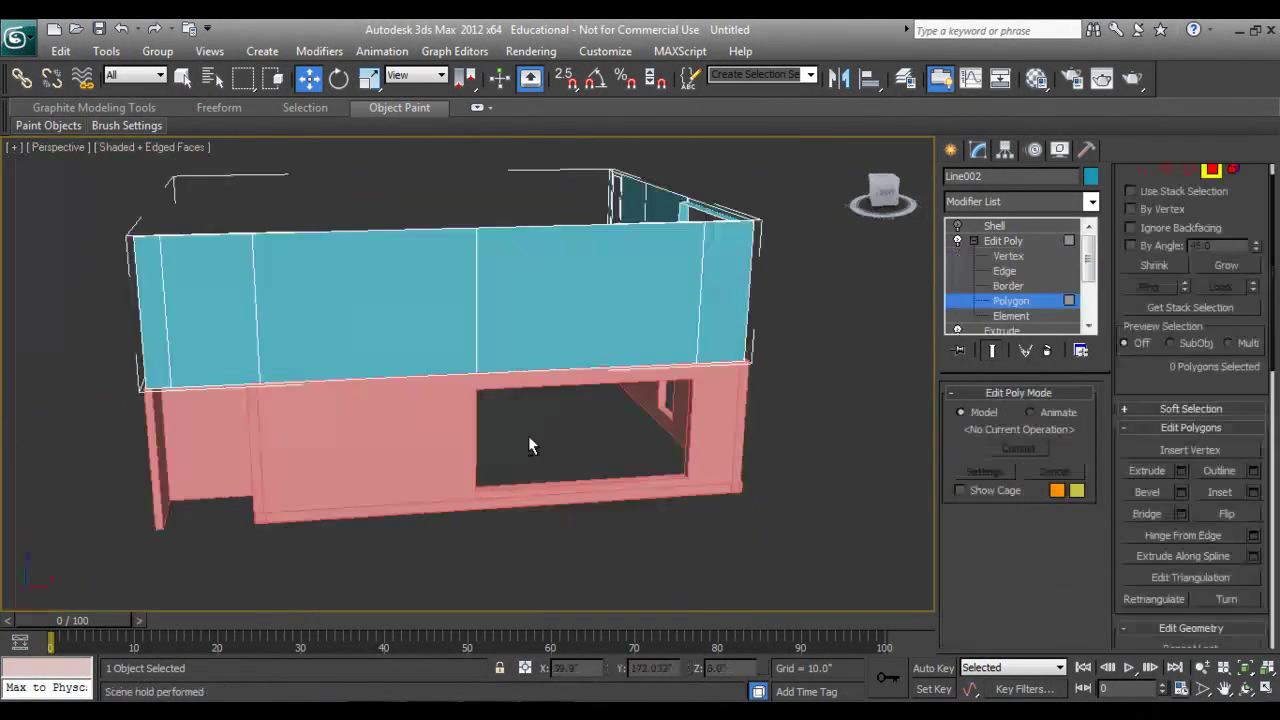
middle_click_drag(529, 436, 483, 392, "alt")
left_click(484, 388)
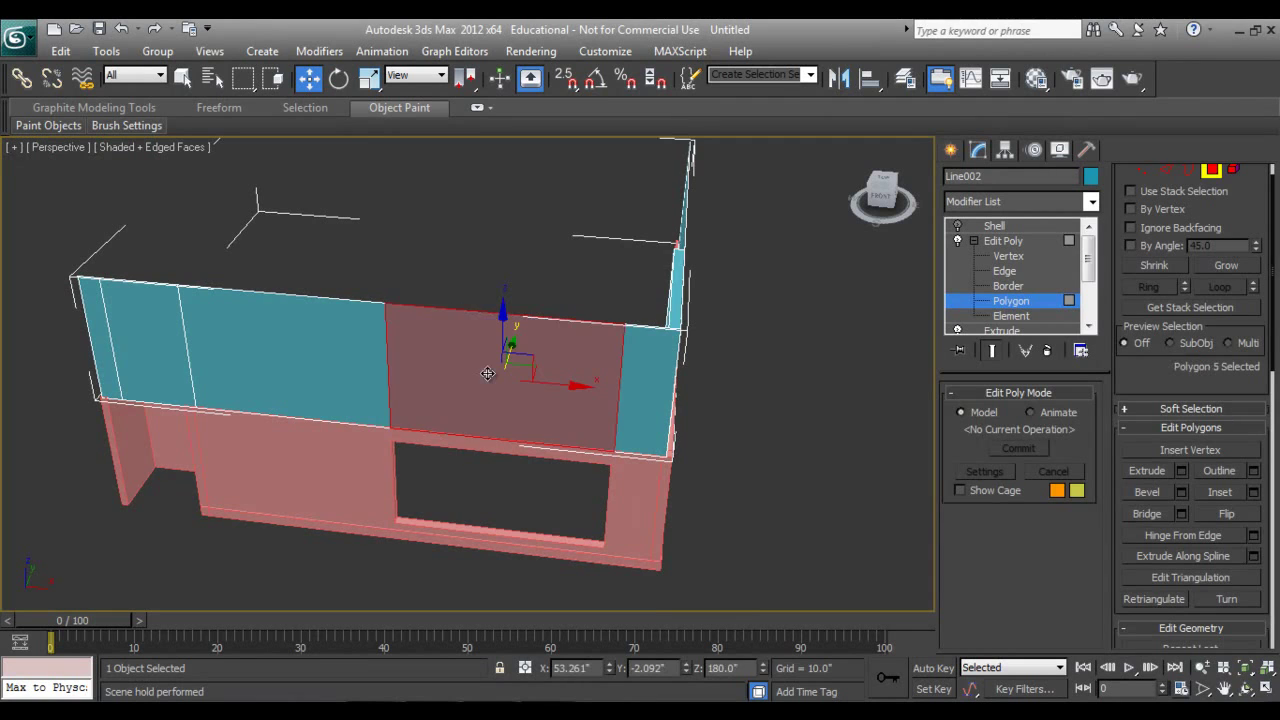
right_click(545, 370)
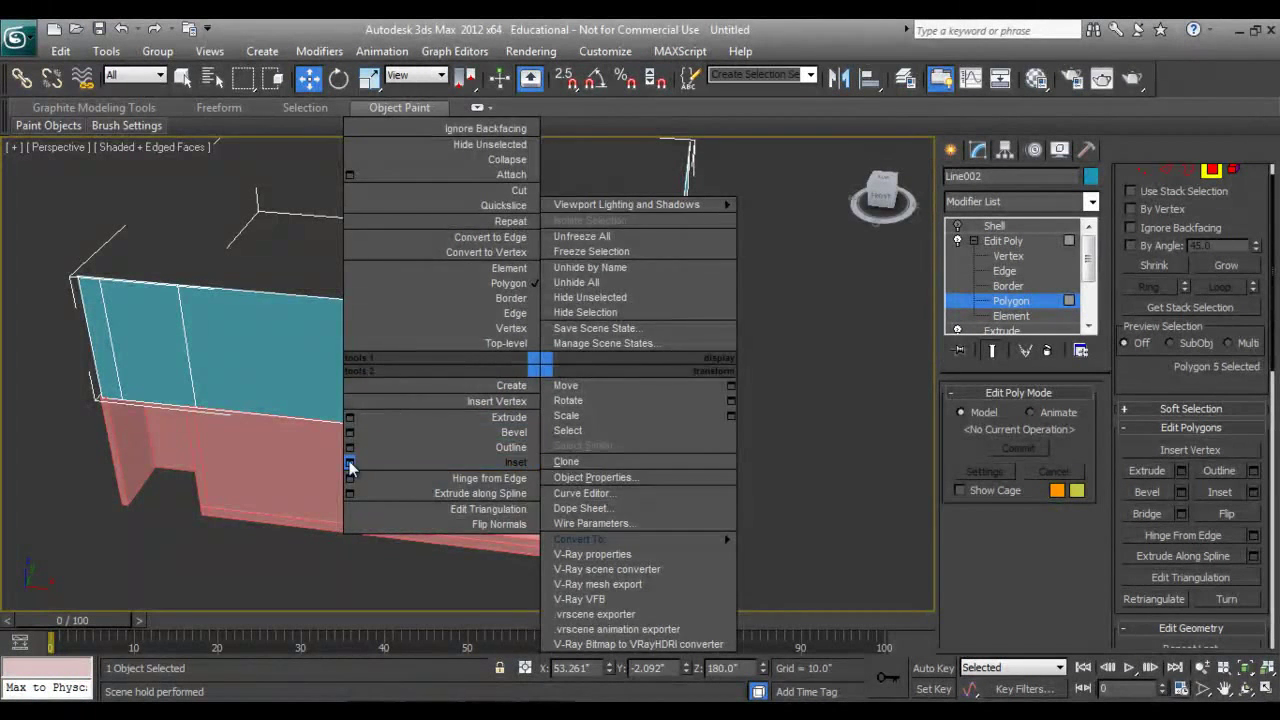
left_click(354, 458)
left_click(477, 439)
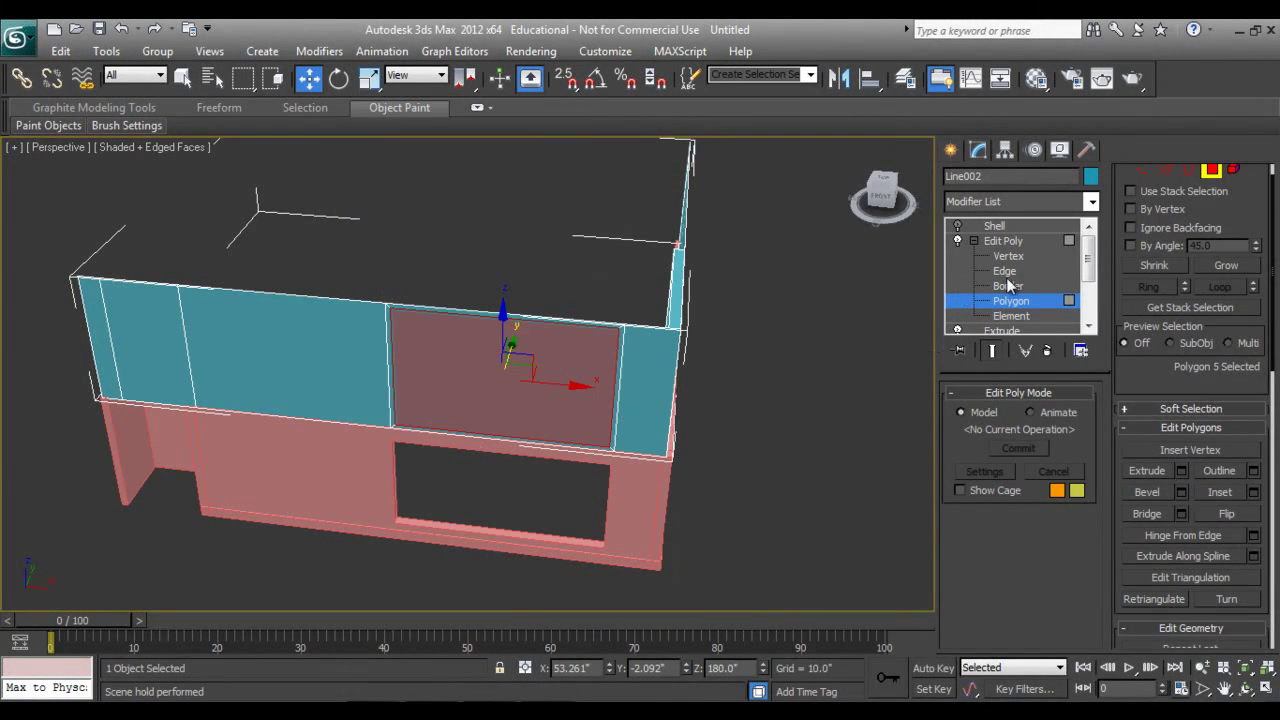
key("Delete")
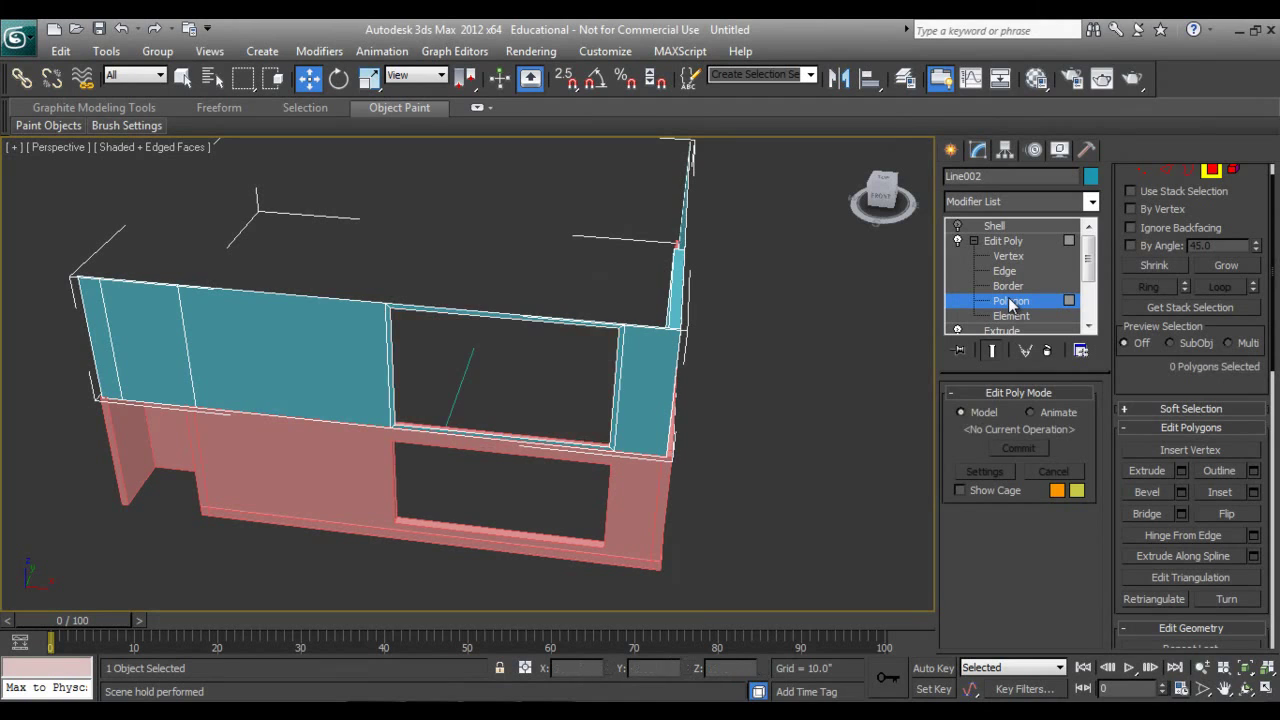
- Inset the narrow polygon above the front recess by 4" and delete it to open a second window
left_click(156, 335)
right_click(194, 320)
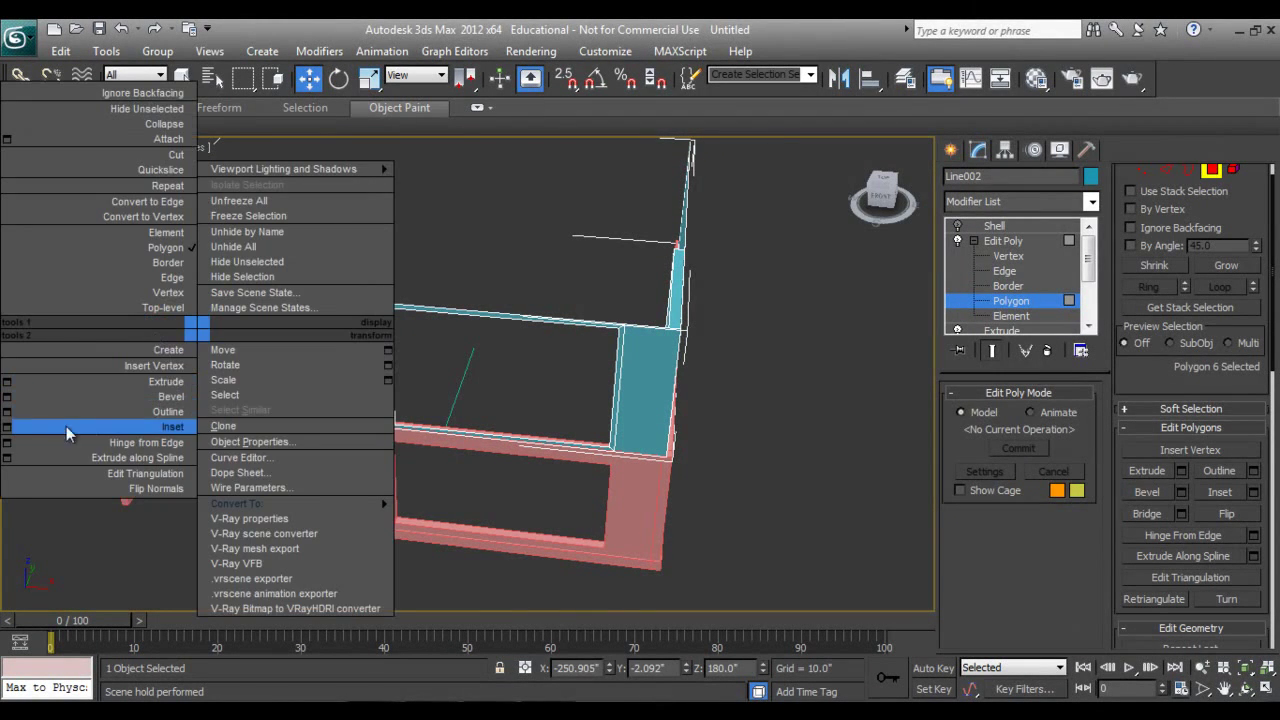
left_click(10, 434)
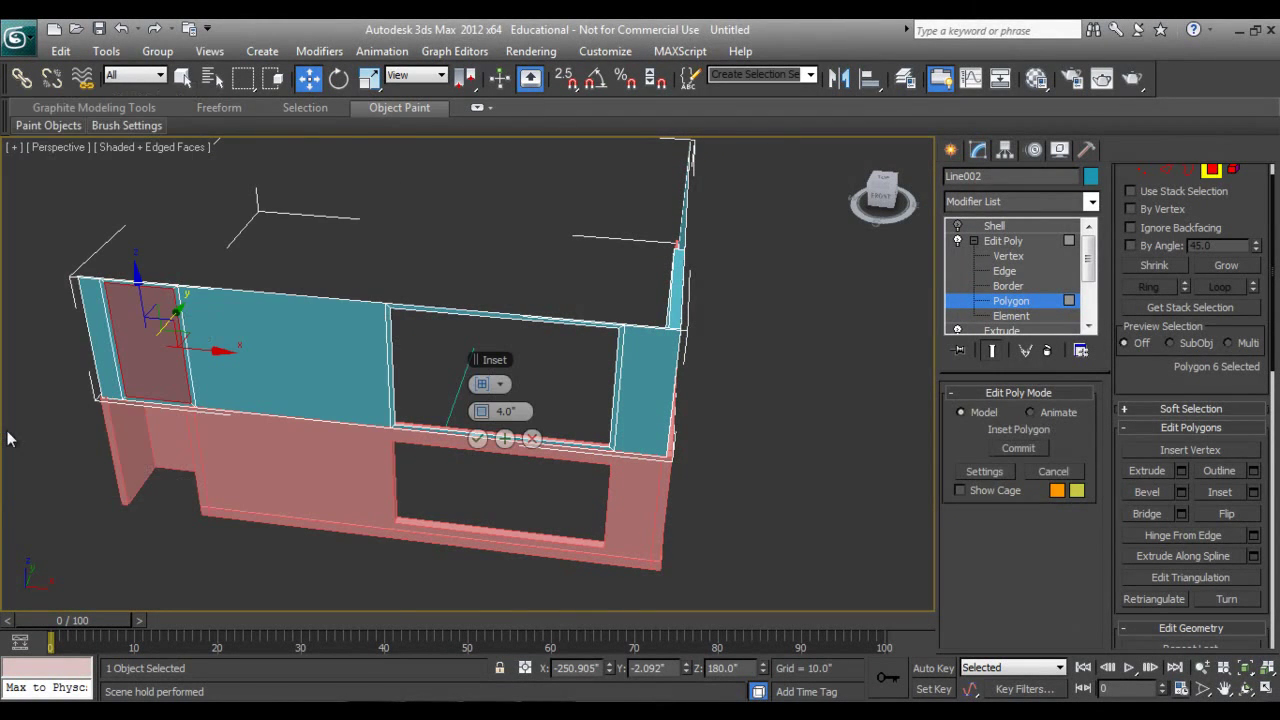
left_click(477, 439)
key("Delete")
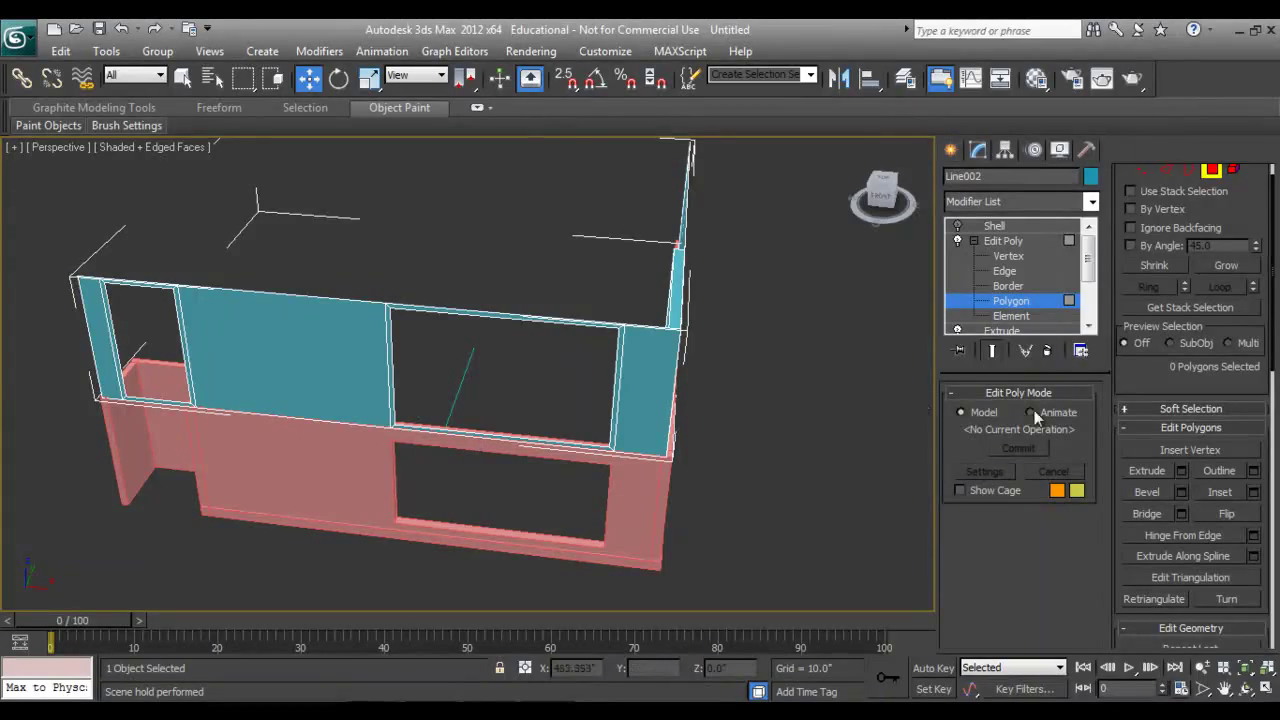
- Check the upper wall from the corner and undo its recent window openings and base-line refinements
left_click(1247, 688)
key("1")
left_click_drag(508, 331, 557, 451)
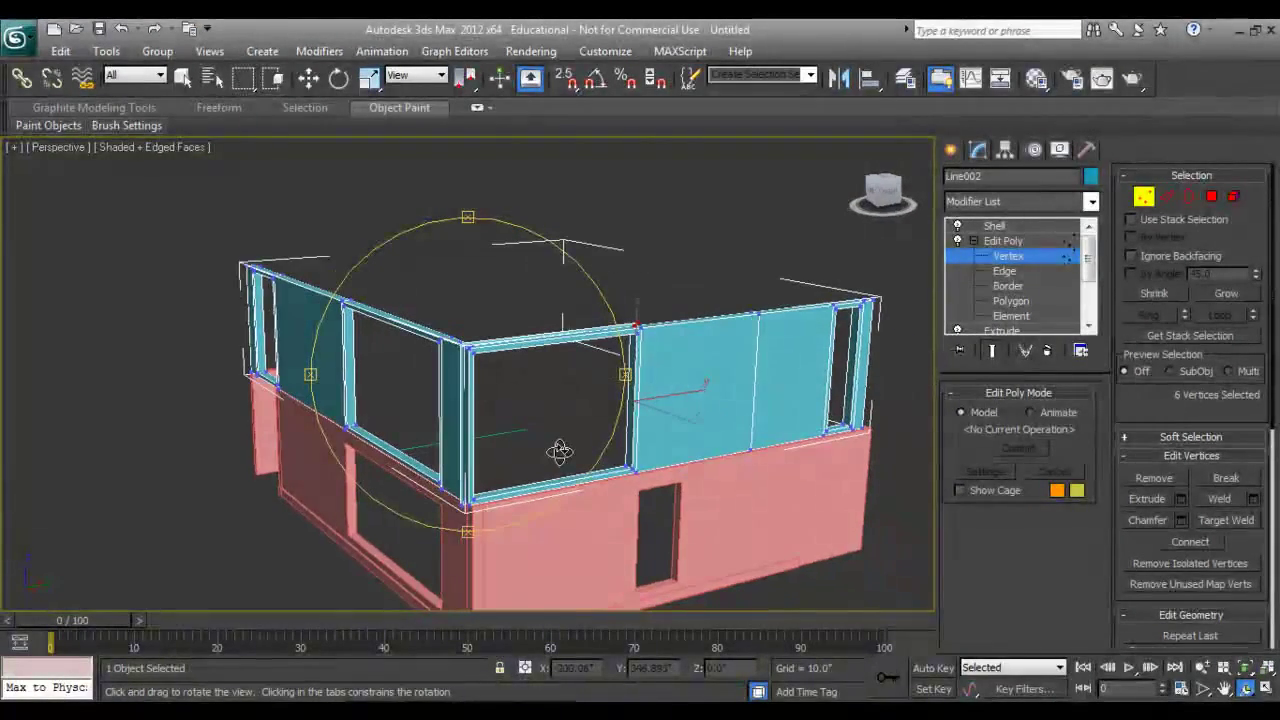
key("ctrl+z")
key("ctrl+z")
key("ctrl+z")
key("ctrl+z")
key("ctrl+z")
key("ctrl+z")
key("ctrl+z")
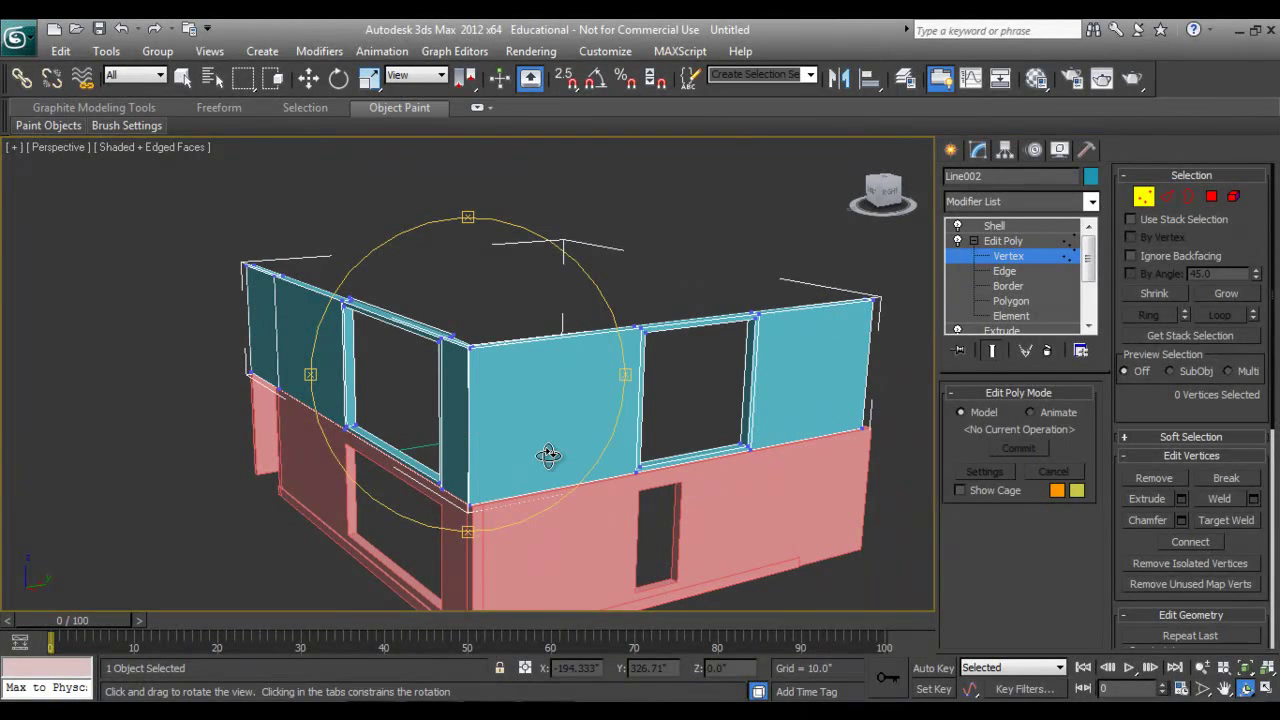
- Examine the restored upper wall from several angles and look over its modifier stack
left_click(950, 149)
key("w")
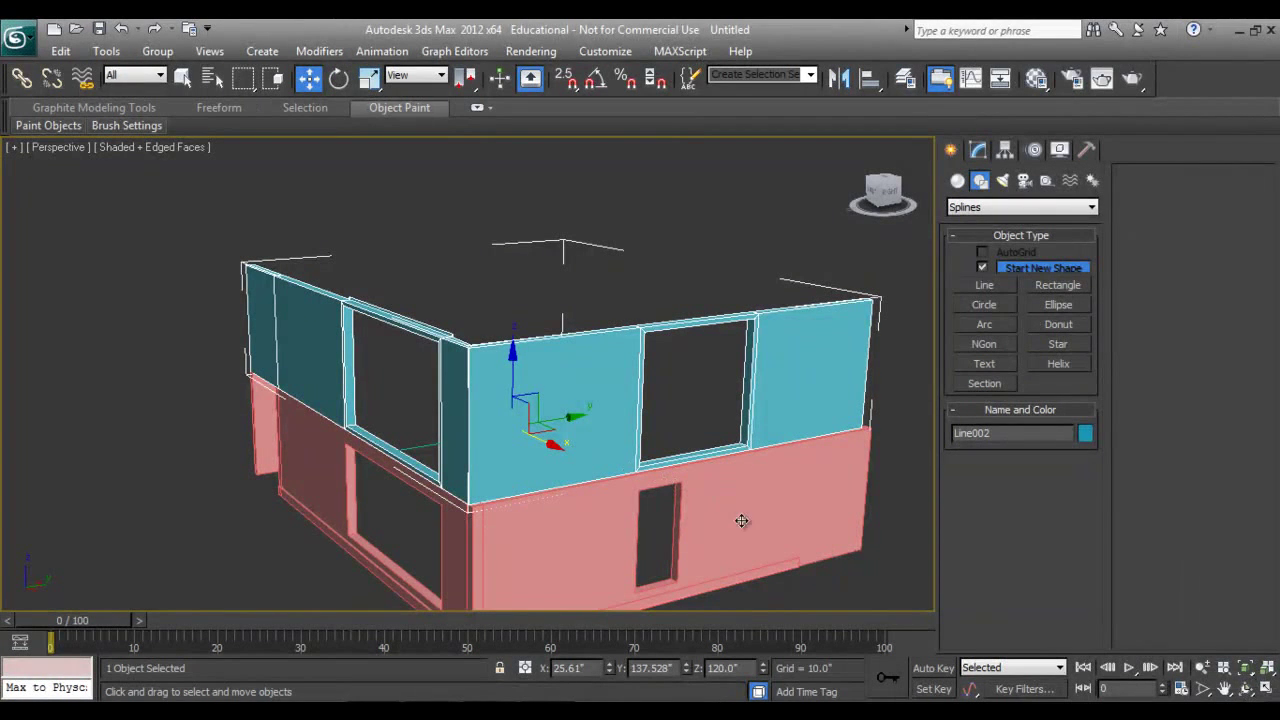
left_click(1245, 687)
left_click_drag(457, 371, 373, 375)
left_click_drag(465, 399, 600, 390)
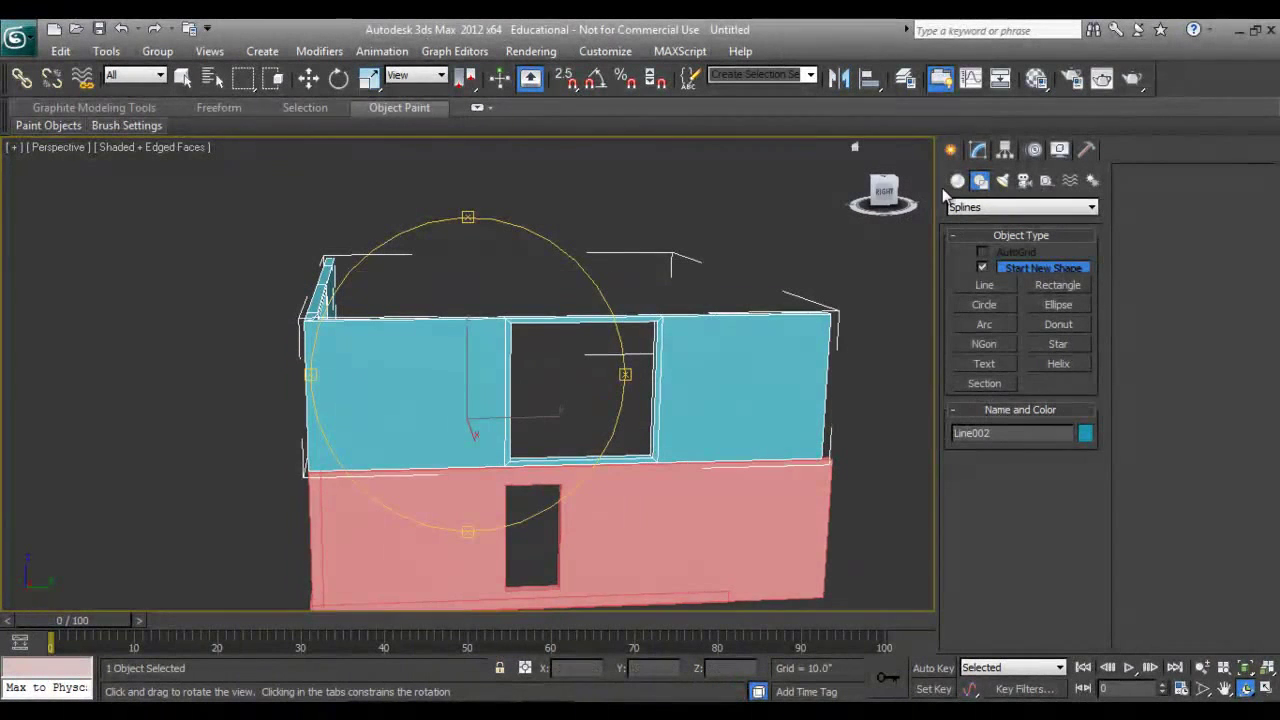
left_click(979, 148)
left_click(976, 242)
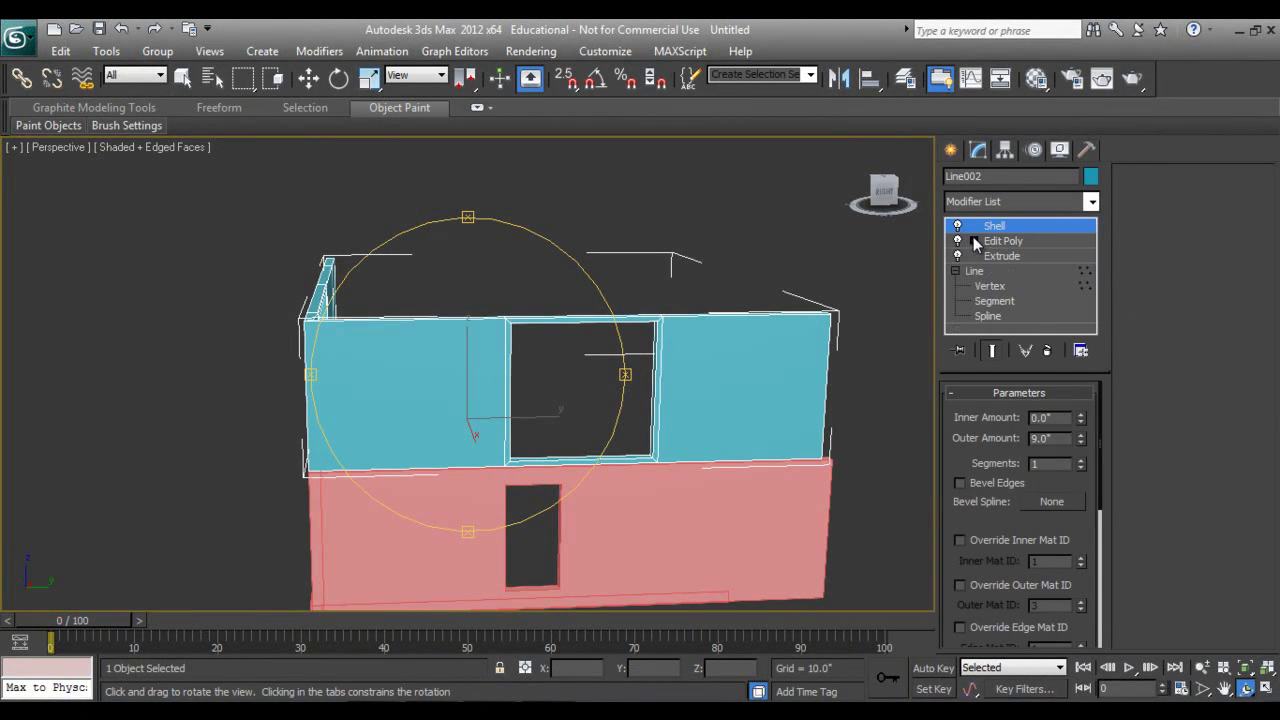
key("w")
right_click(763, 374)
mouse_move(827, 544)
left_click(1010, 563)
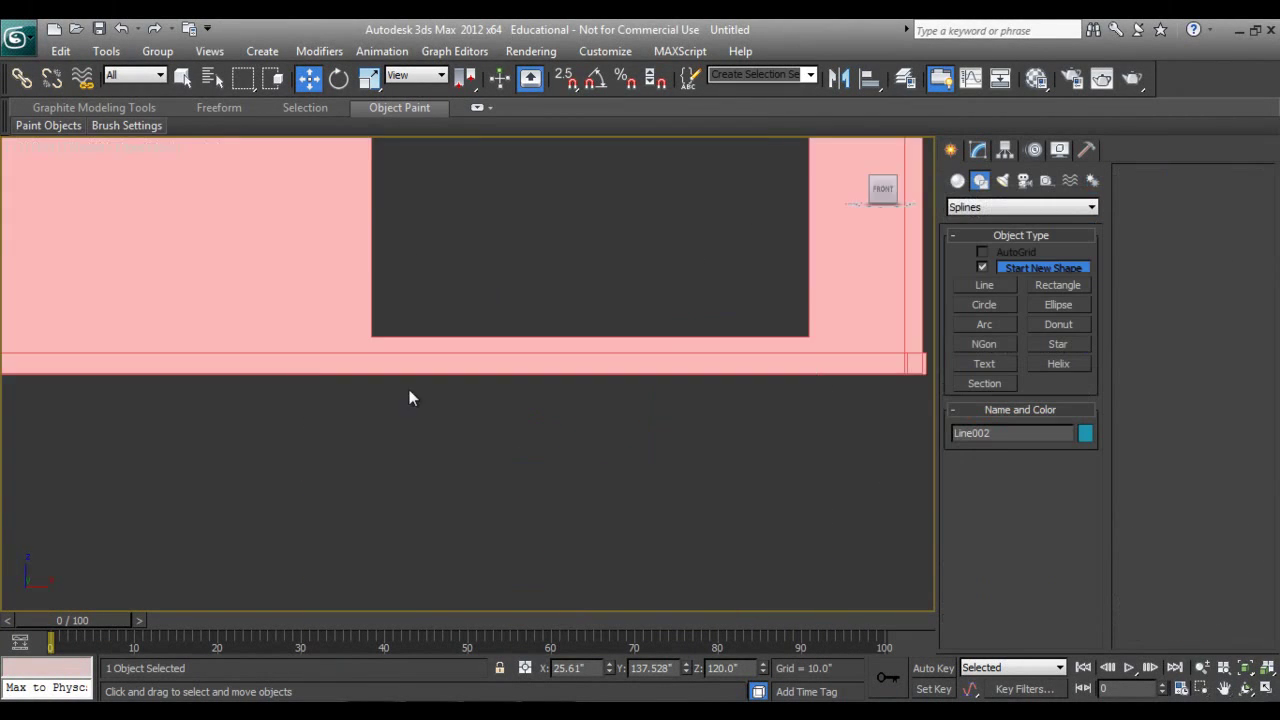
- Draw a box about 97" by 64" and 53" deep on the upper wall's section above the recess, in the Front view
middle_click_drag(532, 264, 403, 446)
scroll(403, 446, "down", 3)
middle_click_drag(385, 332, 457, 408)
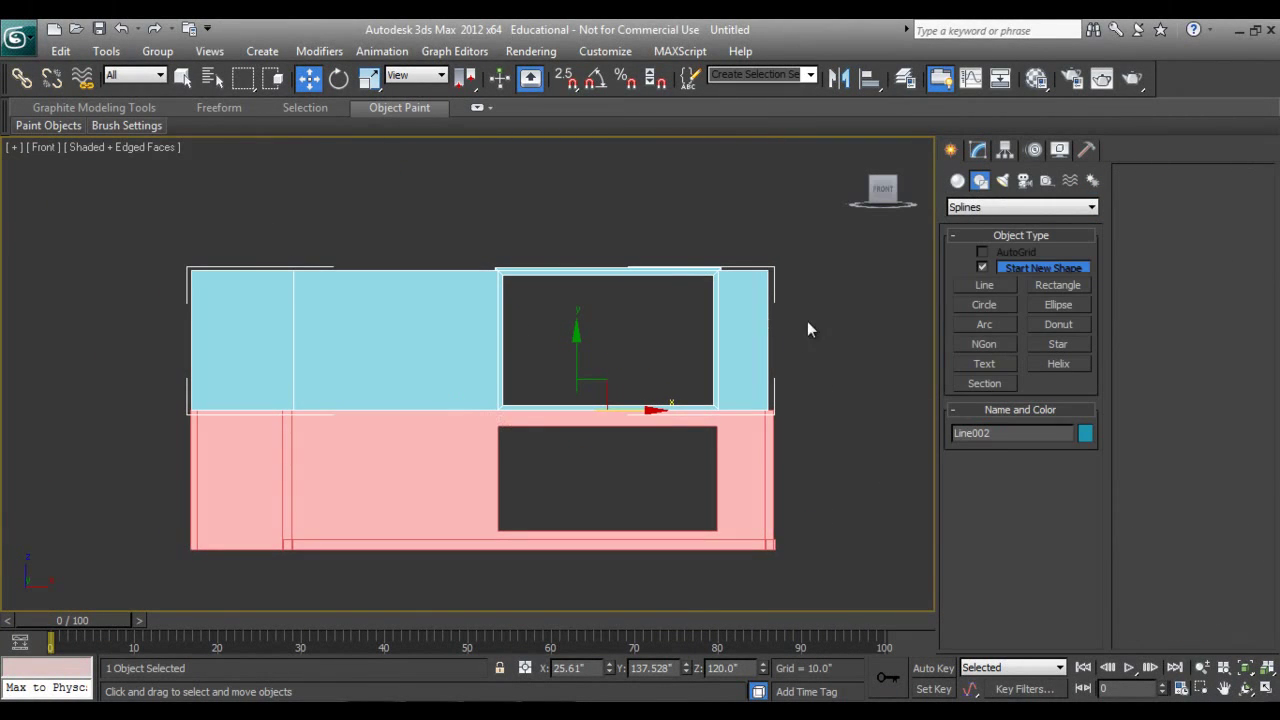
left_click(957, 180)
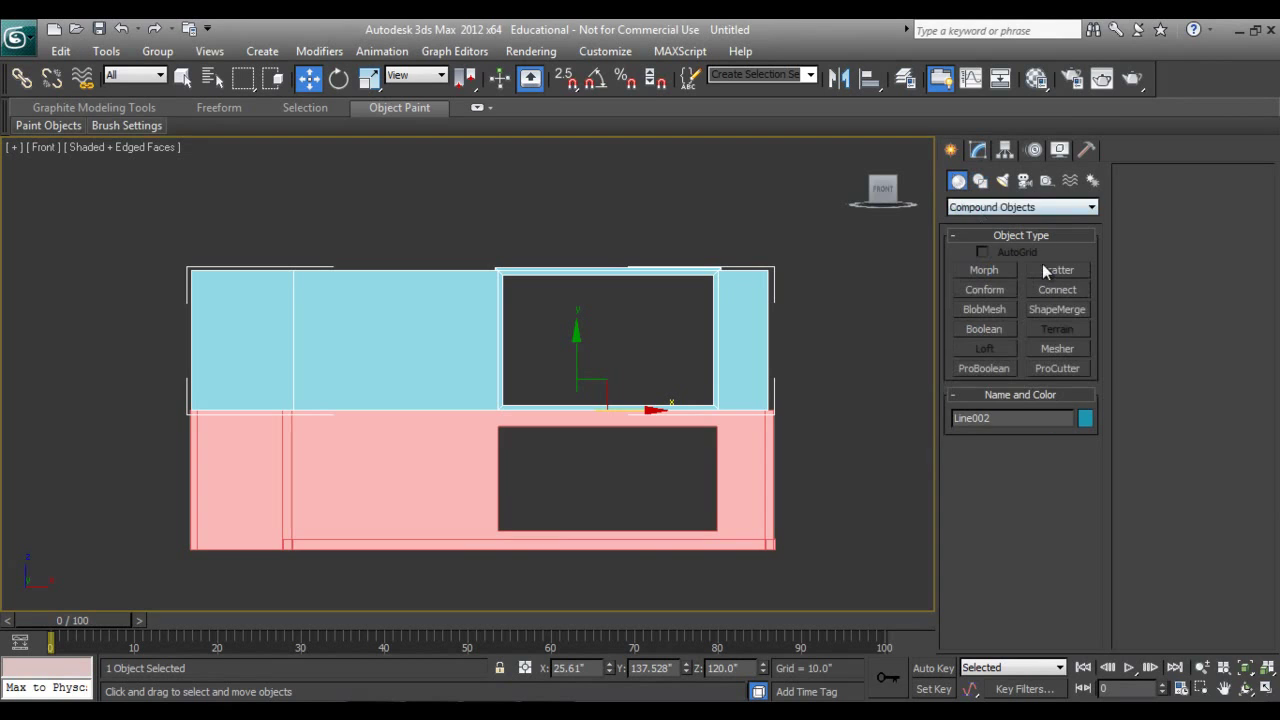
left_click(1005, 207)
left_click(992, 225)
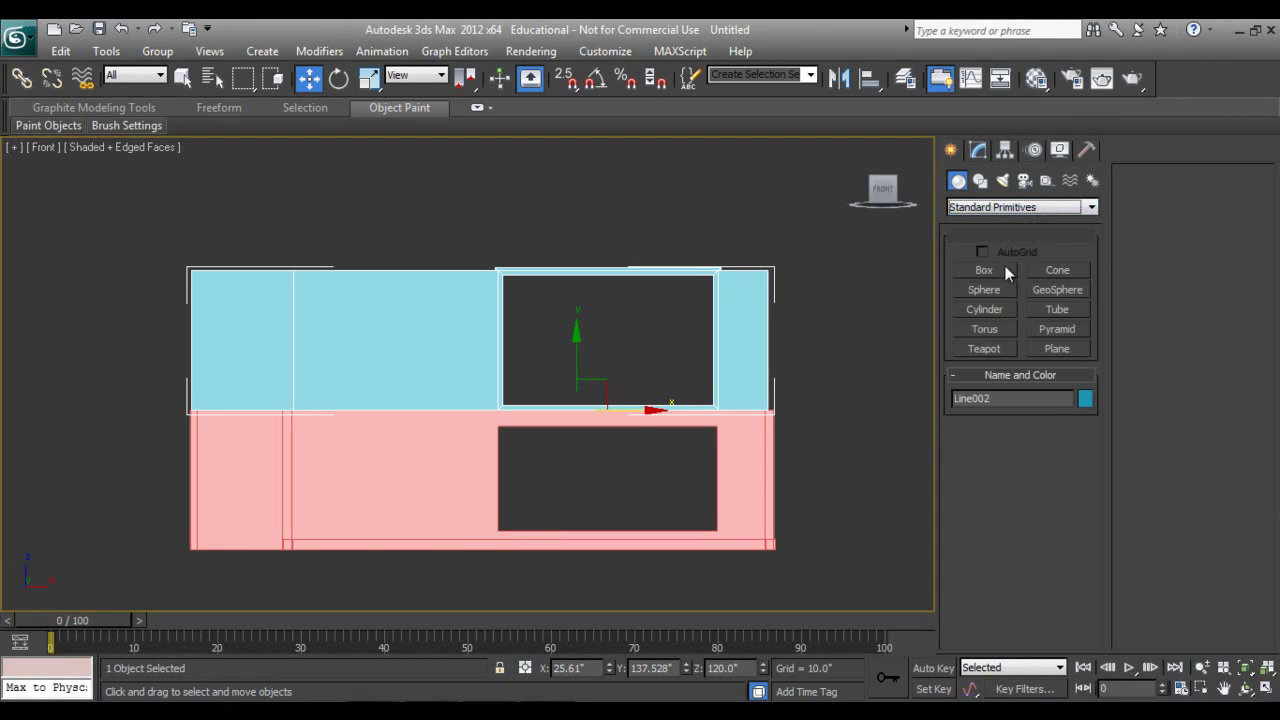
left_click(986, 270)
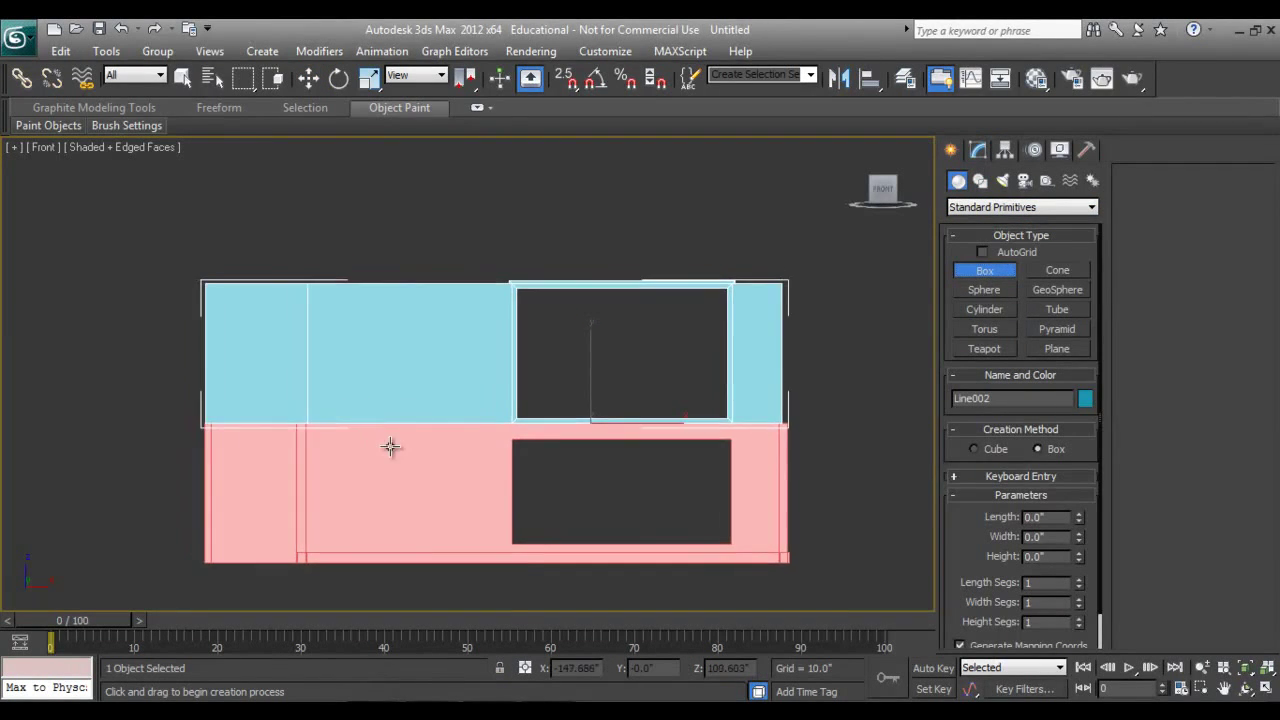
scroll(380, 437, "up", 3)
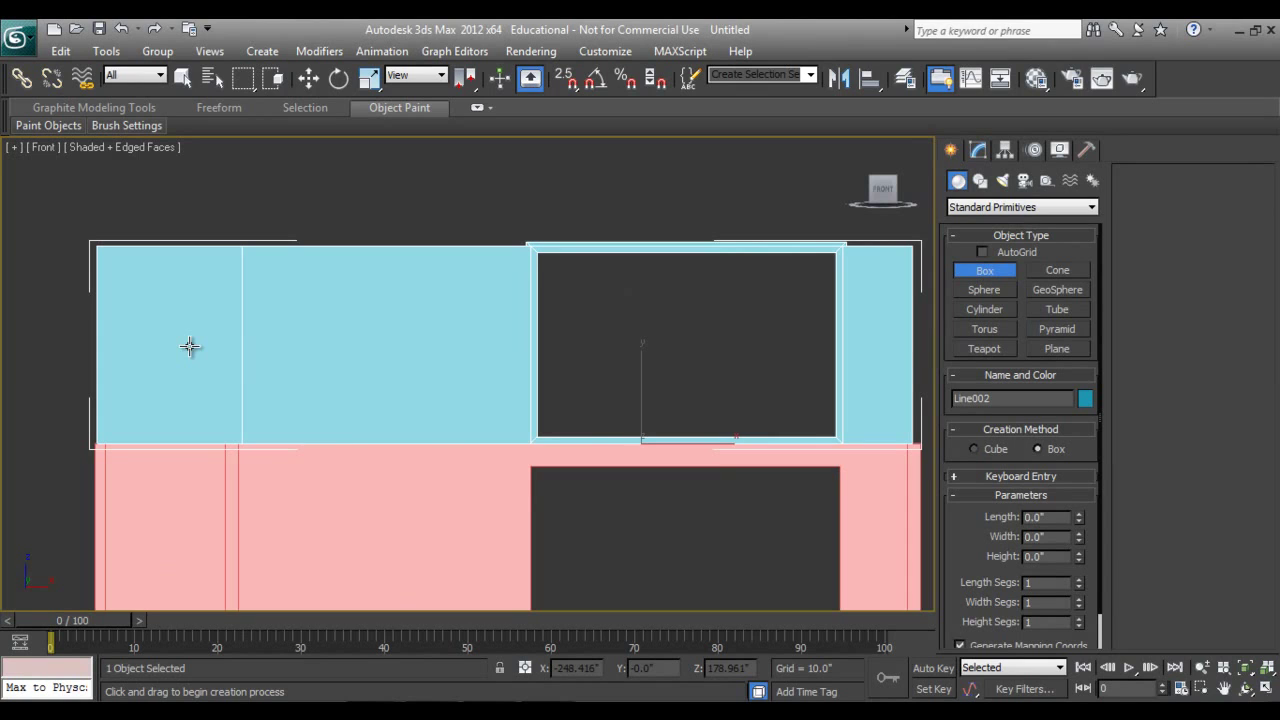
key("F3")
left_click_drag(125, 270, 230, 430)
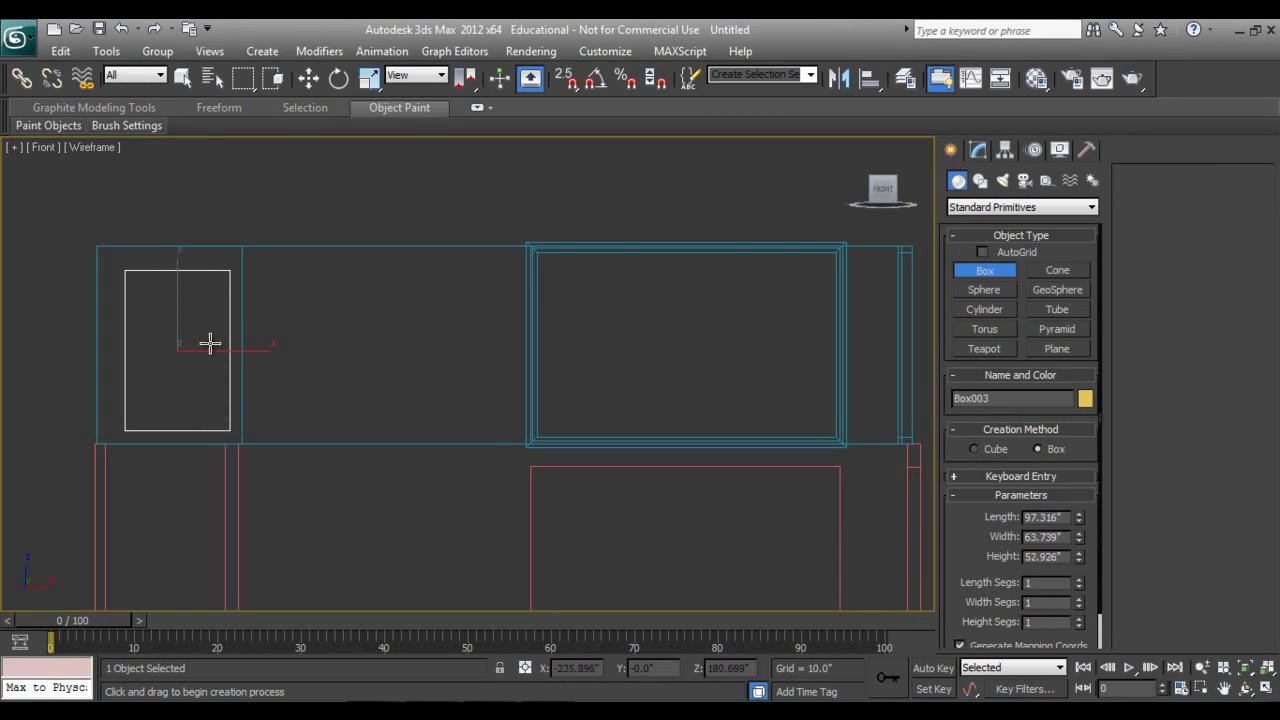
- Move the box about 32" along Y in the Top view so that it passes through the front wall
key("t")
scroll(225, 350, "down", 3)
key("w")
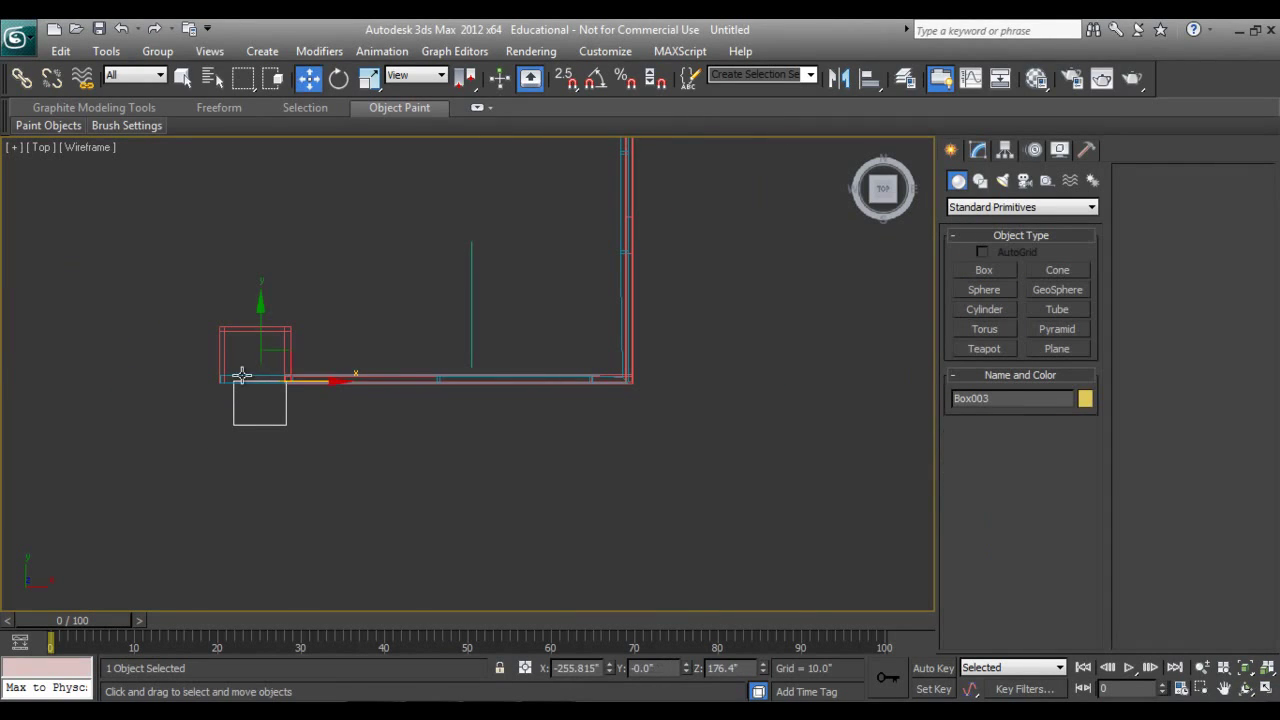
left_click_drag(265, 327, 257, 290)
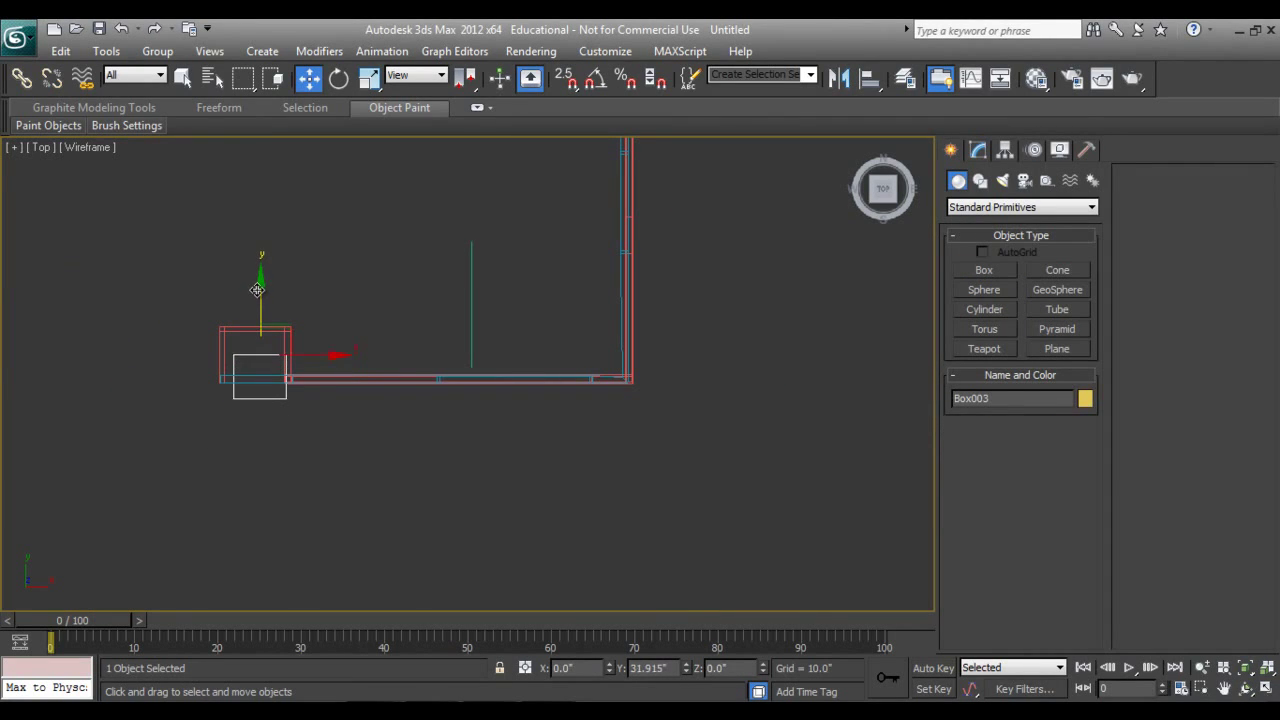
scroll(366, 443, "down", 5)
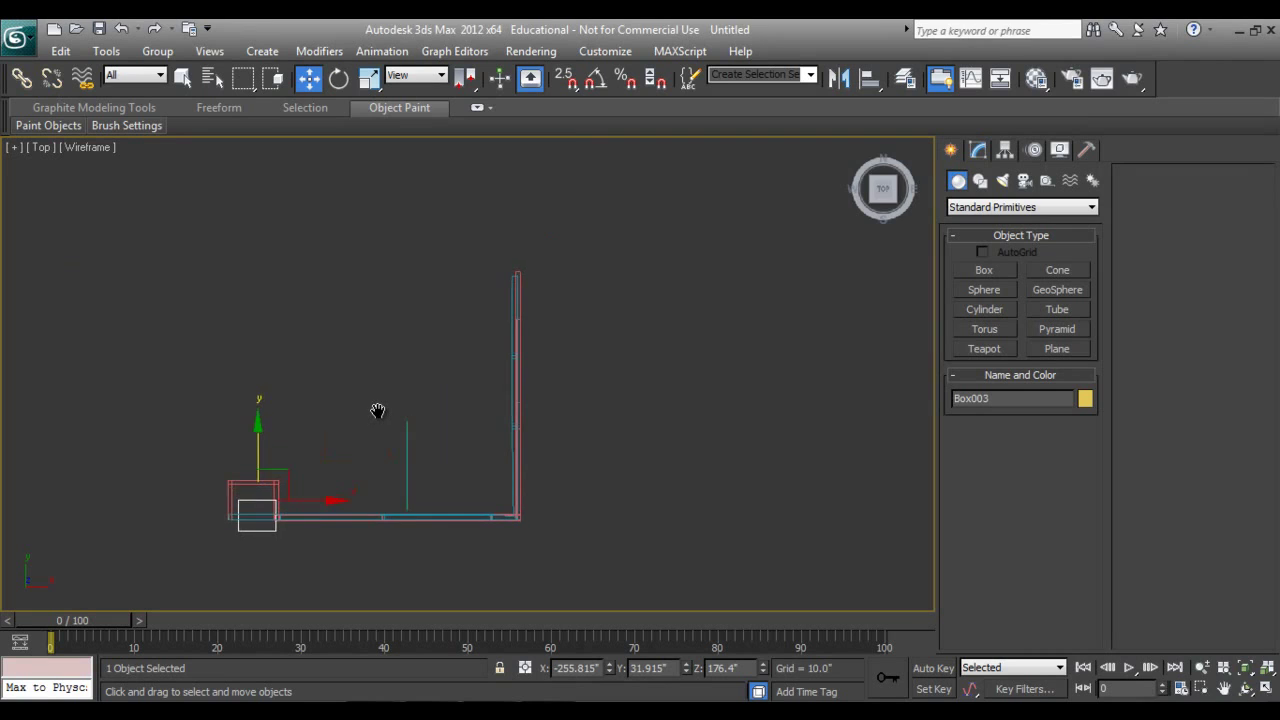
- Examine the box's position through the front wall in the Left, Perspective and Front views
key("l")
scroll(451, 386, "up", 8)
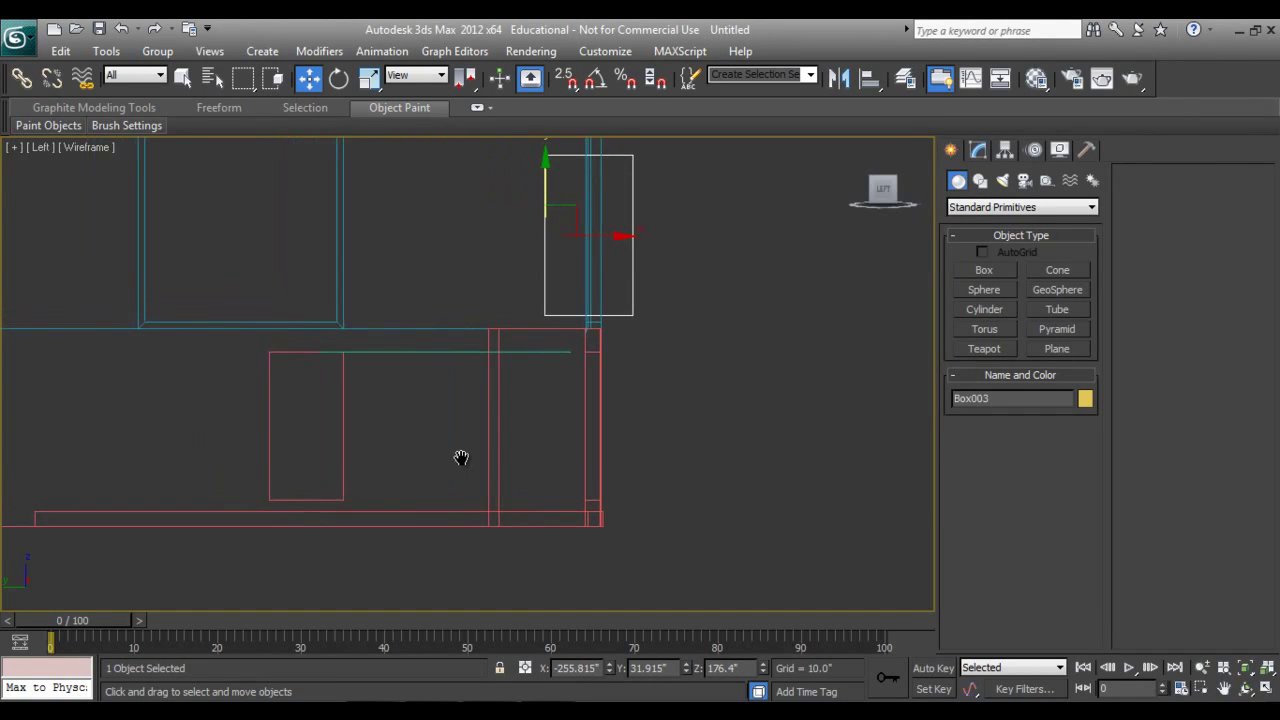
key("F3")
scroll(523, 500, "down", 5)
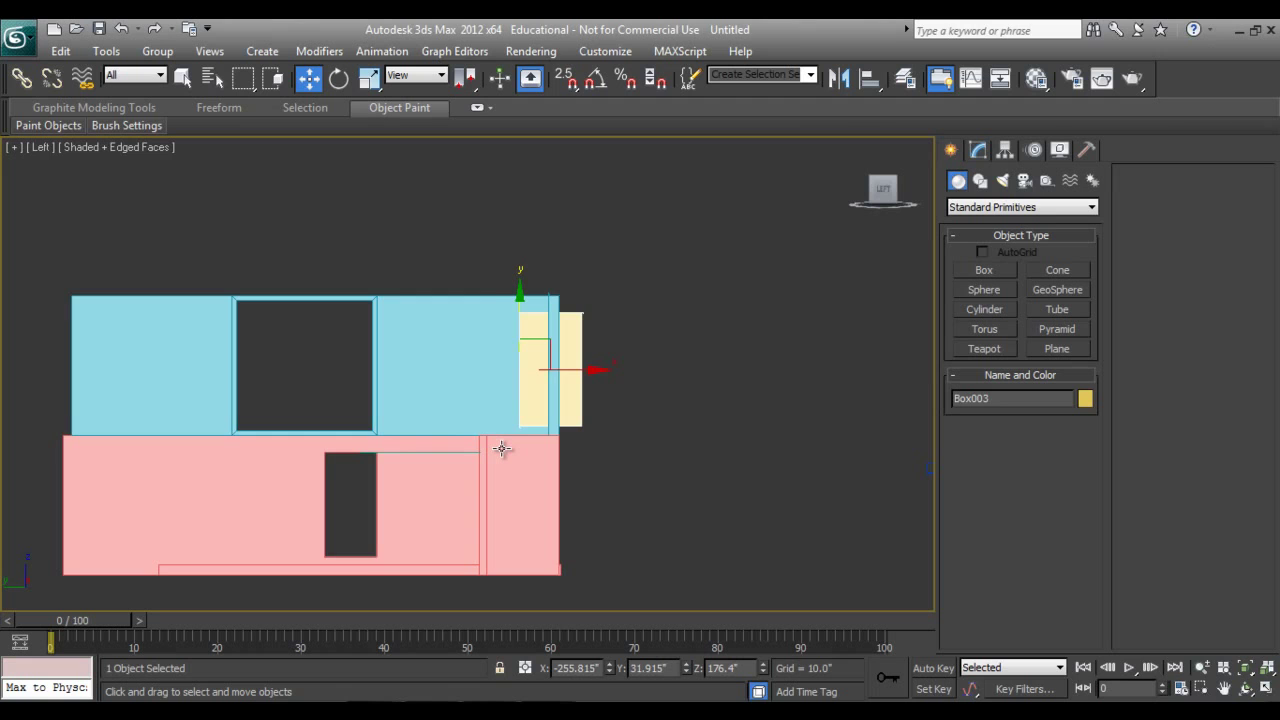
key("p")
middle_click_drag(506, 449, 515, 496, "alt")
key("f")
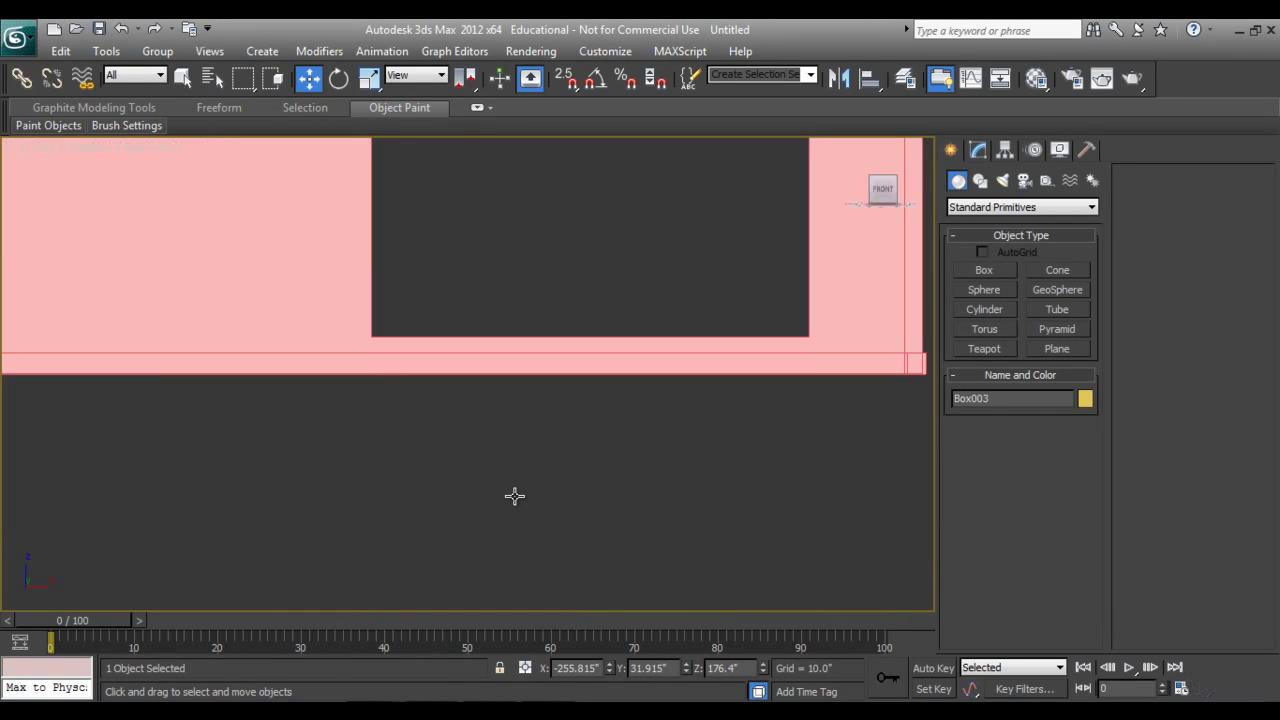
scroll(593, 490, "down", 2)
scroll(592, 482, "down", 2)
- Draw a second box about 70" by 90.5" over the upper side wall's far section in the Left view
key("l")
middle_click_drag(408, 394, 460, 468)
scroll(318, 410, "up", 2)
middle_click_drag(318, 410, 620, 453)
left_click(985, 272)
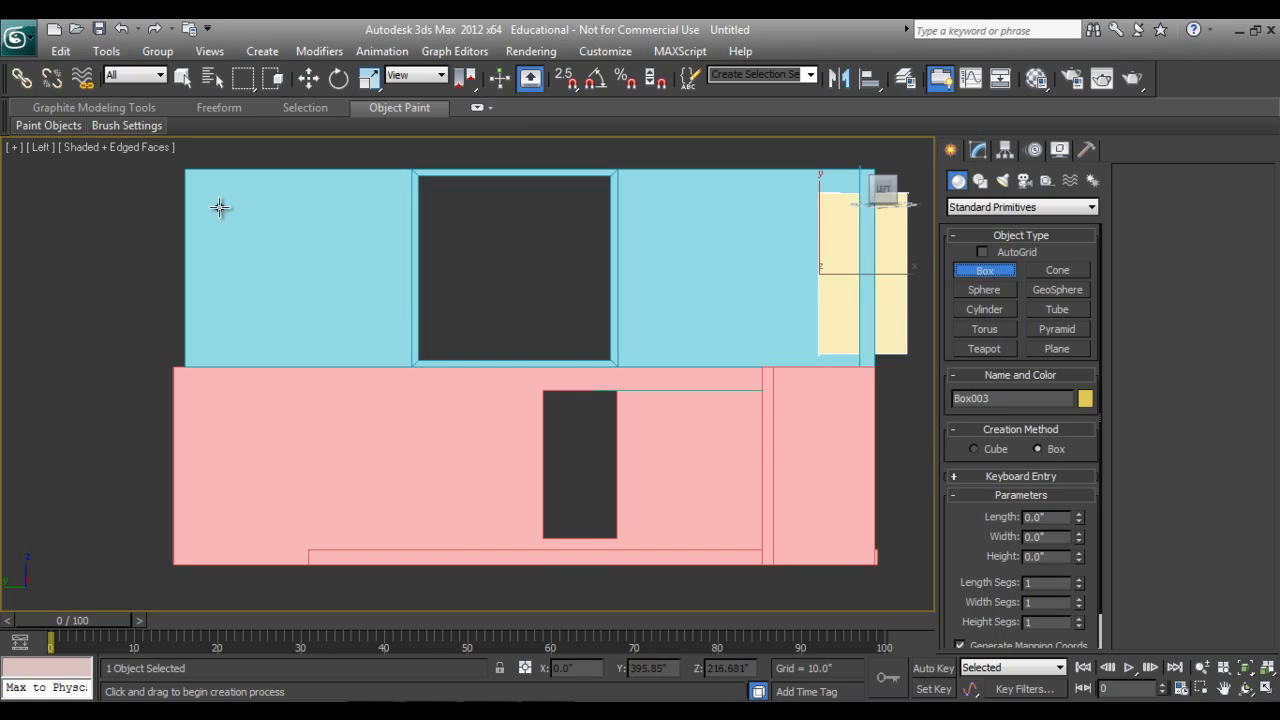
key("F3")
left_click_drag(216, 204, 347, 302)
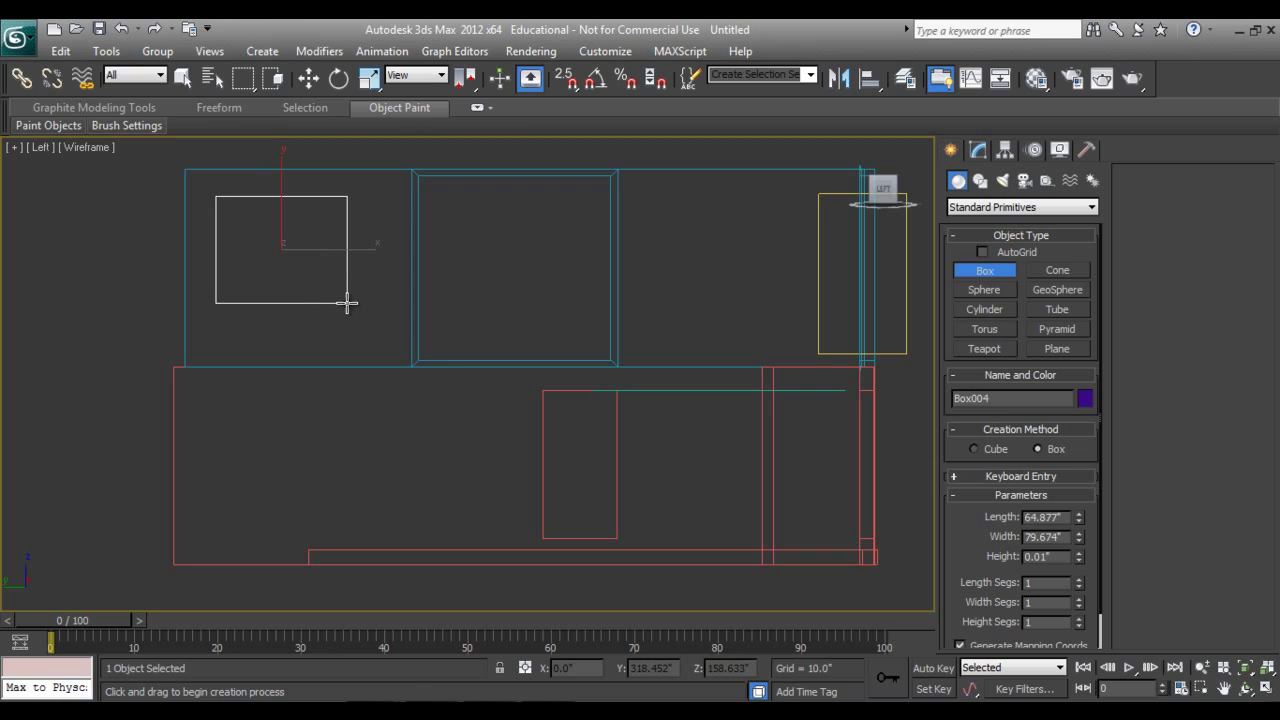
right_click(312, 224)
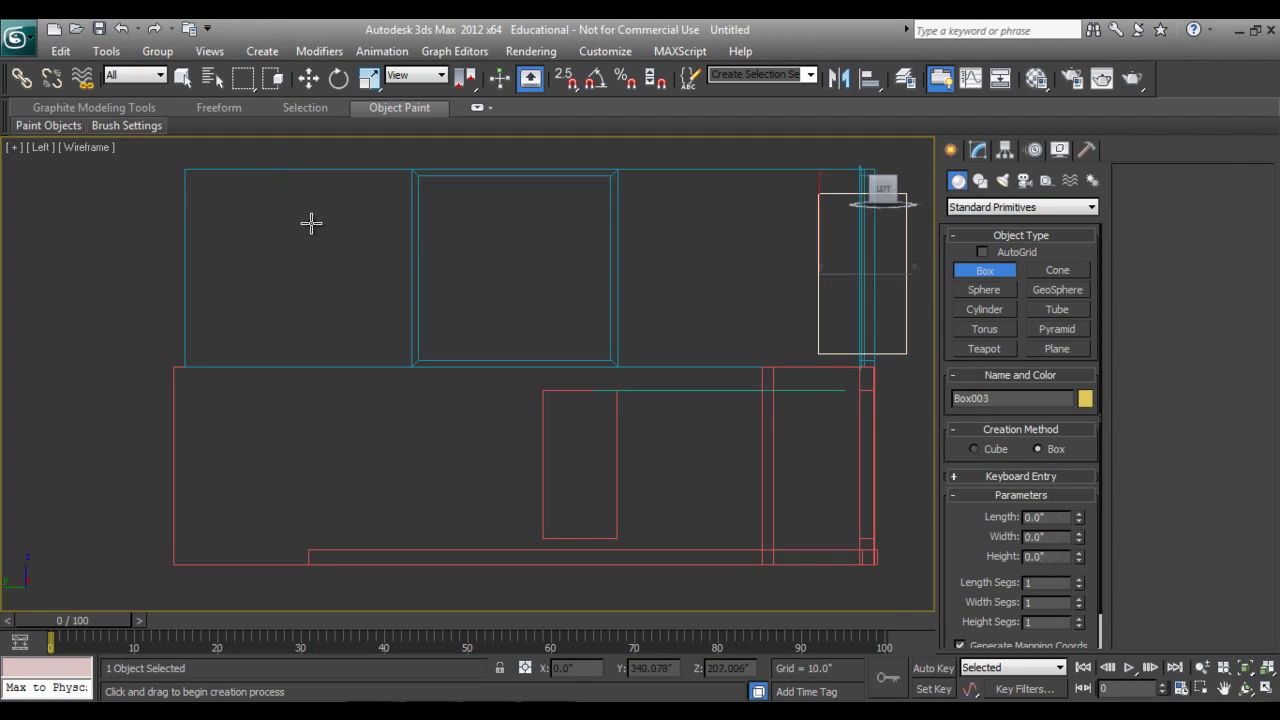
left_click_drag(230, 195, 378, 308)
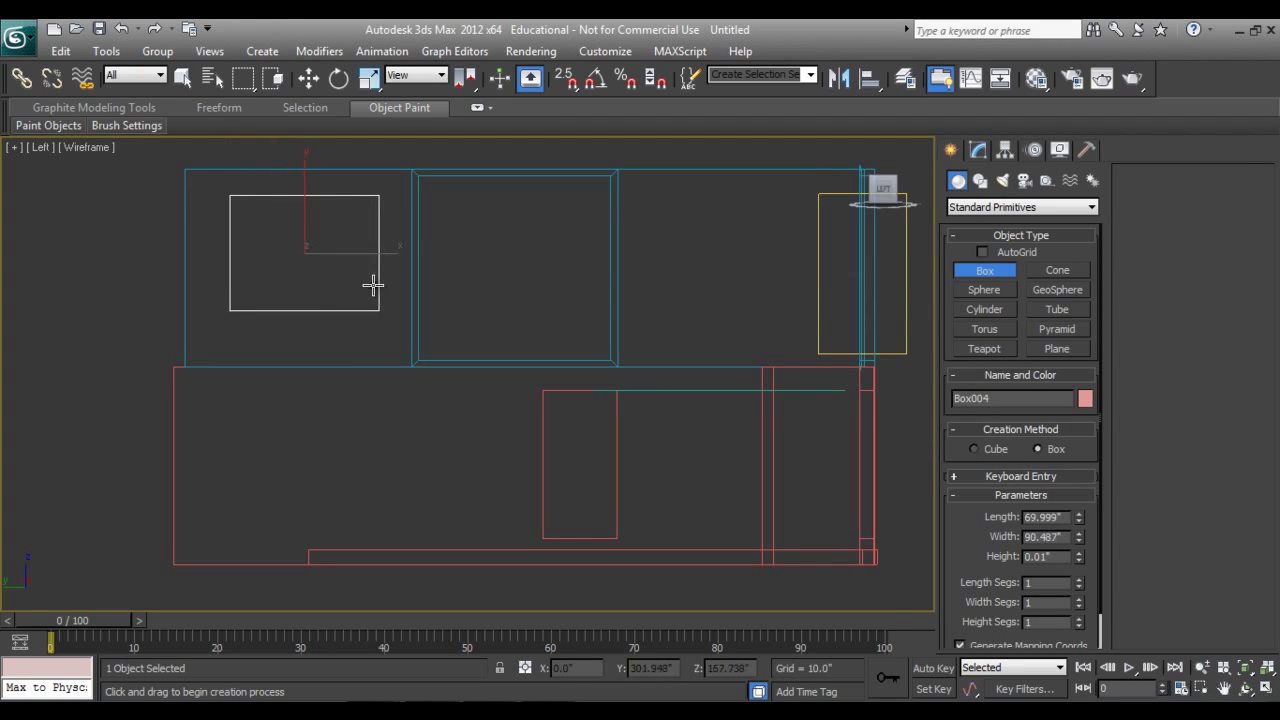
- Raise the second box about 12.5" to just below the wall's upper edge and shift it about 18" towards the wall's far end
key("w")
scroll(320, 232, "up", 3)
middle_click_drag(321, 232, 575, 466)
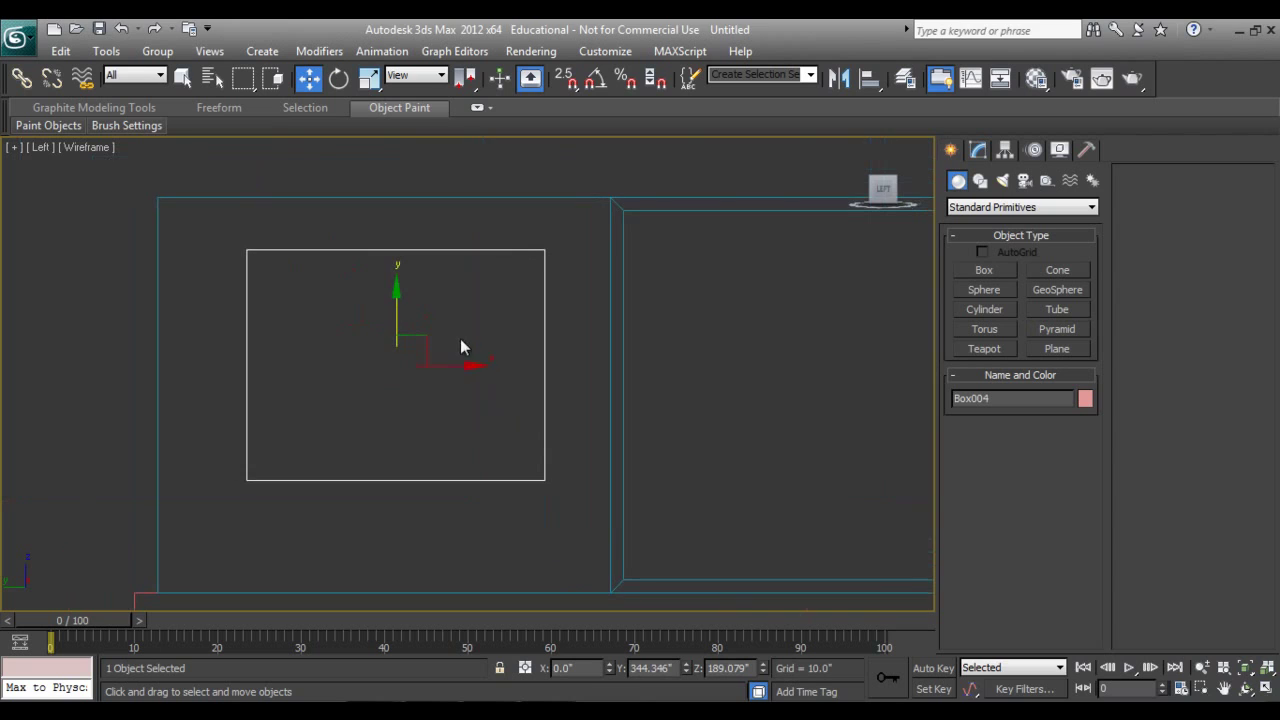
left_click_drag(393, 297, 396, 254)
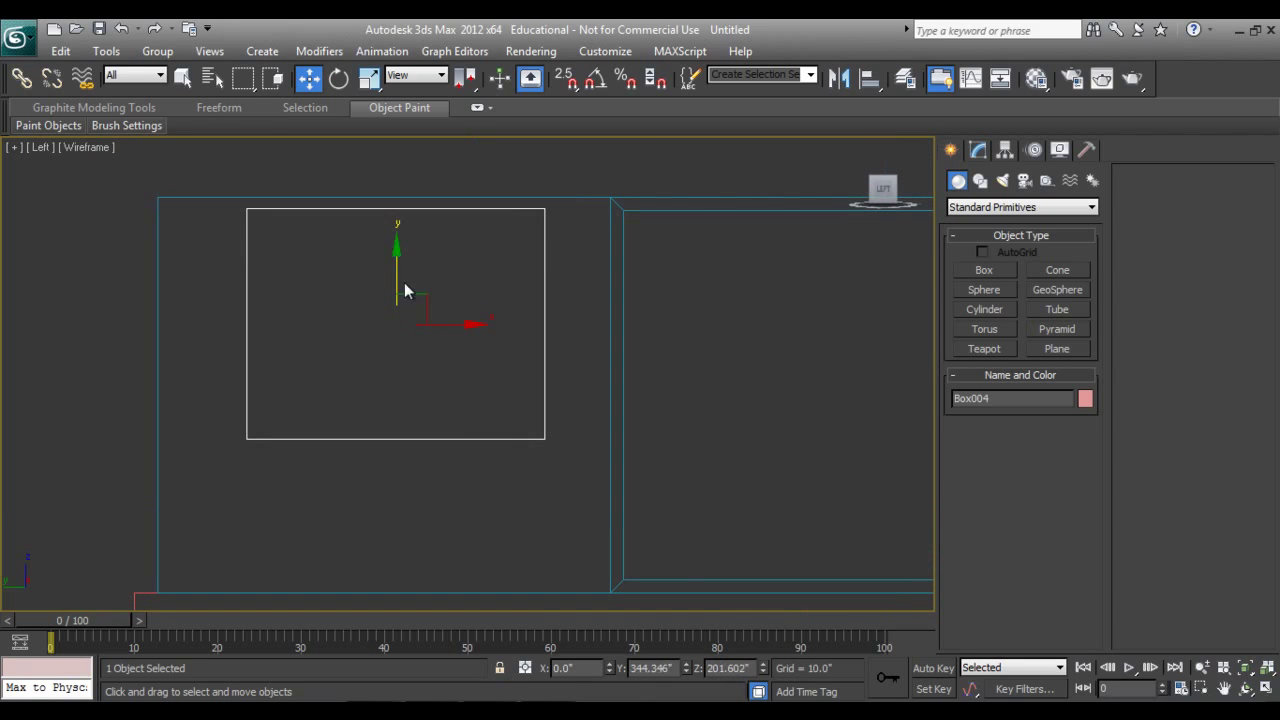
left_click_drag(429, 316, 409, 316)
- Select the box above the recess and raise it about 10" in the Front view, close to the wall's upper edge
scroll(480, 440, "down", 5)
middle_click_drag(592, 443, 378, 450)
left_click(654, 397)
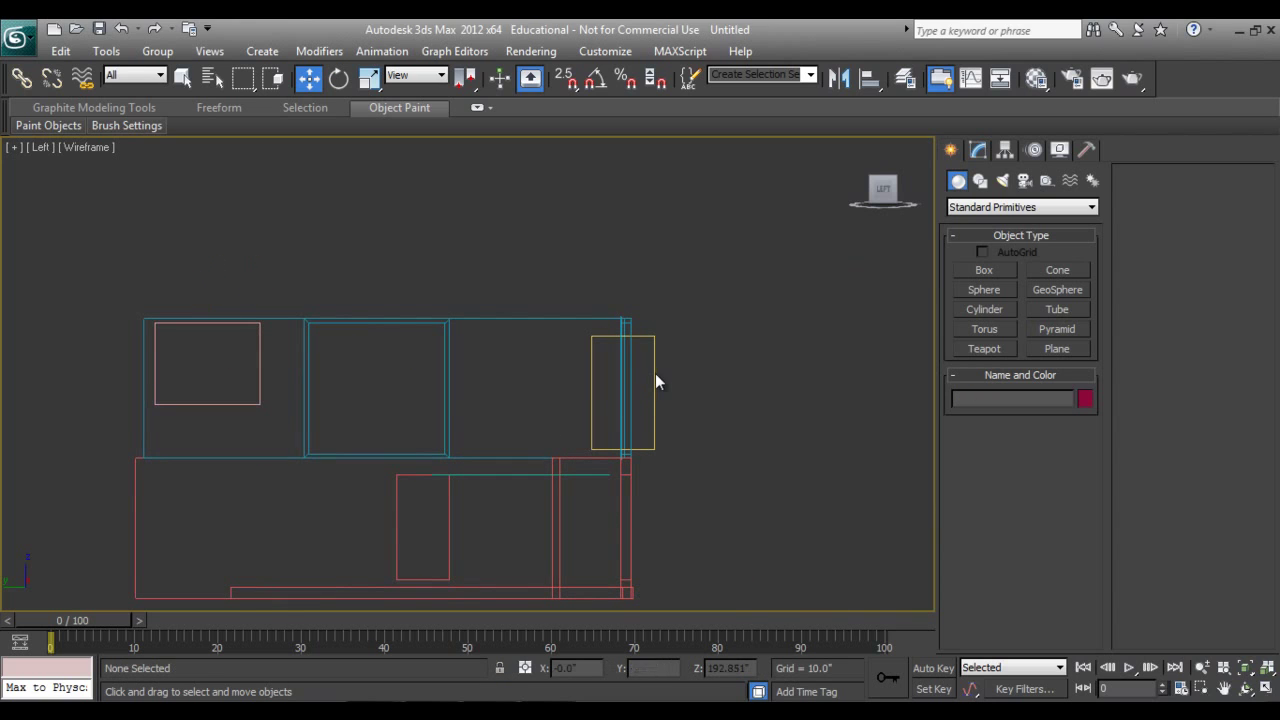
left_click(651, 373)
key("l")
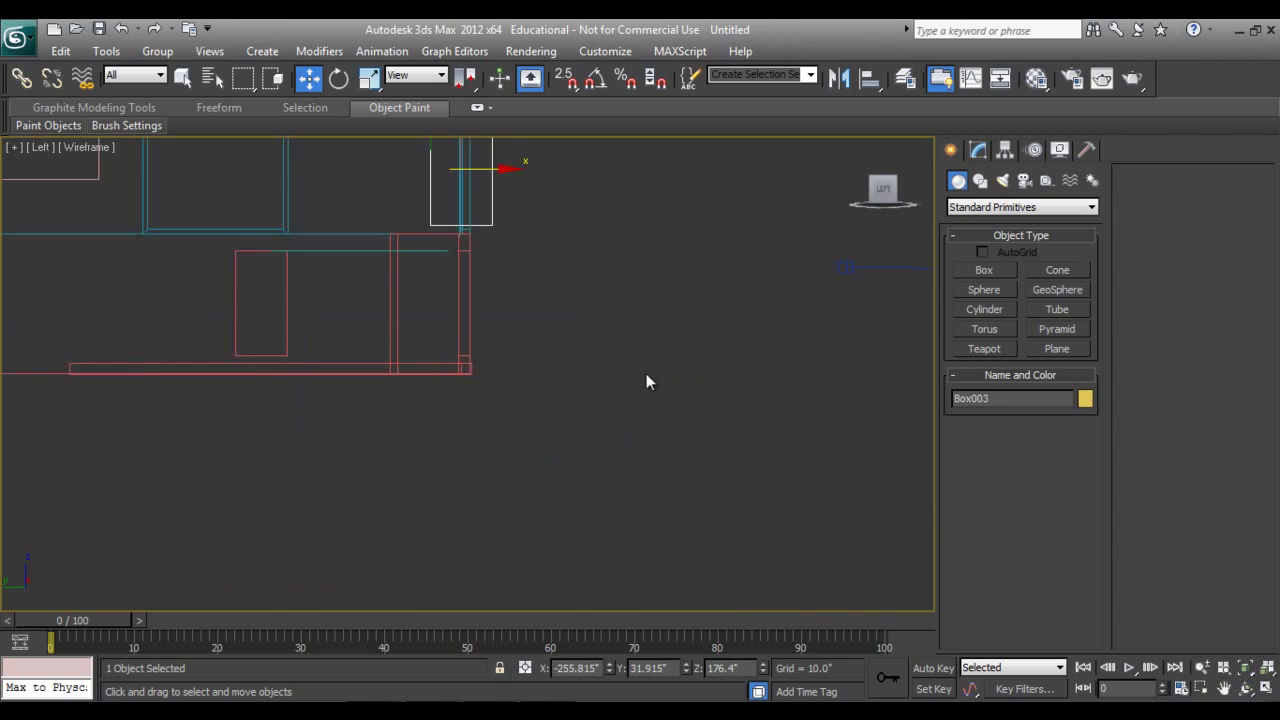
middle_click_drag(500, 329, 542, 507)
key("f")
middle_click_drag(379, 370, 484, 473)
scroll(389, 329, "up", 2)
middle_click_drag(368, 312, 603, 457)
left_click_drag(339, 314, 339, 290)
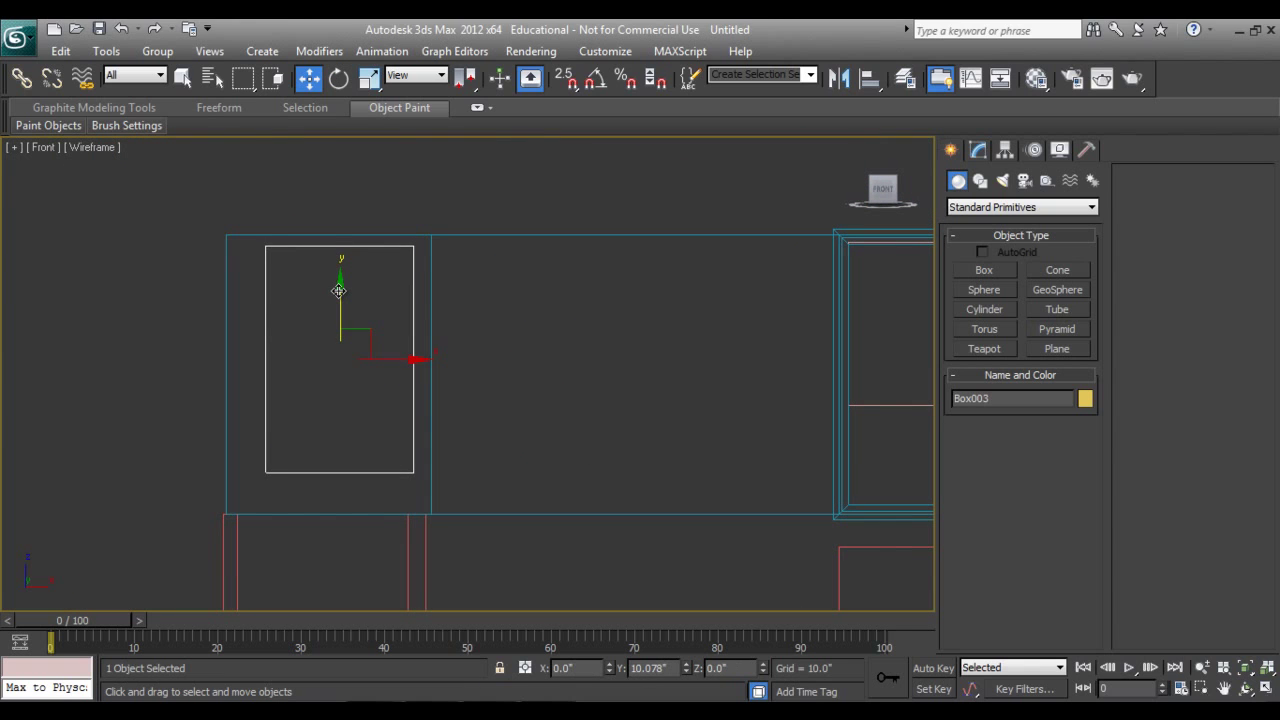
- Select the second window box in Perspective, move it about 204" along X through the upper side wall and display the view shaded
scroll(449, 346, "down", 4)
key("p")
middle_click_drag(480, 424, 647, 312, "alt")
left_click(697, 328)
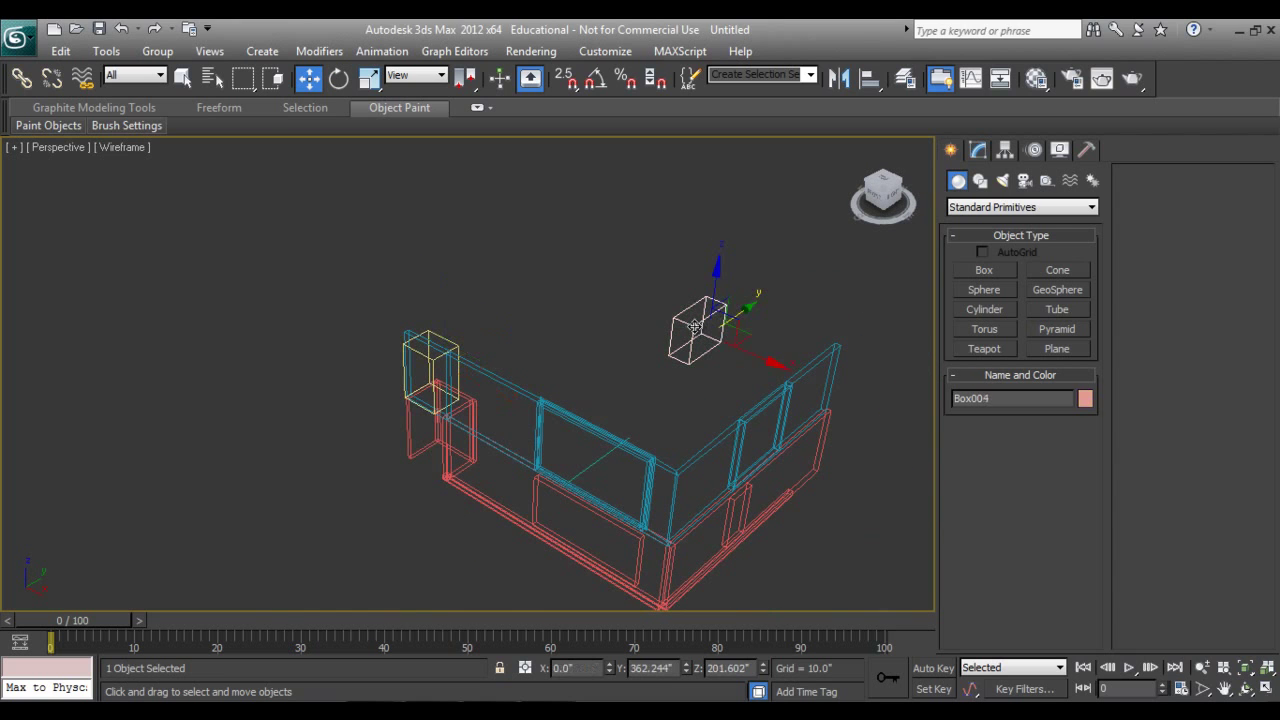
left_click_drag(778, 367, 890, 426)
key("F3")
mouse_move(850, 458)
middle_mouse_down()
mouse_move(663, 471)
mouse_move(457, 386)
mouse_move(383, 386)
middle_mouse_up()
scroll(663, 471, "up", 3)
scroll(457, 386, "up", 3)
mouse_move(470, 386)
middle_mouse_down("alt")
mouse_move(366, 391)
mouse_move(460, 397)
middle_mouse_up("alt")
middle_click_drag(375, 413, 506, 372, "alt")
- Convert the second window box to Editable Poly, attach the box above the recess to it and deselect the combined object
right_click(506, 372)
mouse_move(670, 544)
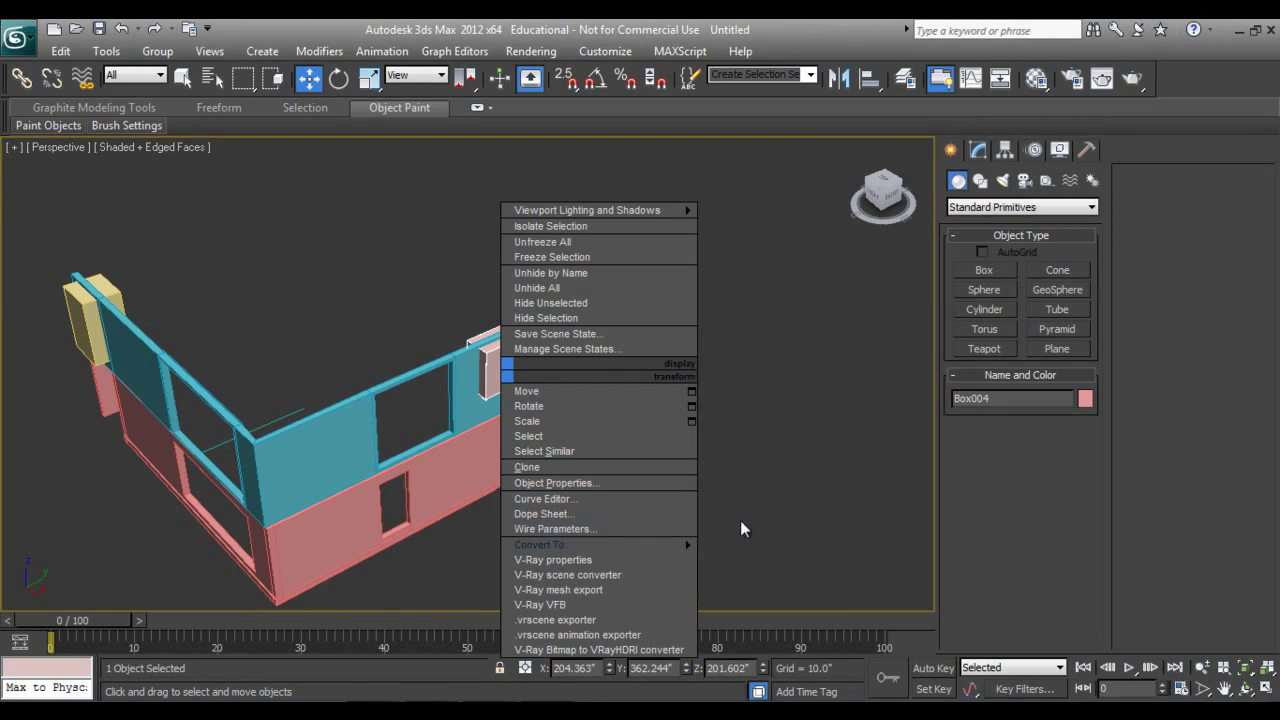
left_click(745, 562)
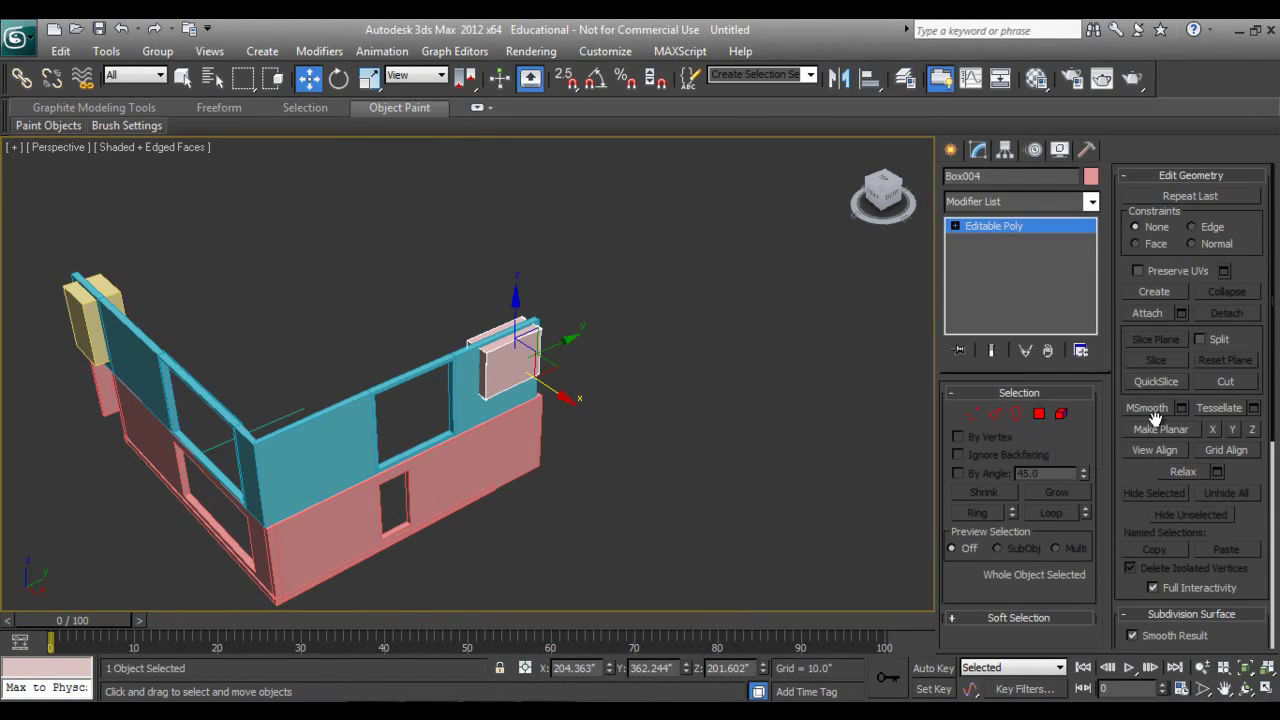
left_click(1147, 313)
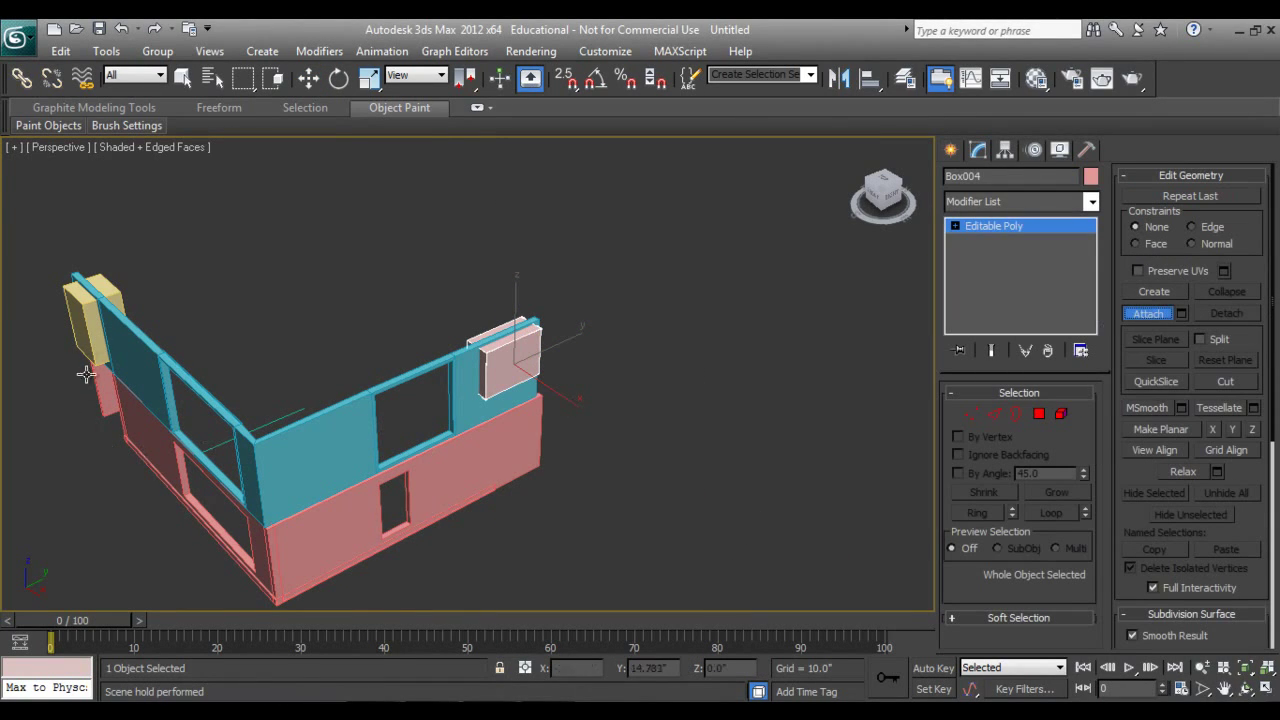
left_click(84, 318)
left_click(264, 259)
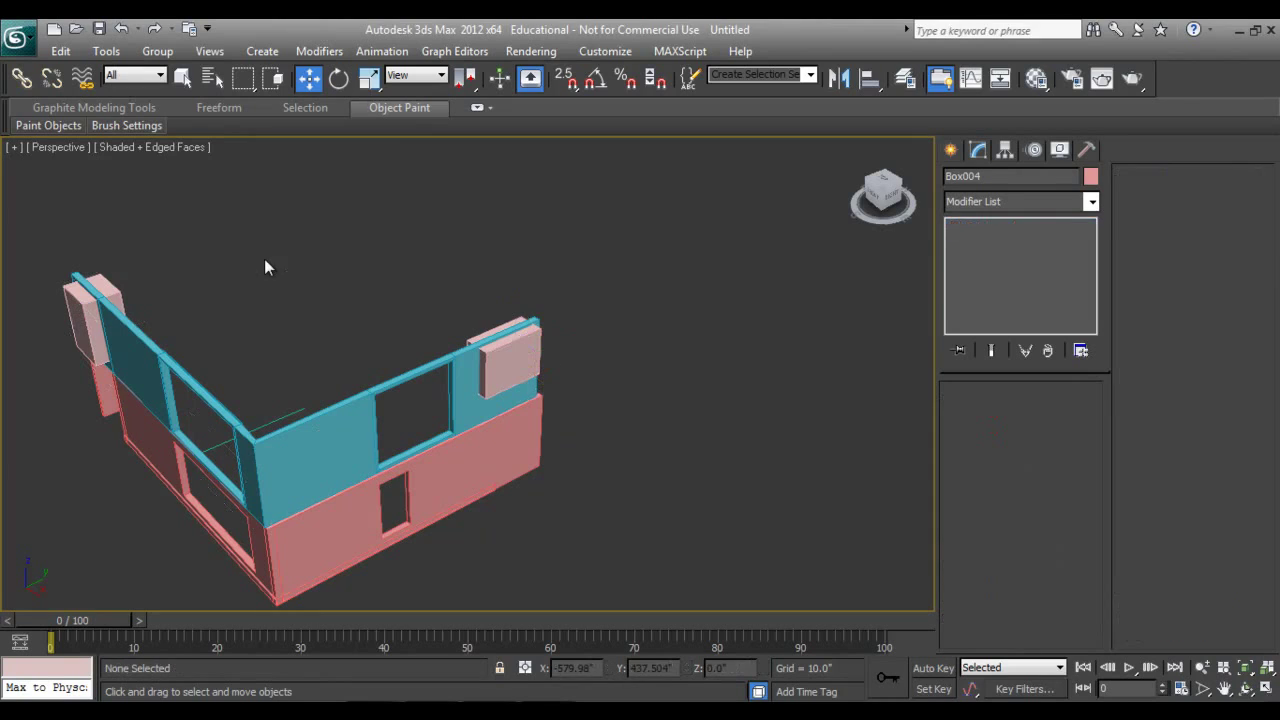
- Subtract the attached boxes from the upper wall with a Boolean set to Subtraction (A-B), cutting both window openings
left_click(256, 436)
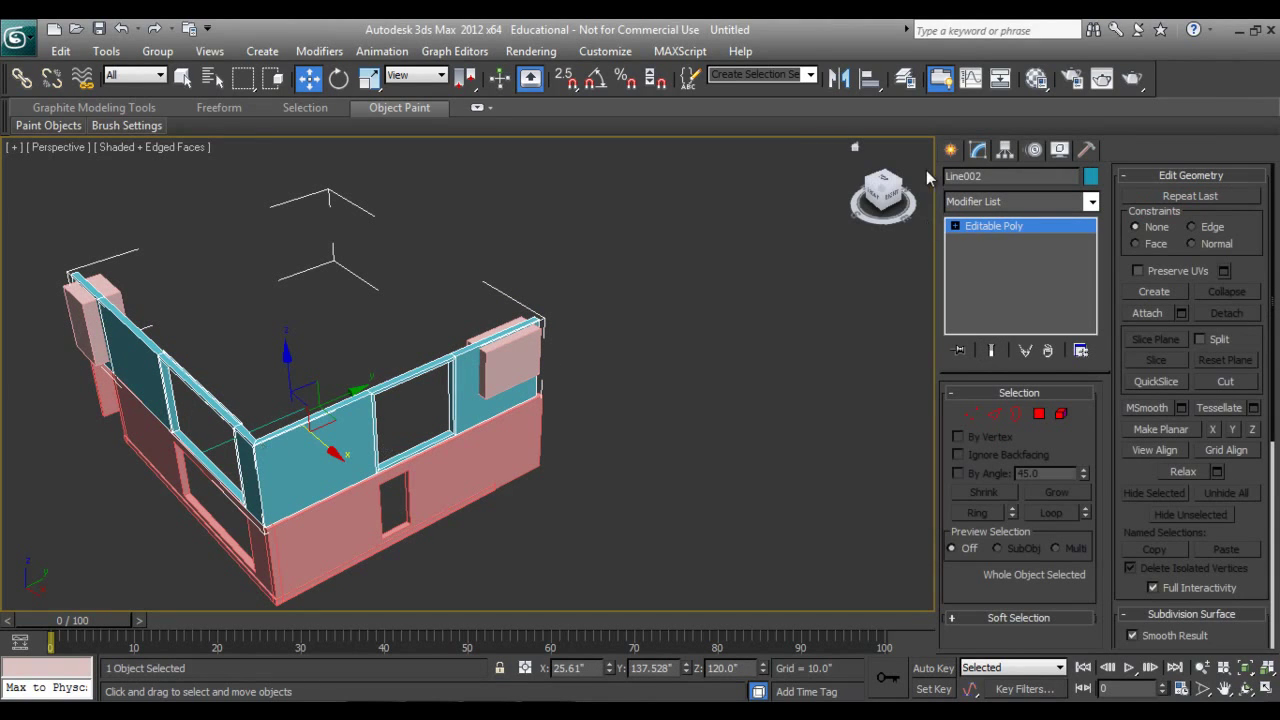
left_click(950, 149)
left_click(985, 207)
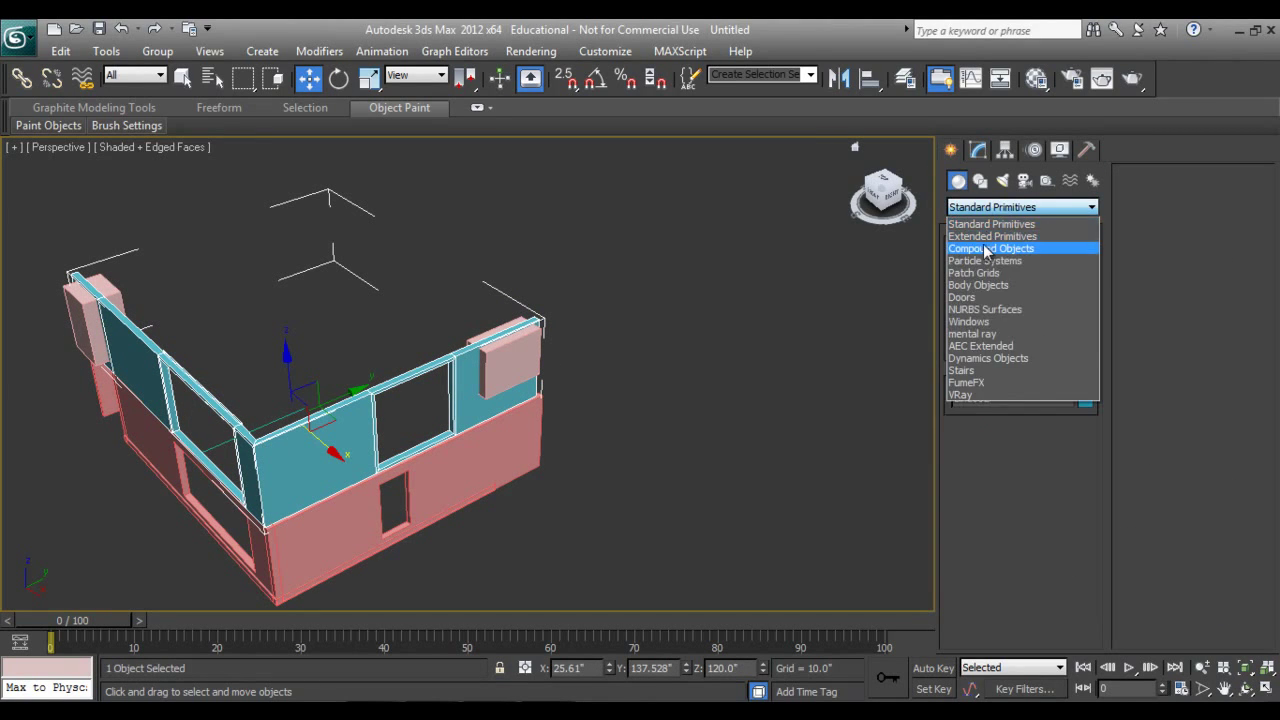
left_click(988, 248)
left_click(983, 330)
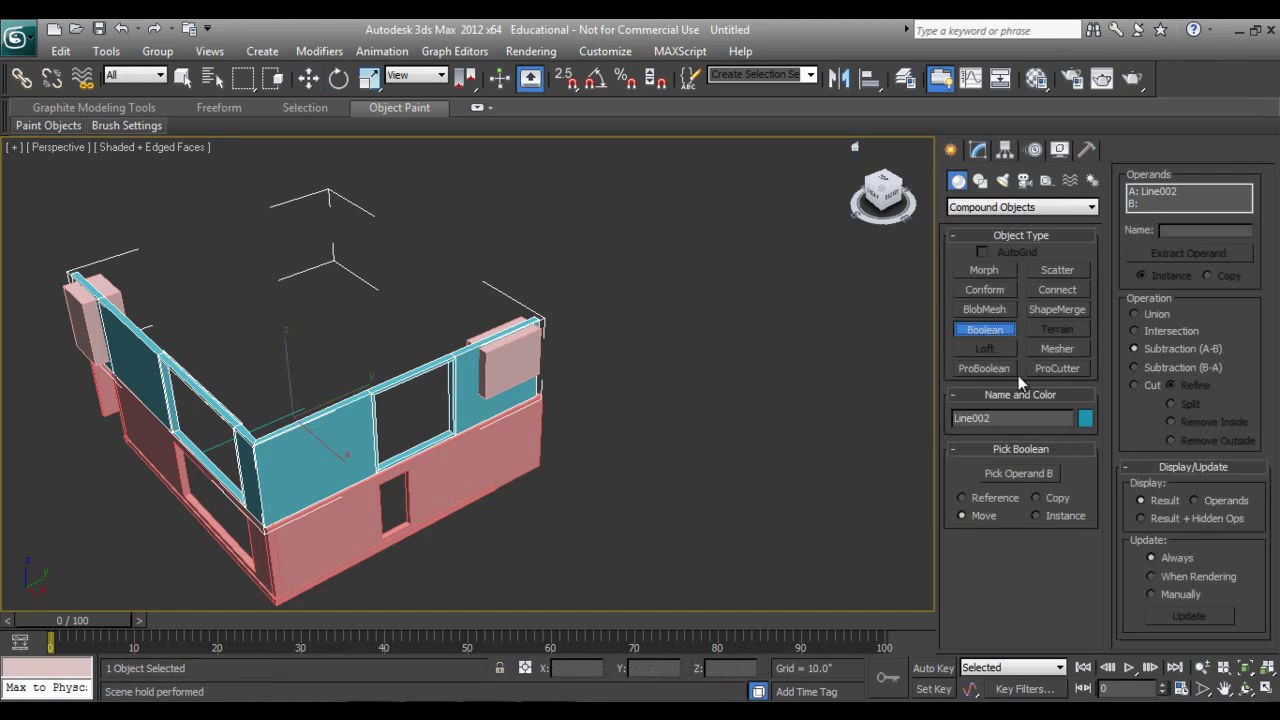
left_click(1008, 472)
left_click(533, 369)
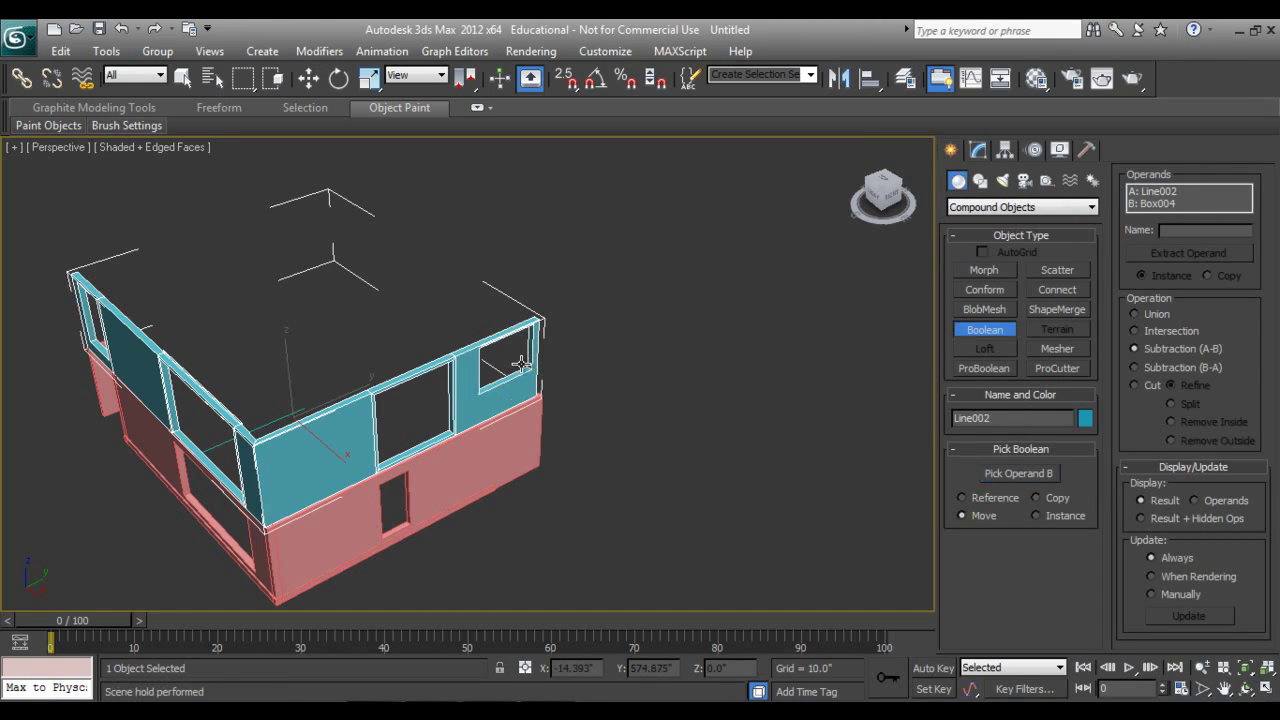
key("w")
- Examine the new window openings in the upper wall up close and from around the building
middle_click_drag(523, 471, 662, 367, "alt")
scroll(560, 398, "up", 5)
scroll(421, 510, "up", 3)
scroll(550, 452, "up", 3)
scroll(550, 452, "down", 3)
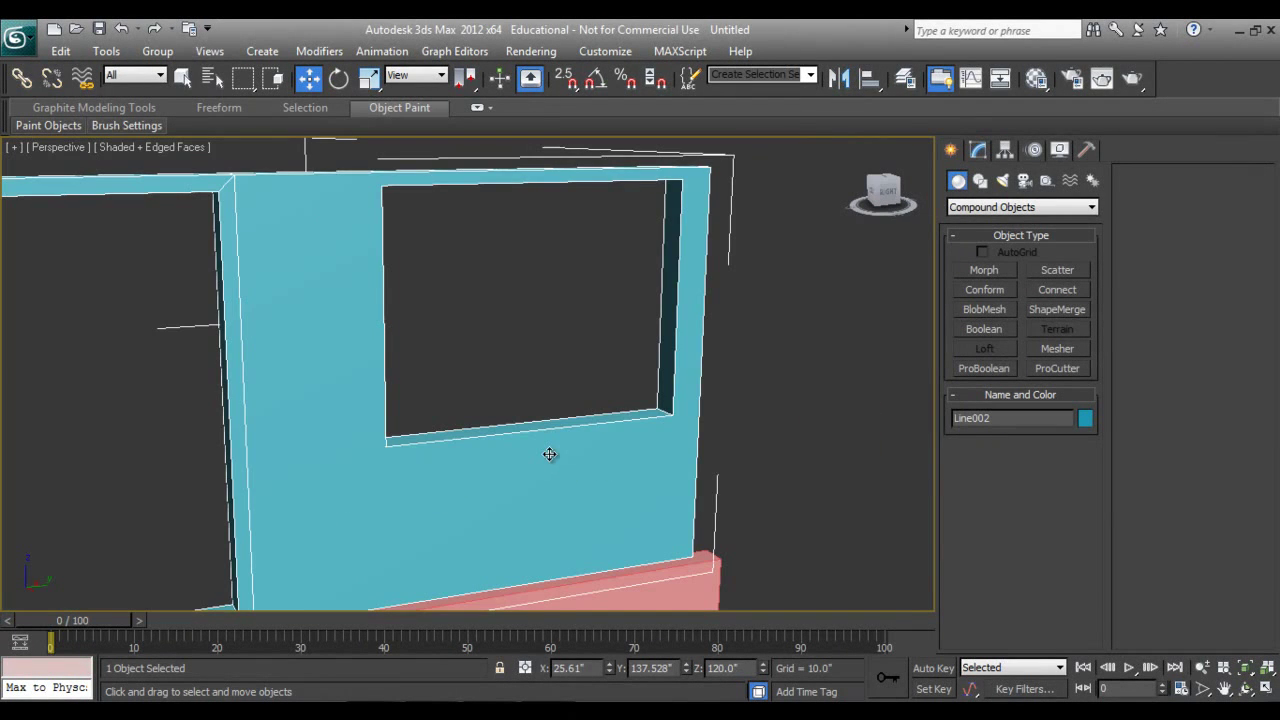
scroll(550, 455, "down", 8)
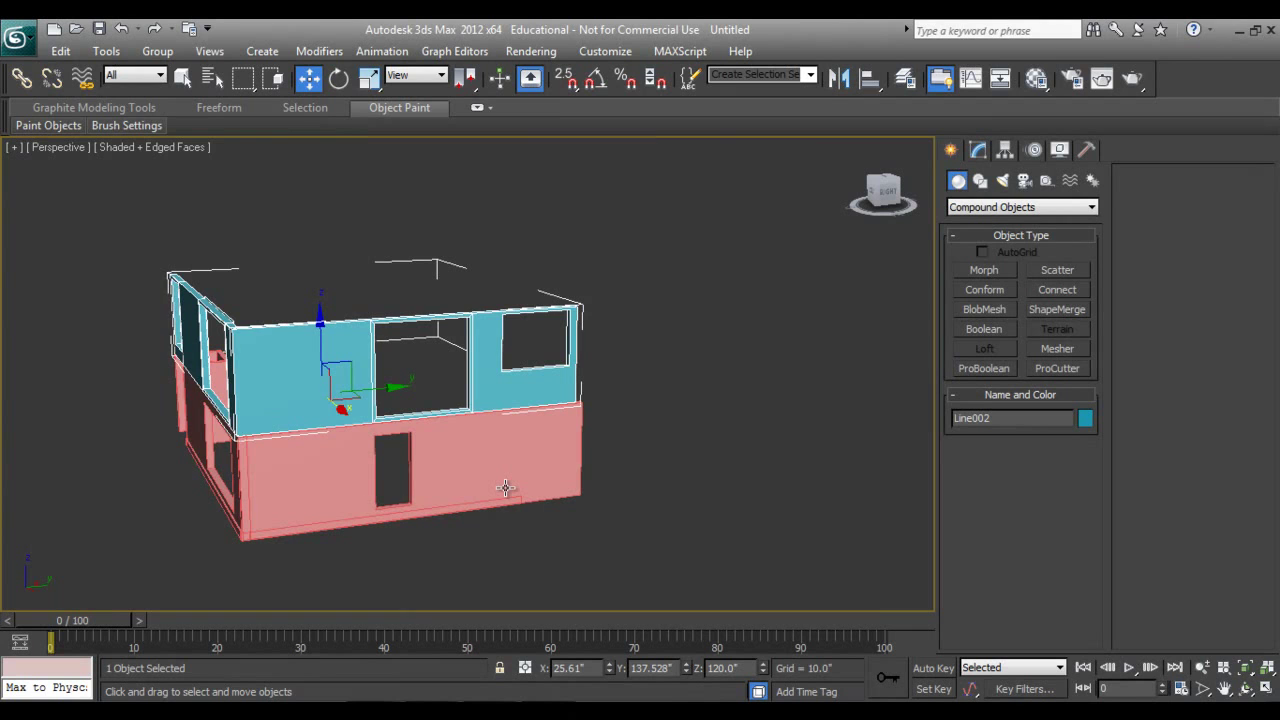
middle_click_drag(505, 488, 471, 458, "alt")
middle_click_drag(549, 401, 416, 455, "alt")
middle_click_drag(544, 430, 444, 502, "alt")
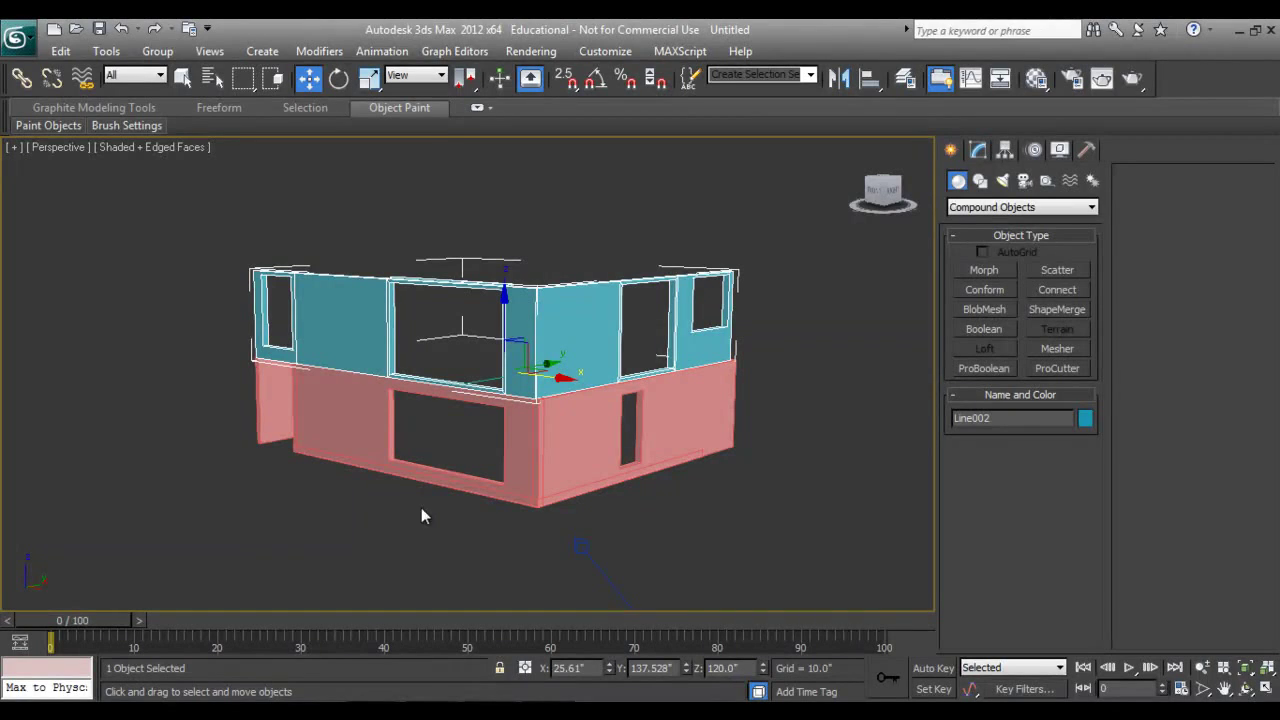
middle_click_drag(505, 482, 477, 480, "alt")
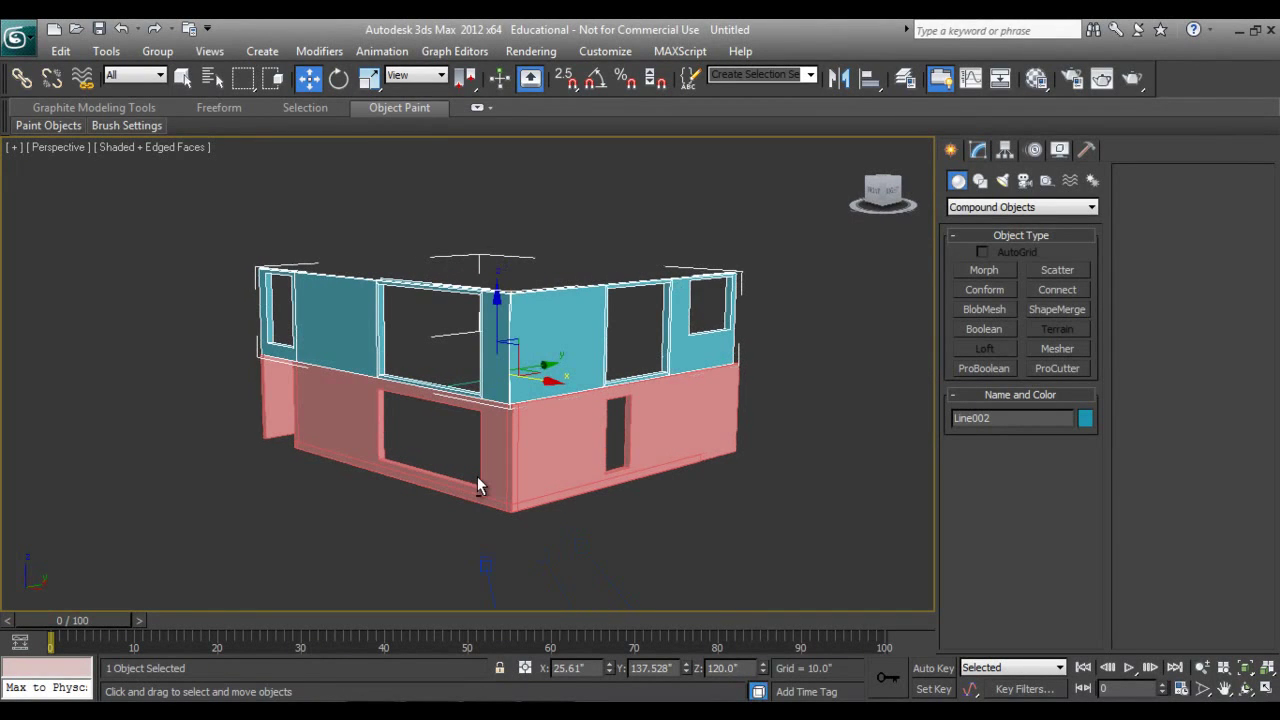